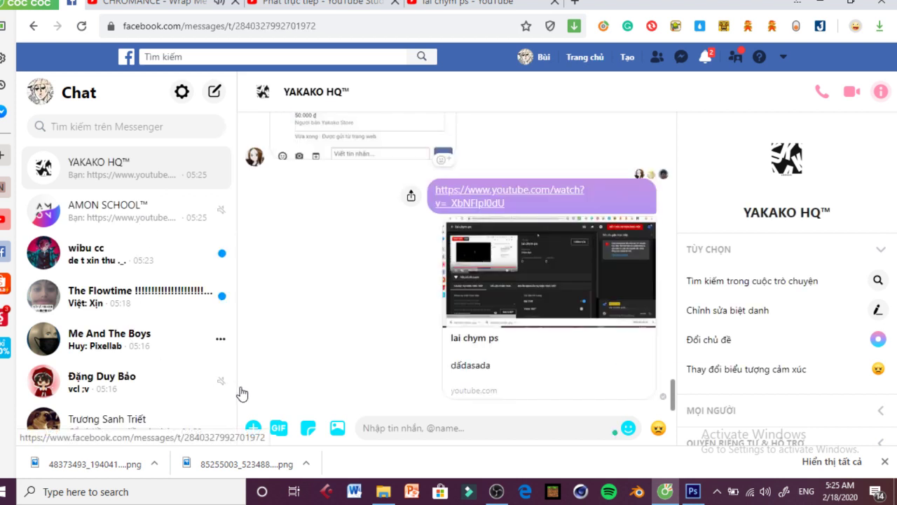
Step: Open the Me And The Boys group chat, paste the copied YouTube live stream link and send it
{"action": "left_click", "coordinate": [140, 339]}
{"action": "right_click", "coordinate": [396, 422]}
{"action": "left_click", "coordinate": [397, 423]}
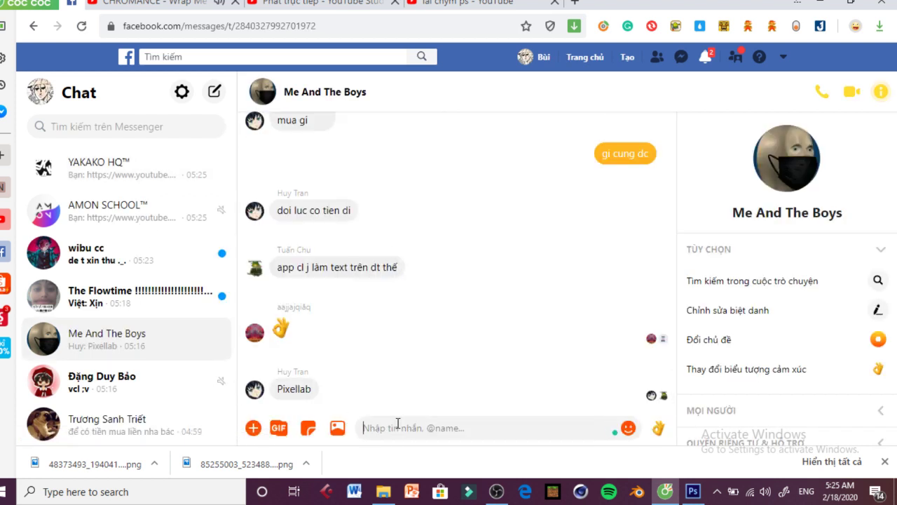
{"action": "right_click", "coordinate": [396, 423]}
{"action": "left_click", "coordinate": [429, 351]}
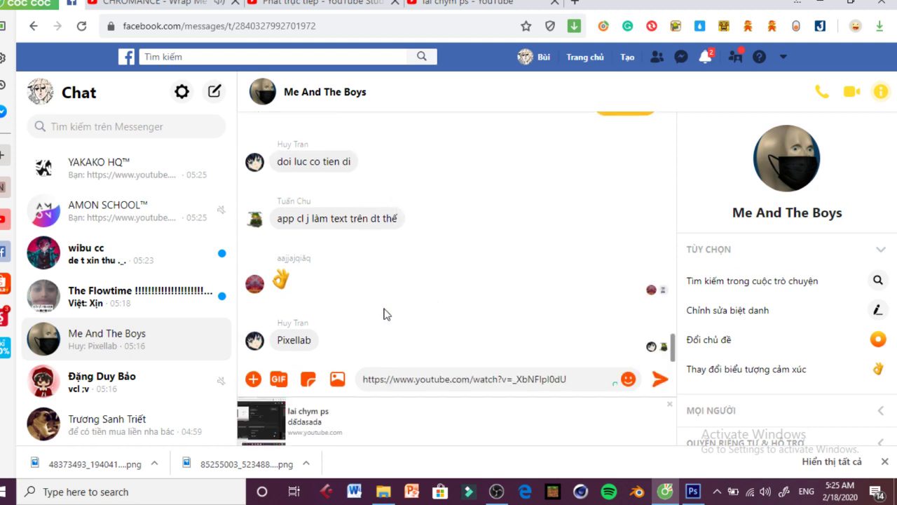
{"action": "key", "text": "Return"}
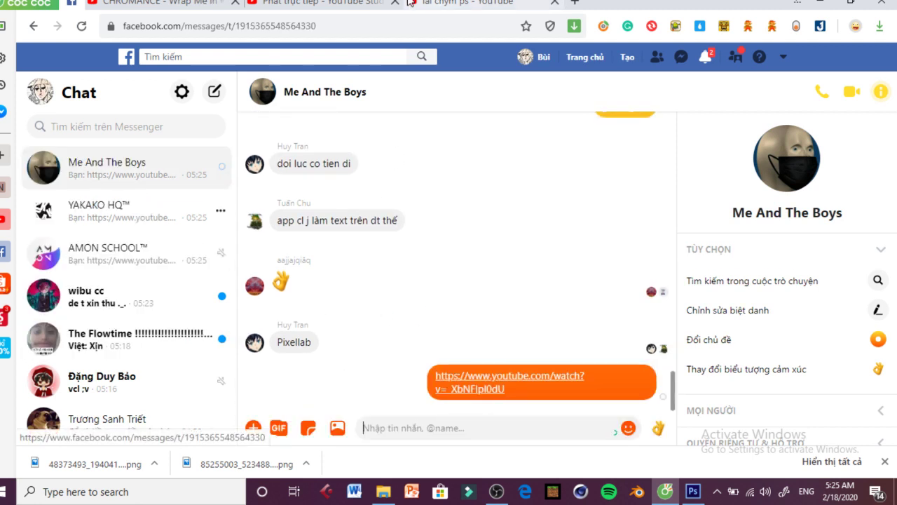
Step: Go to the "lai chym ps" live stream page on YouTube and like the video
{"action": "left_click", "coordinate": [158, 2]}
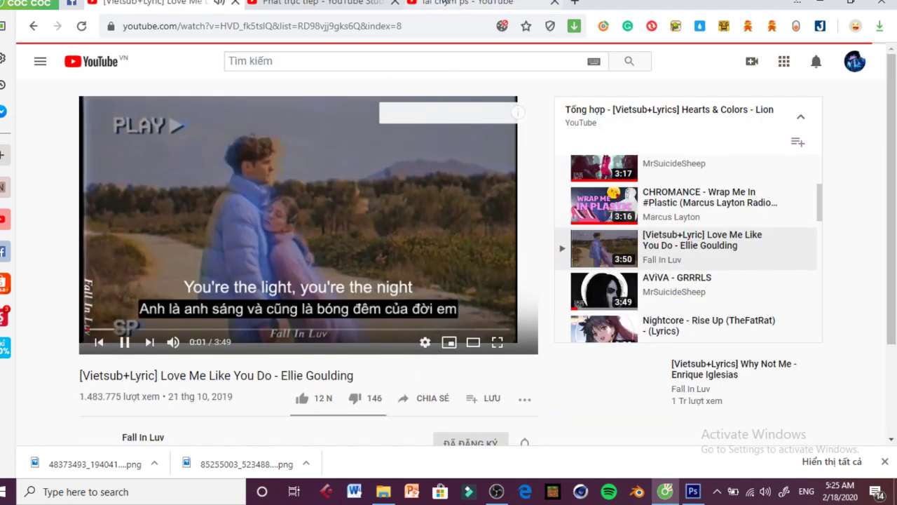
{"action": "left_click", "coordinate": [476, 3]}
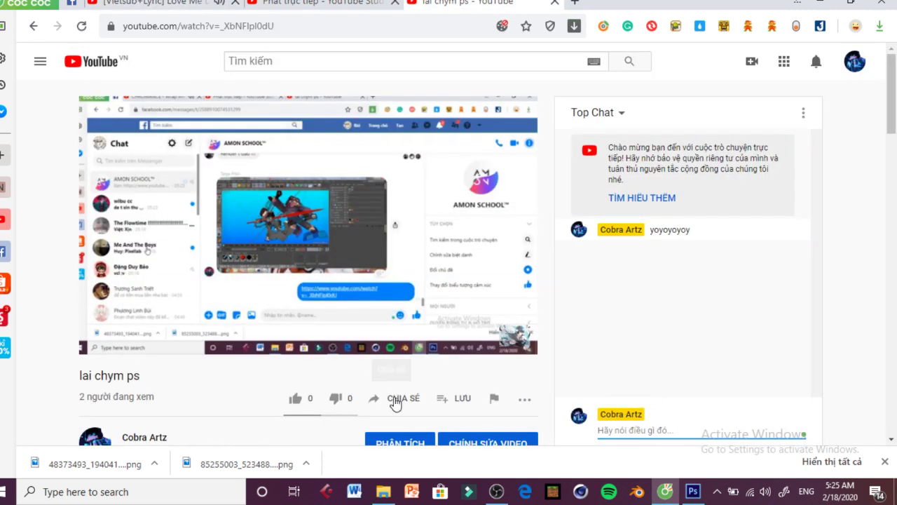
{"action": "left_click", "coordinate": [298, 403]}
Step: Switch to Photoshop and open the image ok sky.jpg from the Downloads folder
{"action": "left_click", "coordinate": [689, 492]}
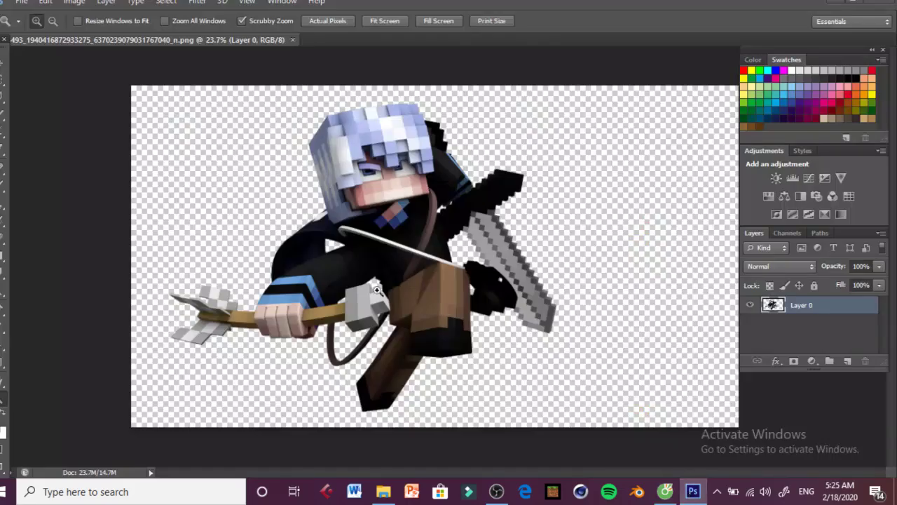
{"action": "left_click", "coordinate": [22, 2]}
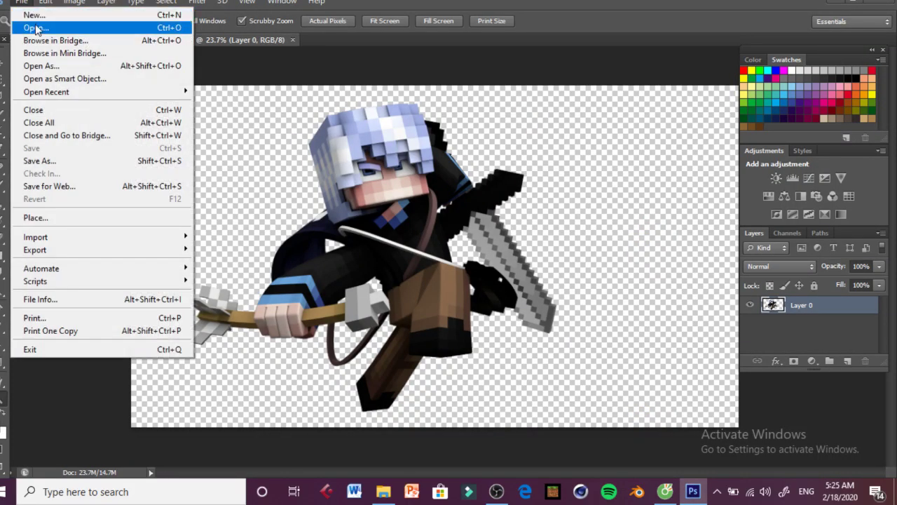
{"action": "left_click", "coordinate": [28, 23]}
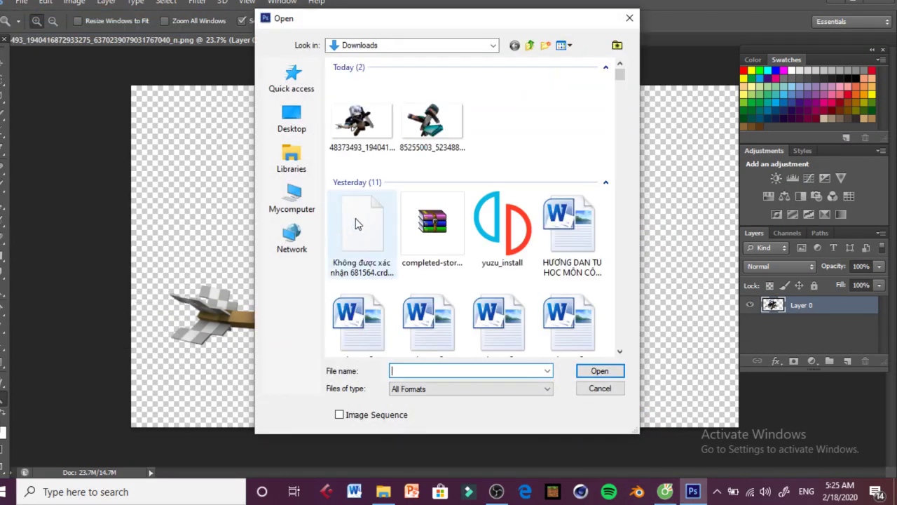
{"action": "scroll", "coordinate": [447, 271], "scroll_direction": "down", "scroll_amount": 5}
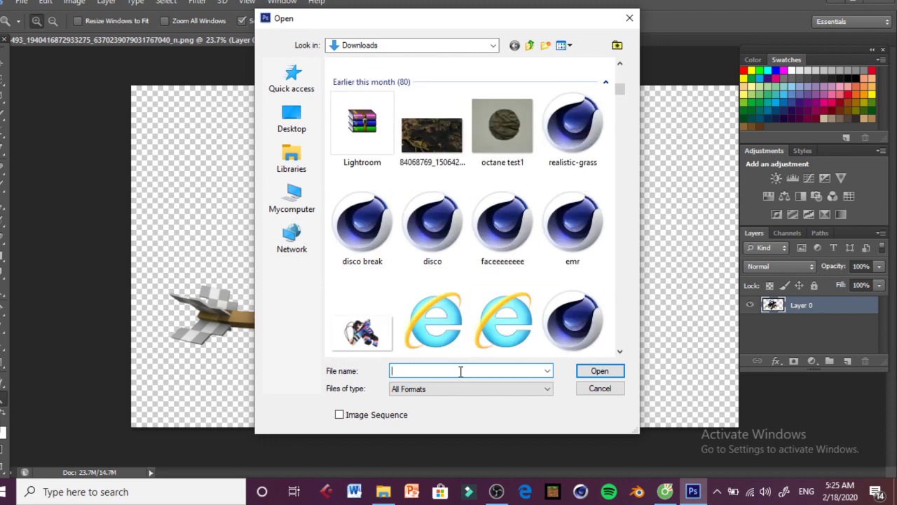
{"action": "type", "text": "ok"}
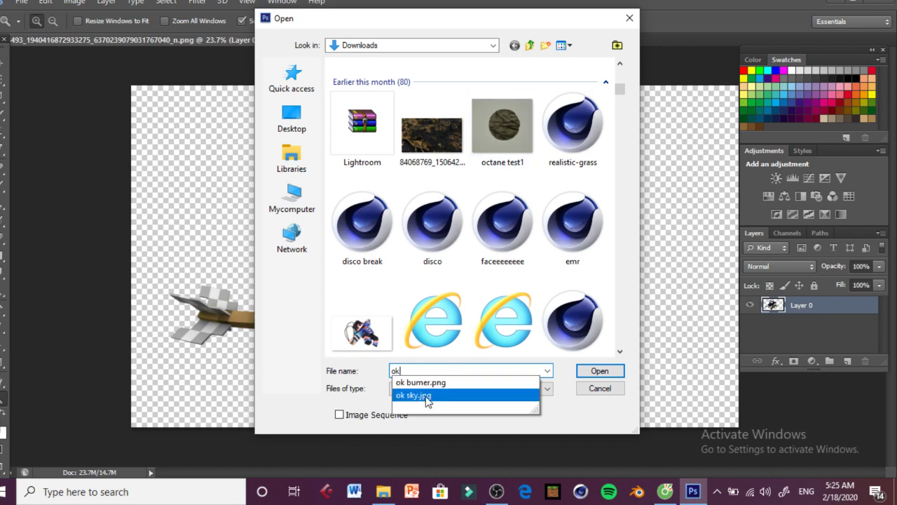
{"action": "left_click", "coordinate": [525, 395]}
{"action": "left_click", "coordinate": [600, 373]}
Step: Switch to the browser and check the Messenger chats and the live stream page
{"action": "left_click", "coordinate": [665, 491]}
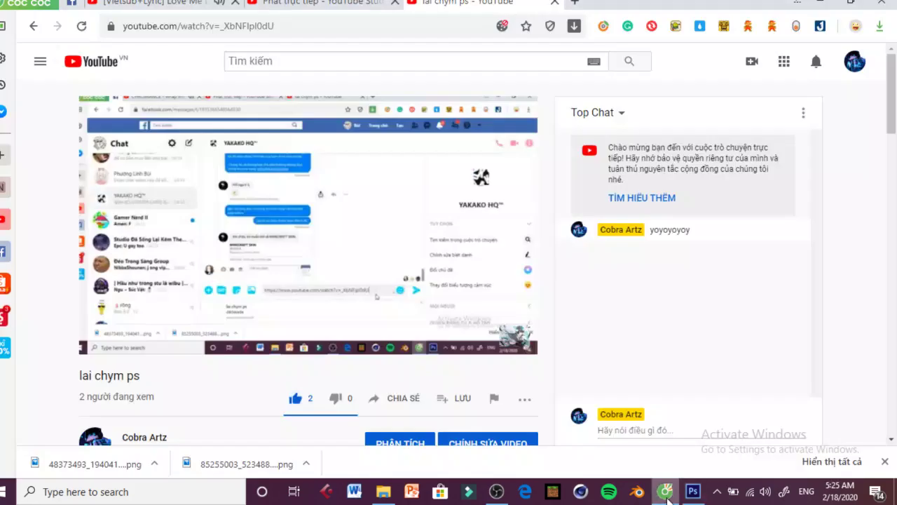
{"action": "left_click", "coordinate": [77, 4]}
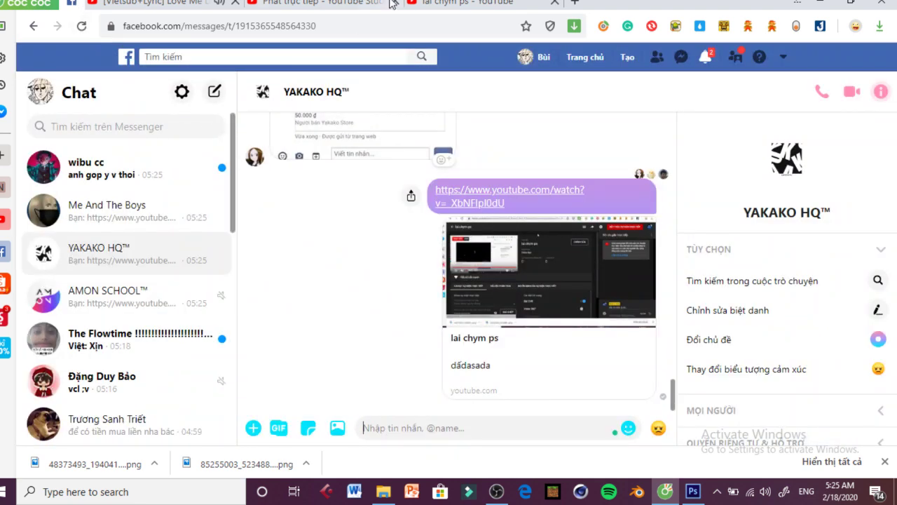
{"action": "left_click", "coordinate": [454, 7]}
Step: Switch to Photoshop and use the Move tool to bring the sky image into the character document as a new layer
{"action": "left_click", "coordinate": [693, 491]}
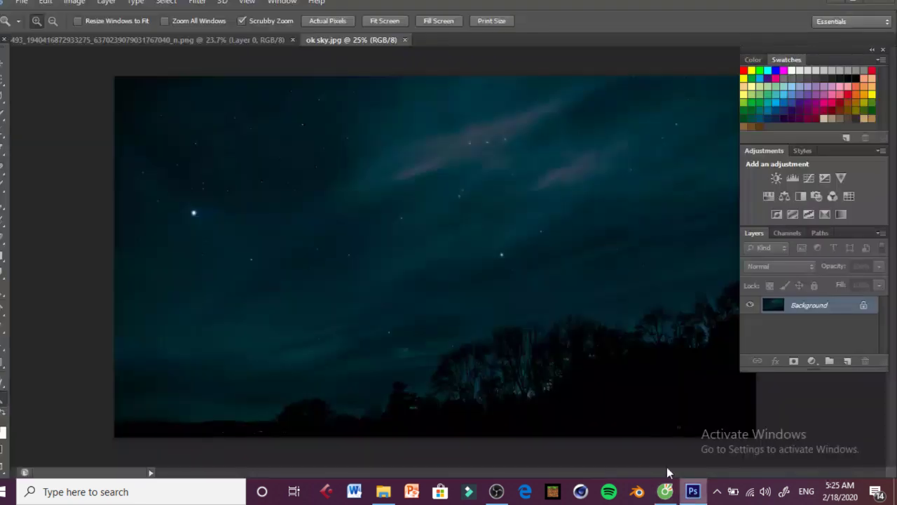
{"action": "key", "text": "v"}
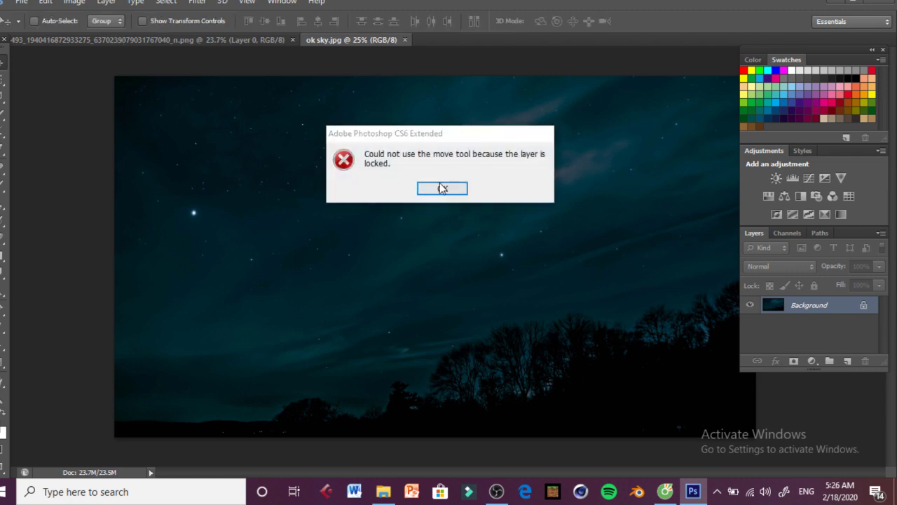
{"action": "left_click", "coordinate": [443, 187]}
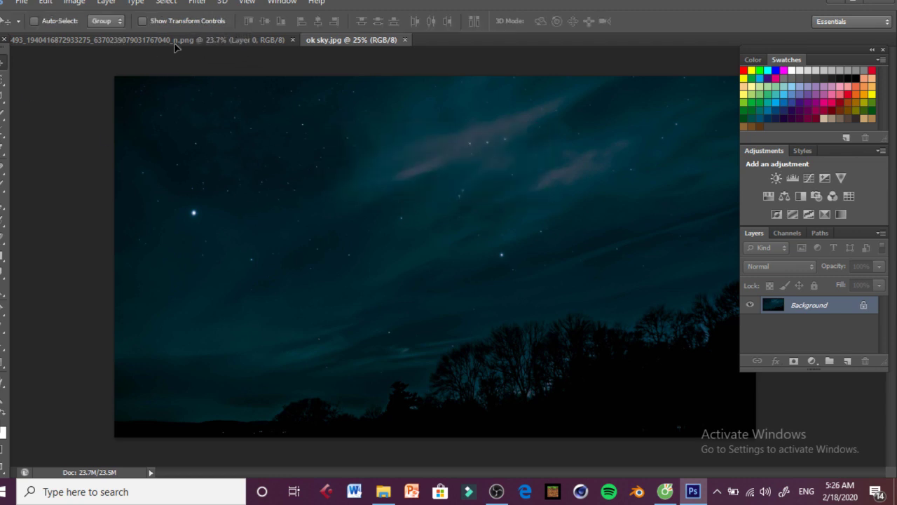
{"action": "left_click_drag", "start_coordinate": [175, 43], "coordinate": [559, 275]}
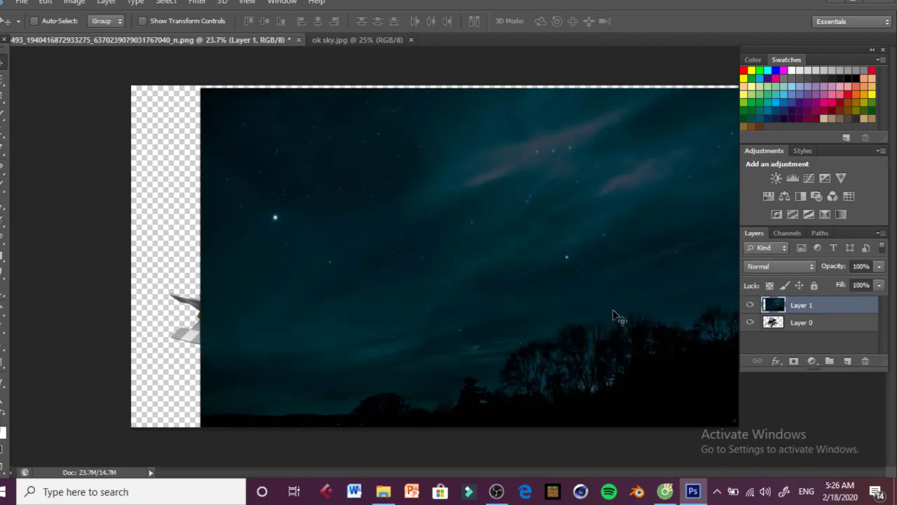
{"action": "left_click_drag", "start_coordinate": [475, 297], "coordinate": [425, 464]}
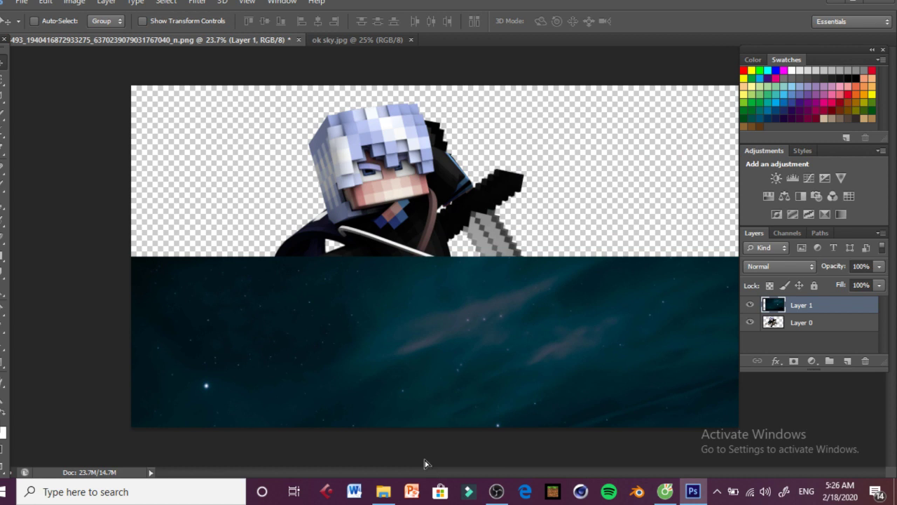
Step: Free Transform the sky layer to about 145% width and 156% height, covering the whole canvas, and apply the transformation
{"action": "left_click", "coordinate": [4, 79]}
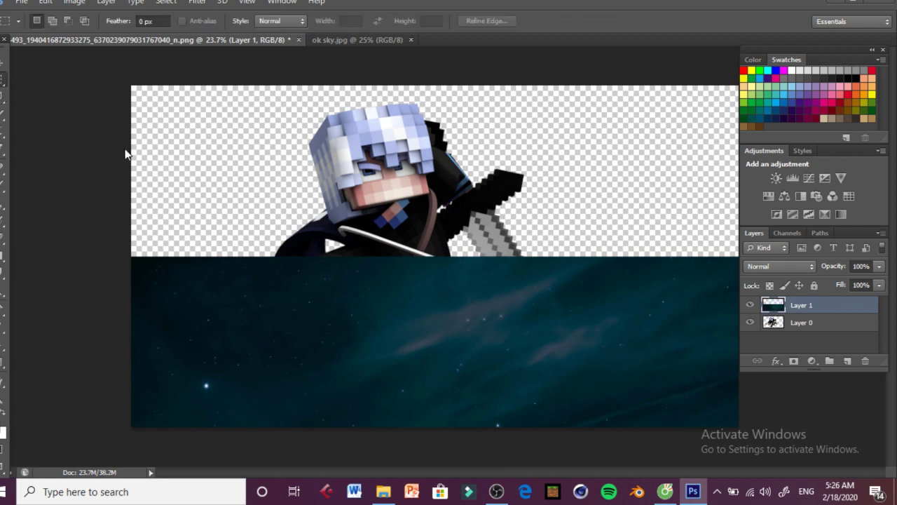
{"action": "right_click", "coordinate": [286, 269]}
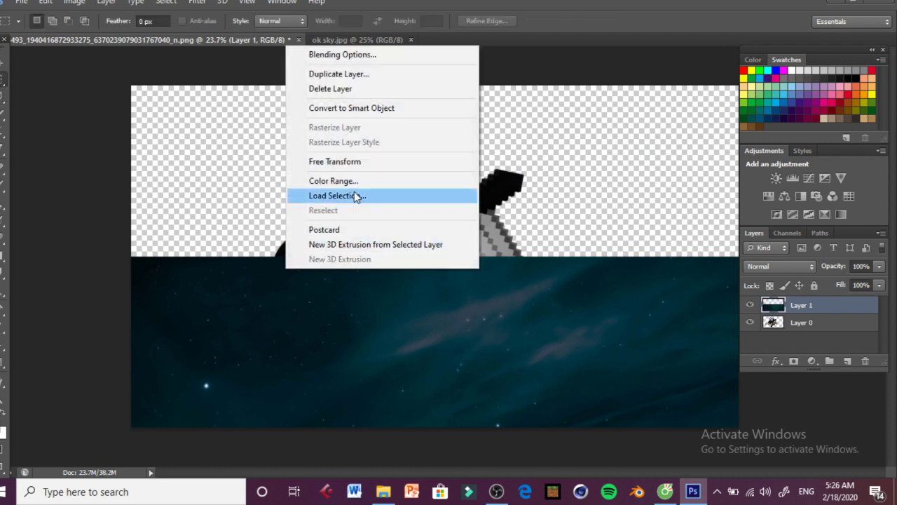
{"action": "left_click", "coordinate": [341, 163]}
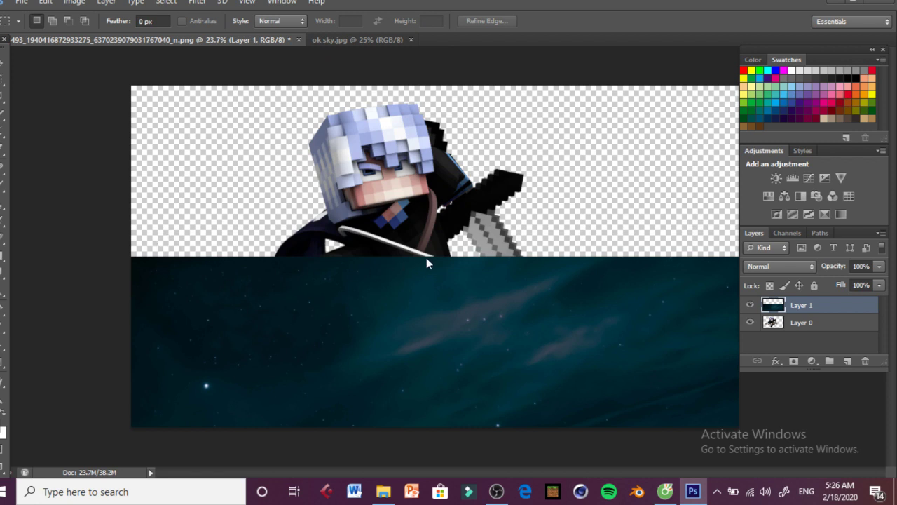
{"action": "left_click_drag", "start_coordinate": [442, 316], "coordinate": [318, 91]}
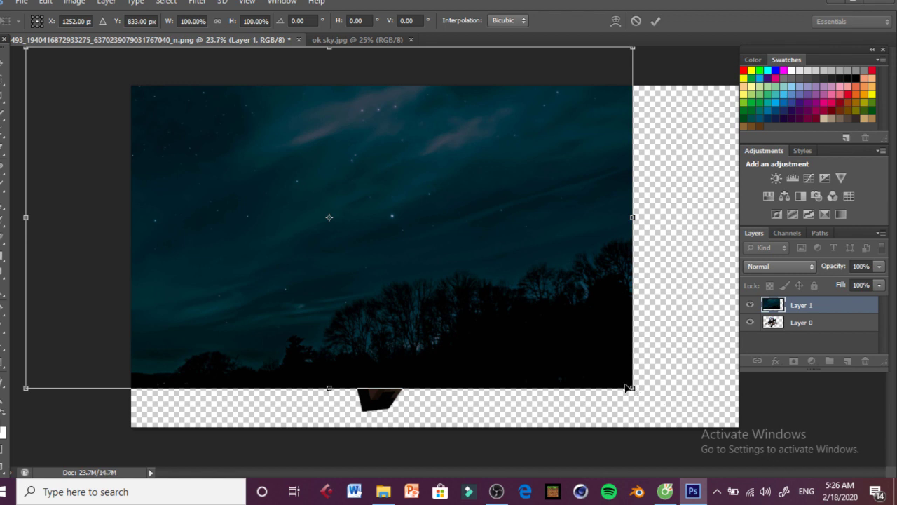
{"action": "left_click_drag", "start_coordinate": [631, 389], "coordinate": [844, 471]}
{"action": "left_click_drag", "start_coordinate": [660, 328], "coordinate": [718, 424]}
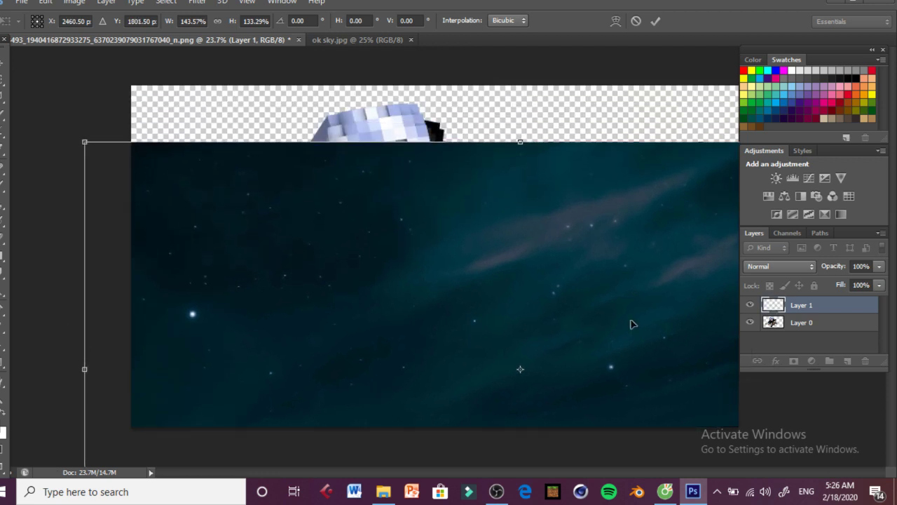
{"action": "left_click_drag", "start_coordinate": [520, 143], "coordinate": [520, 66]}
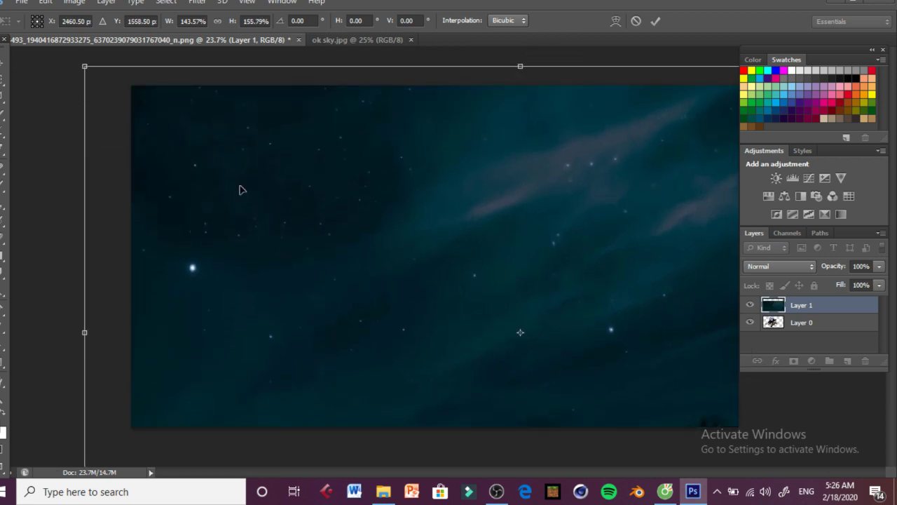
{"action": "left_click_drag", "start_coordinate": [85, 333], "coordinate": [75, 333]}
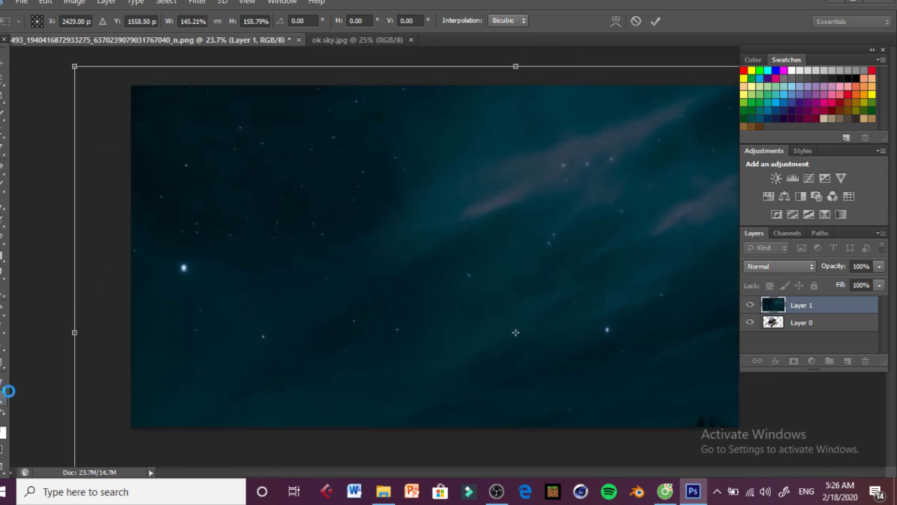
{"action": "left_click", "coordinate": [5, 390]}
{"action": "left_click", "coordinate": [411, 198]}
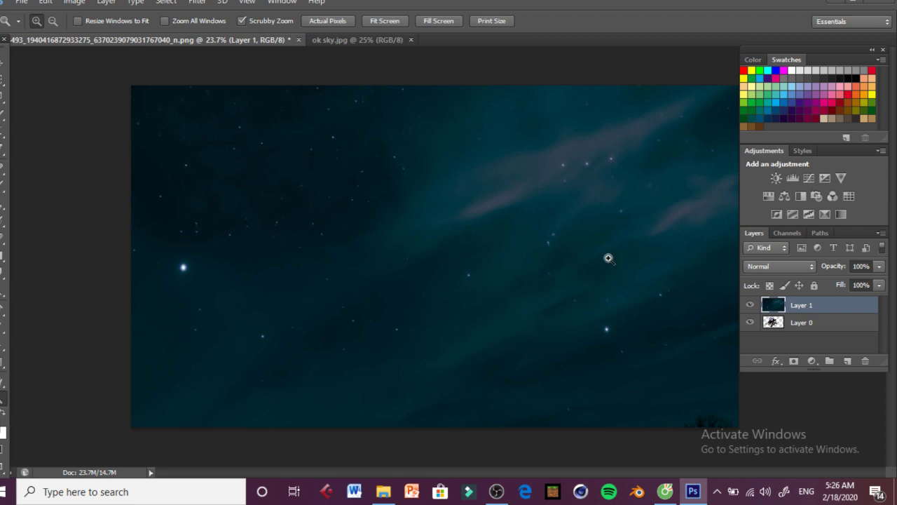
Step: Deselect all layers and close the ok sky.jpg document
{"action": "double_click", "coordinate": [801, 306]}
{"action": "left_click", "coordinate": [853, 339]}
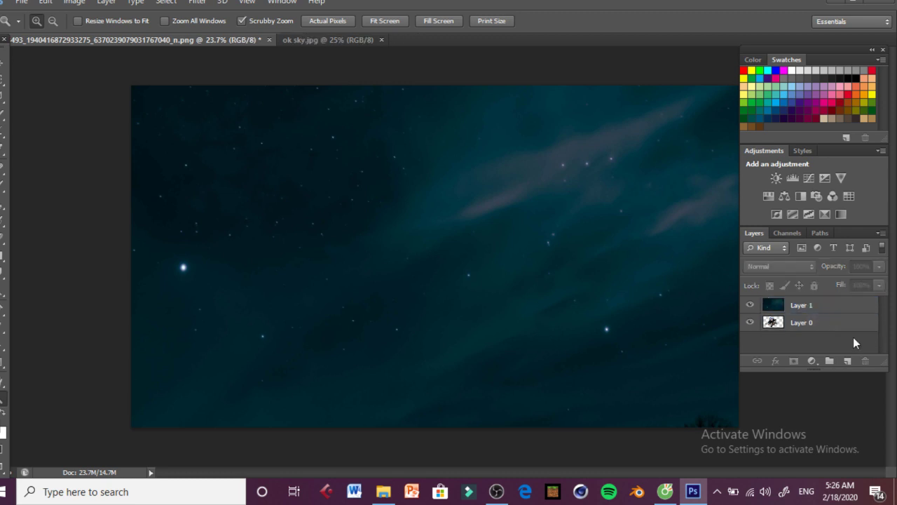
{"action": "left_click", "coordinate": [381, 40]}
Step: Switch to the browser, open the unread private conversation in Messenger and send the replies "dam ba cai day" and "ez af"
{"action": "left_click", "coordinate": [668, 493]}
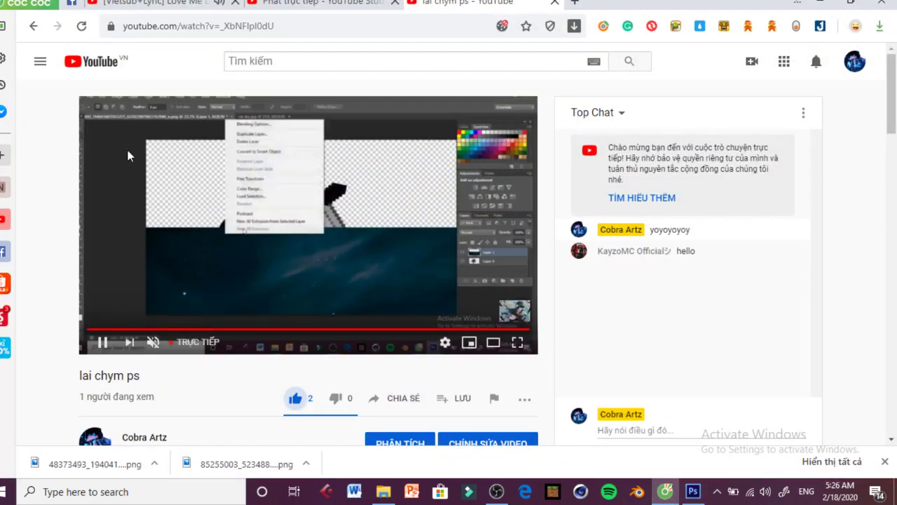
{"action": "left_click", "coordinate": [71, 3]}
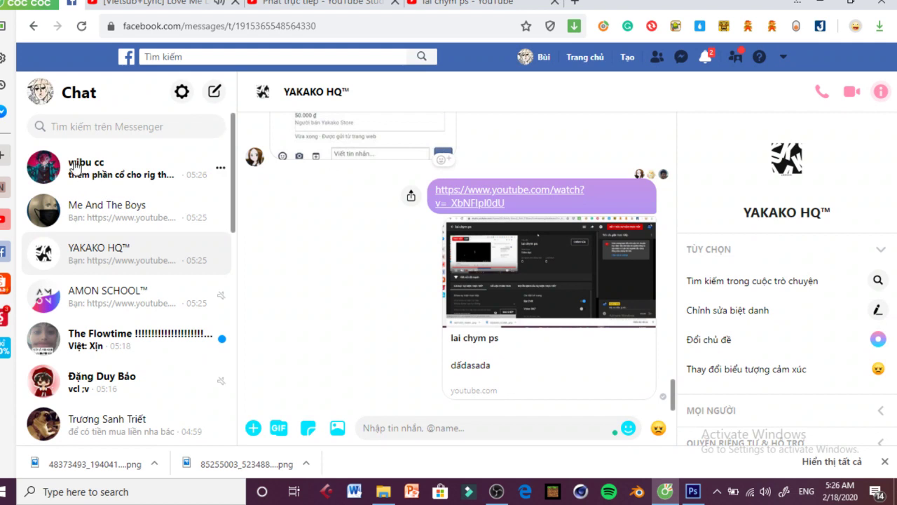
{"action": "left_click", "coordinate": [103, 177]}
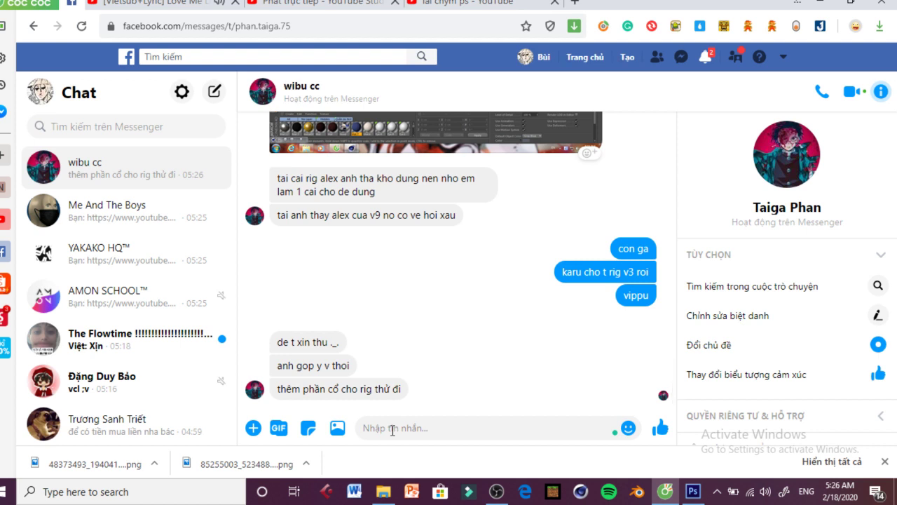
{"action": "type", "text": "dam bao cai day"}
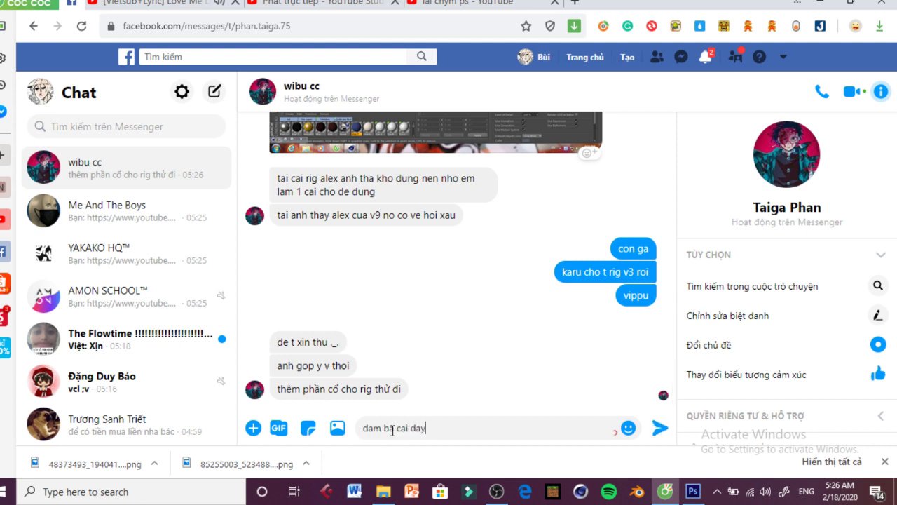
{"action": "key", "text": "Return"}
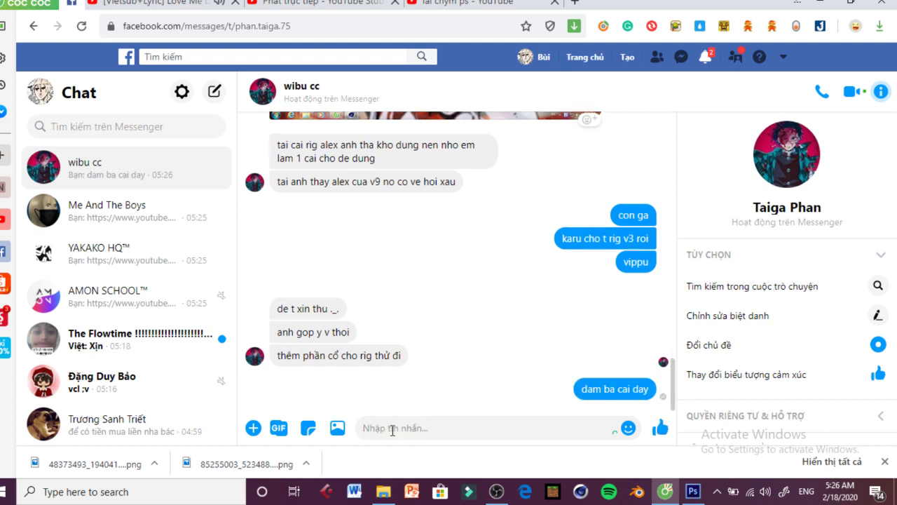
{"action": "type", "text": "e"}
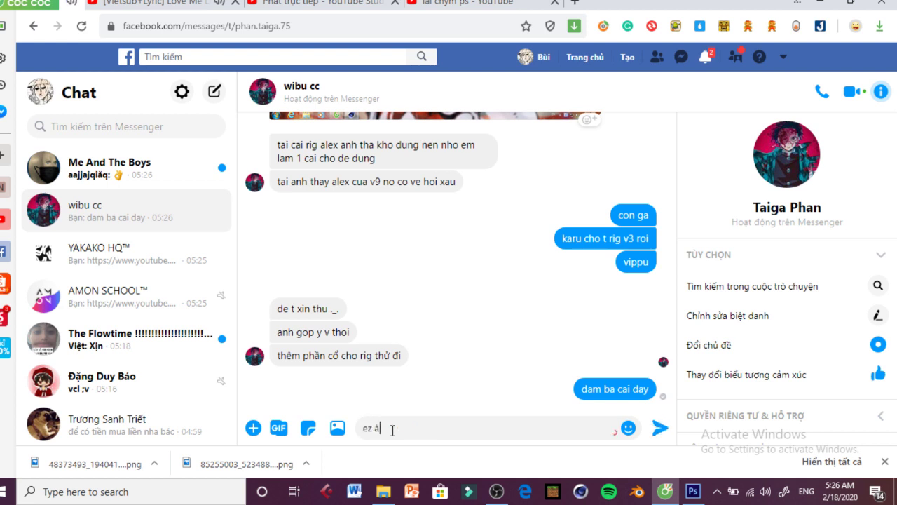
{"action": "type", "text": "z af"}
{"action": "key", "text": "Return"}
{"action": "type", "text": "\\"}
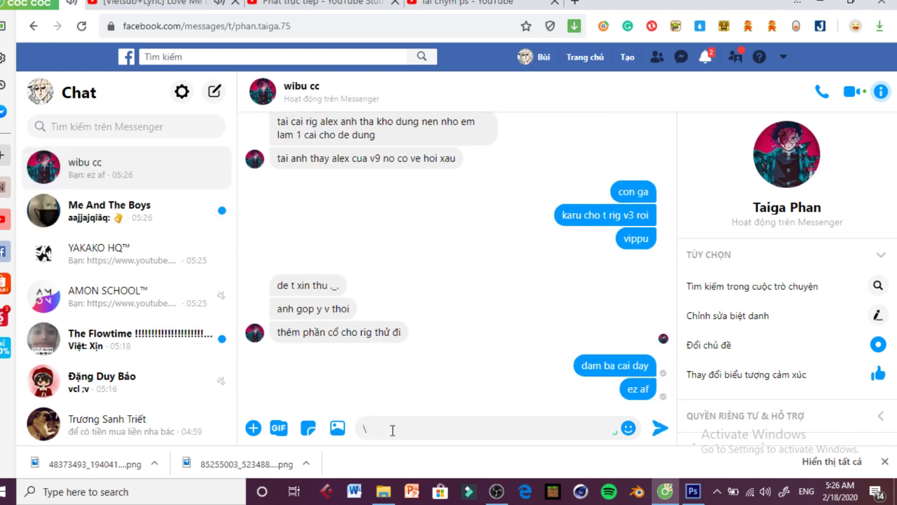
Step: Check the YAKAKO HQ group chat and return to the character document in Photoshop
{"action": "left_click", "coordinate": [117, 272]}
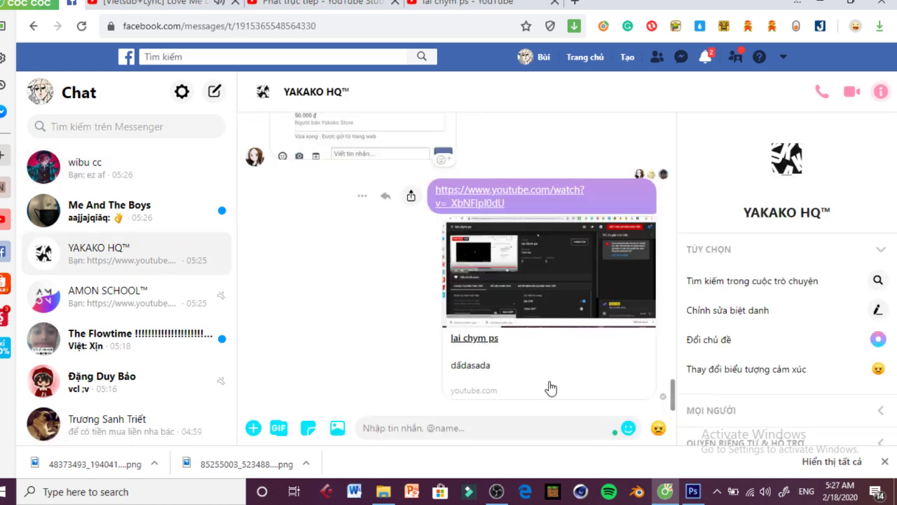
{"action": "left_click", "coordinate": [692, 492]}
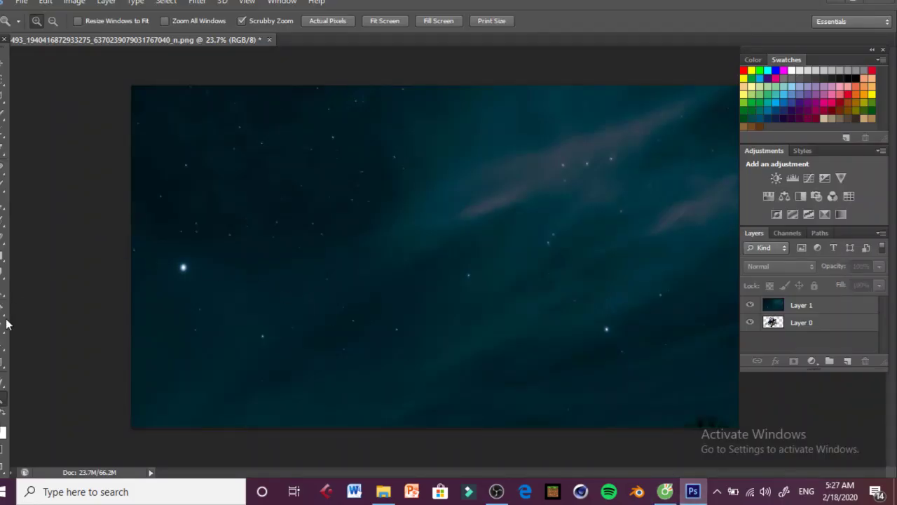
Step: Move the sky layer beneath the character layer and leave the character layer selected without renaming it
{"action": "scroll", "coordinate": [541, 358], "scroll_direction": "down", "scroll_amount": 5}
{"action": "left_click_drag", "start_coordinate": [796, 312], "coordinate": [807, 332]}
{"action": "double_click", "coordinate": [814, 307]}
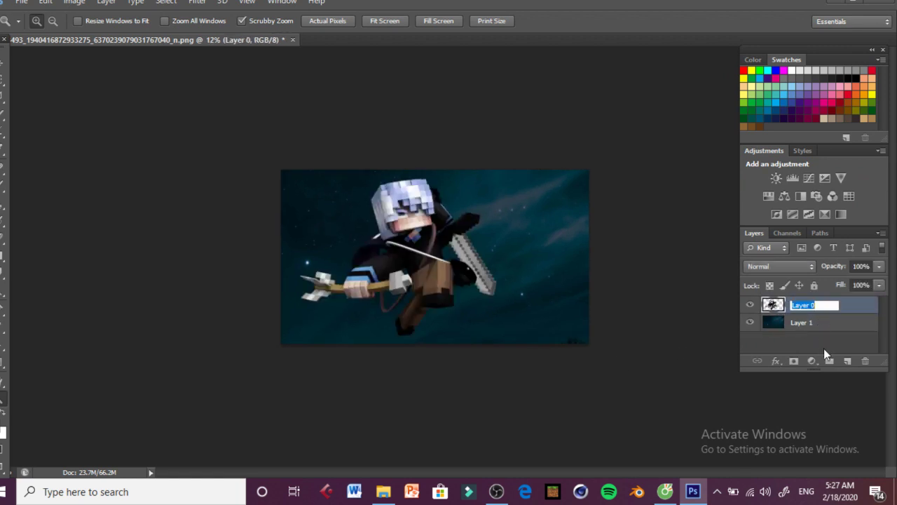
{"action": "left_click", "coordinate": [775, 309]}
Step: Load the character layer's pixels as a selection and add two new empty layers above it
{"action": "right_click", "coordinate": [769, 309]}
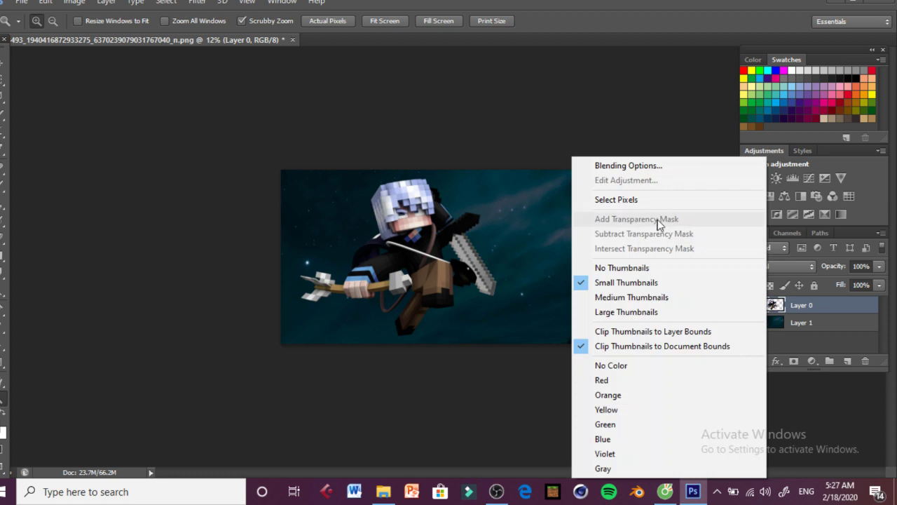
{"action": "left_click", "coordinate": [624, 204]}
{"action": "left_click", "coordinate": [846, 362]}
{"action": "left_click", "coordinate": [846, 362]}
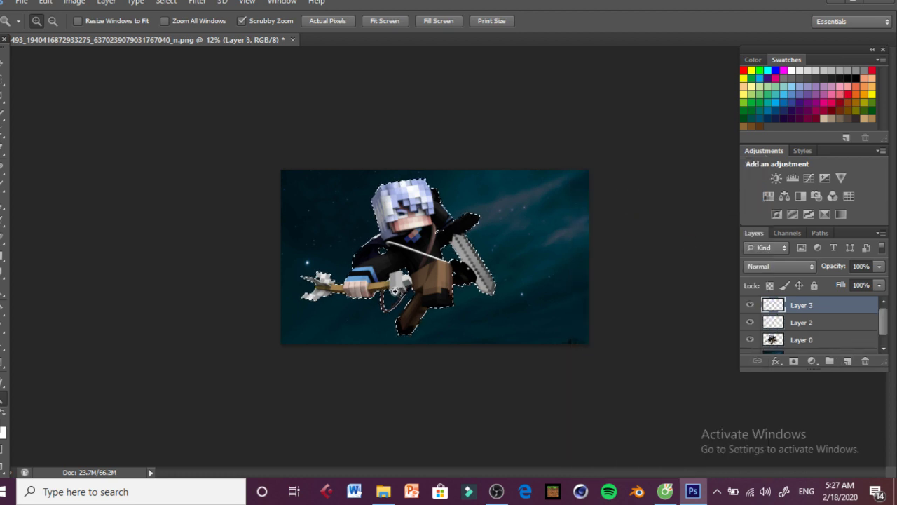
Step: Fill the character selection on the topmost layer with black, using Normal mode at 100% opacity
{"action": "key", "text": "m"}
{"action": "right_click", "coordinate": [267, 224]}
{"action": "right_click", "coordinate": [432, 194]}
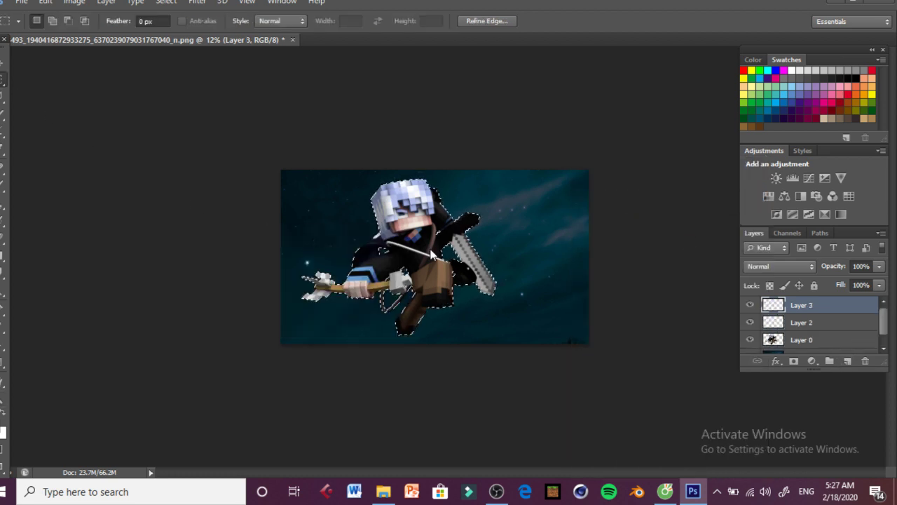
{"action": "left_click", "coordinate": [481, 384]}
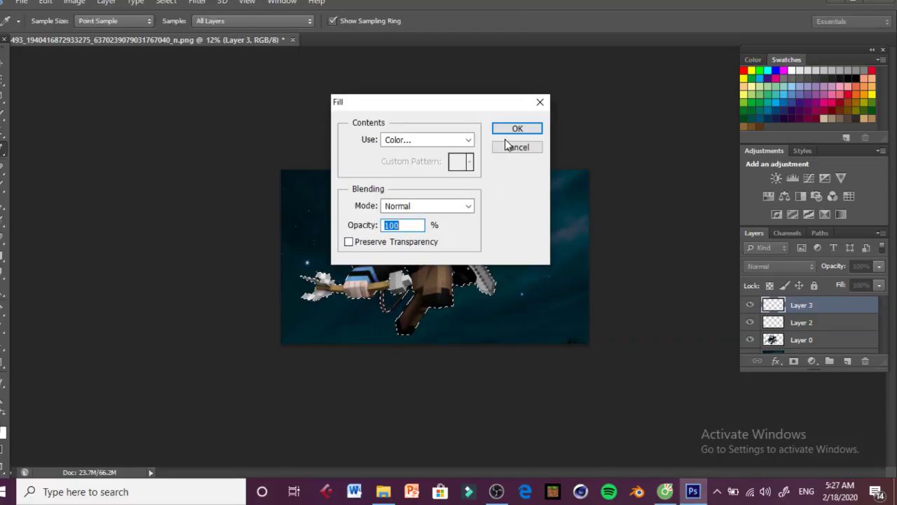
{"action": "left_click", "coordinate": [469, 141]}
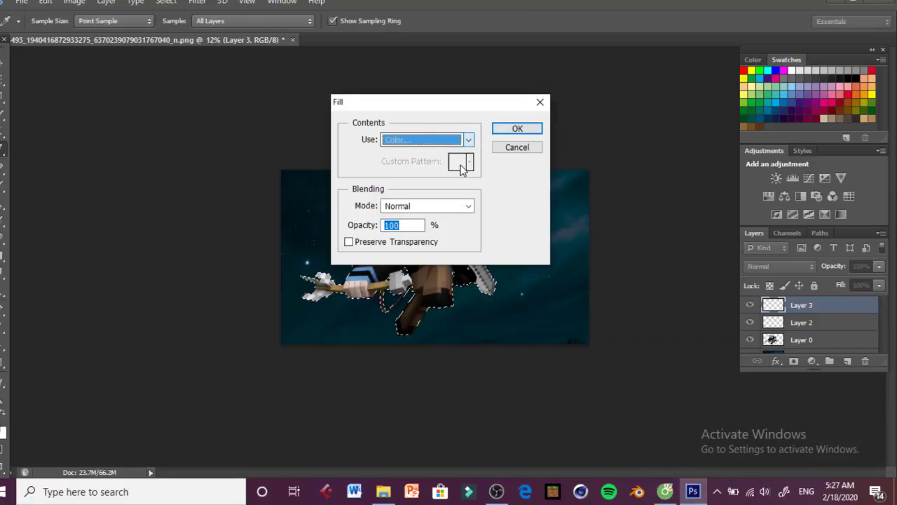
{"action": "left_click", "coordinate": [426, 175]}
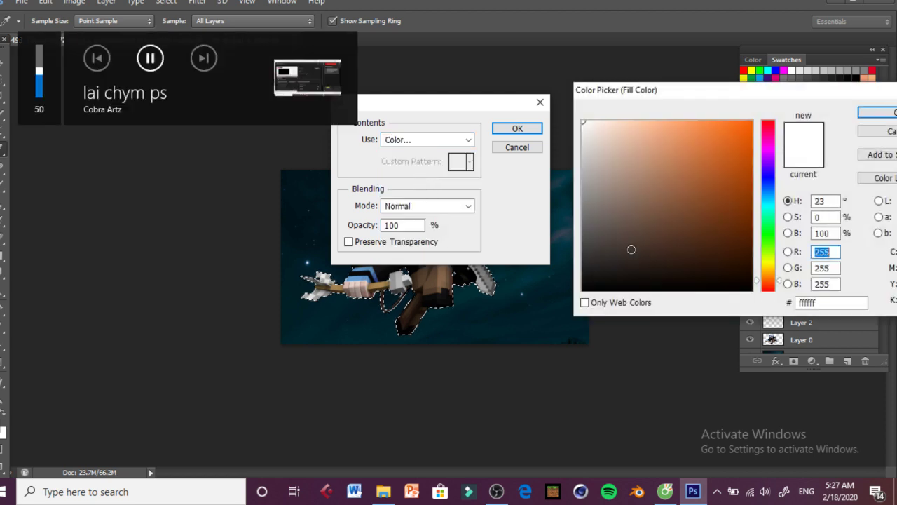
{"action": "left_click_drag", "start_coordinate": [630, 249], "coordinate": [567, 300]}
{"action": "left_click", "coordinate": [869, 114]}
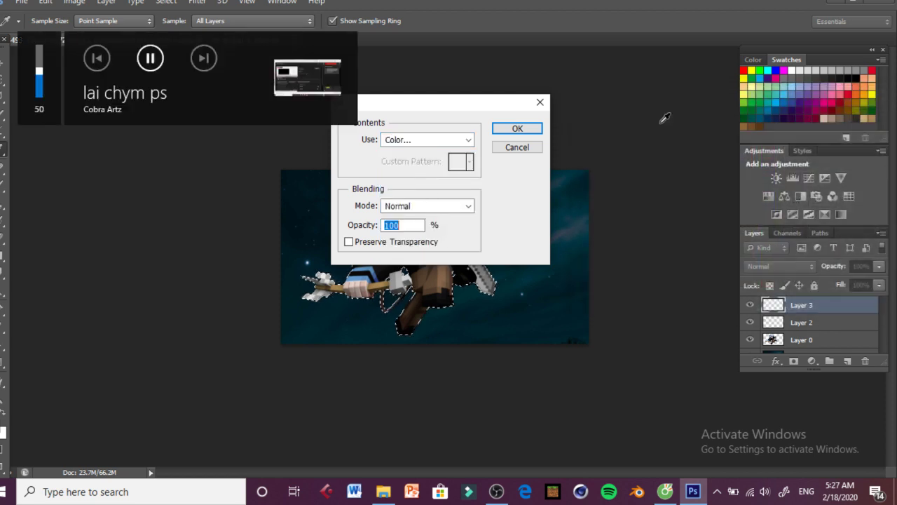
{"action": "left_click", "coordinate": [517, 128]}
Step: Deselect the character outline, keeping the black silhouette fill
{"action": "key", "text": "m"}
{"action": "left_click_drag", "start_coordinate": [458, 264], "coordinate": [468, 272]}
{"action": "key", "text": "ctrl+d"}
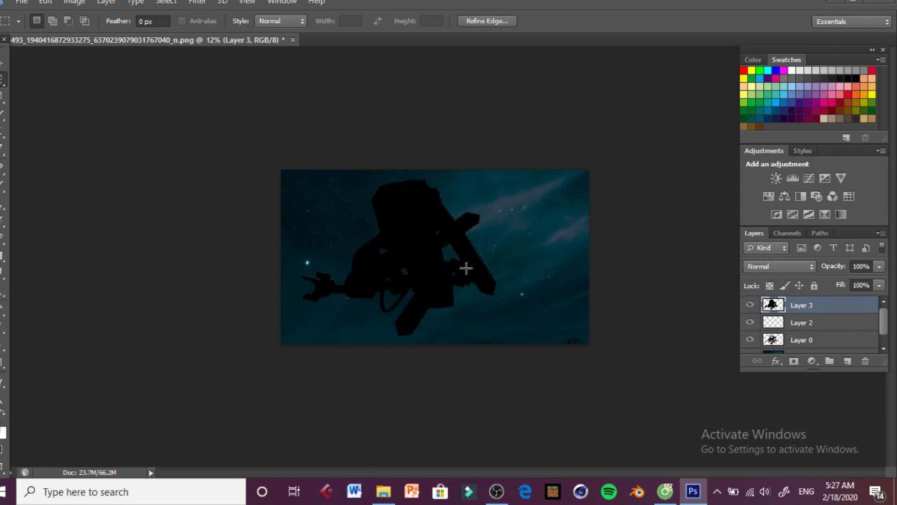
{"action": "left_click", "coordinate": [47, 3]}
{"action": "left_click", "coordinate": [94, 28]}
{"action": "left_click", "coordinate": [47, 3]}
{"action": "left_click", "coordinate": [95, 28]}
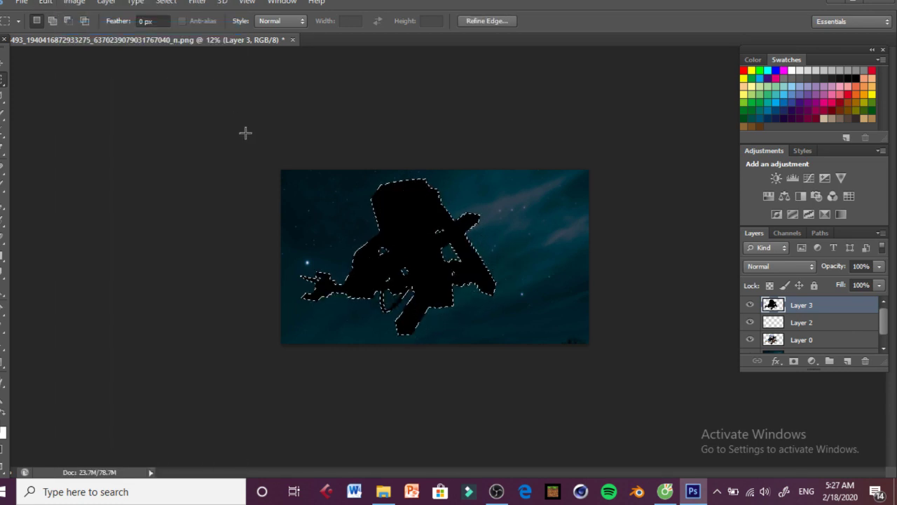
{"action": "key", "text": "ctrl+d"}
Step: Lower the black silhouette layer's opacity to 45% and raise it slightly again for a darker character
{"action": "left_click", "coordinate": [879, 266]}
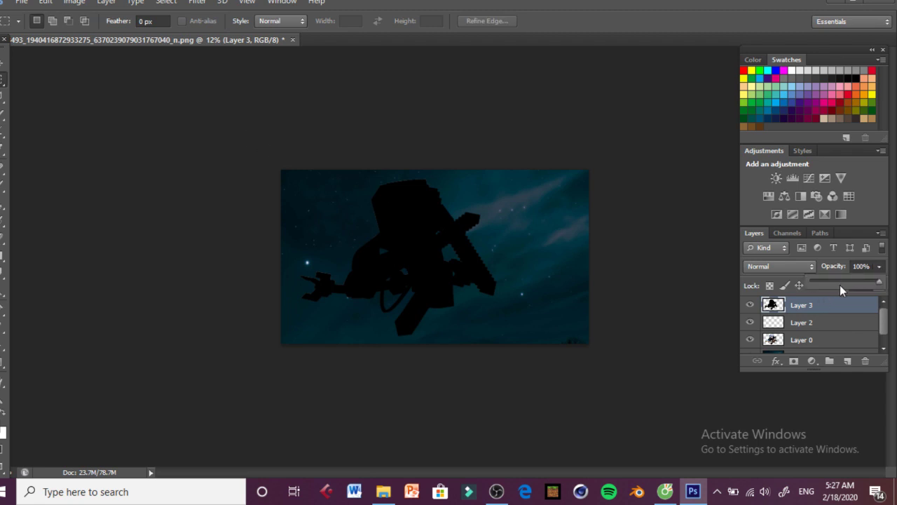
{"action": "left_click", "coordinate": [841, 283]}
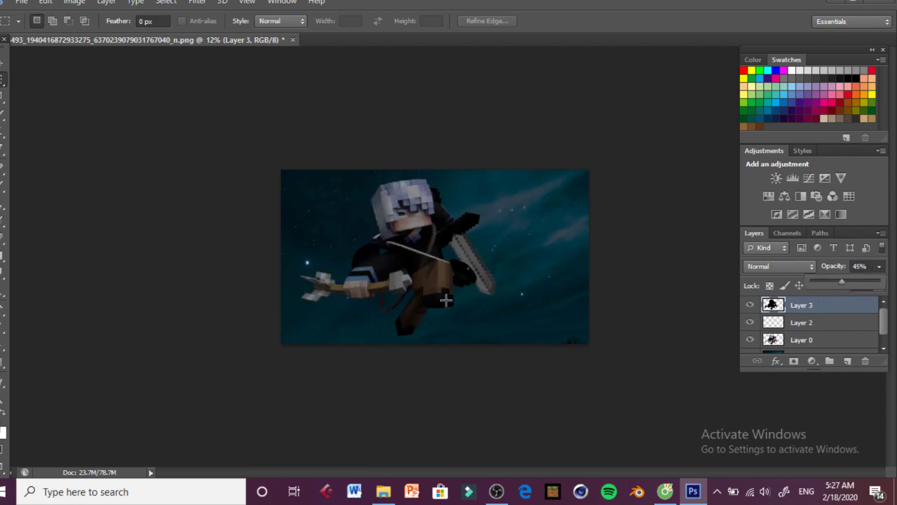
{"action": "left_click", "coordinate": [3, 398]}
{"action": "left_click_drag", "start_coordinate": [398, 286], "coordinate": [455, 300]}
{"action": "left_click", "coordinate": [879, 266]}
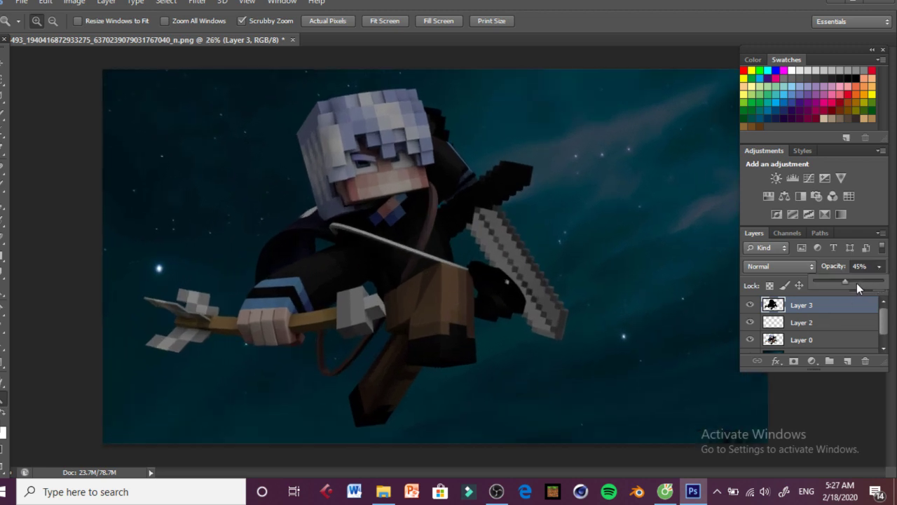
{"action": "left_click", "coordinate": [856, 283]}
Step: Add a new layer above the silhouette and set the brush size to 89 px
{"action": "left_click", "coordinate": [848, 361]}
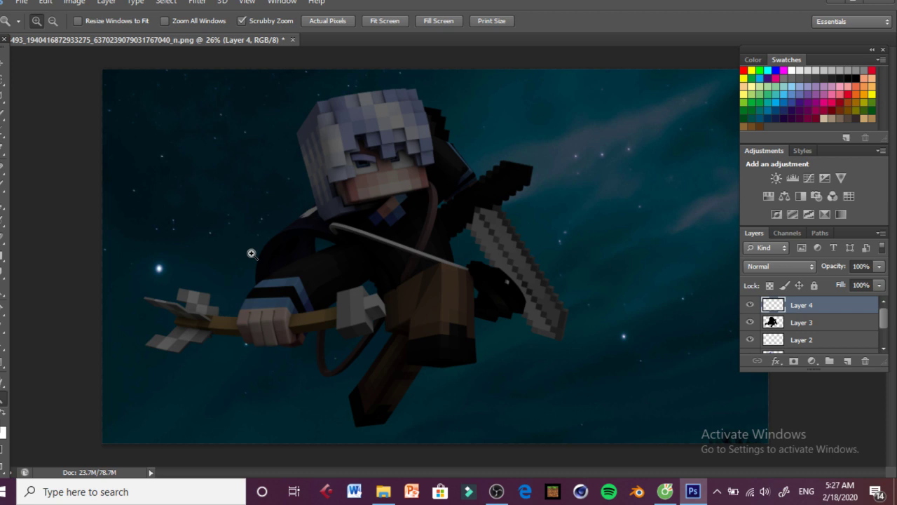
{"action": "key", "text": "b"}
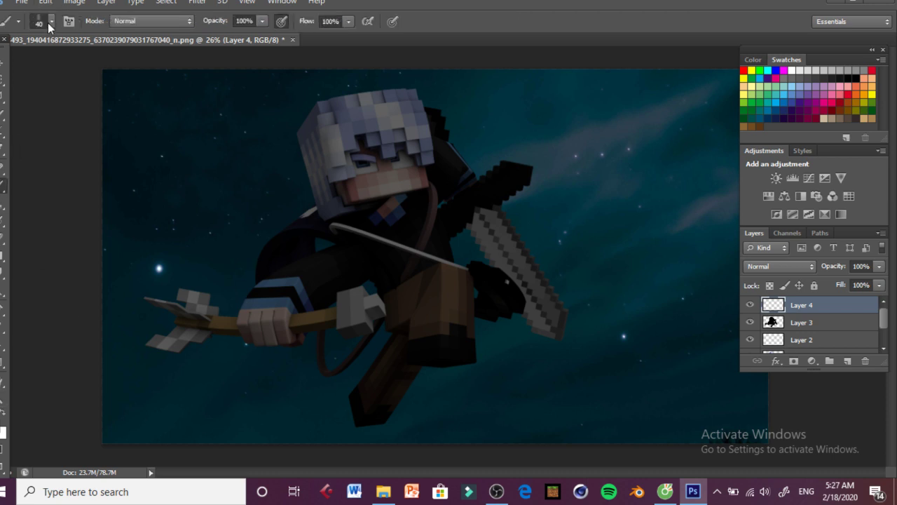
{"action": "left_click", "coordinate": [51, 21]}
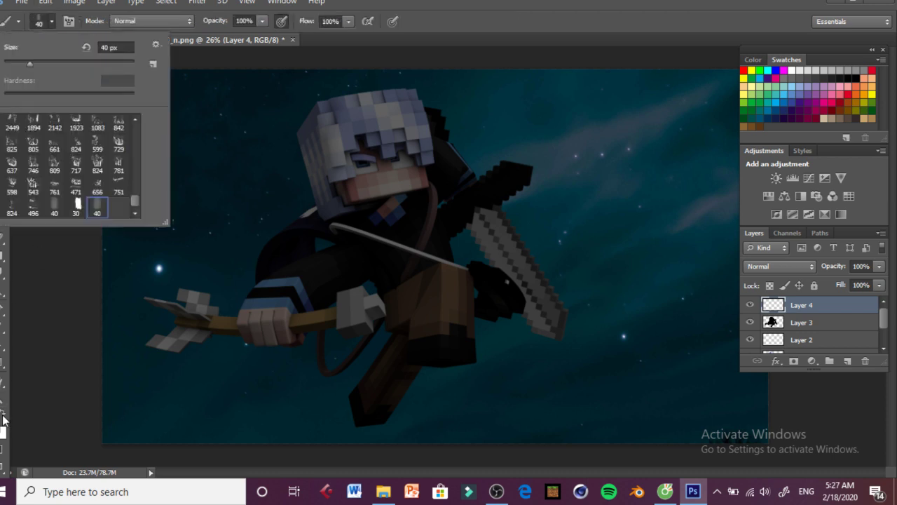
{"action": "left_click", "coordinate": [61, 64]}
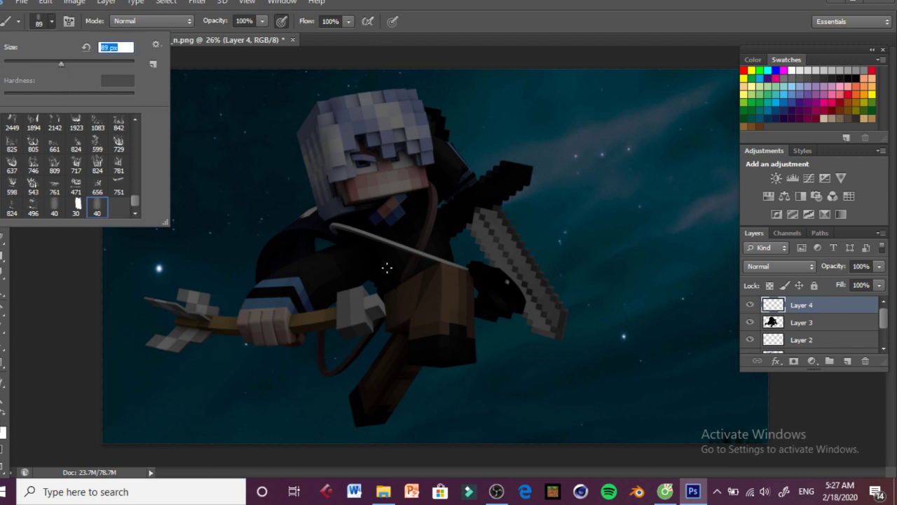
Step: Try white 89 px brush strokes on the character's front leg
{"action": "left_click", "coordinate": [450, 340]}
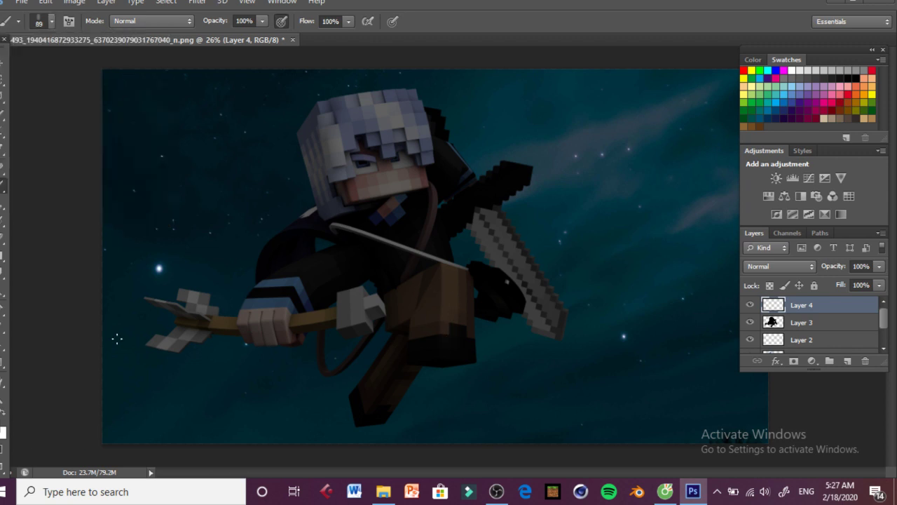
{"action": "left_click", "coordinate": [46, 2]}
{"action": "left_click", "coordinate": [84, 31]}
{"action": "mouse_move", "coordinate": [418, 312]}
{"action": "left_mouse_down"}
{"action": "mouse_move", "coordinate": [446, 282]}
{"action": "mouse_move", "coordinate": [452, 347]}
{"action": "left_mouse_up"}
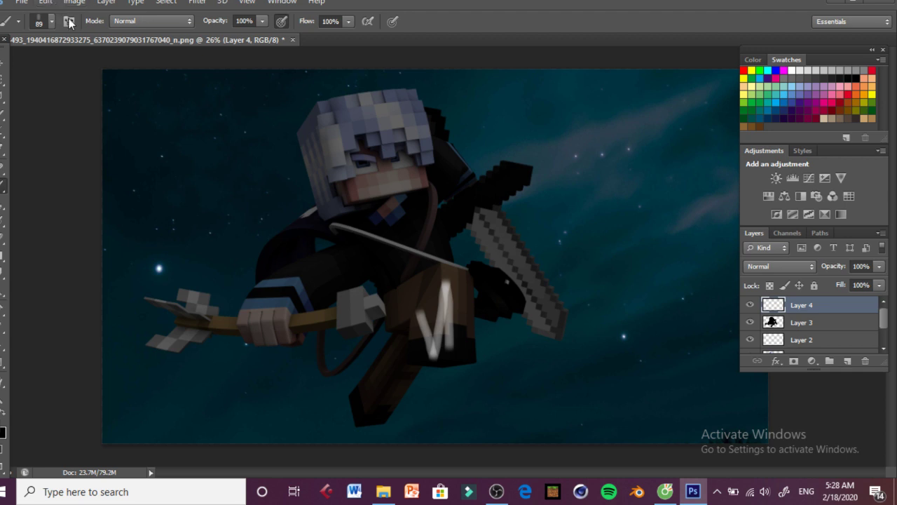
{"action": "key", "text": "F5"}
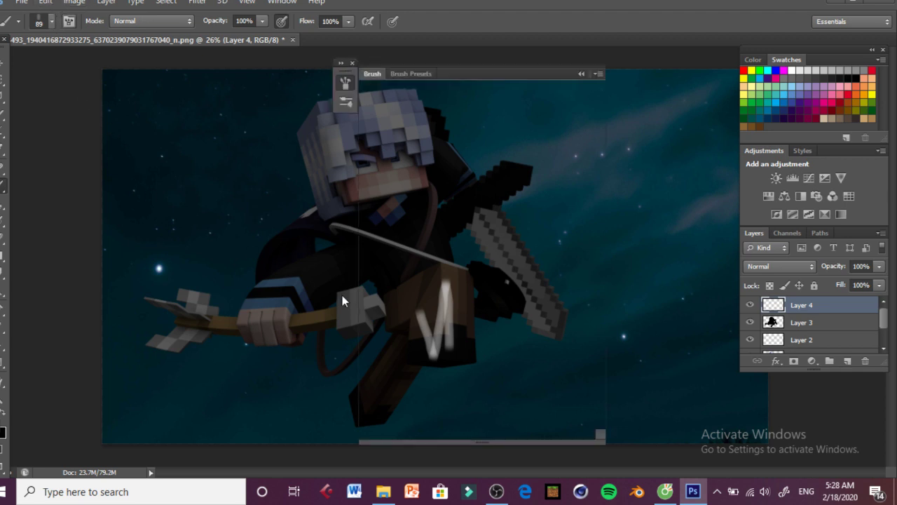
{"action": "key", "text": "alt+e"}
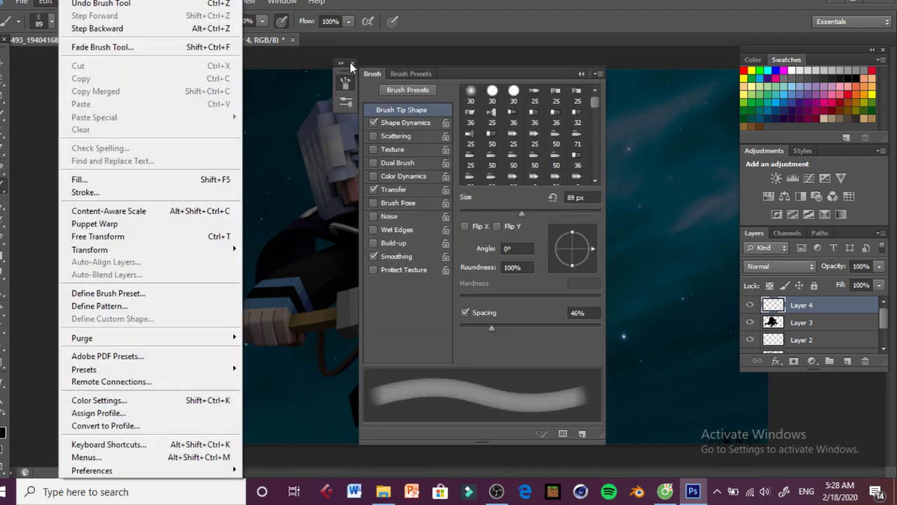
{"action": "left_click", "coordinate": [351, 63]}
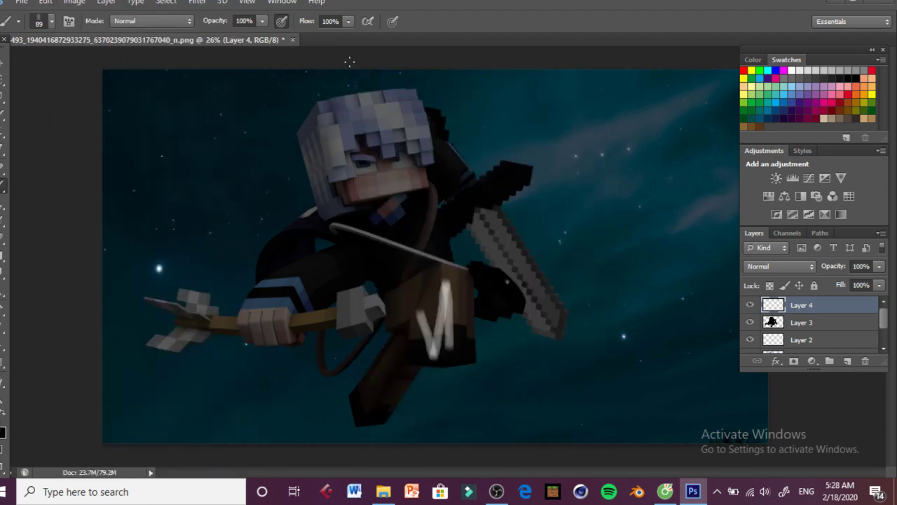
Step: Enlarge the brush to 180 px and try a white stroke over the front leg
{"action": "left_click", "coordinate": [52, 23]}
{"action": "left_click_drag", "start_coordinate": [83, 65], "coordinate": [95, 68]}
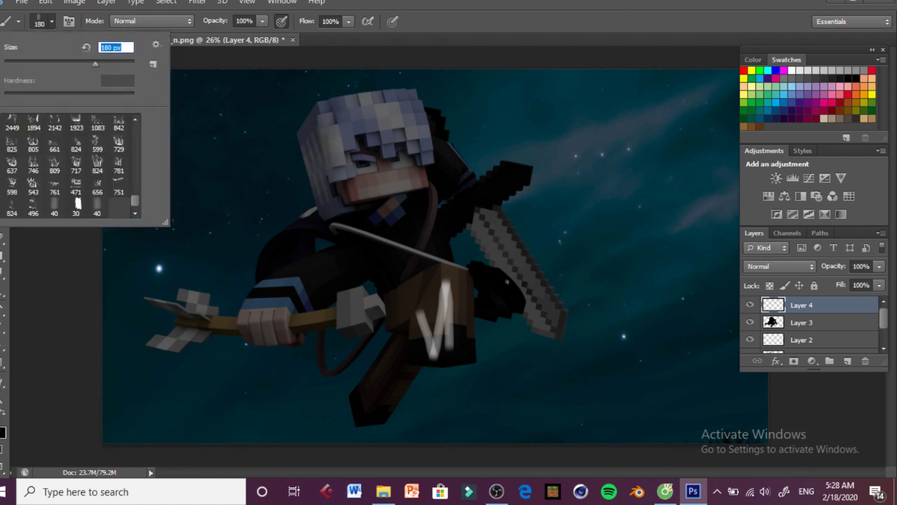
{"action": "key", "text": "Return"}
{"action": "mouse_move", "coordinate": [445, 308]}
{"action": "left_mouse_down"}
{"action": "mouse_move", "coordinate": [456, 386]}
{"action": "mouse_move", "coordinate": [431, 366]}
{"action": "left_mouse_up"}
Step: Step backward until all white test strokes on the leg are removed
{"action": "left_click", "coordinate": [46, 2]}
{"action": "left_click", "coordinate": [60, 26]}
{"action": "left_click", "coordinate": [46, 2]}
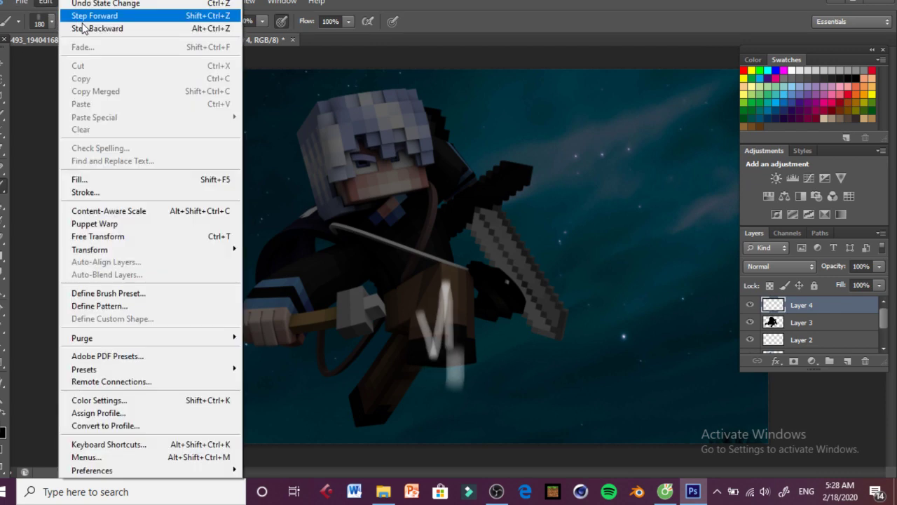
{"action": "left_click", "coordinate": [61, 26]}
{"action": "left_click", "coordinate": [46, 2]}
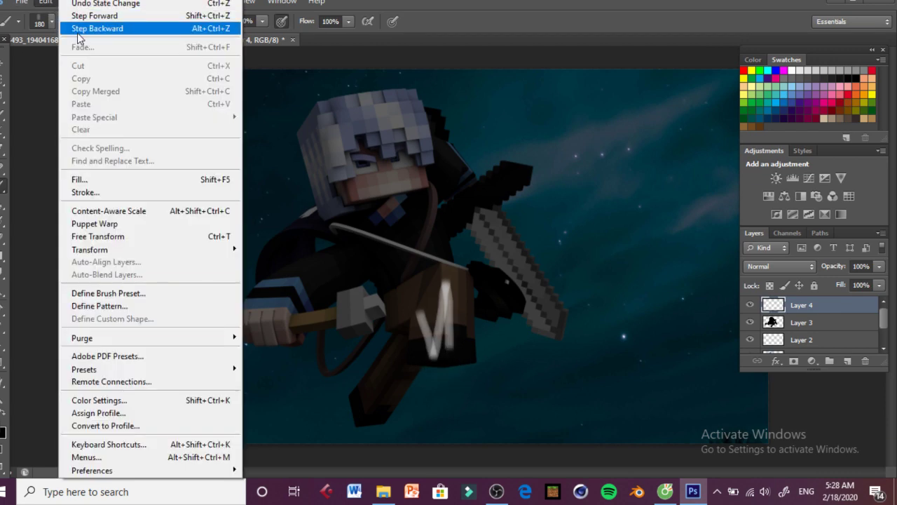
{"action": "left_click", "coordinate": [112, 29]}
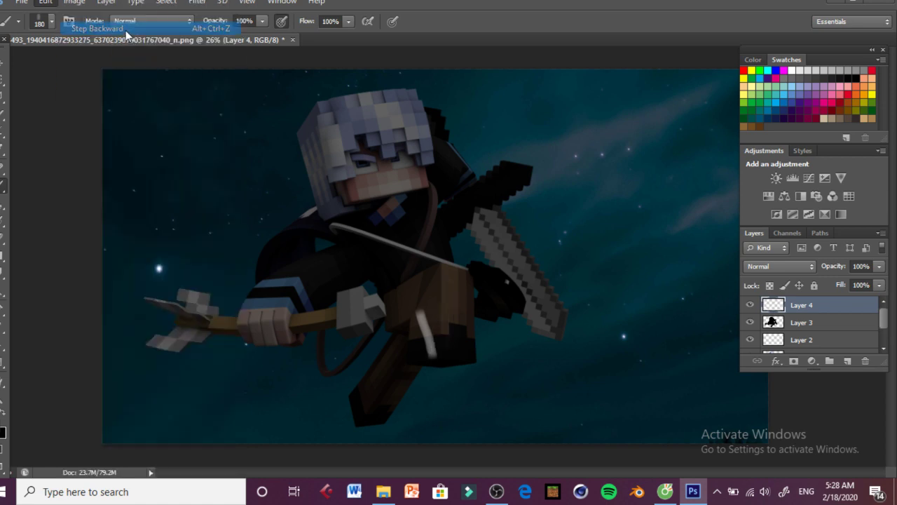
{"action": "left_click", "coordinate": [46, 2]}
{"action": "left_click", "coordinate": [60, 26]}
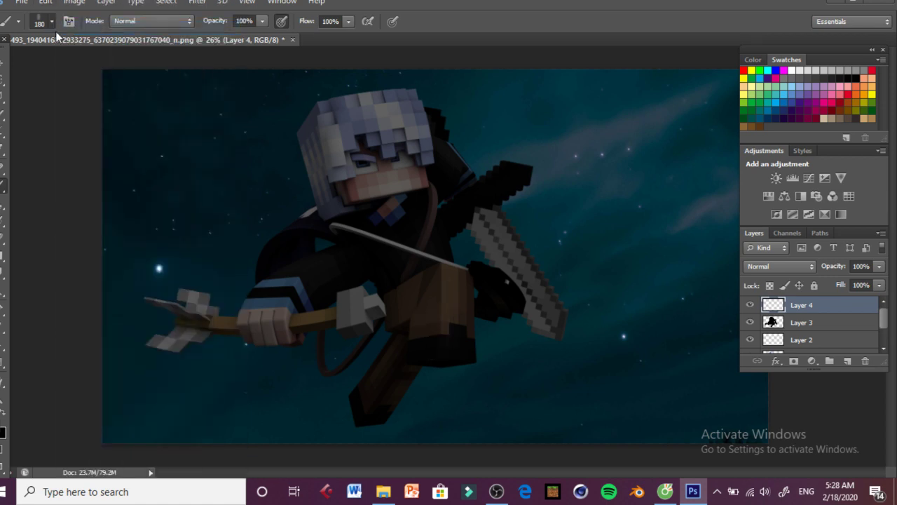
Step: Set the brush size to 432 px and paint a soft white highlight over the character's front leg
{"action": "left_click", "coordinate": [51, 21]}
{"action": "left_click_drag", "start_coordinate": [113, 65], "coordinate": [116, 63]}
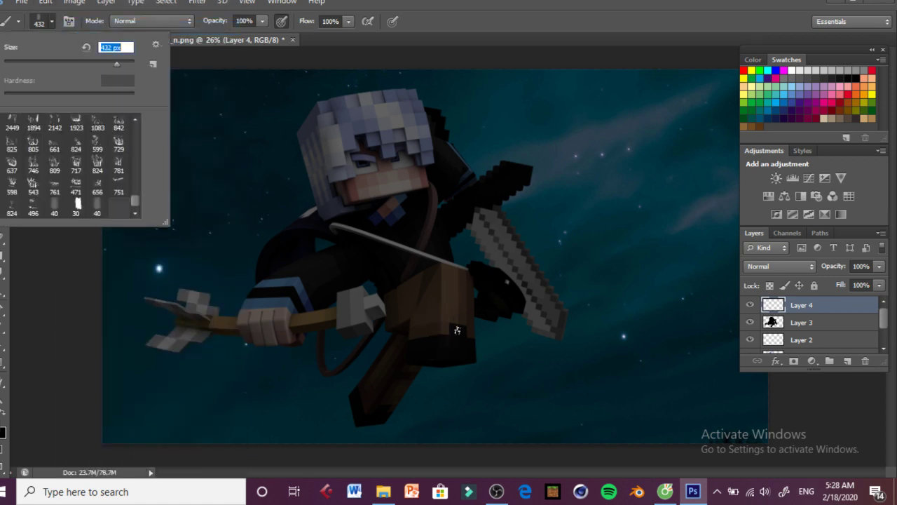
{"action": "left_click", "coordinate": [457, 331]}
{"action": "mouse_move", "coordinate": [456, 310]}
{"action": "left_mouse_down"}
{"action": "mouse_move", "coordinate": [456, 321]}
{"action": "mouse_move", "coordinate": [456, 296]}
{"action": "mouse_move", "coordinate": [456, 316]}
{"action": "mouse_move", "coordinate": [474, 337]}
{"action": "left_mouse_up"}
Step: Set the leg highlight layer's blend mode to Overlay with 100% opacity
{"action": "left_click", "coordinate": [878, 267]}
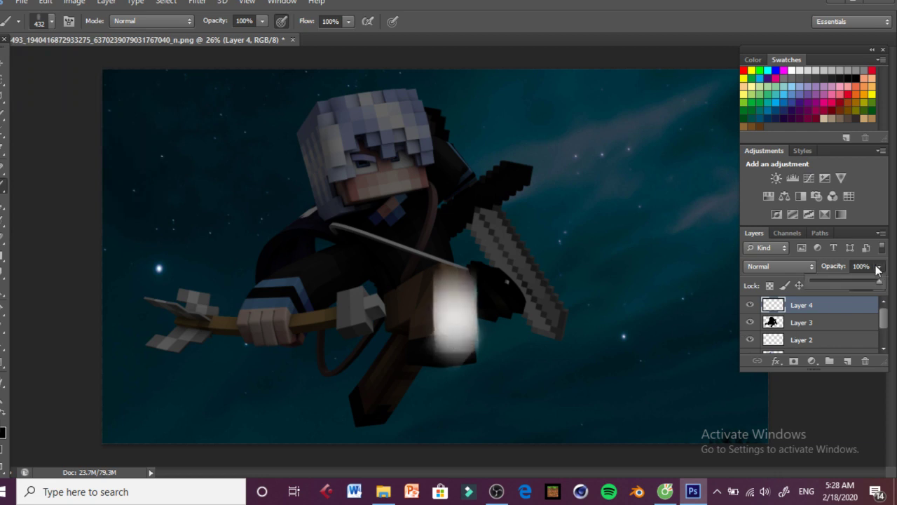
{"action": "left_click_drag", "start_coordinate": [845, 282], "coordinate": [831, 282]}
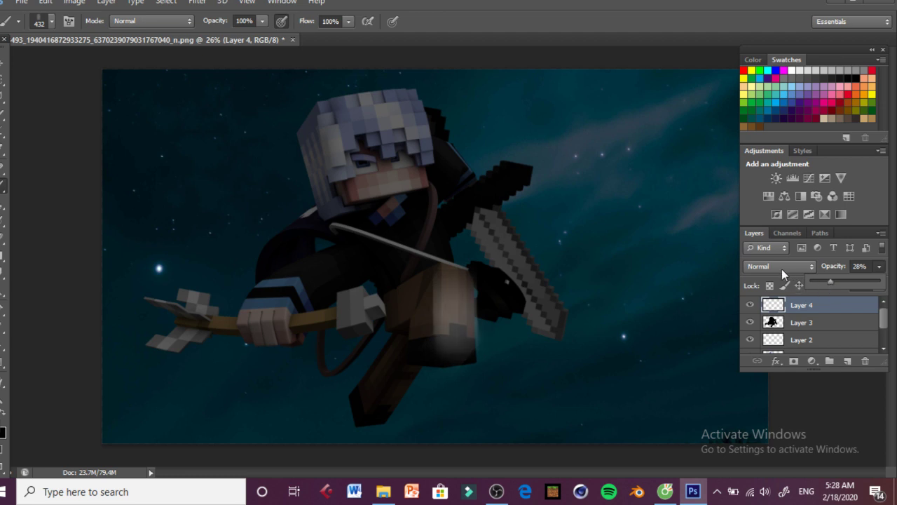
{"action": "left_click", "coordinate": [781, 267]}
{"action": "left_click", "coordinate": [778, 159]}
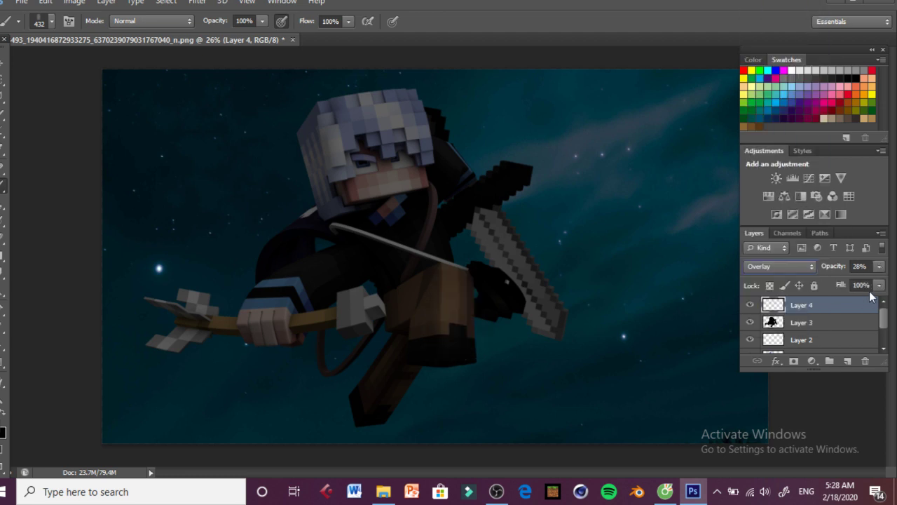
{"action": "left_click", "coordinate": [878, 267]}
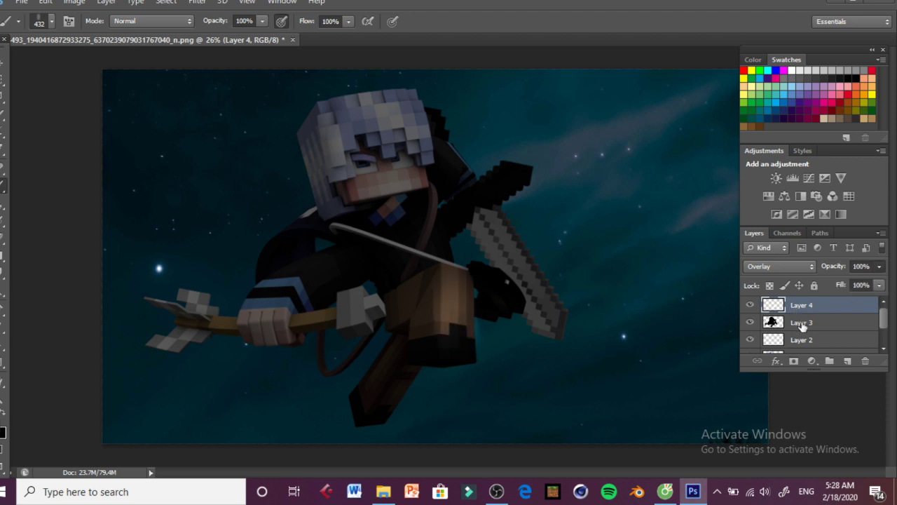
Step: Set the black silhouette layer's opacity to about 60% and reselect the leg highlight layer
{"action": "left_click", "coordinate": [801, 324]}
{"action": "left_click", "coordinate": [878, 267]}
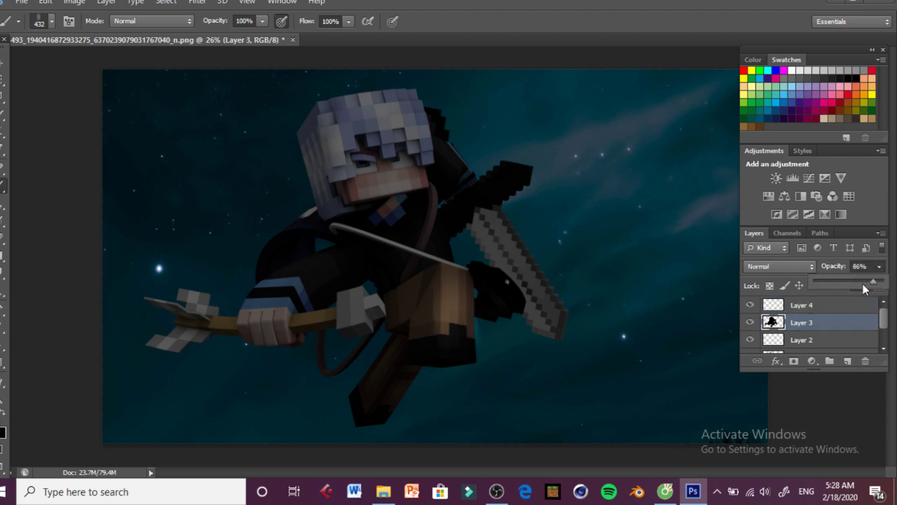
{"action": "left_click_drag", "start_coordinate": [864, 285], "coordinate": [859, 286]}
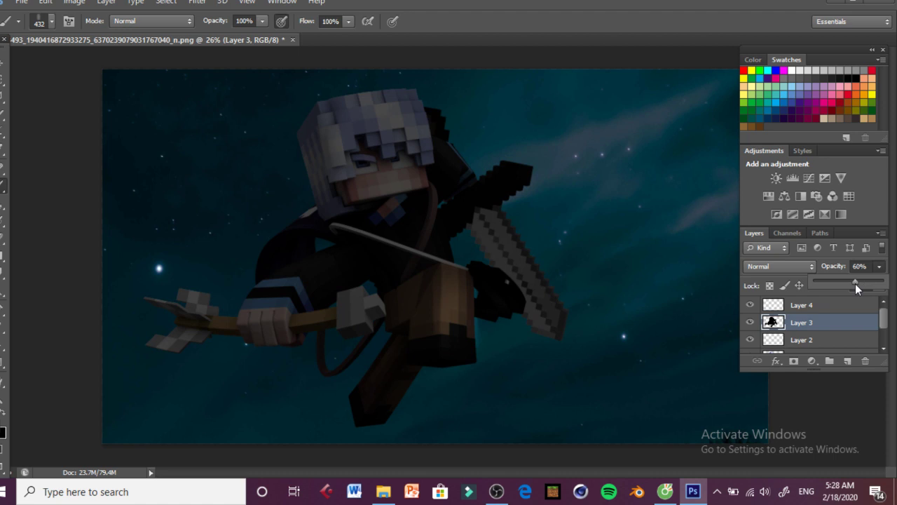
{"action": "left_click", "coordinate": [829, 304]}
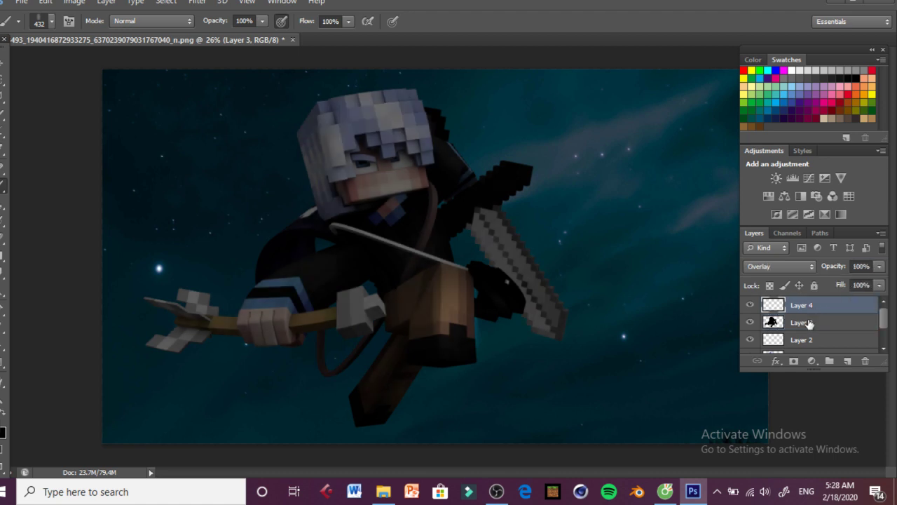
Step: Set the black silhouette layer's opacity to about 63% and reselect the Overlay highlight layer above it
{"action": "double_click", "coordinate": [832, 304]}
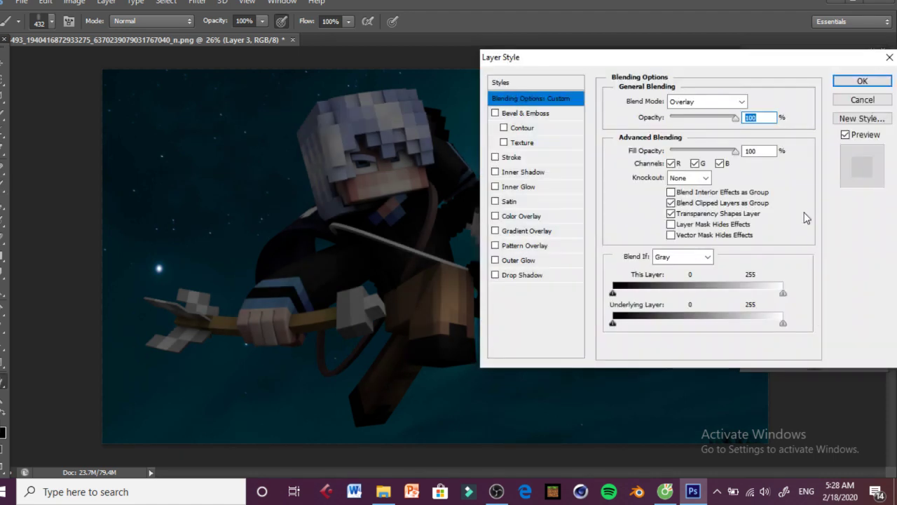
{"action": "left_click", "coordinate": [859, 96]}
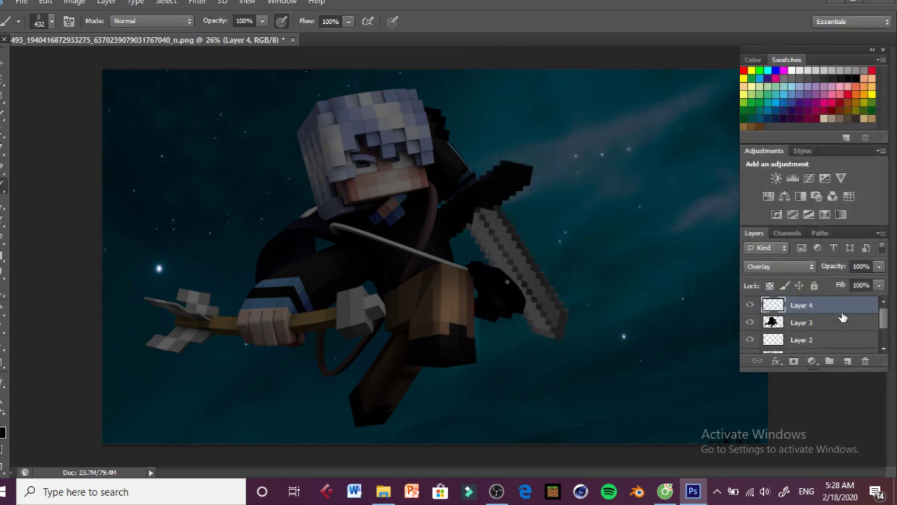
{"action": "left_click", "coordinate": [821, 323]}
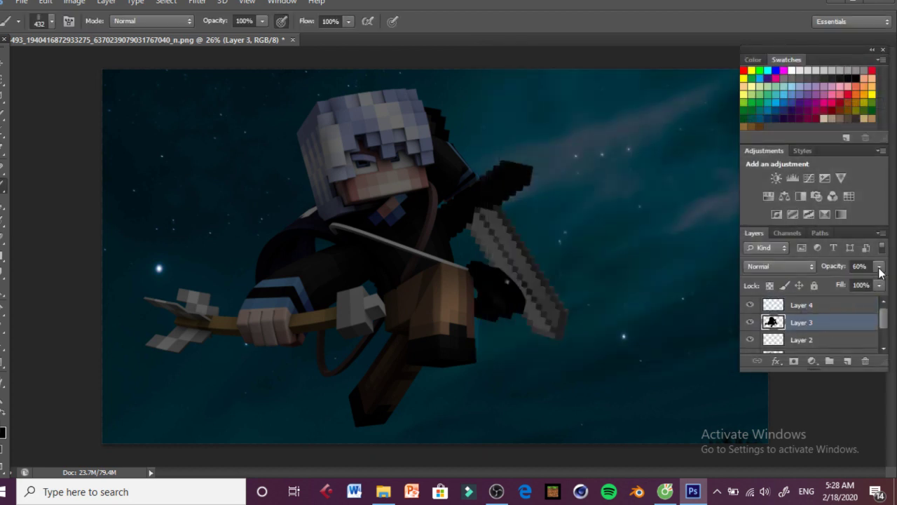
{"action": "left_click", "coordinate": [879, 267]}
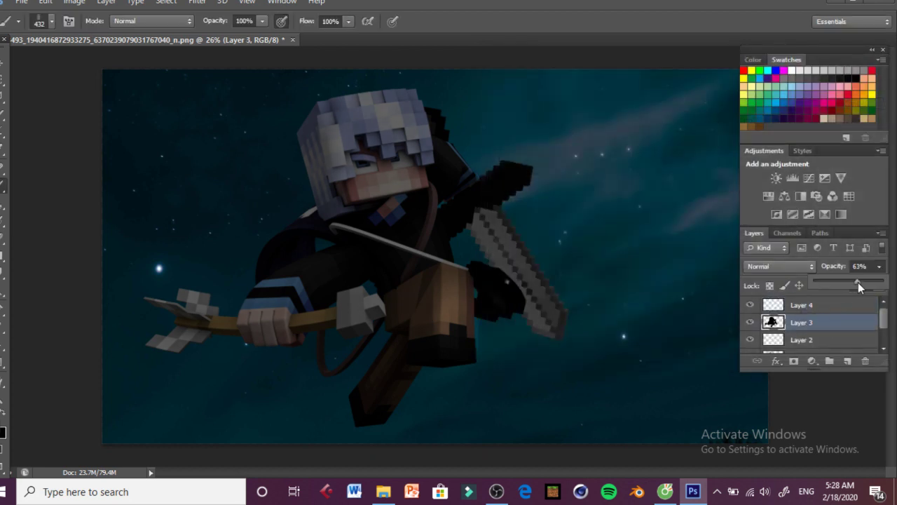
{"action": "left_click", "coordinate": [814, 306]}
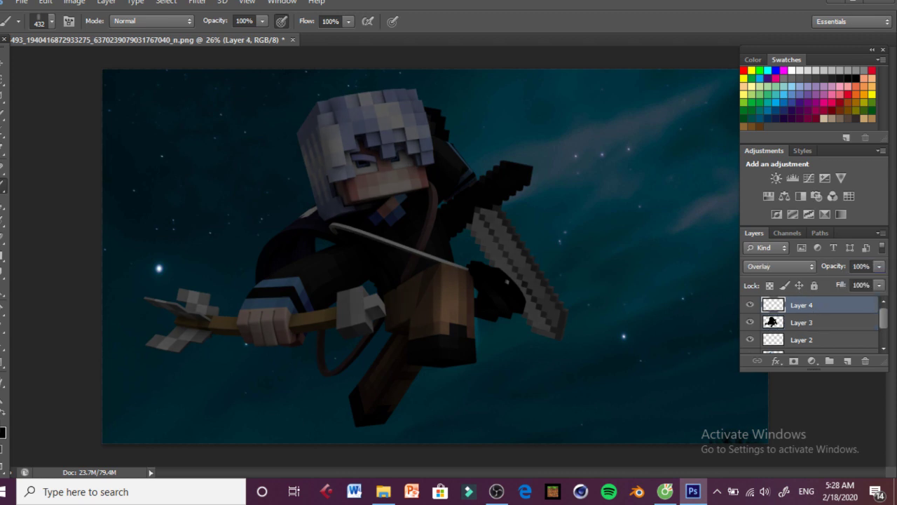
Step: Brush a highlight over the character's back leg and clean up the spill around it with a 112 px eraser
{"action": "left_click", "coordinate": [2, 237]}
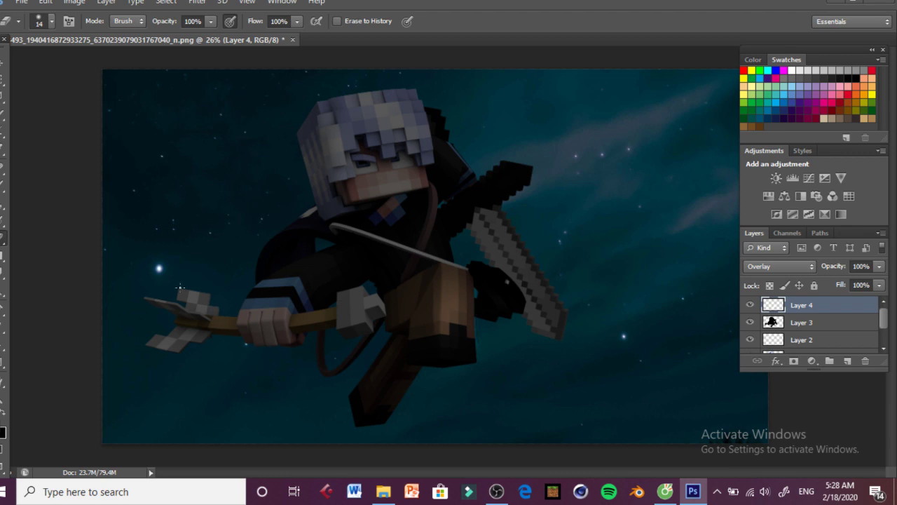
{"action": "key", "text": "b"}
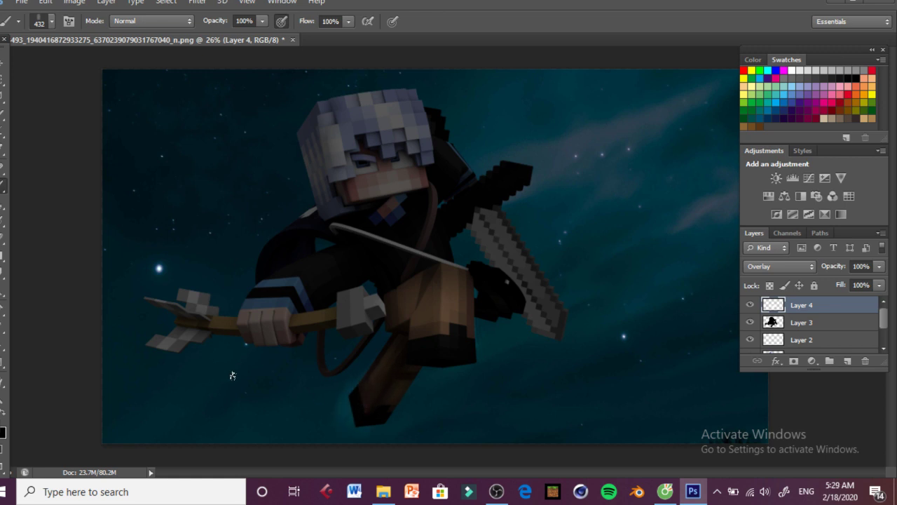
{"action": "left_click", "coordinate": [1, 237]}
{"action": "left_click", "coordinate": [51, 21]}
{"action": "left_click", "coordinate": [73, 63]}
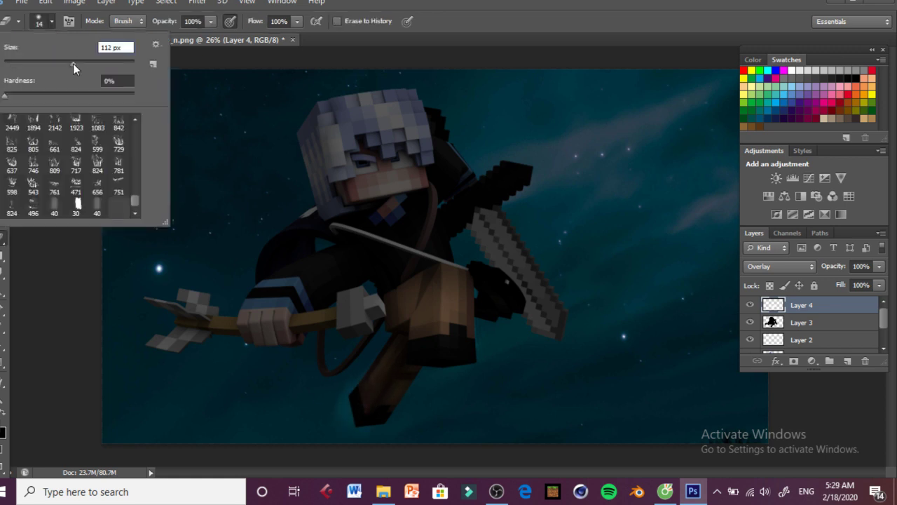
{"action": "left_click", "coordinate": [341, 385]}
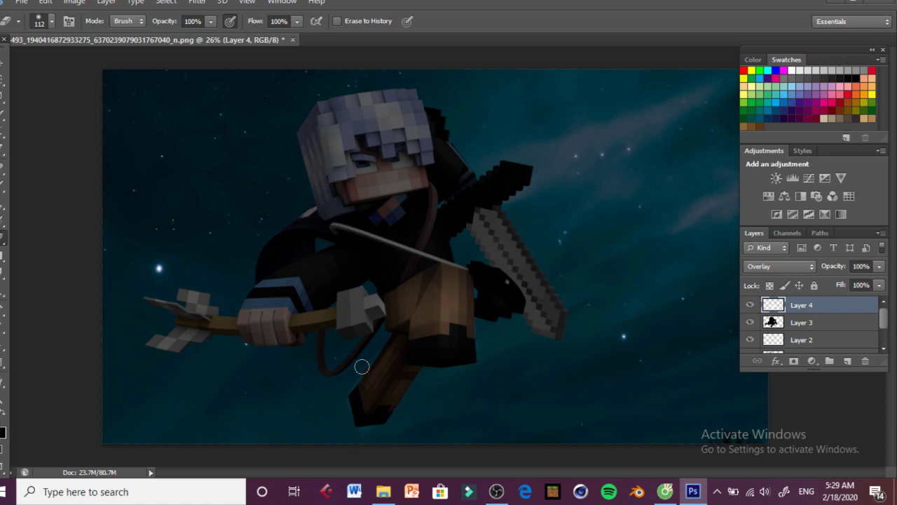
Step: Try a highlight stroke on the extended arm with a 44 px brush and step backward
{"action": "left_click", "coordinate": [3, 186]}
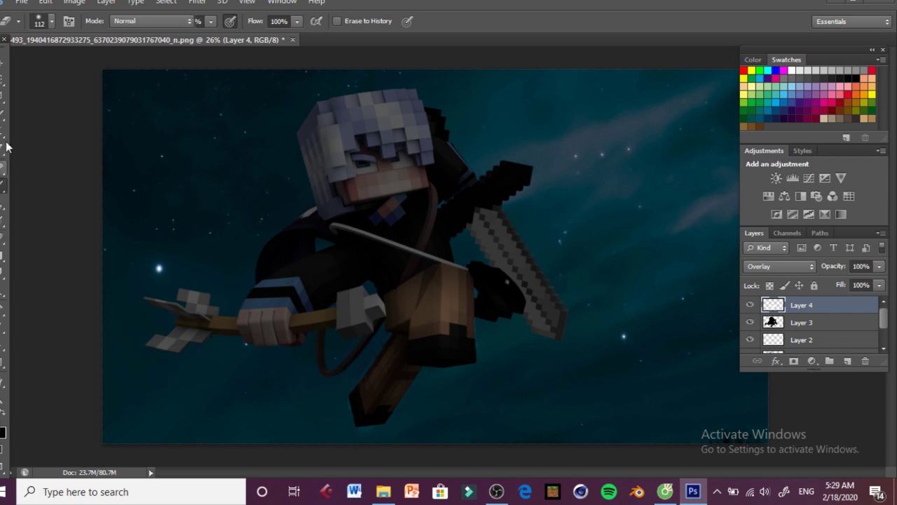
{"action": "left_click", "coordinate": [50, 22]}
{"action": "left_click", "coordinate": [32, 63]}
{"action": "left_click", "coordinate": [326, 277]}
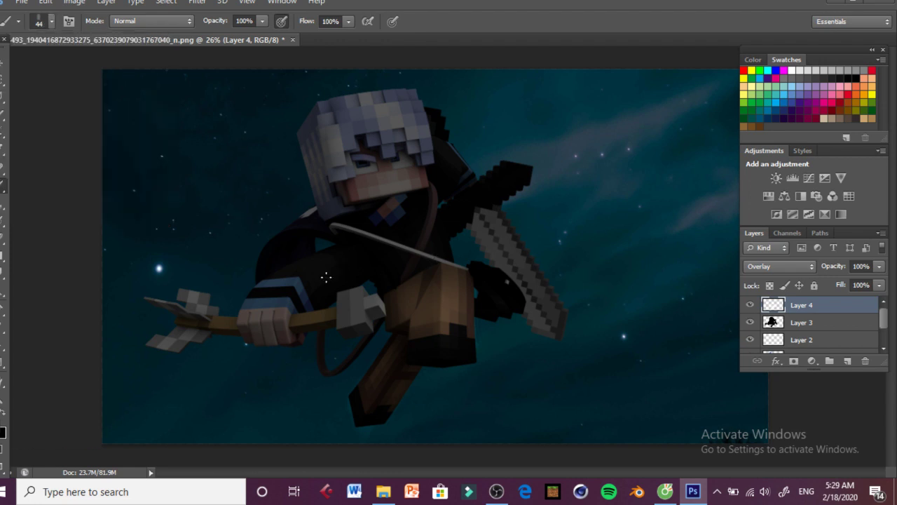
{"action": "left_click", "coordinate": [45, 3]}
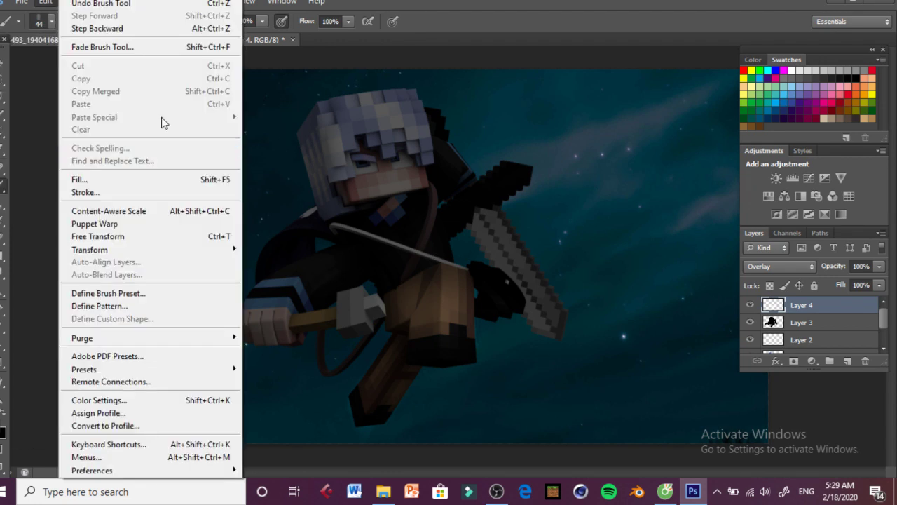
{"action": "left_click", "coordinate": [113, 29]}
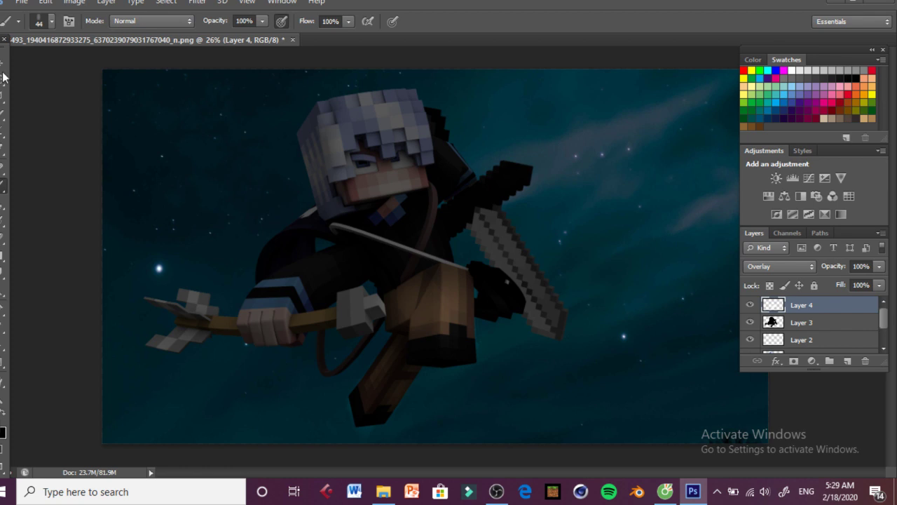
Step: Set the brush size to 135 px and paint highlights on the blue sleeve cuff and the grey arrowhead
{"action": "left_click", "coordinate": [51, 21]}
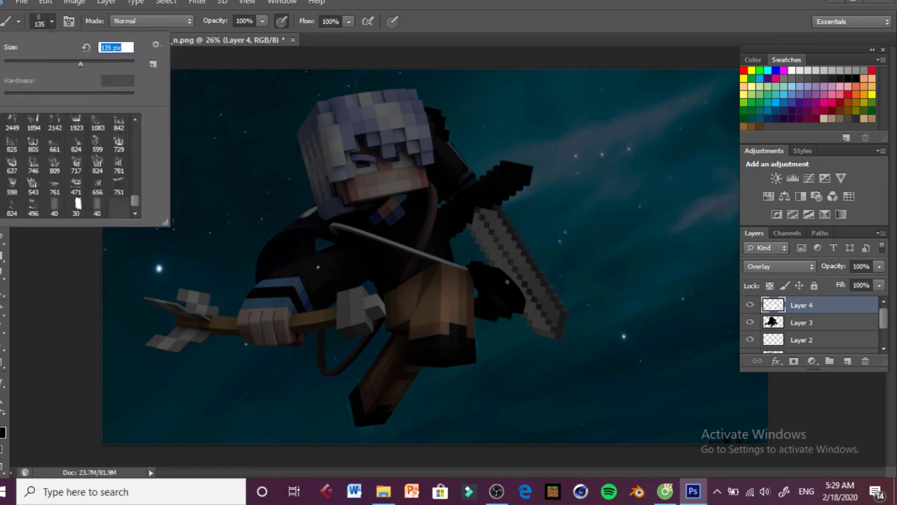
{"action": "key", "text": "Return"}
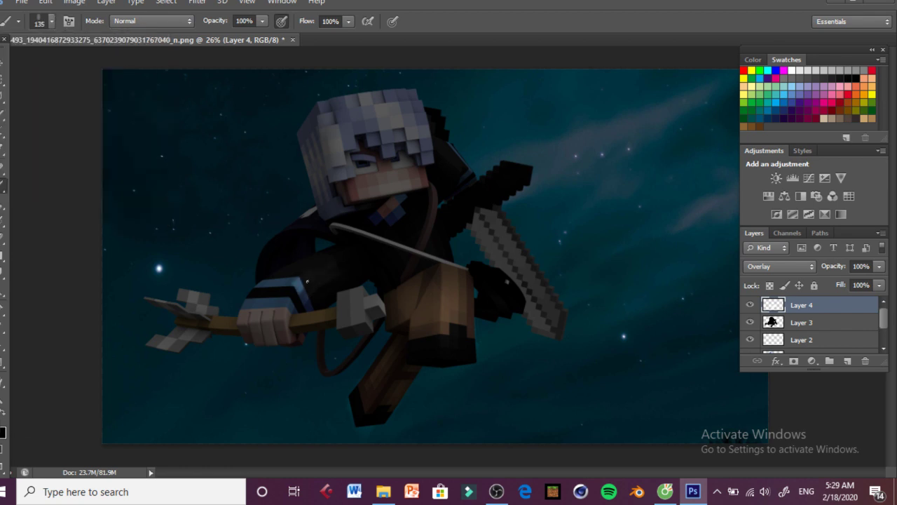
{"action": "mouse_move", "coordinate": [277, 301]}
{"action": "left_mouse_down"}
{"action": "mouse_move", "coordinate": [258, 304]}
{"action": "mouse_move", "coordinate": [276, 288]}
{"action": "left_mouse_up"}
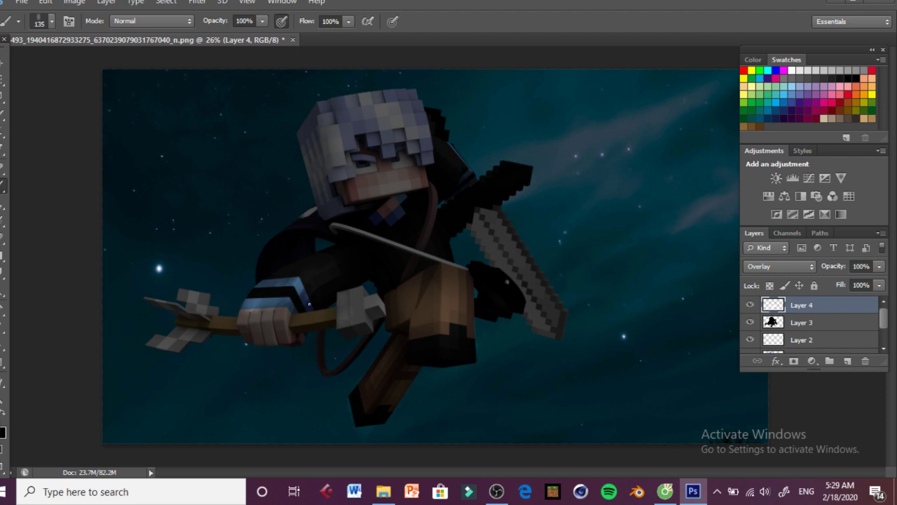
{"action": "mouse_move", "coordinate": [341, 299]}
{"action": "left_mouse_down"}
{"action": "mouse_move", "coordinate": [344, 324]}
{"action": "mouse_move", "coordinate": [354, 300]}
{"action": "mouse_move", "coordinate": [365, 328]}
{"action": "left_mouse_up"}
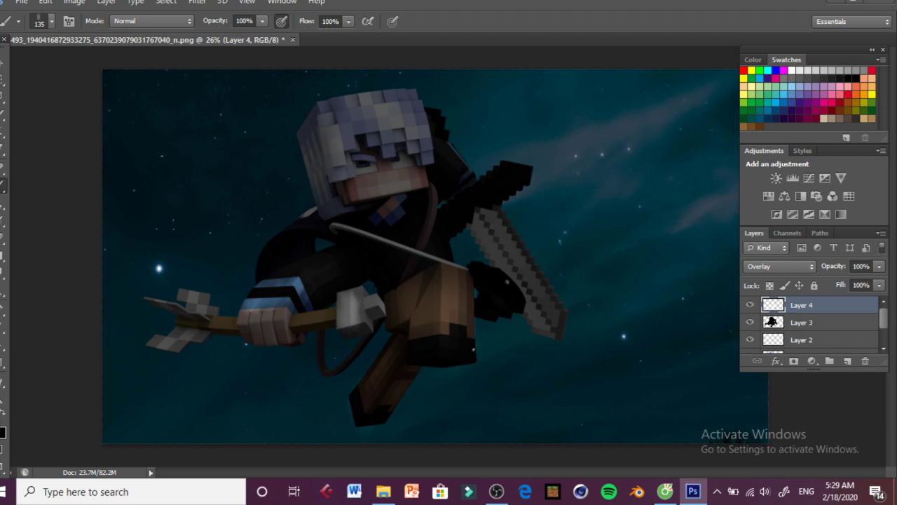
{"action": "mouse_move", "coordinate": [665, 491]}
{"action": "left_click", "coordinate": [649, 440]}
{"action": "mouse_move", "coordinate": [665, 491]}
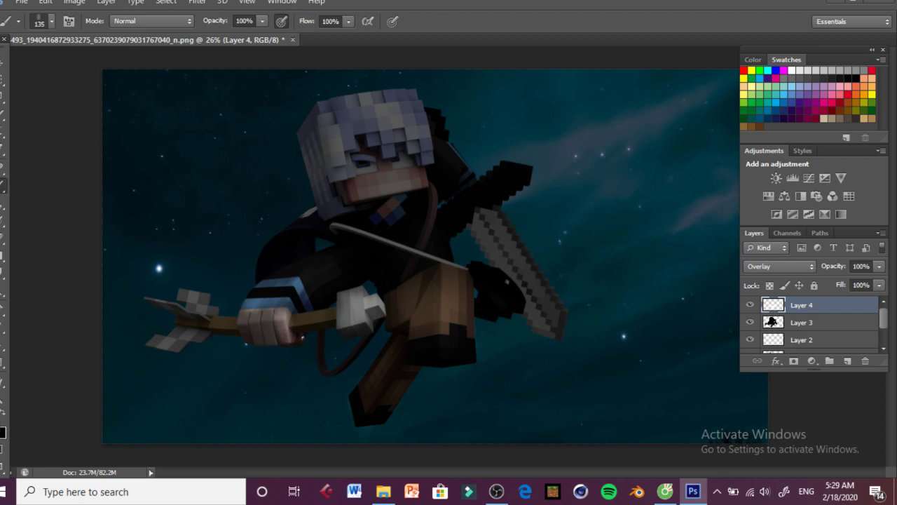
Step: Paint soft highlights over the hand, the arrow's shaft and fletching, and the front of the hair
{"action": "mouse_move", "coordinate": [271, 316]}
{"action": "left_mouse_down"}
{"action": "mouse_move", "coordinate": [259, 335]}
{"action": "mouse_move", "coordinate": [212, 325]}
{"action": "left_mouse_up"}
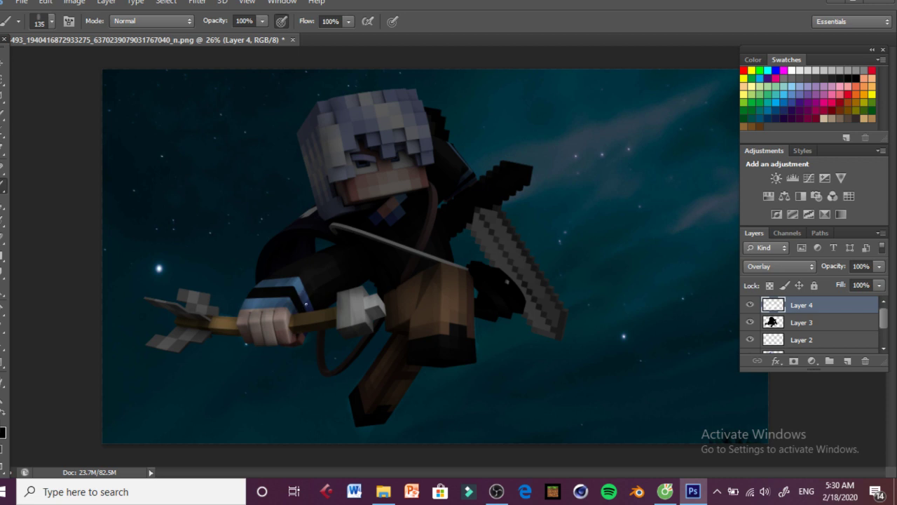
{"action": "mouse_move", "coordinate": [204, 325]}
{"action": "left_mouse_down"}
{"action": "mouse_move", "coordinate": [147, 342]}
{"action": "mouse_move", "coordinate": [180, 349]}
{"action": "left_mouse_up"}
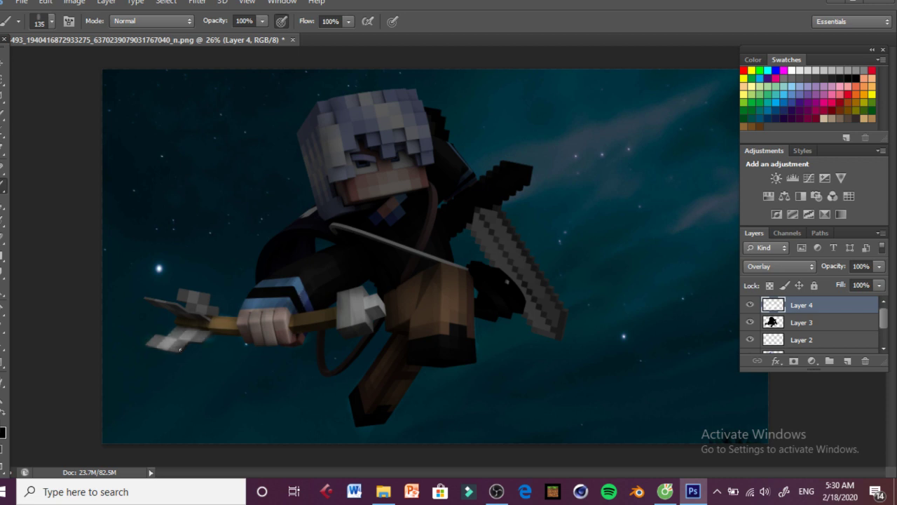
{"action": "left_click", "coordinate": [2, 240]}
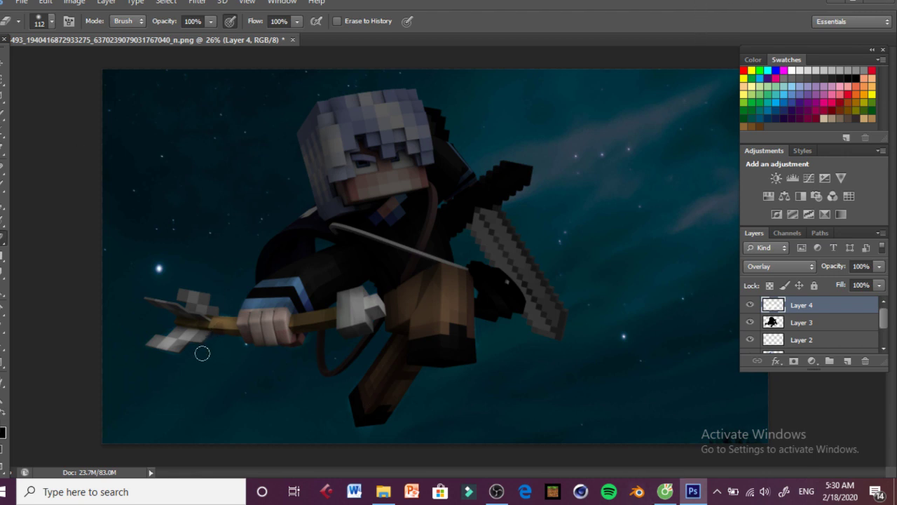
{"action": "key", "text": "b"}
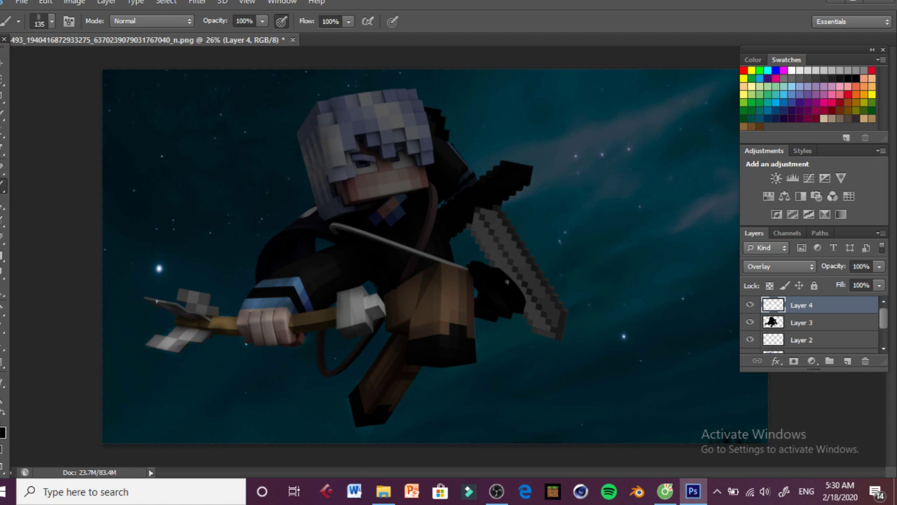
{"action": "mouse_move", "coordinate": [157, 301]}
{"action": "left_mouse_down"}
{"action": "mouse_move", "coordinate": [187, 315]}
{"action": "mouse_move", "coordinate": [203, 312]}
{"action": "mouse_move", "coordinate": [185, 307]}
{"action": "mouse_move", "coordinate": [204, 309]}
{"action": "left_mouse_up"}
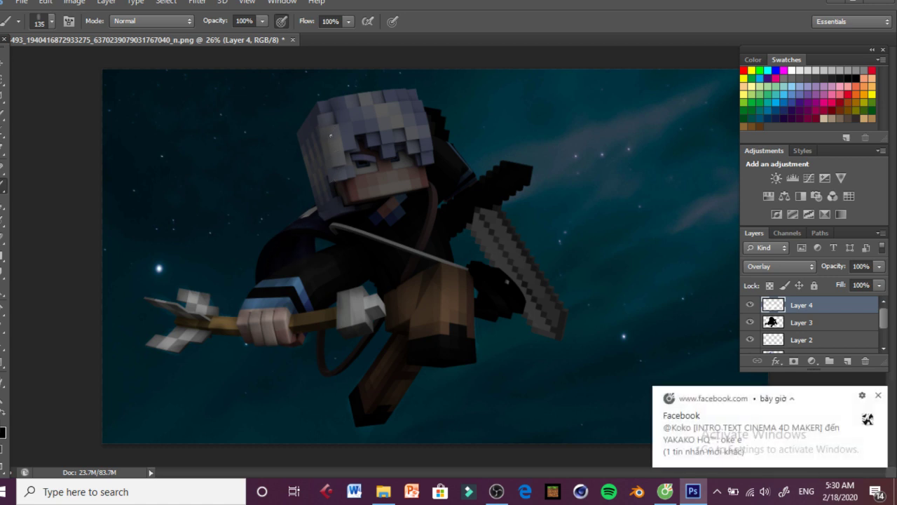
{"action": "mouse_move", "coordinate": [331, 136]}
{"action": "left_mouse_down"}
{"action": "mouse_move", "coordinate": [337, 165]}
{"action": "mouse_move", "coordinate": [336, 131]}
{"action": "mouse_move", "coordinate": [345, 144]}
{"action": "mouse_move", "coordinate": [347, 115]}
{"action": "mouse_move", "coordinate": [359, 129]}
{"action": "mouse_move", "coordinate": [358, 112]}
{"action": "mouse_move", "coordinate": [371, 128]}
{"action": "mouse_move", "coordinate": [375, 111]}
{"action": "mouse_move", "coordinate": [379, 132]}
{"action": "mouse_move", "coordinate": [381, 108]}
{"action": "mouse_move", "coordinate": [393, 123]}
{"action": "mouse_move", "coordinate": [396, 109]}
{"action": "mouse_move", "coordinate": [409, 114]}
{"action": "mouse_move", "coordinate": [417, 135]}
{"action": "mouse_move", "coordinate": [419, 110]}
{"action": "mouse_move", "coordinate": [429, 144]}
{"action": "left_mouse_up"}
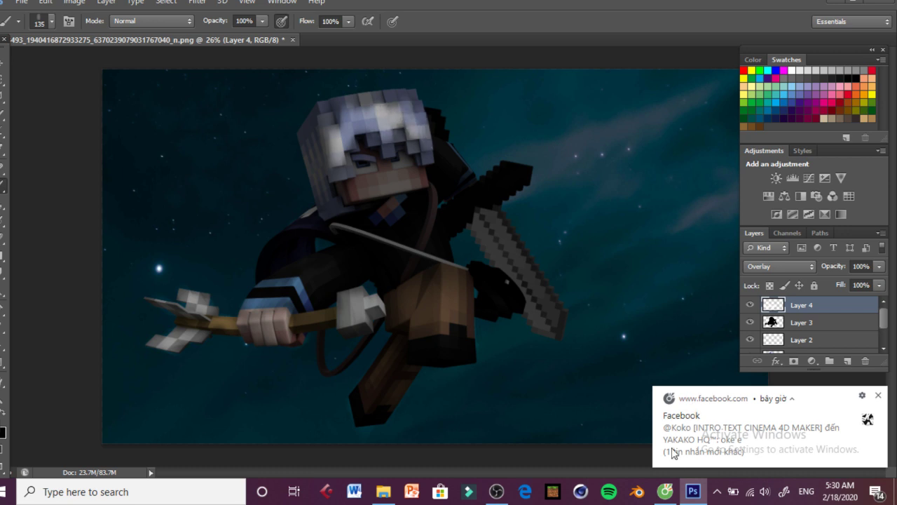
Step: Check the live stream page and its chat in the browser, dismiss the Facebook notification and return to Photoshop
{"action": "left_click", "coordinate": [664, 491]}
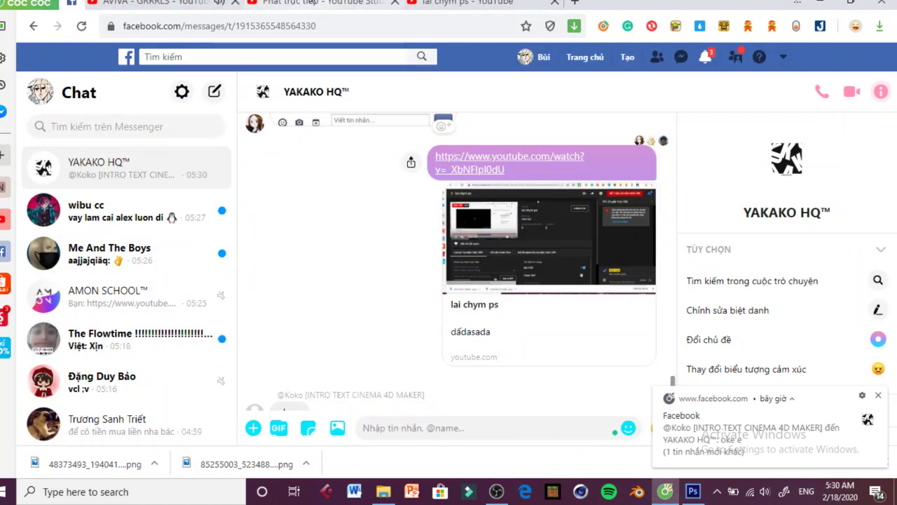
{"action": "left_click", "coordinate": [476, 2]}
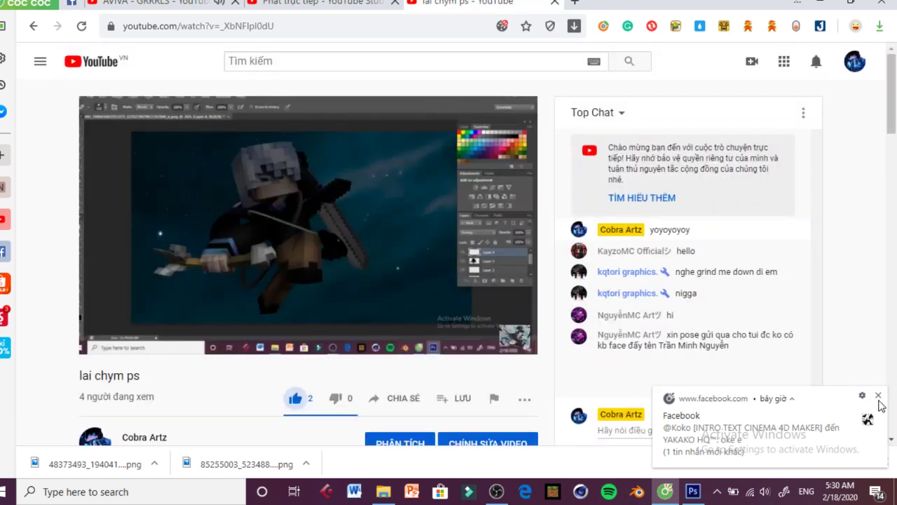
{"action": "left_click", "coordinate": [878, 396]}
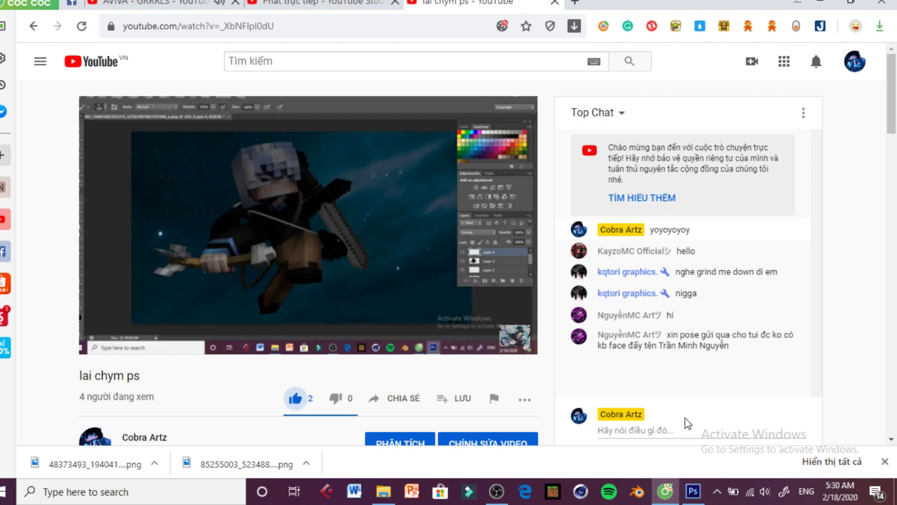
{"action": "mouse_move", "coordinate": [217, 319]}
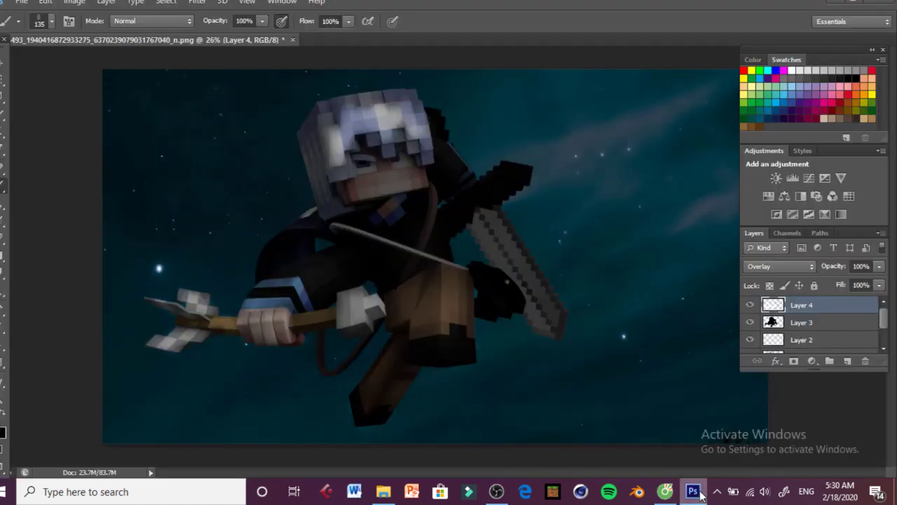
{"action": "left_click", "coordinate": [693, 492]}
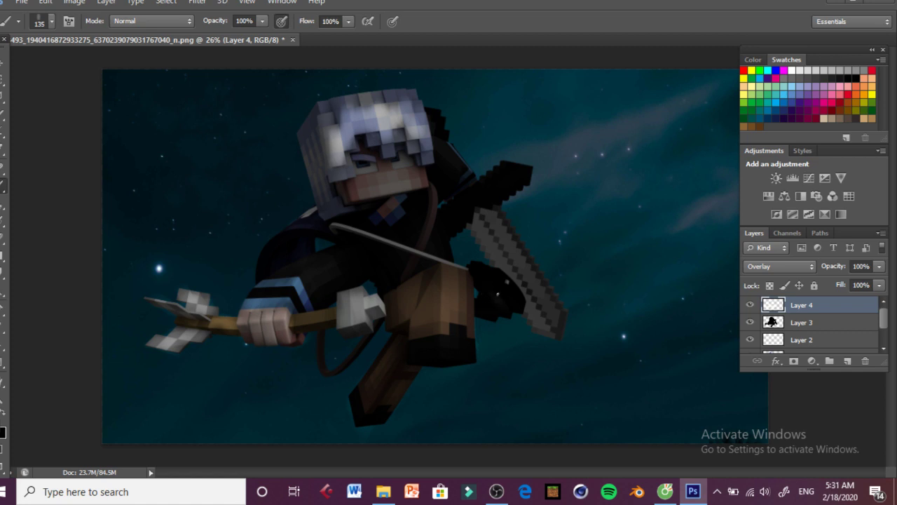
Step: Set the brush size to 185 px and paint a highlight along the sword blade
{"action": "left_click", "coordinate": [51, 22]}
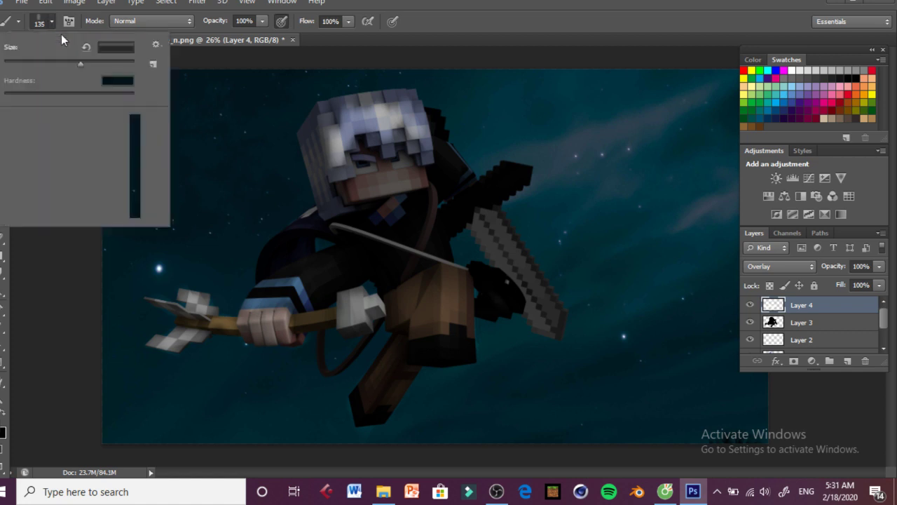
{"action": "mouse_move", "coordinate": [547, 309]}
{"action": "left_mouse_down"}
{"action": "mouse_move", "coordinate": [541, 279]}
{"action": "mouse_move", "coordinate": [510, 256]}
{"action": "mouse_move", "coordinate": [536, 298]}
{"action": "mouse_move", "coordinate": [485, 229]}
{"action": "mouse_move", "coordinate": [487, 246]}
{"action": "mouse_move", "coordinate": [541, 288]}
{"action": "mouse_move", "coordinate": [548, 301]}
{"action": "mouse_move", "coordinate": [535, 321]}
{"action": "left_mouse_up"}
{"action": "left_click", "coordinate": [3, 238]}
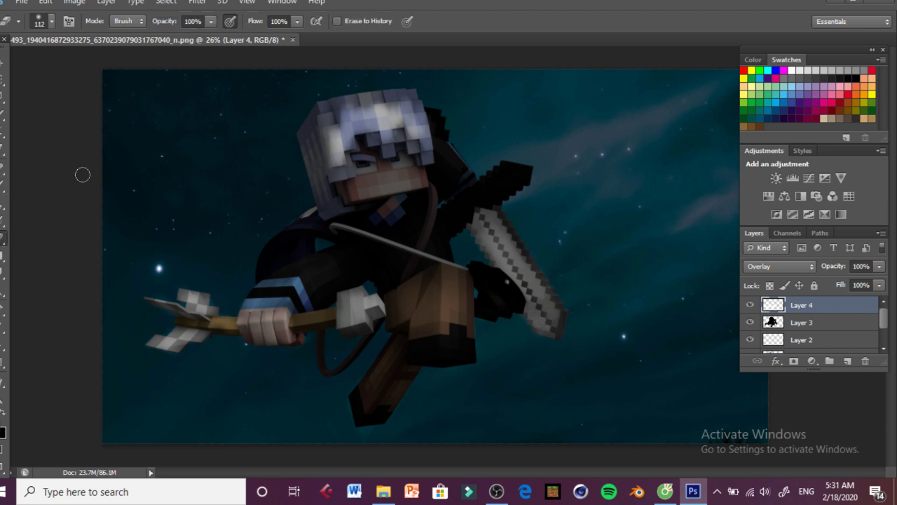
{"action": "left_click", "coordinate": [3, 184]}
{"action": "left_click_drag", "start_coordinate": [497, 184], "coordinate": [487, 221]}
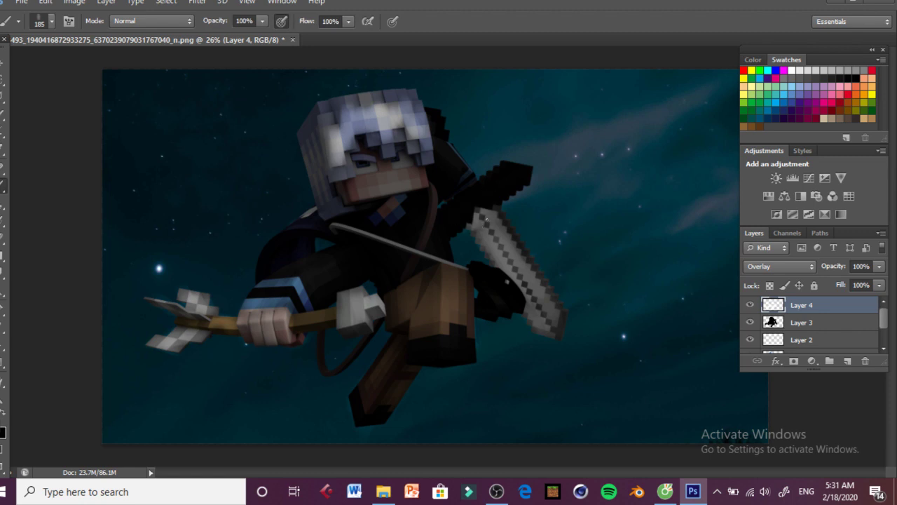
Step: Create a new layer above the highlights, try a white highlight across the lower face and undo those strokes
{"action": "left_click", "coordinate": [848, 361]}
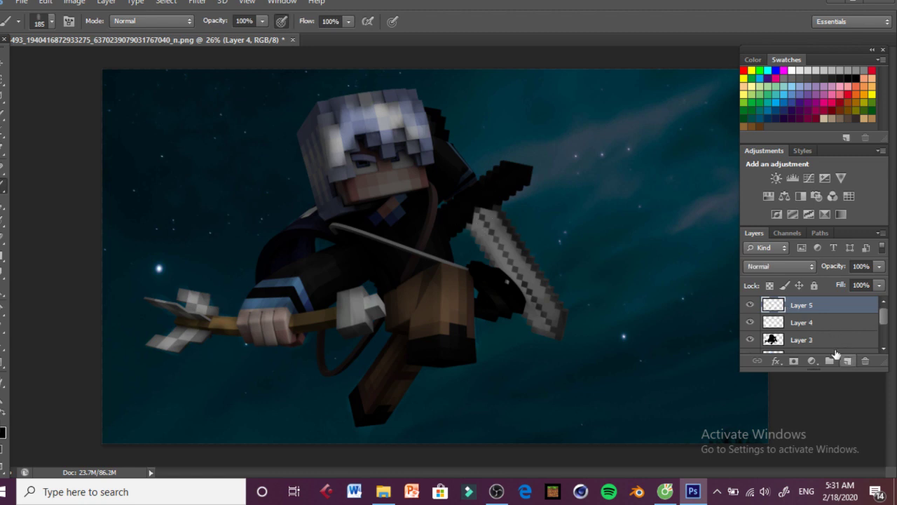
{"action": "left_click_drag", "start_coordinate": [395, 181], "coordinate": [354, 181]}
{"action": "left_click", "coordinate": [398, 181]}
{"action": "left_click", "coordinate": [46, 3]}
{"action": "left_click", "coordinate": [86, 27]}
{"action": "left_click", "coordinate": [46, 3]}
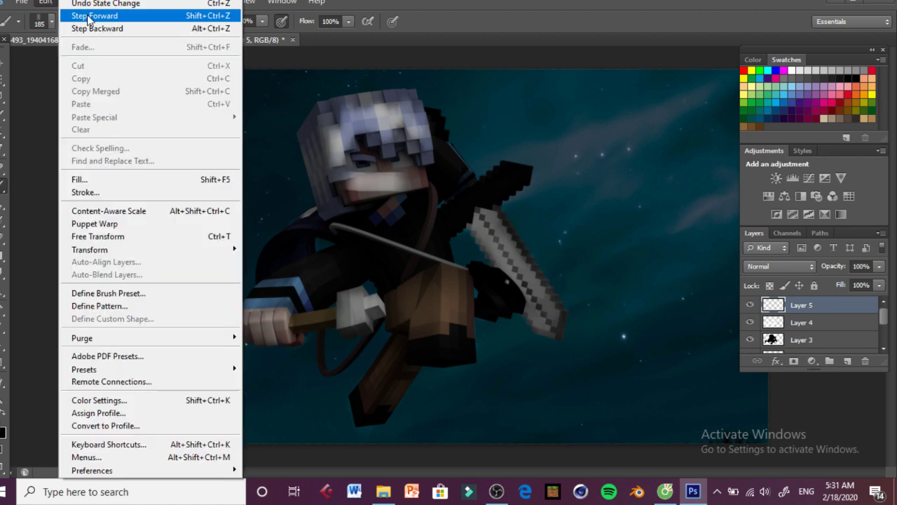
{"action": "left_click", "coordinate": [89, 15]}
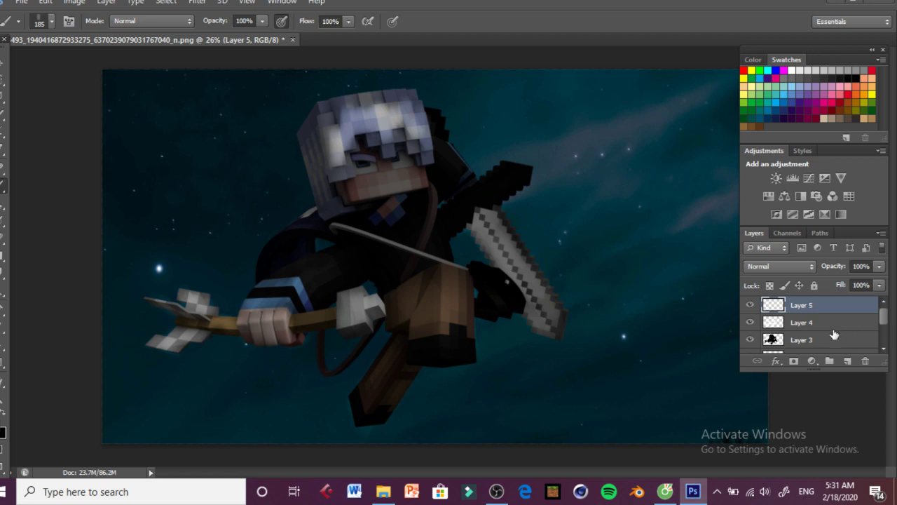
Step: Make Layer 4 the active layer and paint a soft highlight across the character's lower face
{"action": "left_click", "coordinate": [750, 323]}
{"action": "double_click", "coordinate": [802, 322]}
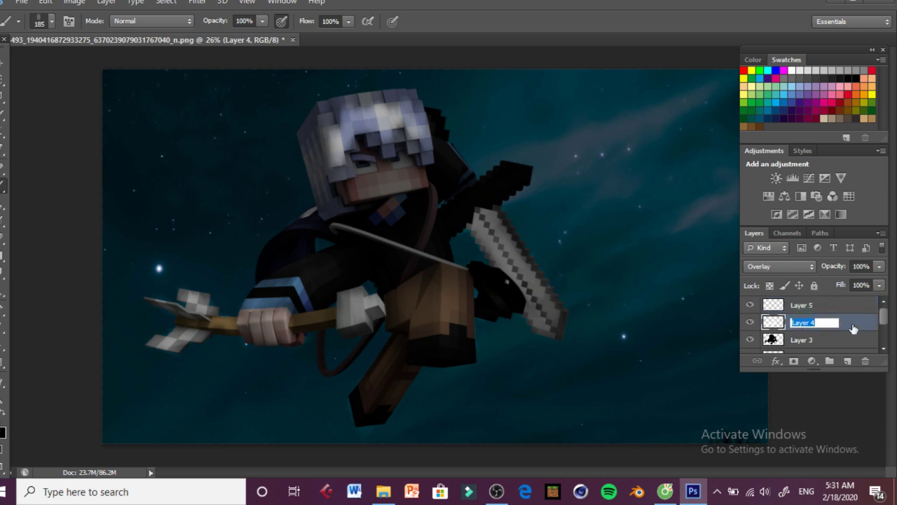
{"action": "key", "text": "Return"}
{"action": "left_click", "coordinate": [881, 101]}
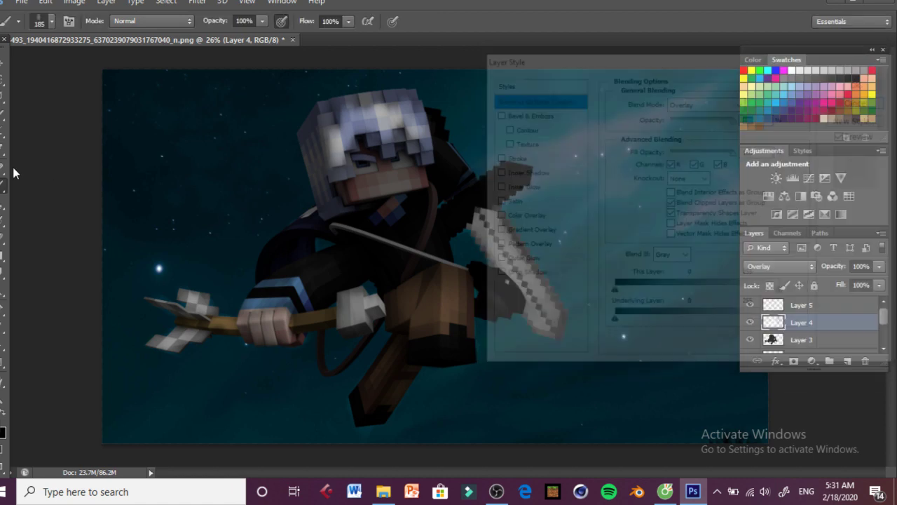
{"action": "left_click_drag", "start_coordinate": [406, 182], "coordinate": [405, 184]}
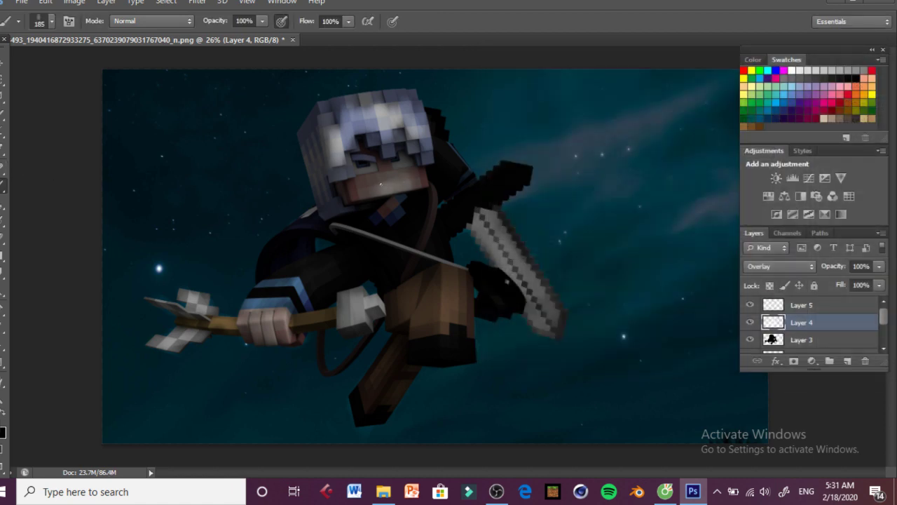
{"action": "mouse_move", "coordinate": [380, 183]}
{"action": "left_mouse_down"}
{"action": "mouse_move", "coordinate": [412, 180]}
{"action": "mouse_move", "coordinate": [364, 185]}
{"action": "mouse_move", "coordinate": [402, 181]}
{"action": "mouse_move", "coordinate": [356, 189]}
{"action": "mouse_move", "coordinate": [360, 195]}
{"action": "mouse_move", "coordinate": [356, 186]}
{"action": "mouse_move", "coordinate": [384, 185]}
{"action": "mouse_move", "coordinate": [386, 169]}
{"action": "mouse_move", "coordinate": [400, 183]}
{"action": "mouse_move", "coordinate": [420, 180]}
{"action": "mouse_move", "coordinate": [403, 162]}
{"action": "mouse_move", "coordinate": [369, 177]}
{"action": "left_mouse_up"}
{"action": "left_click", "coordinate": [372, 171]}
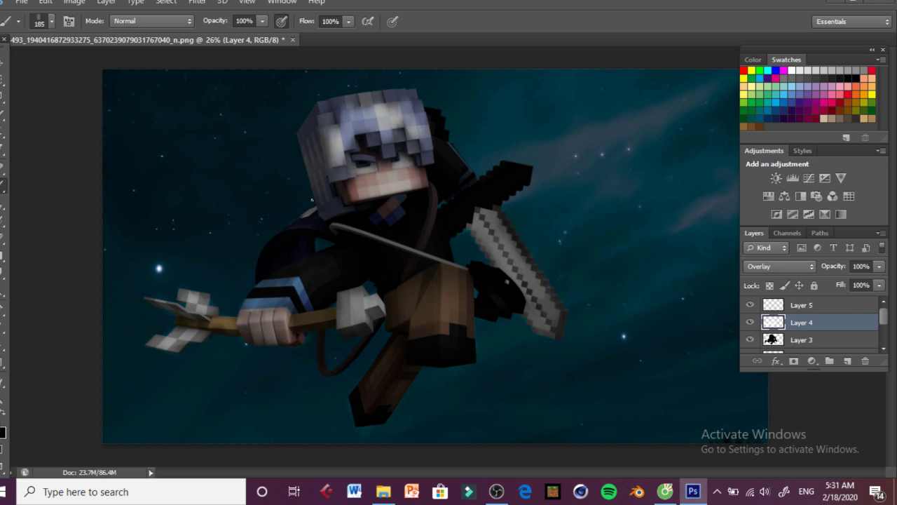
Step: Paint highlights along the side of the hair and over the coloured collar below the face
{"action": "left_click", "coordinate": [4, 397]}
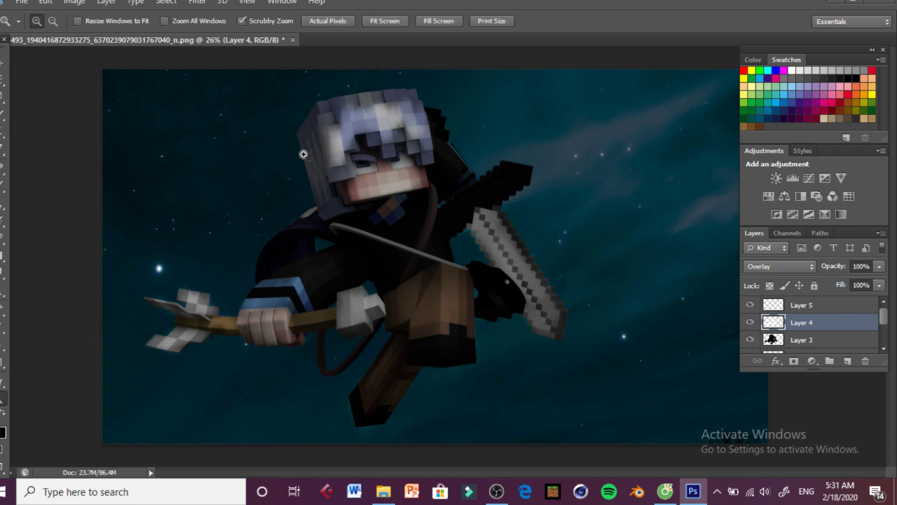
{"action": "left_click_drag", "start_coordinate": [300, 150], "coordinate": [374, 163]}
{"action": "left_click", "coordinate": [4, 183]}
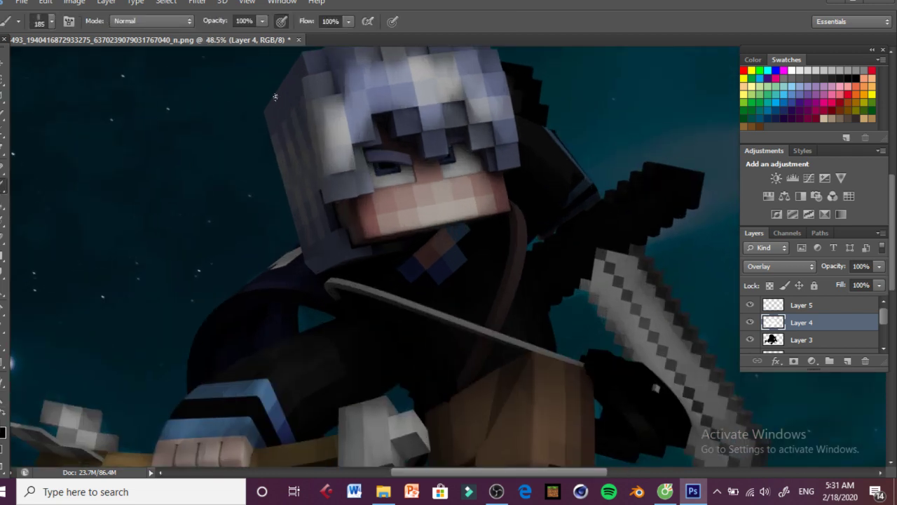
{"action": "mouse_move", "coordinate": [296, 155]}
{"action": "left_mouse_down"}
{"action": "mouse_move", "coordinate": [318, 205]}
{"action": "mouse_move", "coordinate": [309, 194]}
{"action": "mouse_move", "coordinate": [318, 248]}
{"action": "mouse_move", "coordinate": [333, 226]}
{"action": "left_mouse_up"}
{"action": "mouse_move", "coordinate": [442, 275]}
{"action": "left_mouse_down"}
{"action": "mouse_move", "coordinate": [452, 245]}
{"action": "mouse_move", "coordinate": [445, 254]}
{"action": "left_mouse_up"}
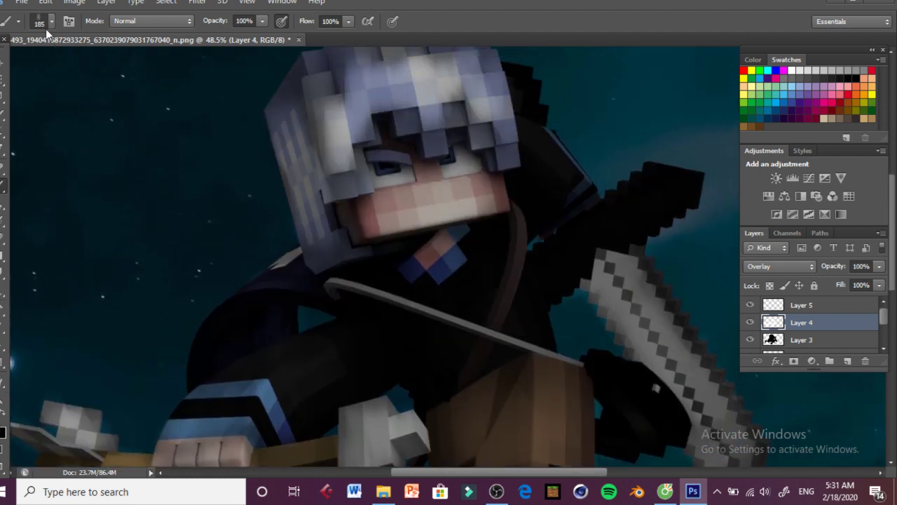
Step: Paint a highlight along the brown chest strap with the brush at 36 px, and enlarge the brush to 57 px
{"action": "left_click", "coordinate": [46, 26]}
{"action": "left_click", "coordinate": [28, 63]}
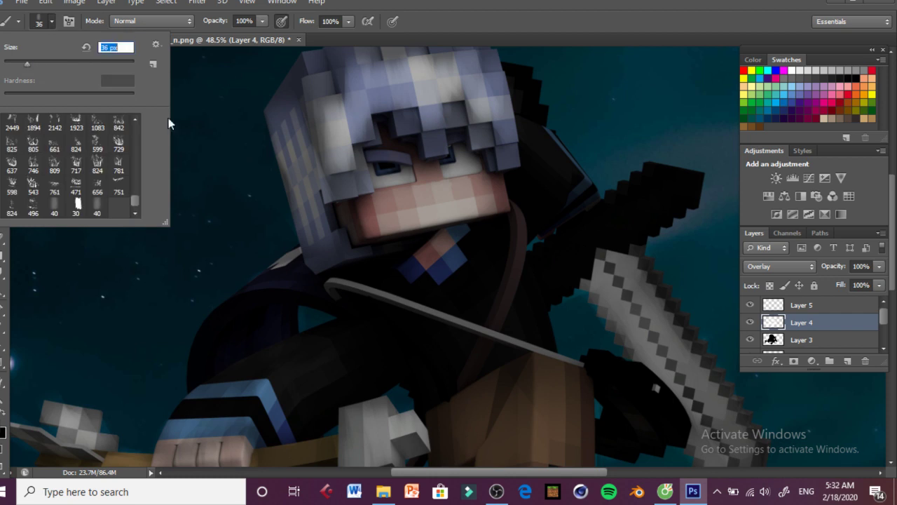
{"action": "key", "text": "Return"}
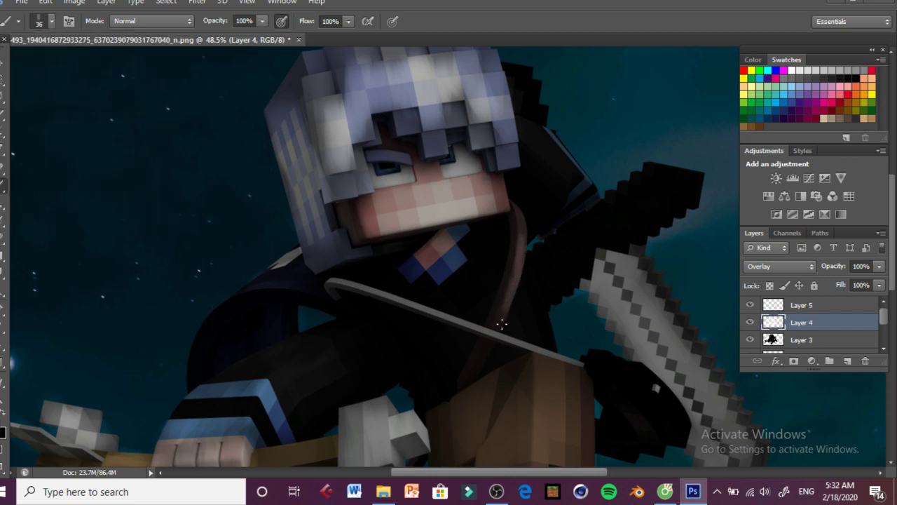
{"action": "left_click", "coordinate": [48, 23]}
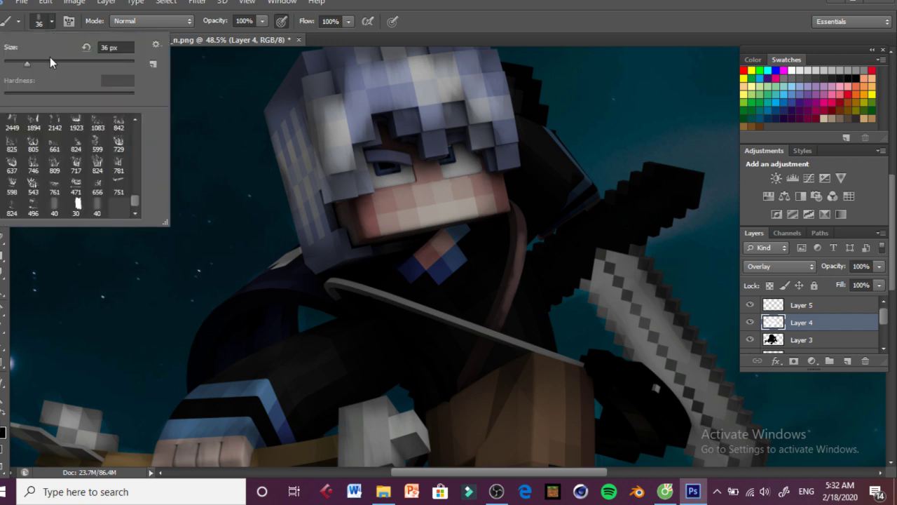
{"action": "left_click", "coordinate": [51, 63]}
{"action": "key", "text": "Return"}
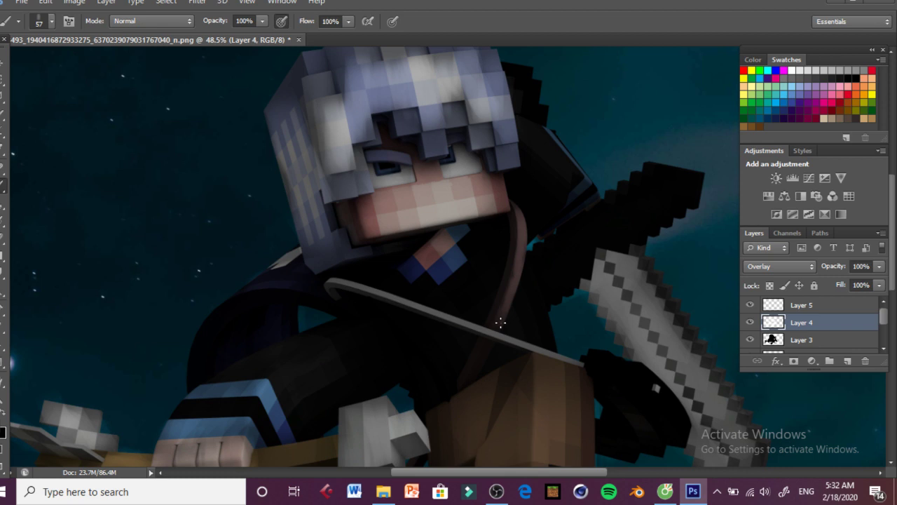
{"action": "scroll", "coordinate": [500, 320], "scroll_direction": "down", "scroll_amount": 3}
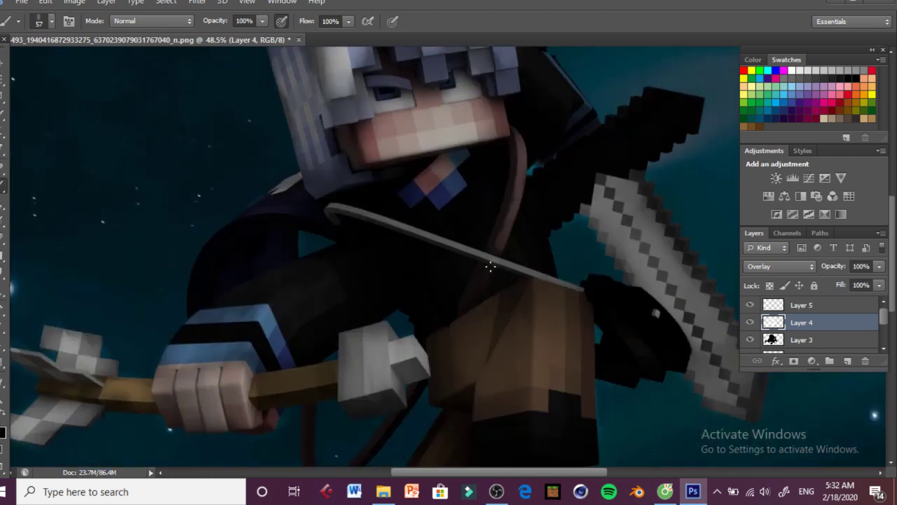
{"action": "scroll", "coordinate": [475, 281], "scroll_direction": "up", "scroll_amount": 6}
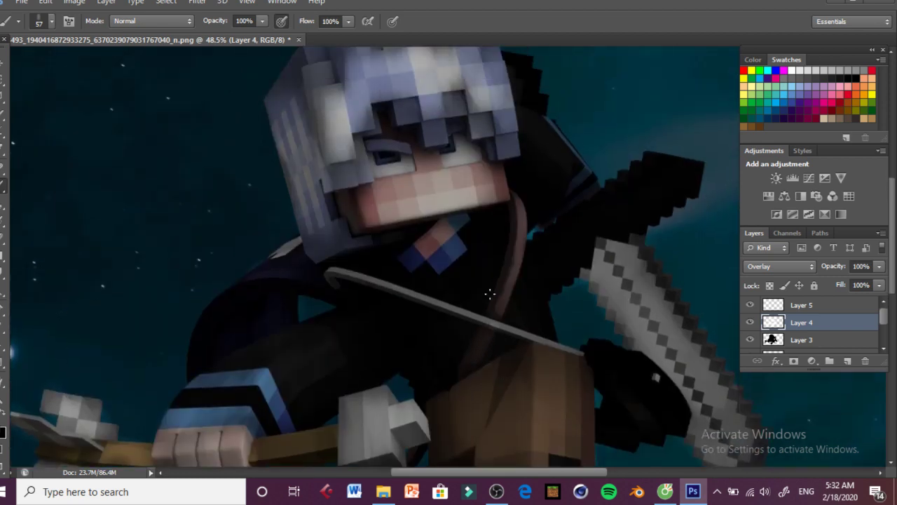
Step: Set the eraser size to 329 px and soften the highlights on the top and side of the hair
{"action": "left_click", "coordinate": [1, 242]}
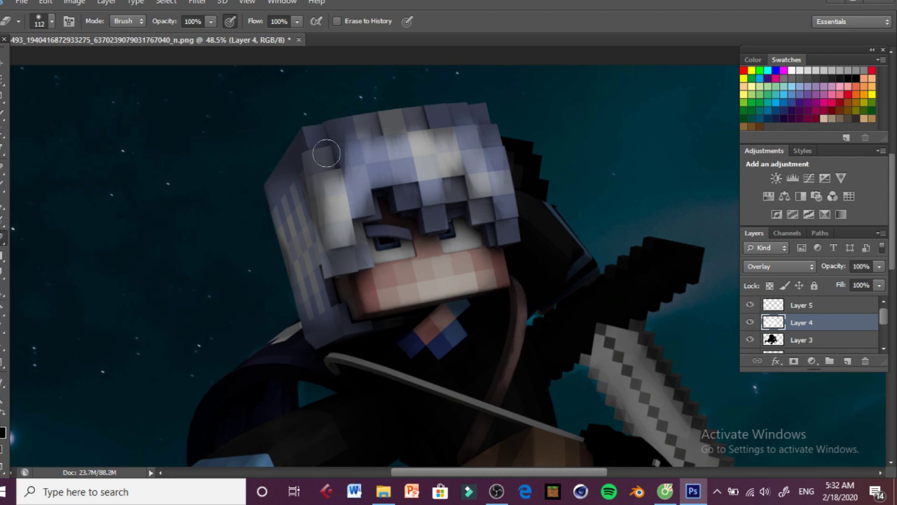
{"action": "left_click", "coordinate": [51, 22]}
{"action": "left_click", "coordinate": [98, 63]}
{"action": "left_click", "coordinate": [306, 125]}
{"action": "left_click", "coordinate": [51, 21]}
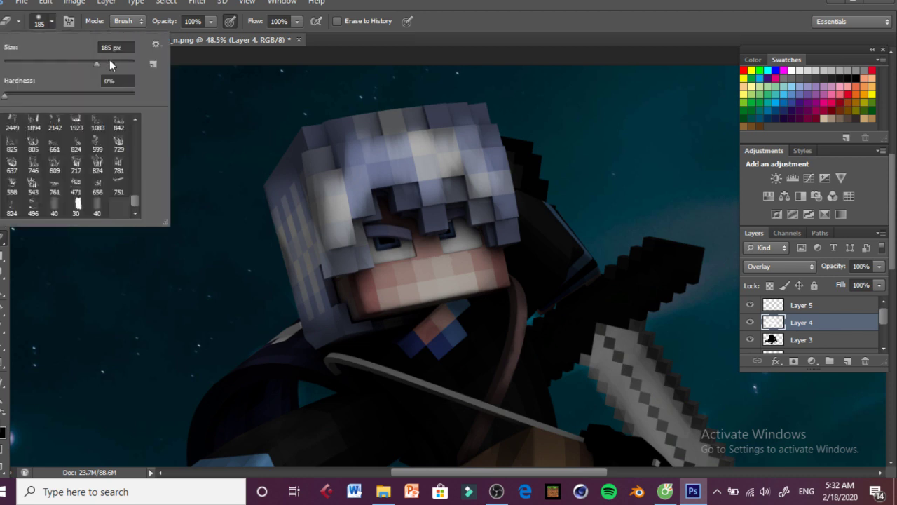
{"action": "left_click", "coordinate": [110, 64]}
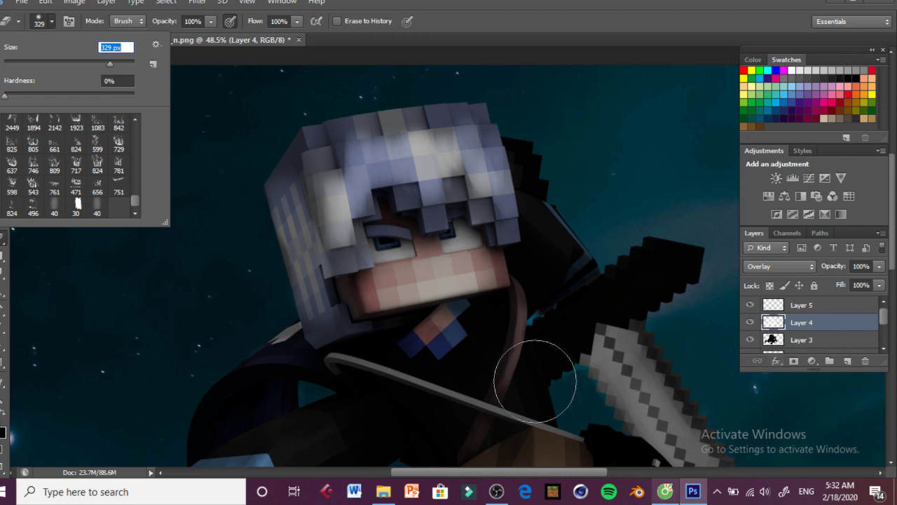
{"action": "left_click", "coordinate": [53, 26]}
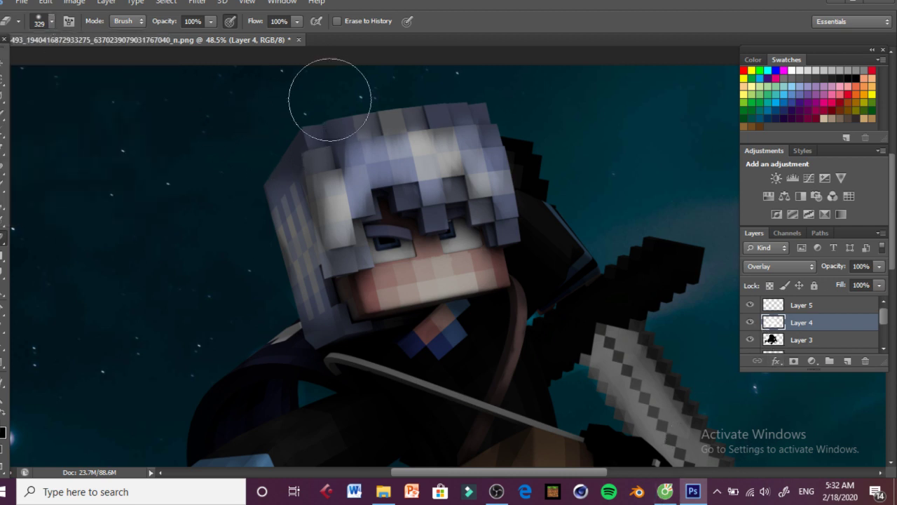
{"action": "left_click_drag", "start_coordinate": [309, 154], "coordinate": [281, 160]}
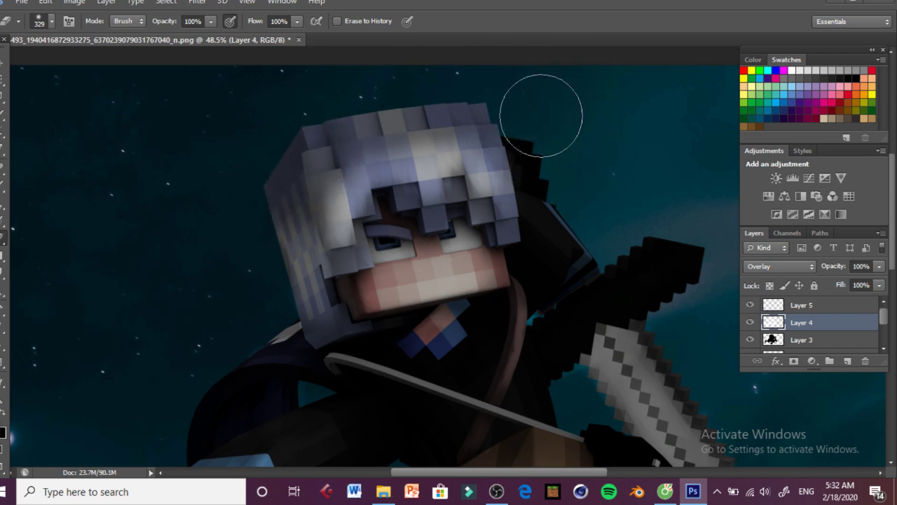
Step: Try erasing the highlight around the eye beneath the fringe and undo that erasure
{"action": "left_click", "coordinate": [469, 223]}
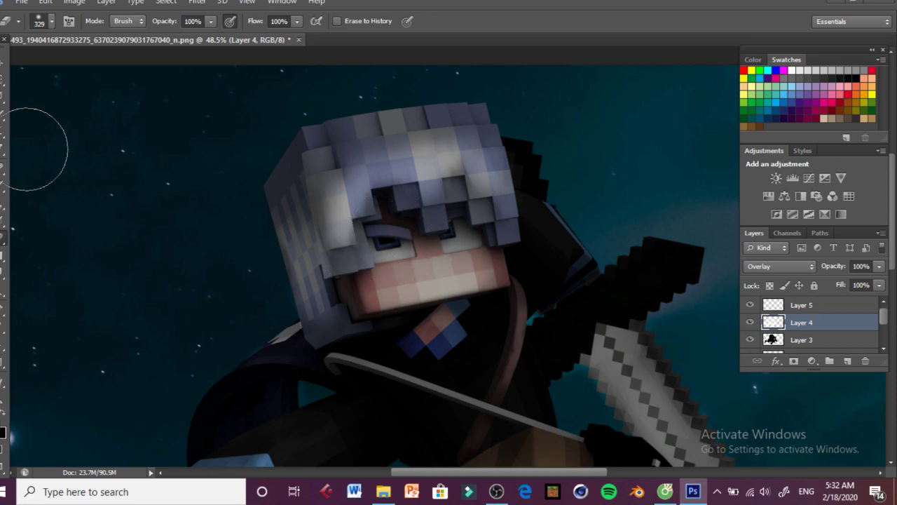
{"action": "left_click", "coordinate": [46, 2]}
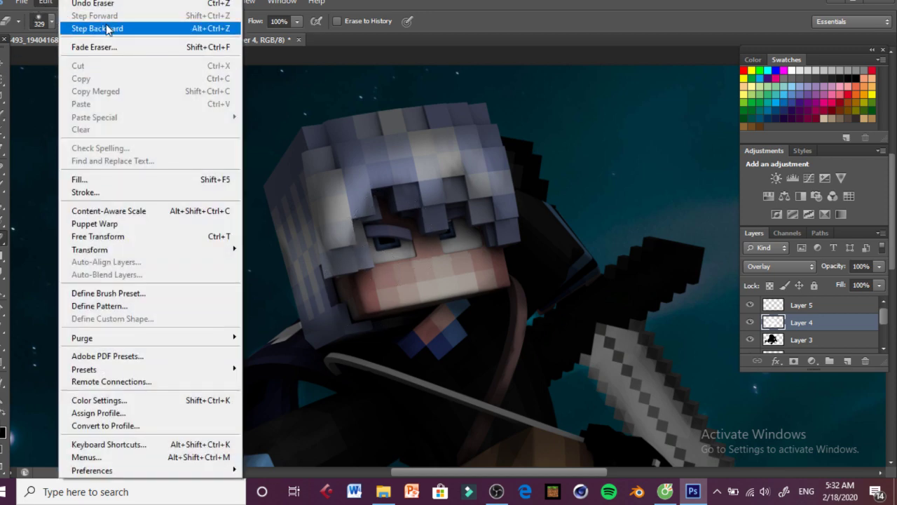
{"action": "left_click", "coordinate": [98, 28]}
Step: Make Layer 5 the active layer above the Overlay highlights
{"action": "double_click", "coordinate": [3, 398]}
{"action": "left_click", "coordinate": [314, 278]}
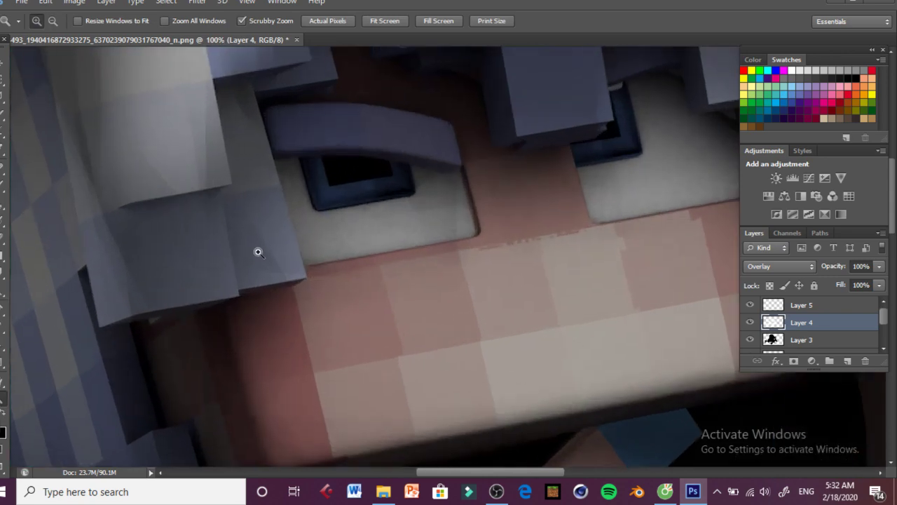
{"action": "left_click_drag", "start_coordinate": [257, 252], "coordinate": [396, 248]}
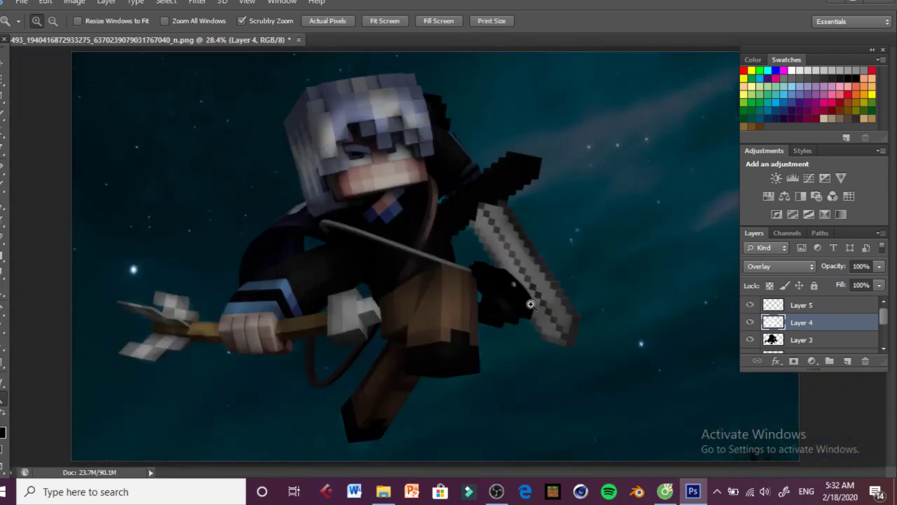
{"action": "left_click", "coordinate": [837, 309]}
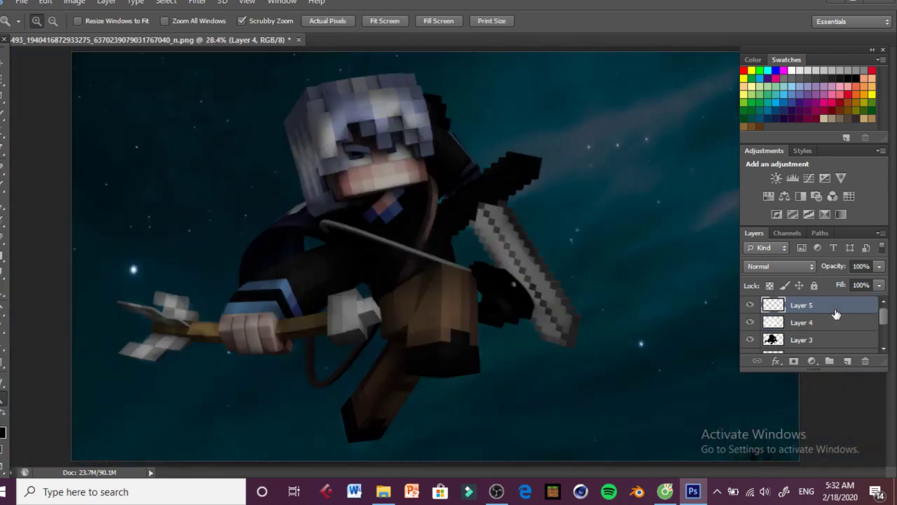
Step: Switch to the browser to check the live stream's chat and activate its message field
{"action": "left_click", "coordinate": [665, 490]}
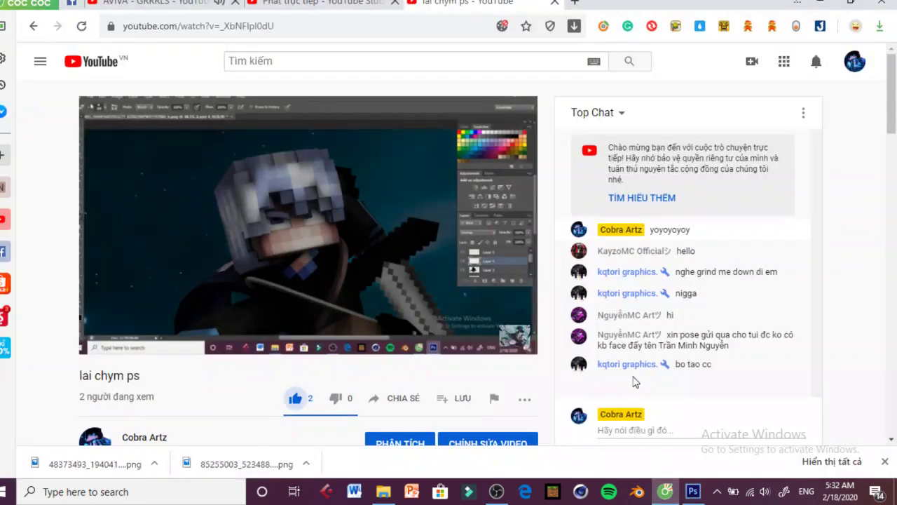
{"action": "left_click", "coordinate": [687, 430]}
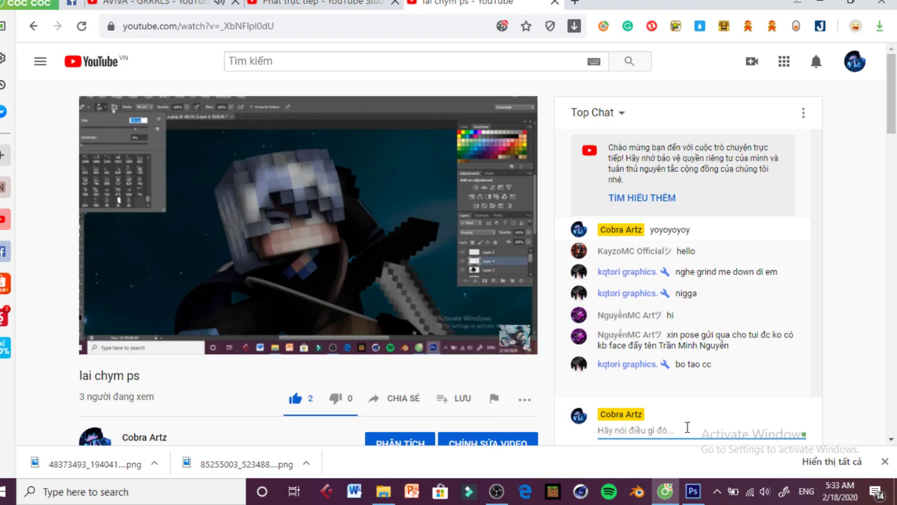
{"action": "type", "text": "q"}
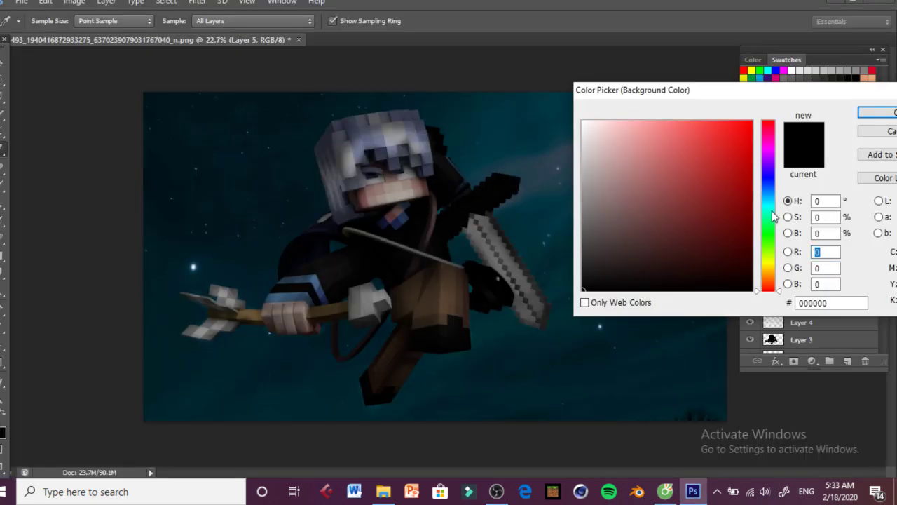
Step: Set the background colour to blue 007eff, try brush strokes over the sword's tip and undo the last one
{"action": "left_click_drag", "start_coordinate": [773, 212], "coordinate": [772, 193]}
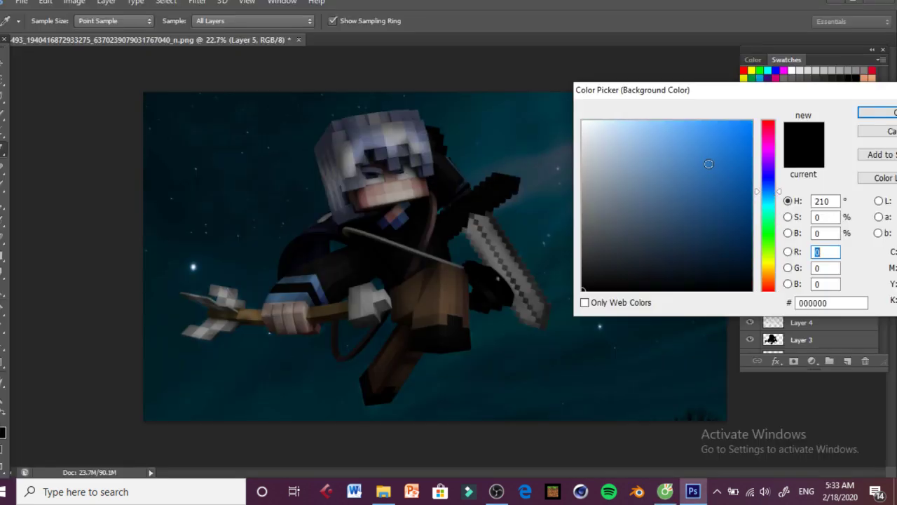
{"action": "left_click_drag", "start_coordinate": [708, 164], "coordinate": [785, 109]}
{"action": "left_click", "coordinate": [875, 112]}
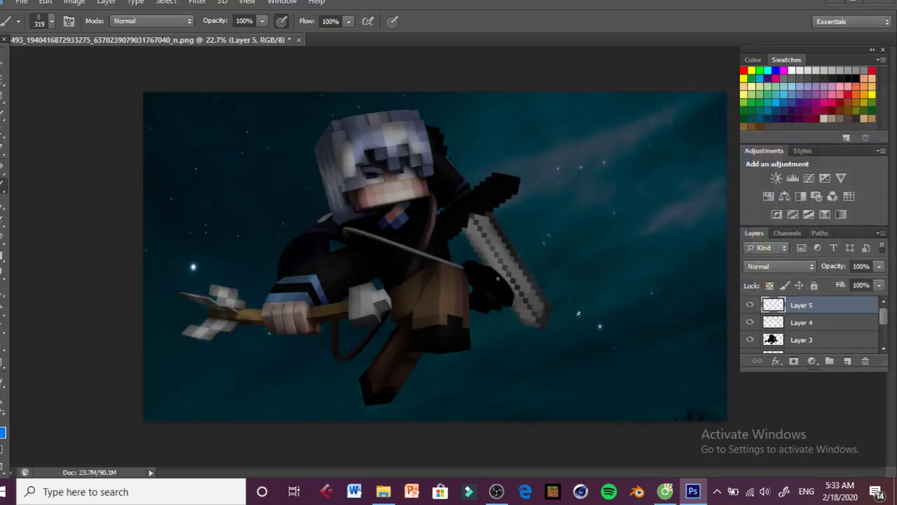
{"action": "mouse_move", "coordinate": [524, 298]}
{"action": "left_mouse_down"}
{"action": "mouse_move", "coordinate": [536, 301]}
{"action": "mouse_move", "coordinate": [540, 323]}
{"action": "left_mouse_up"}
{"action": "left_click", "coordinate": [46, 2]}
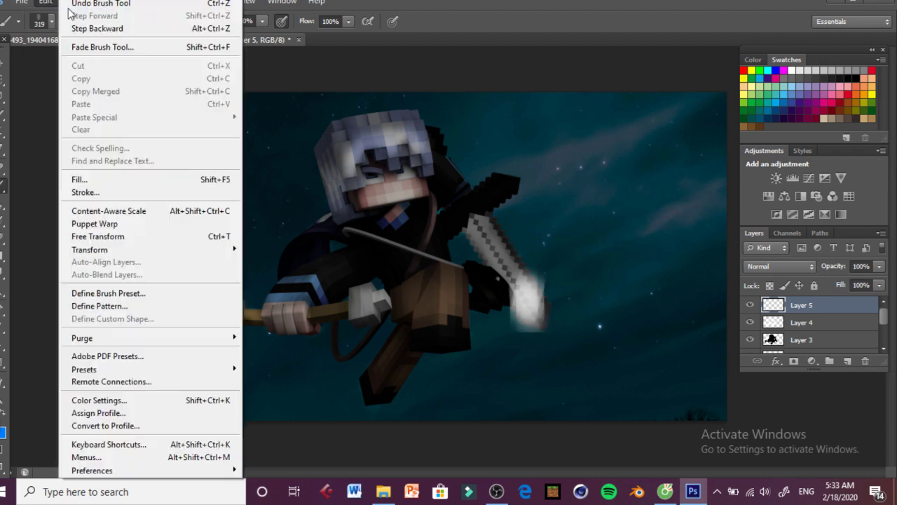
{"action": "left_click", "coordinate": [79, 28]}
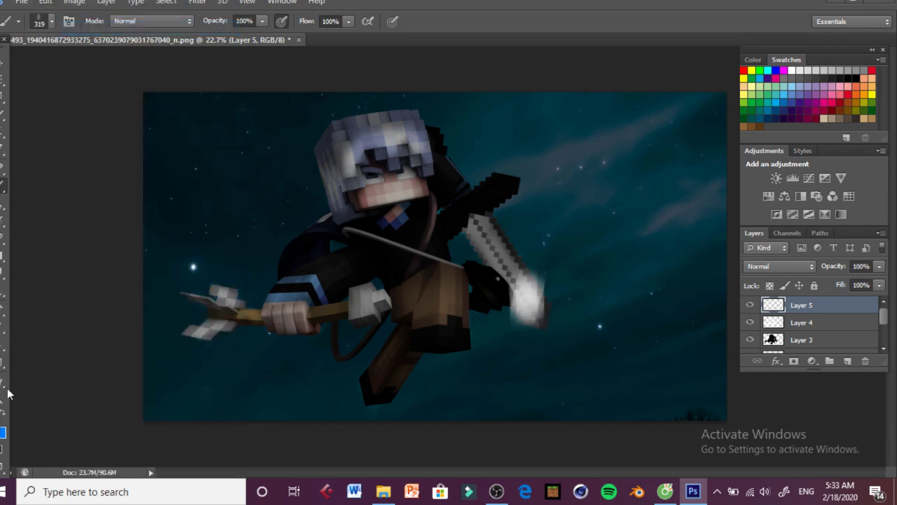
Step: Shift the background colour to a deeper blue
{"action": "left_click", "coordinate": [3, 434]}
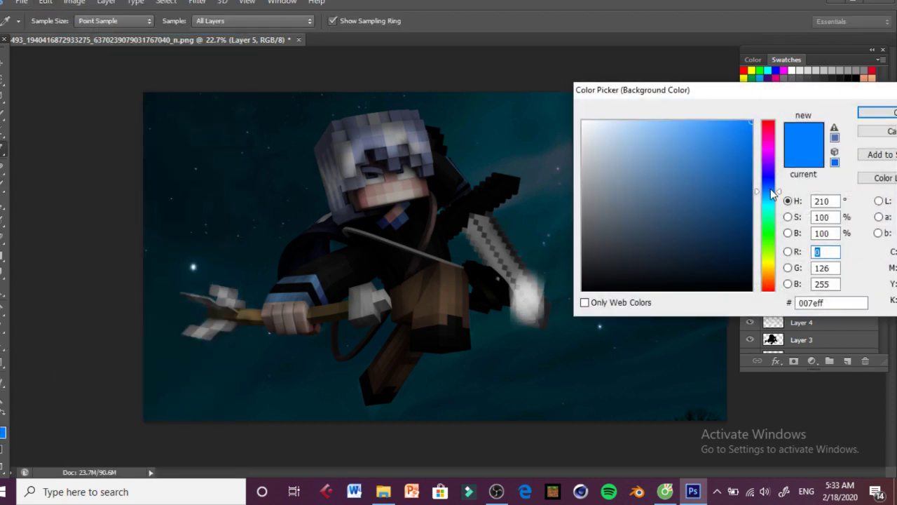
{"action": "left_click_drag", "start_coordinate": [773, 194], "coordinate": [773, 186]}
{"action": "left_click", "coordinate": [893, 114]}
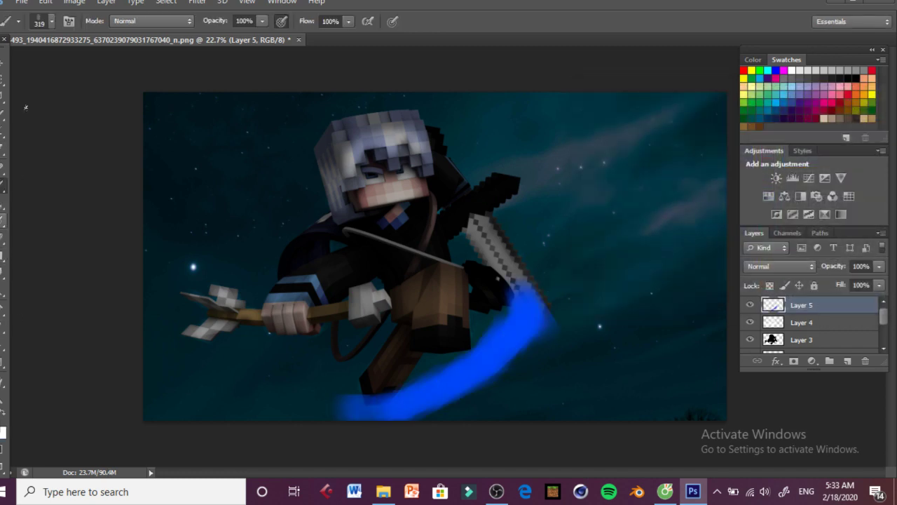
Step: Undo the trial strokes of the blue trail sweeping from the sword's tip to beneath the character
{"action": "left_click", "coordinate": [45, 2]}
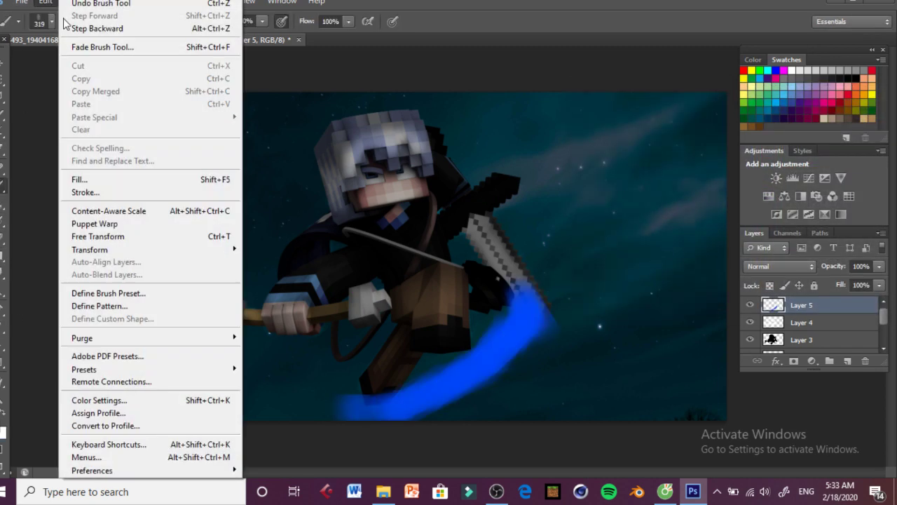
{"action": "left_click", "coordinate": [97, 28]}
{"action": "left_click", "coordinate": [45, 2]}
{"action": "left_click", "coordinate": [84, 28]}
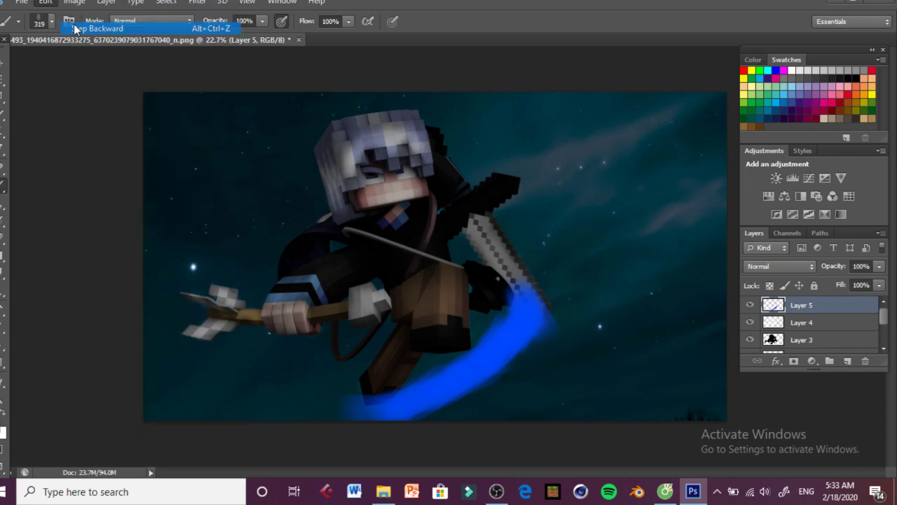
{"action": "left_click", "coordinate": [40, 3]}
{"action": "left_click", "coordinate": [84, 28]}
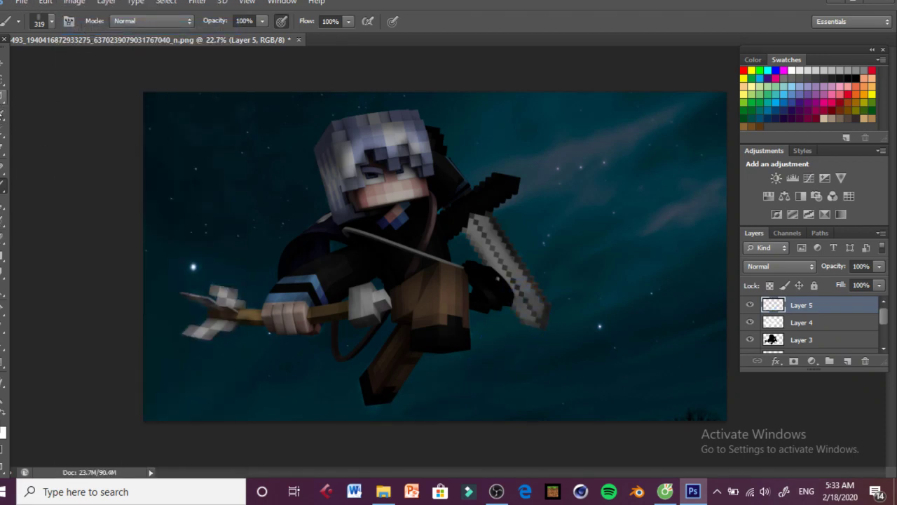
Step: Draw a closed curved path with the Pen tool from the sword's tip, sweeping beneath the character and back to the tip
{"action": "left_click", "coordinate": [3, 94]}
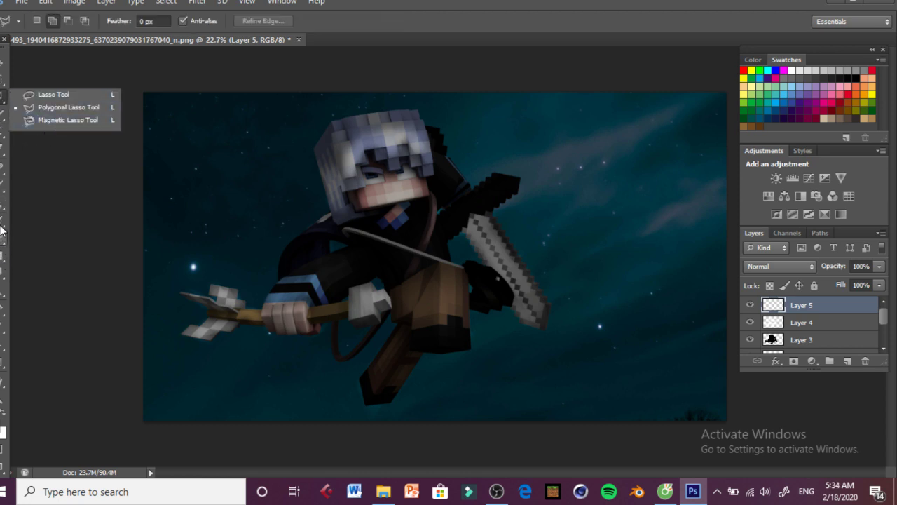
{"action": "left_click", "coordinate": [30, 121]}
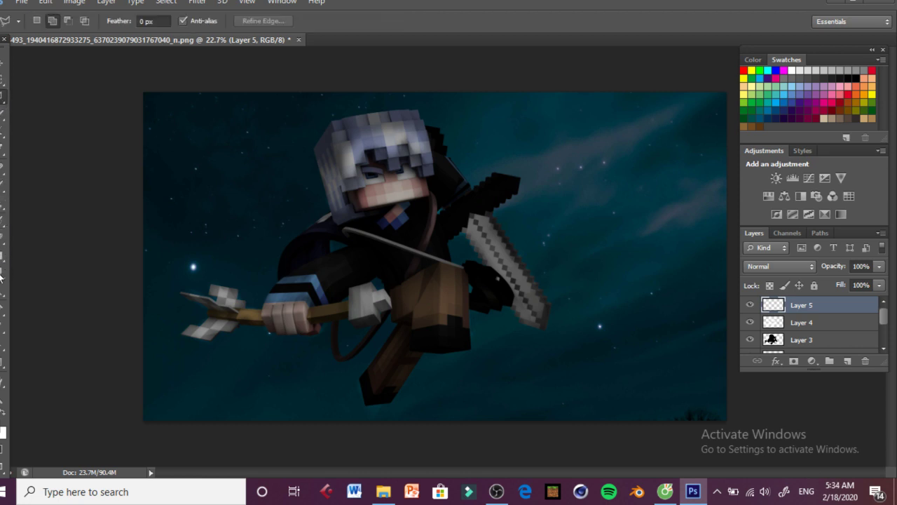
{"action": "key", "text": "p"}
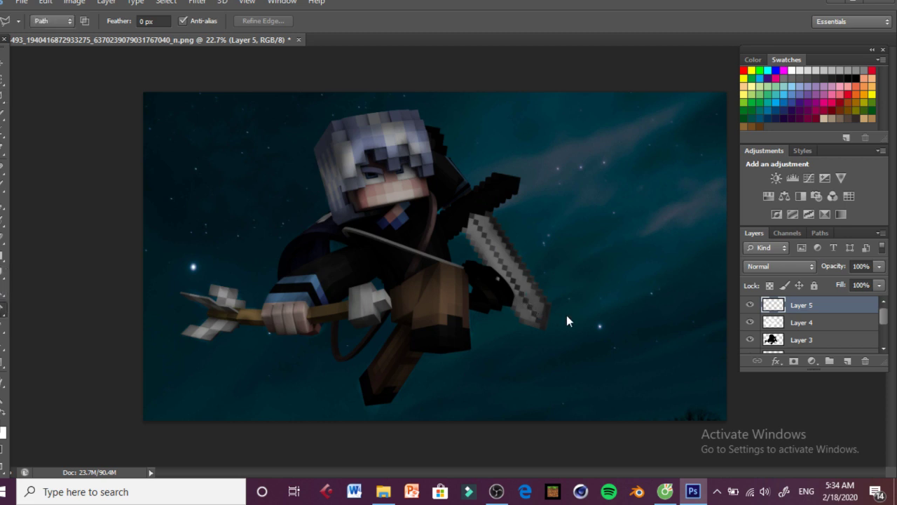
{"action": "left_click", "coordinate": [549, 325]}
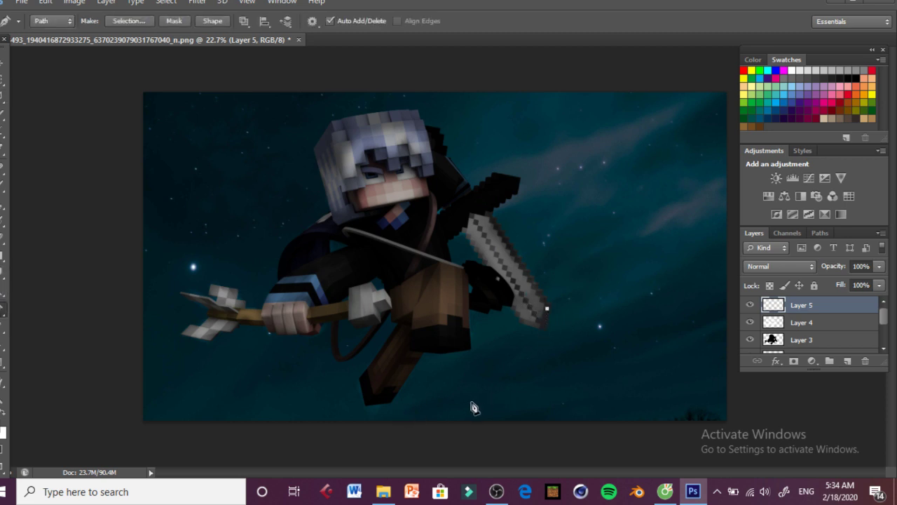
{"action": "left_click_drag", "start_coordinate": [471, 403], "coordinate": [431, 419]}
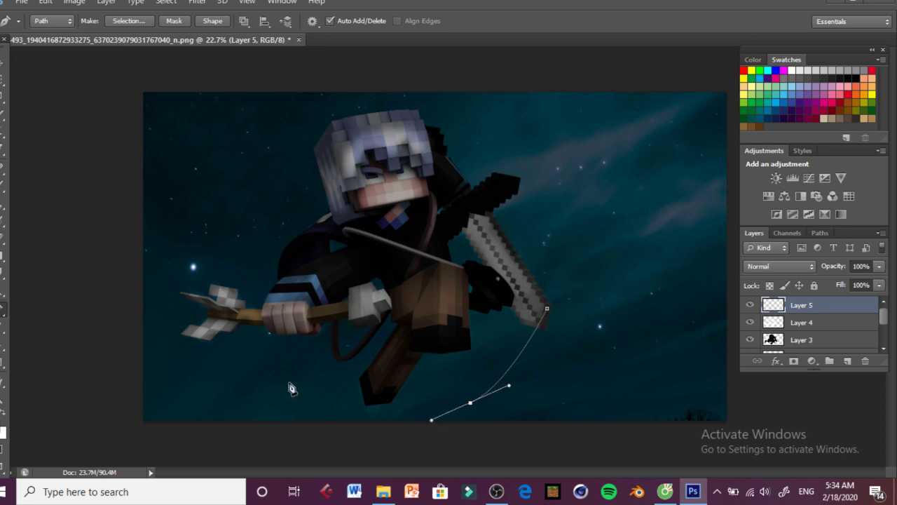
{"action": "left_click", "coordinate": [230, 373]}
{"action": "left_click_drag", "start_coordinate": [230, 373], "coordinate": [253, 332]}
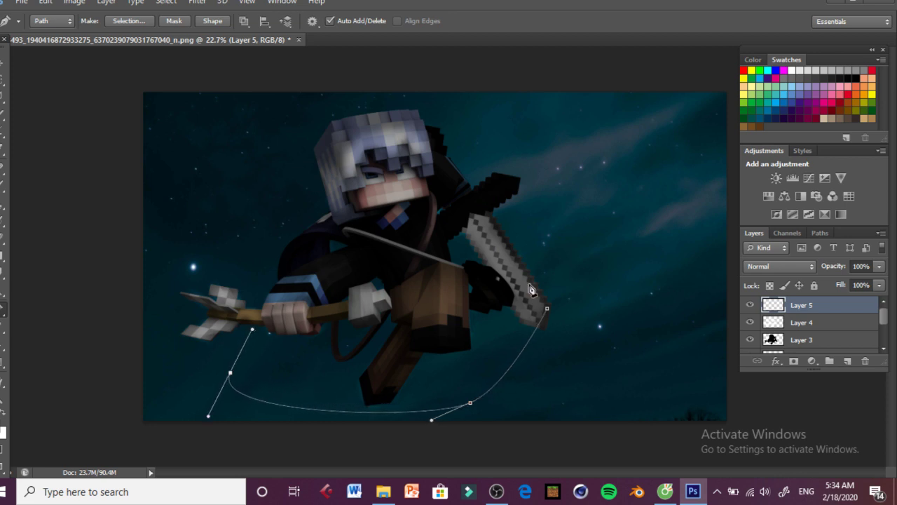
{"action": "left_click", "coordinate": [549, 313]}
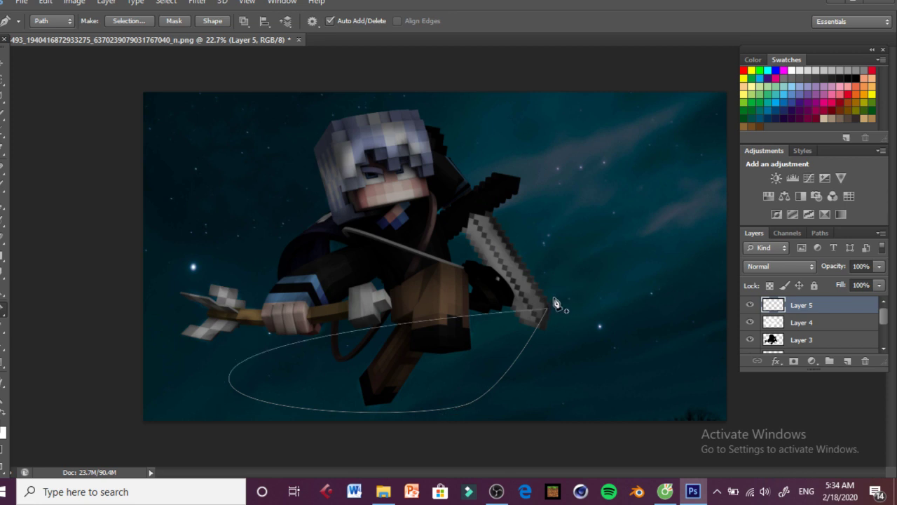
Step: Convert the closed path into a new anti-aliased selection with a 0-pixel feather radius
{"action": "right_click", "coordinate": [597, 294]}
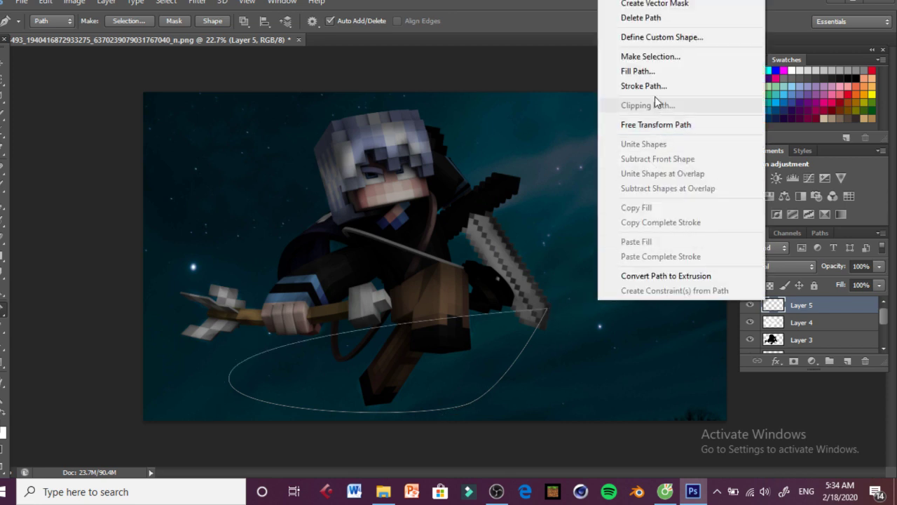
{"action": "left_click", "coordinate": [650, 58]}
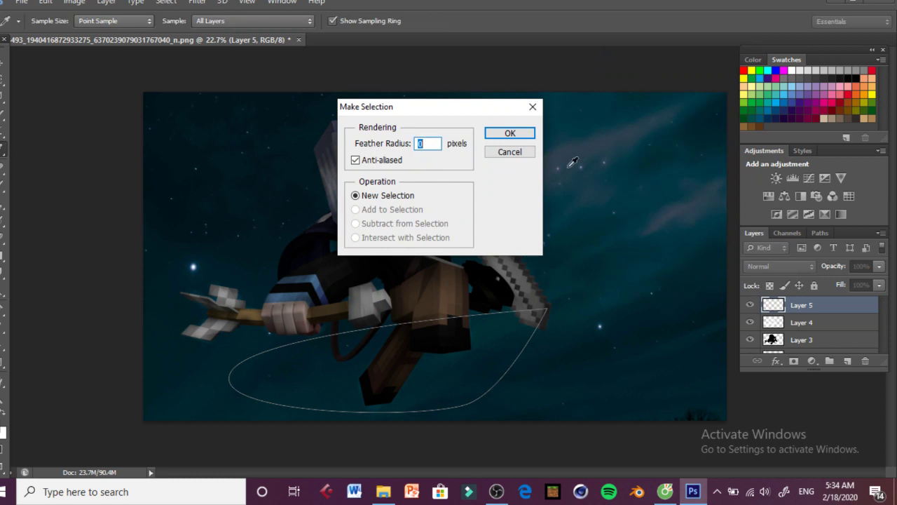
{"action": "left_click", "coordinate": [527, 136]}
Step: Paint the lower part of the selection blue with a soft round brush at 1985 px and 0% hardness, fading upward
{"action": "key", "text": "b"}
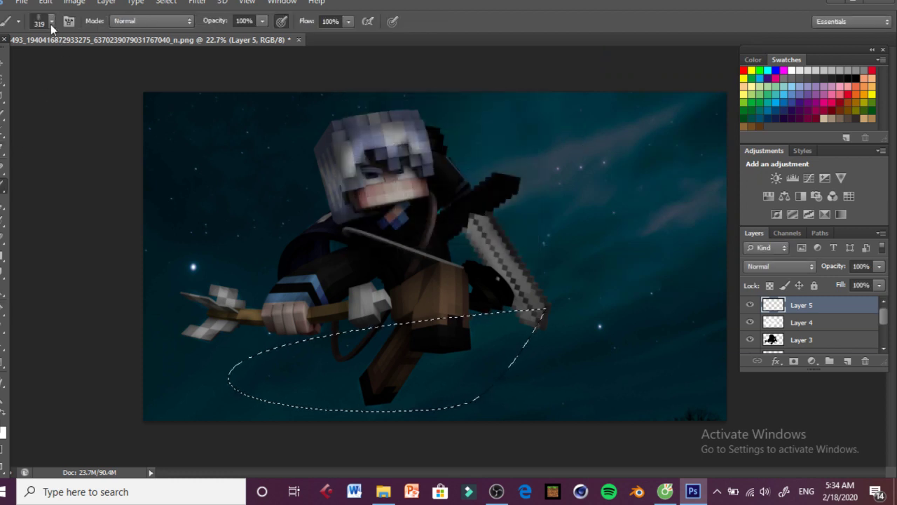
{"action": "left_click", "coordinate": [52, 22]}
{"action": "left_click_drag", "start_coordinate": [138, 202], "coordinate": [141, 147]}
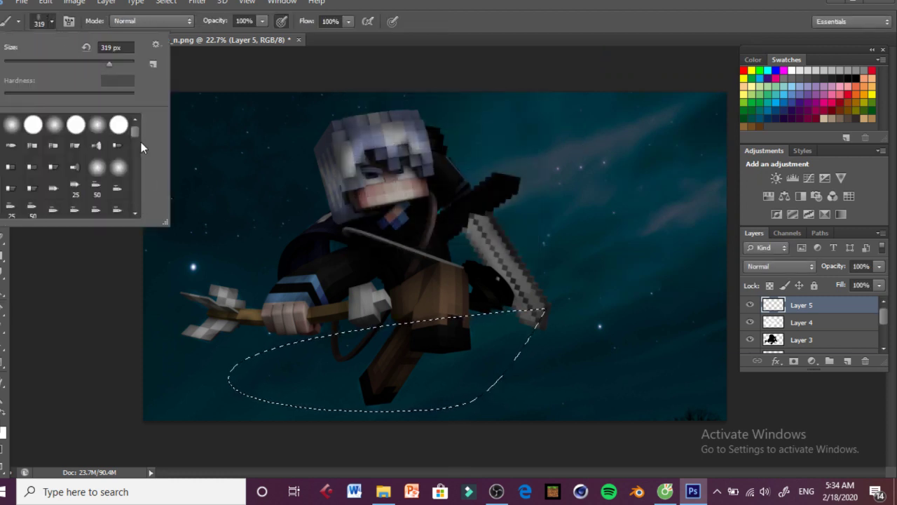
{"action": "double_click", "coordinate": [12, 125]}
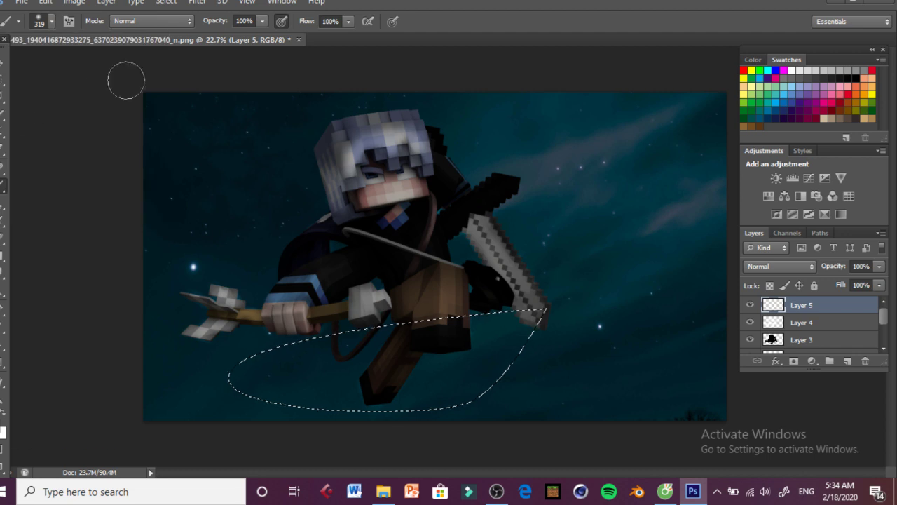
{"action": "left_click", "coordinate": [43, 22]}
{"action": "left_click_drag", "start_coordinate": [123, 62], "coordinate": [126, 64]}
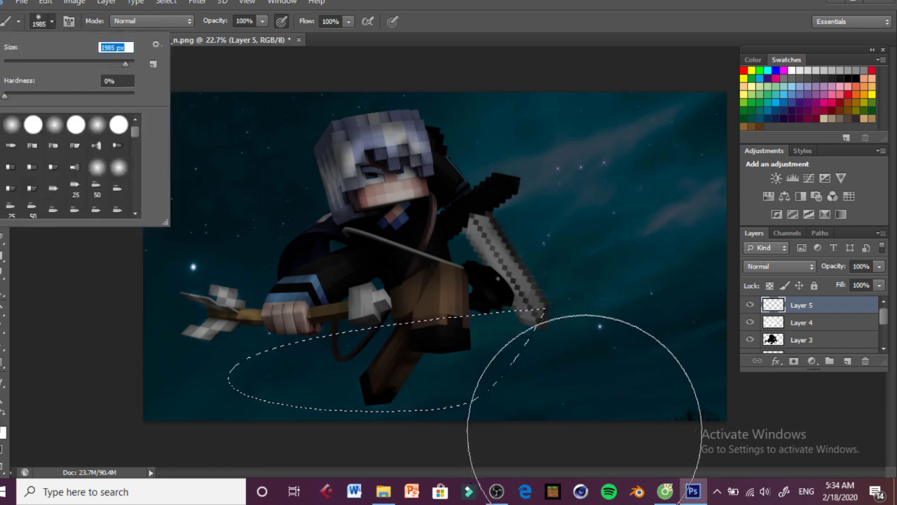
{"action": "left_click", "coordinate": [583, 432]}
{"action": "mouse_move", "coordinate": [567, 450]}
{"action": "left_mouse_down"}
{"action": "mouse_move", "coordinate": [450, 500]}
{"action": "mouse_move", "coordinate": [281, 490]}
{"action": "mouse_move", "coordinate": [170, 380]}
{"action": "left_mouse_up"}
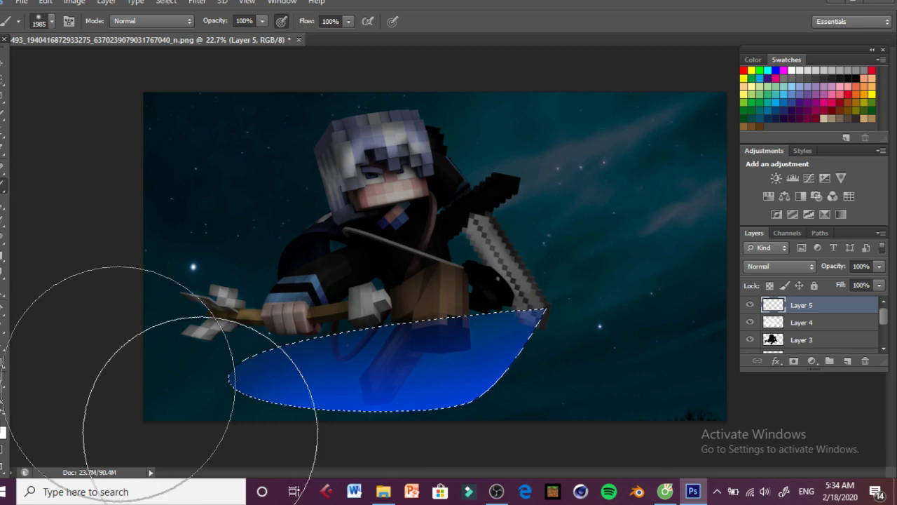
Step: Nudge the blue shape slightly toward the sword's tip and clear the selection
{"action": "key", "text": "v"}
{"action": "left_click_drag", "start_coordinate": [473, 349], "coordinate": [483, 345]}
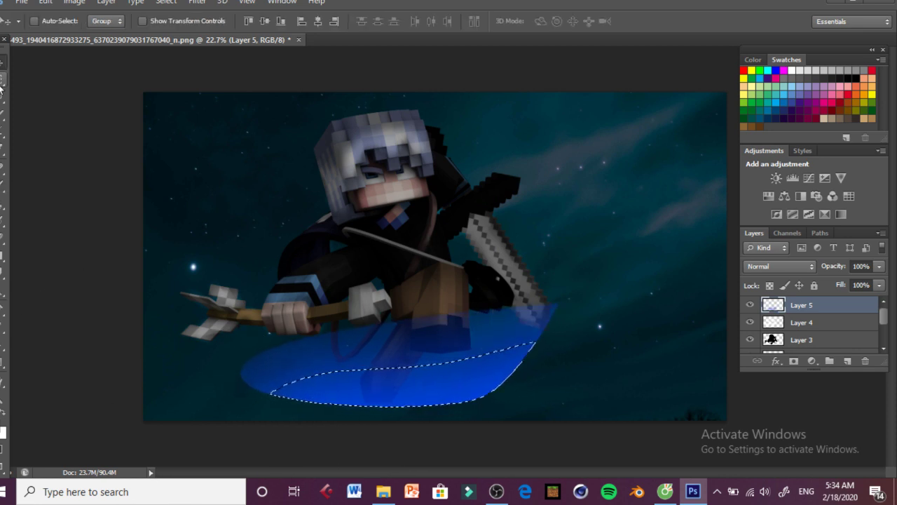
{"action": "key", "text": "ctrl+d"}
Step: Try rotating the blue shape by about -17 degrees with Free Transform and shifting it under the sword's tip
{"action": "key", "text": "m"}
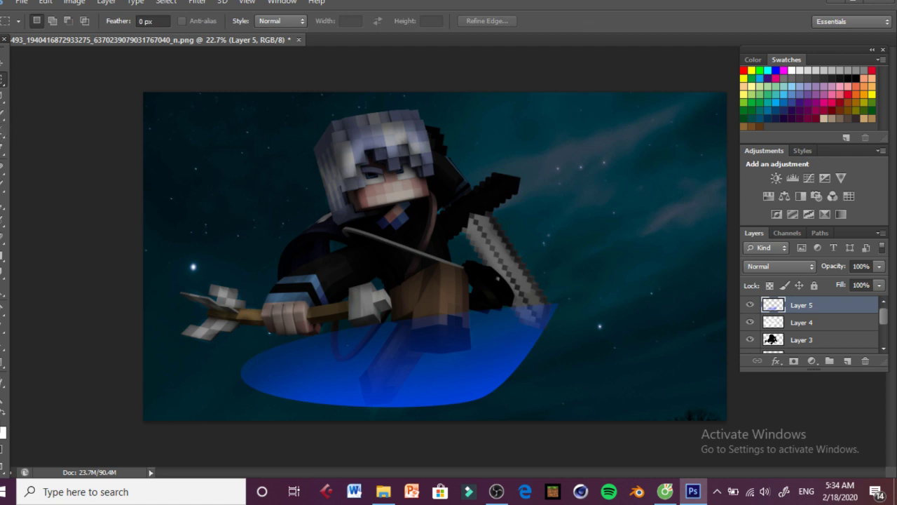
{"action": "right_click", "coordinate": [480, 267]}
{"action": "left_click", "coordinate": [516, 155]}
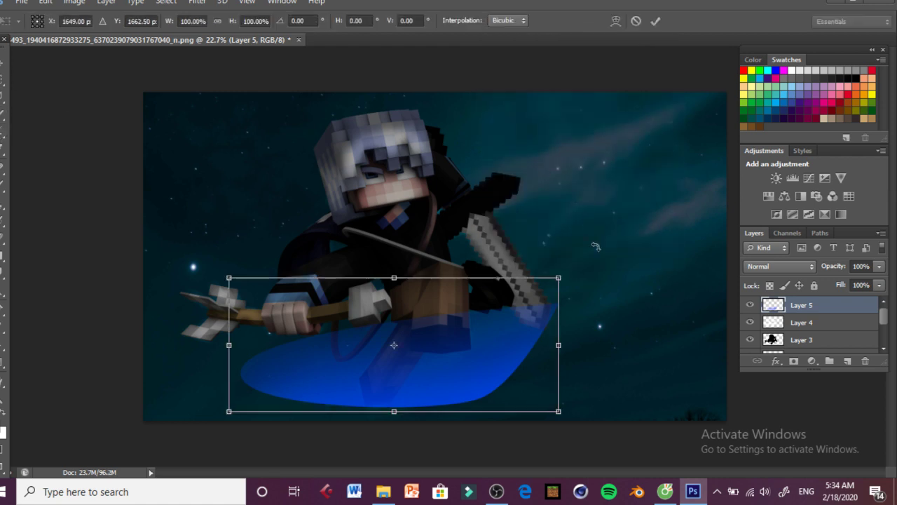
{"action": "left_click_drag", "start_coordinate": [594, 254], "coordinate": [564, 191]}
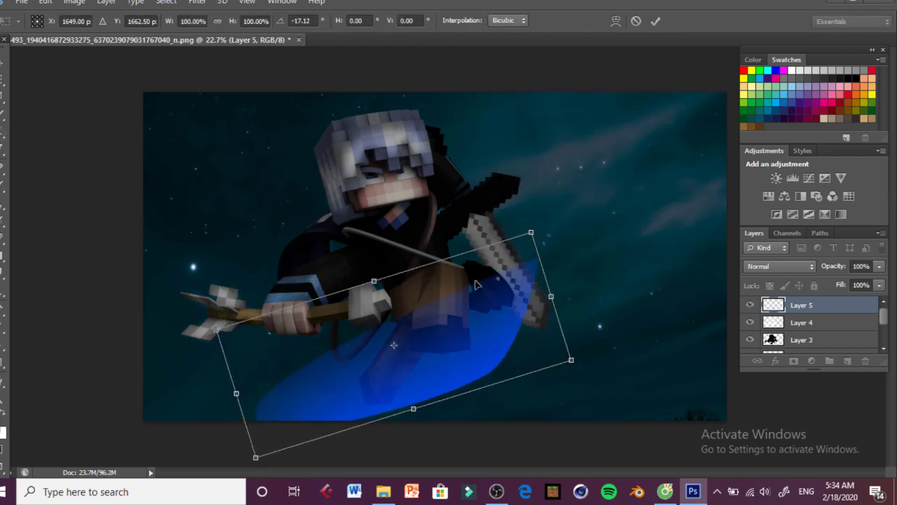
{"action": "left_click_drag", "start_coordinate": [464, 336], "coordinate": [503, 338]}
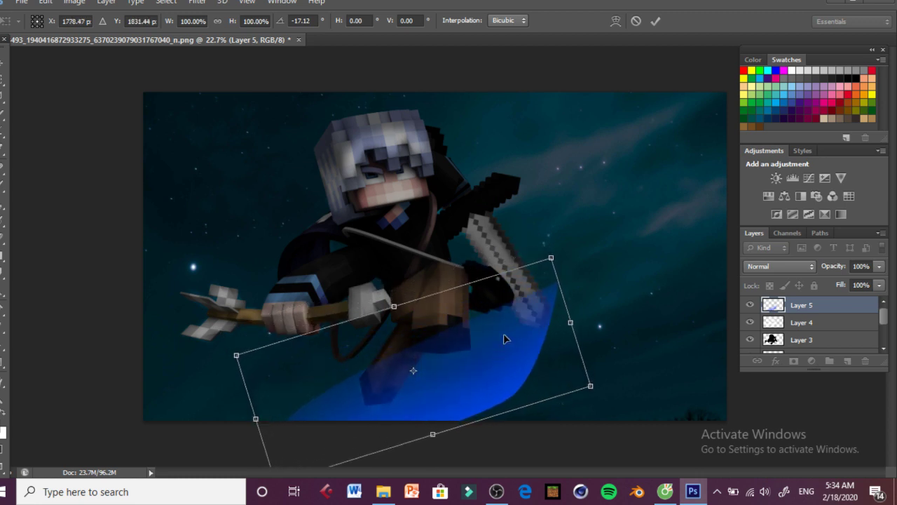
{"action": "left_click_drag", "start_coordinate": [594, 245], "coordinate": [617, 284]}
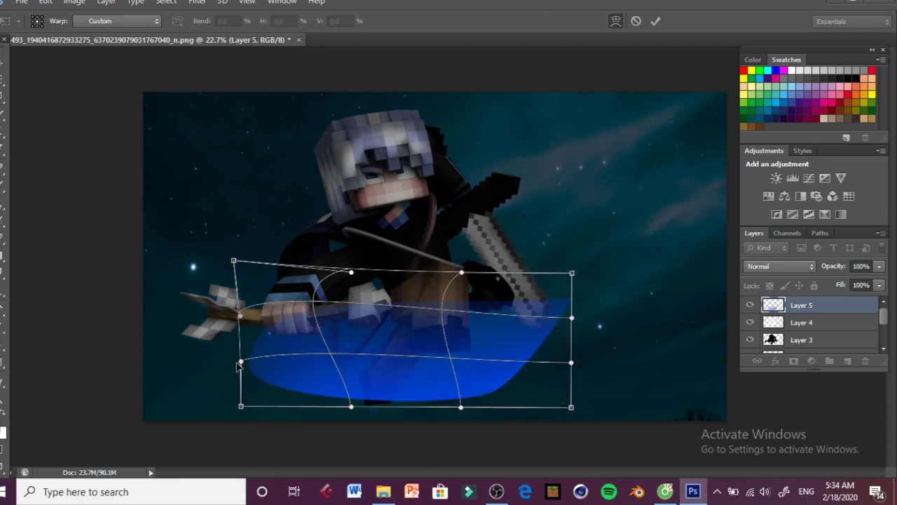
Step: Warp the far end of the blue shape up and outward around the character's arrow, and apply the transformation
{"action": "left_click_drag", "start_coordinate": [238, 363], "coordinate": [178, 261]}
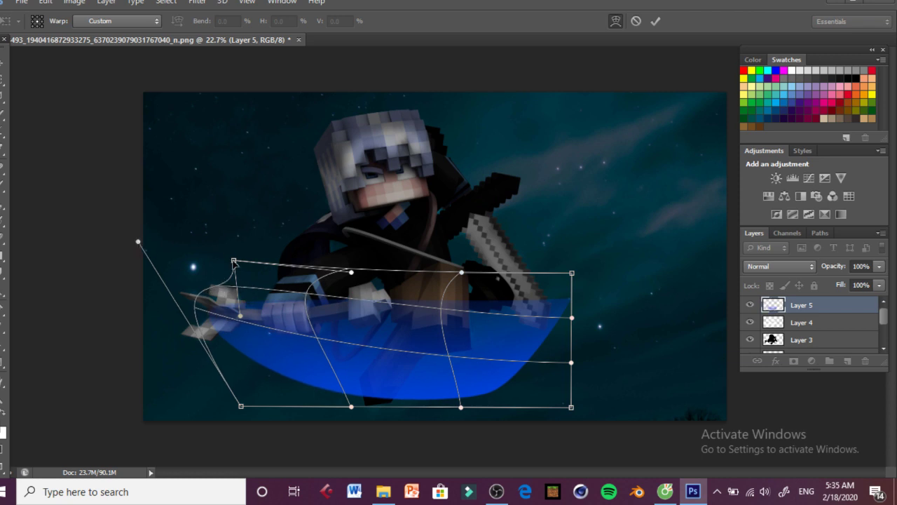
{"action": "left_click_drag", "start_coordinate": [234, 263], "coordinate": [200, 165]}
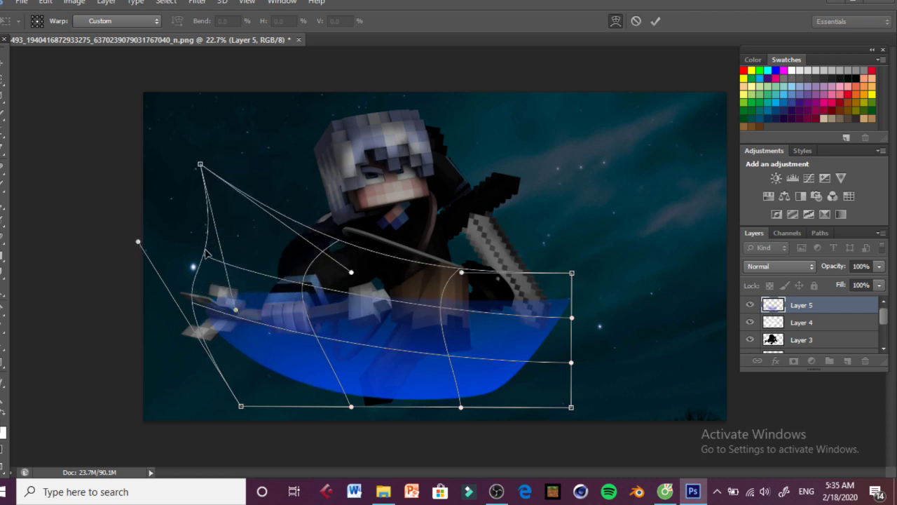
{"action": "left_click_drag", "start_coordinate": [207, 253], "coordinate": [190, 202]}
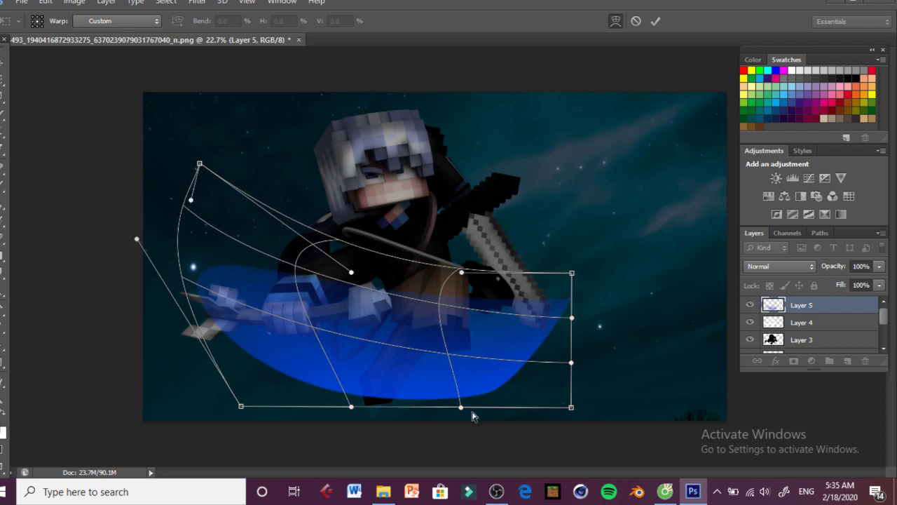
{"action": "left_click", "coordinate": [1, 82]}
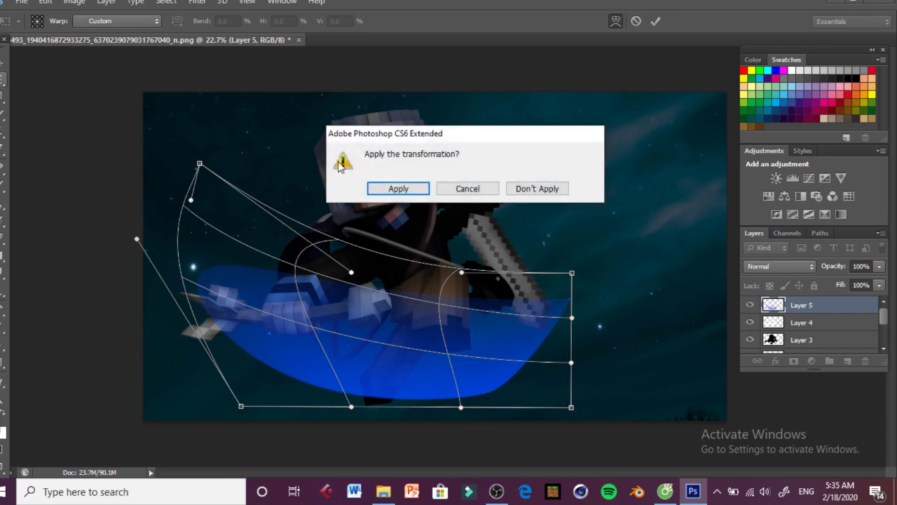
{"action": "left_click", "coordinate": [378, 187]}
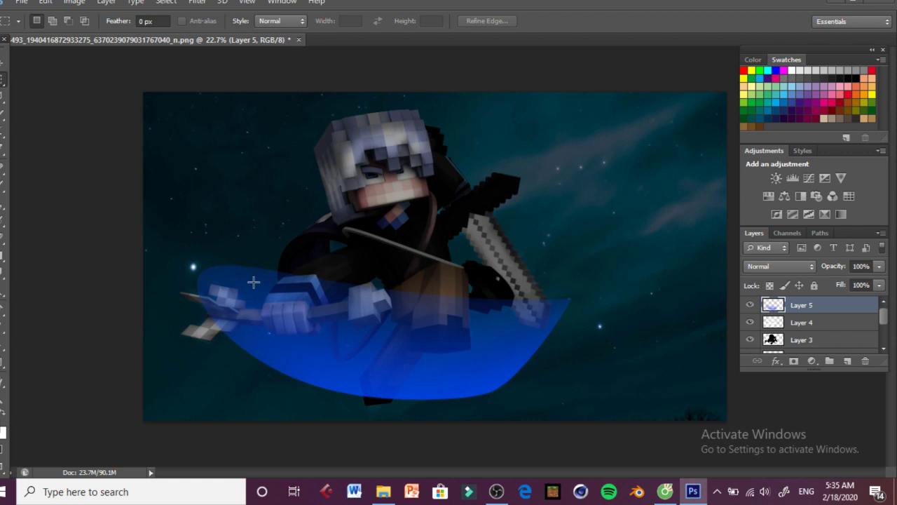
Step: Load Layer 3's character outline as a selection, erase the blue on Layer 5 that covers the body and arrow, and deselect
{"action": "key", "text": "e"}
{"action": "left_click", "coordinate": [51, 22]}
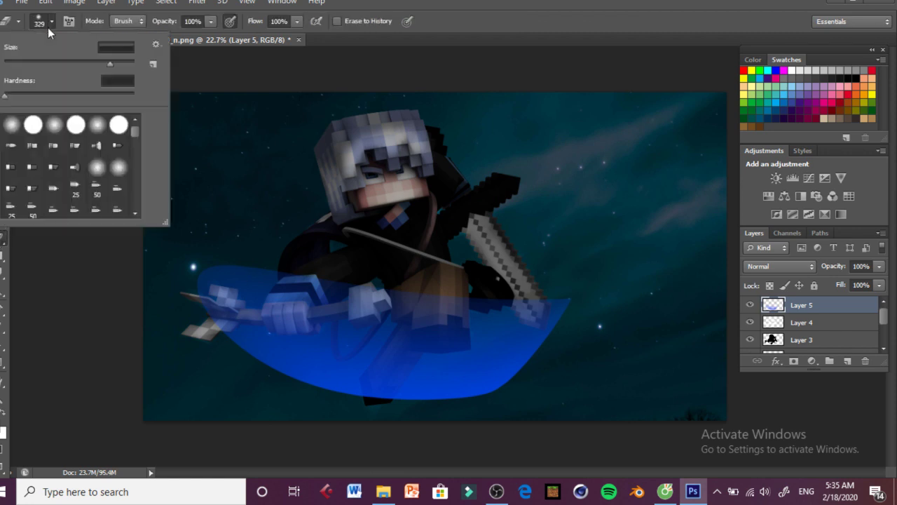
{"action": "left_click", "coordinate": [802, 341]}
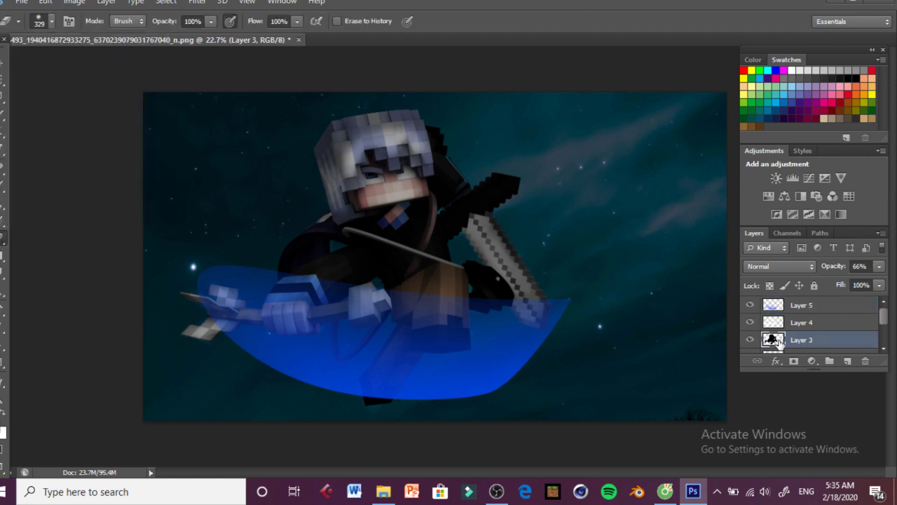
{"action": "right_click", "coordinate": [773, 342]}
{"action": "left_click", "coordinate": [764, 62]}
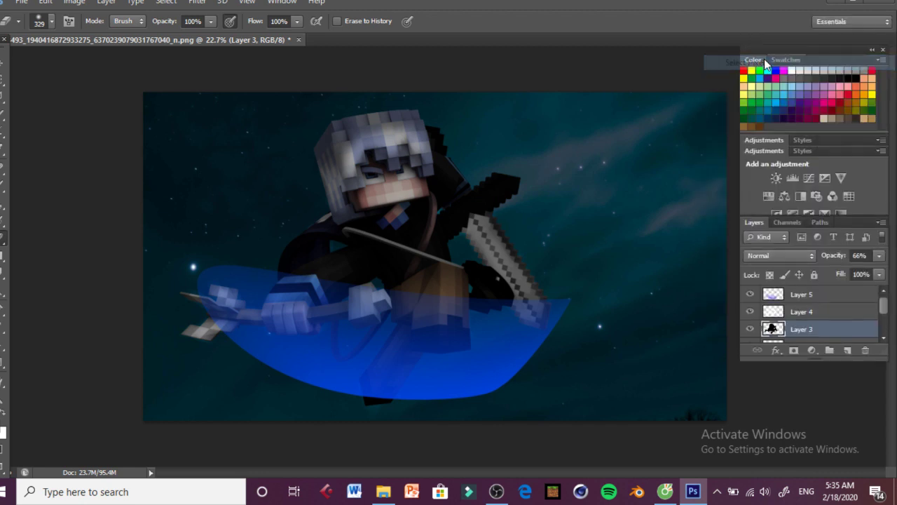
{"action": "left_click", "coordinate": [764, 58]}
{"action": "left_click", "coordinate": [806, 296]}
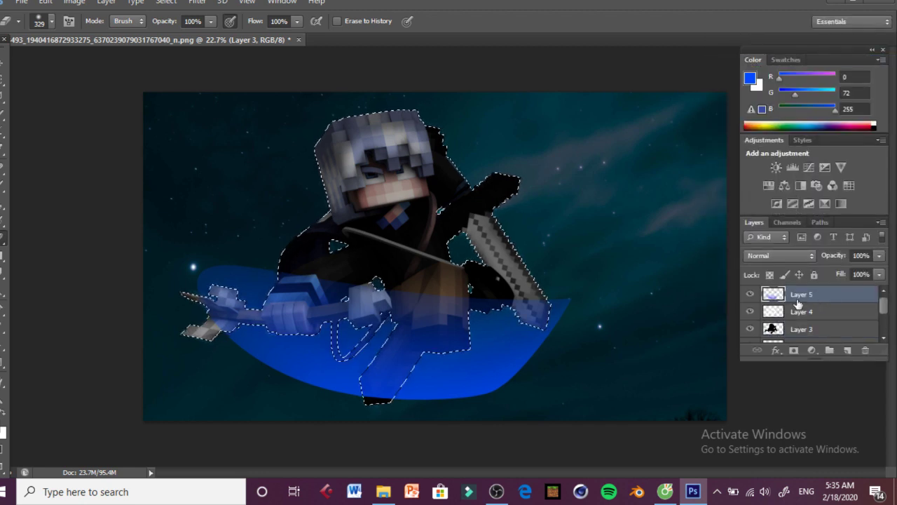
{"action": "mouse_move", "coordinate": [287, 271]}
{"action": "left_mouse_down"}
{"action": "mouse_move", "coordinate": [252, 262]}
{"action": "mouse_move", "coordinate": [301, 327]}
{"action": "mouse_move", "coordinate": [301, 314]}
{"action": "mouse_move", "coordinate": [285, 307]}
{"action": "mouse_move", "coordinate": [229, 340]}
{"action": "mouse_move", "coordinate": [254, 300]}
{"action": "mouse_move", "coordinate": [225, 313]}
{"action": "mouse_move", "coordinate": [244, 336]}
{"action": "mouse_move", "coordinate": [381, 307]}
{"action": "mouse_move", "coordinate": [387, 300]}
{"action": "mouse_move", "coordinate": [369, 272]}
{"action": "mouse_move", "coordinate": [391, 275]}
{"action": "mouse_move", "coordinate": [433, 311]}
{"action": "mouse_move", "coordinate": [434, 286]}
{"action": "mouse_move", "coordinate": [407, 349]}
{"action": "mouse_move", "coordinate": [461, 299]}
{"action": "mouse_move", "coordinate": [489, 296]}
{"action": "mouse_move", "coordinate": [464, 293]}
{"action": "left_mouse_up"}
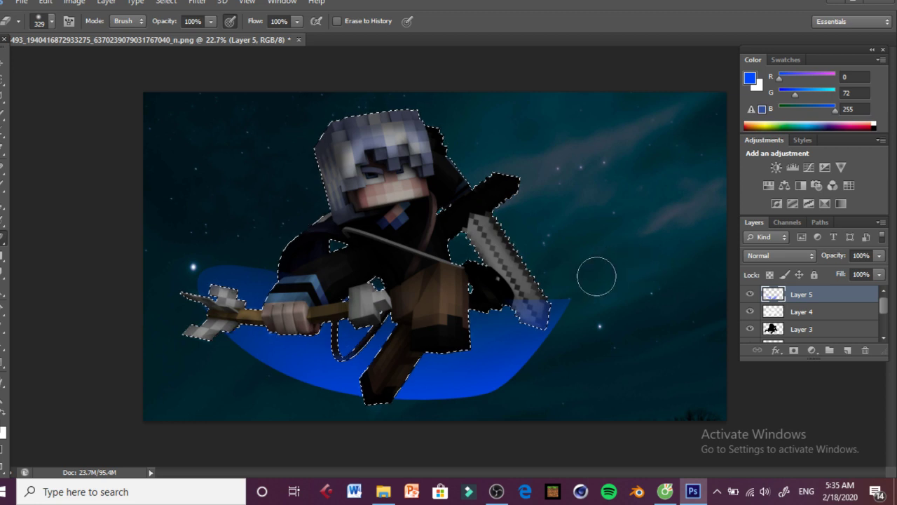
{"action": "left_click", "coordinate": [2, 84]}
{"action": "left_click", "coordinate": [295, 178]}
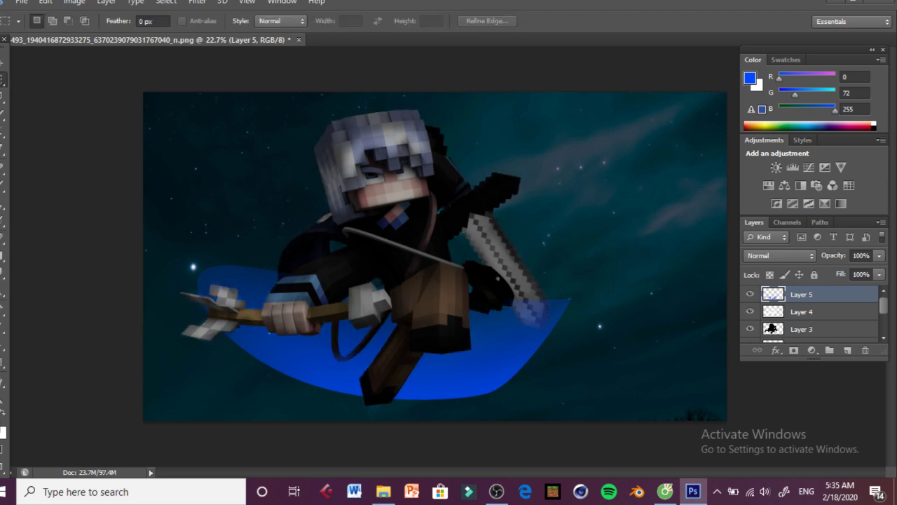
Step: Fade the upper edge of the blue trail around the sword's tip with a soft 1057 px eraser
{"action": "left_click", "coordinate": [3, 242]}
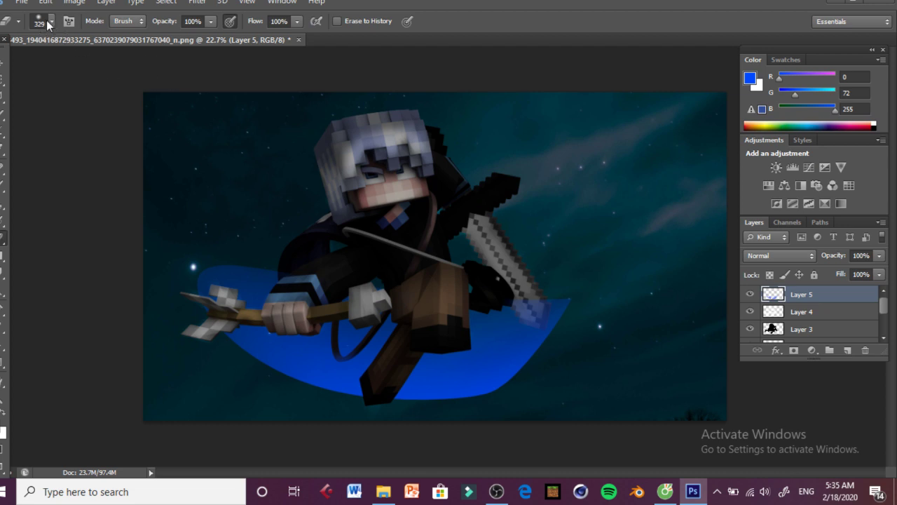
{"action": "mouse_move", "coordinate": [666, 490]}
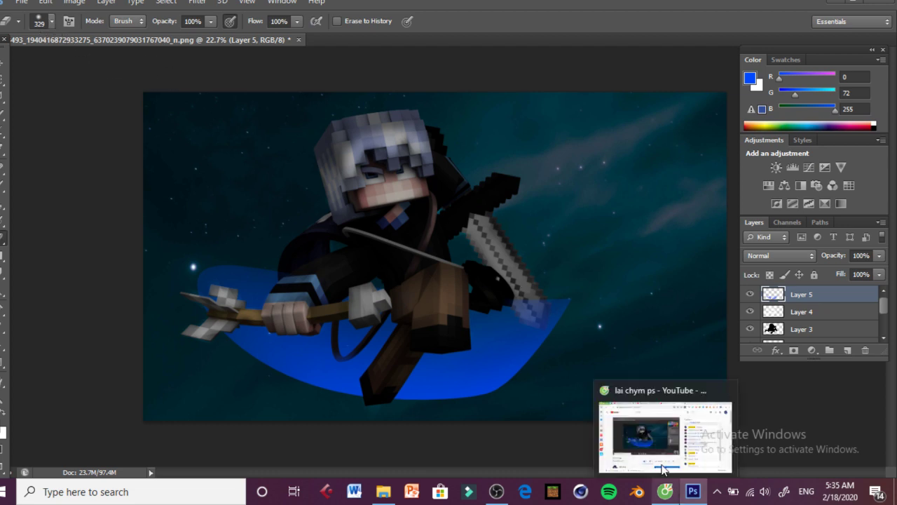
{"action": "mouse_move", "coordinate": [641, 420]}
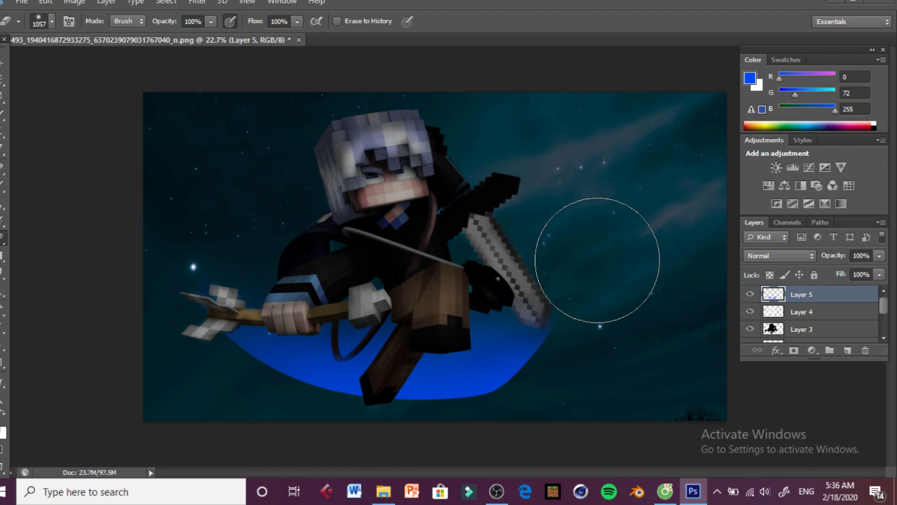
{"action": "left_click_drag", "start_coordinate": [597, 260], "coordinate": [533, 270]}
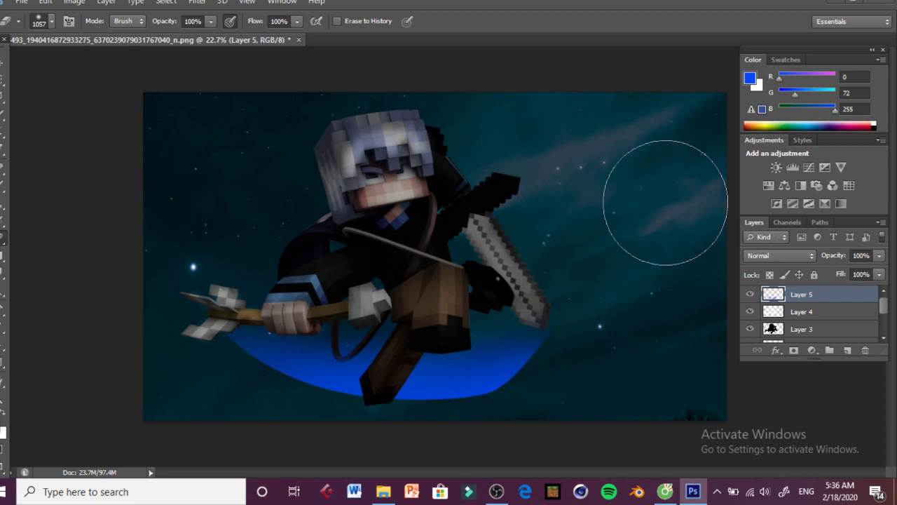
Step: Set Layer 5's blend mode to Linear Dodge (Add) and soften the blue trail's inner edge with the 1057 px eraser
{"action": "left_click", "coordinate": [4, 171]}
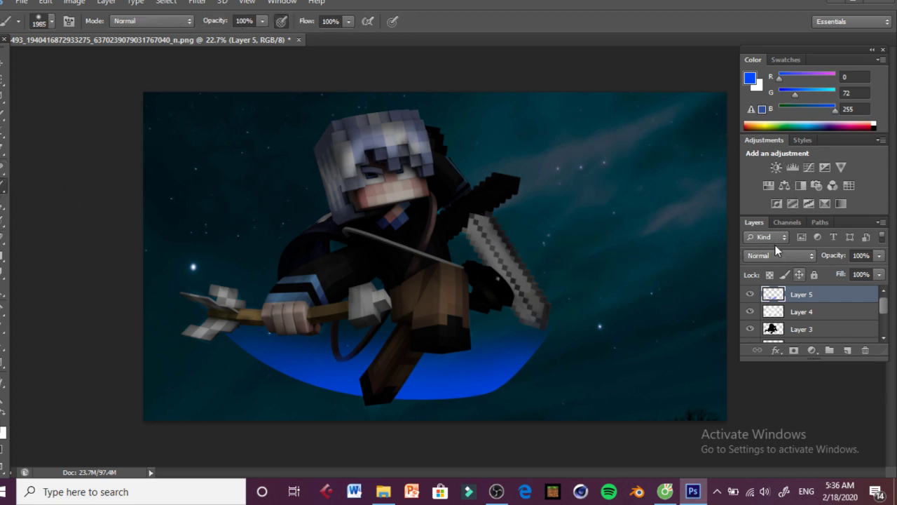
{"action": "left_click", "coordinate": [778, 255]}
{"action": "left_click", "coordinate": [789, 124]}
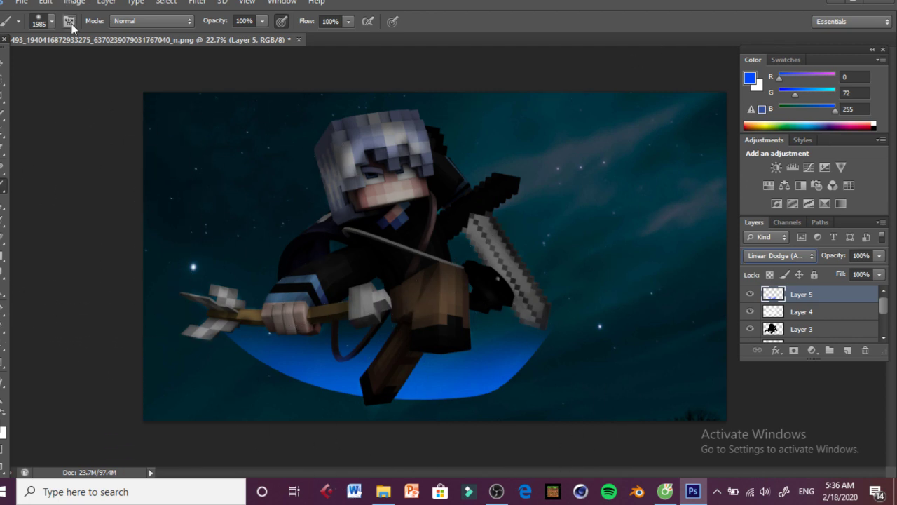
{"action": "key", "text": "e"}
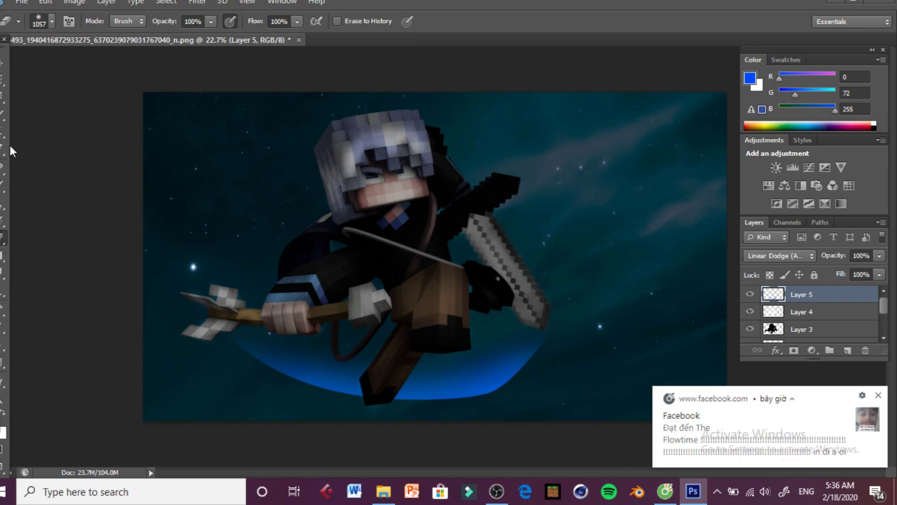
Step: Push both ends of the blue trail upward and outward with Liquify at brush size 100, and apply the filter
{"action": "left_click", "coordinate": [166, 2]}
{"action": "left_click", "coordinate": [199, 4]}
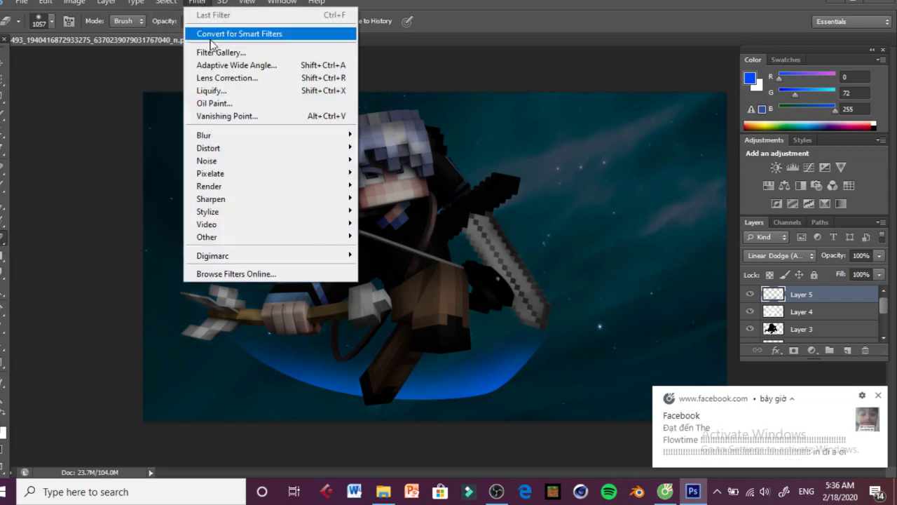
{"action": "left_click", "coordinate": [214, 88]}
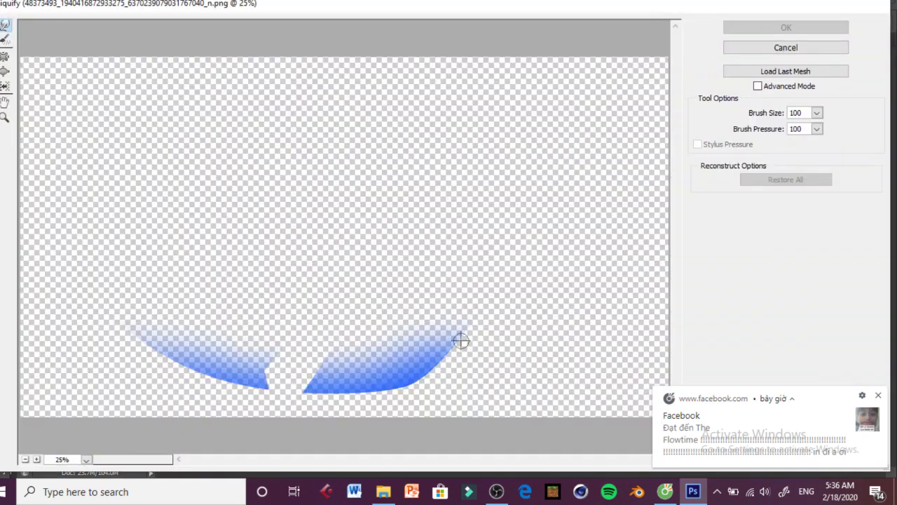
{"action": "left_click_drag", "start_coordinate": [455, 333], "coordinate": [468, 303]}
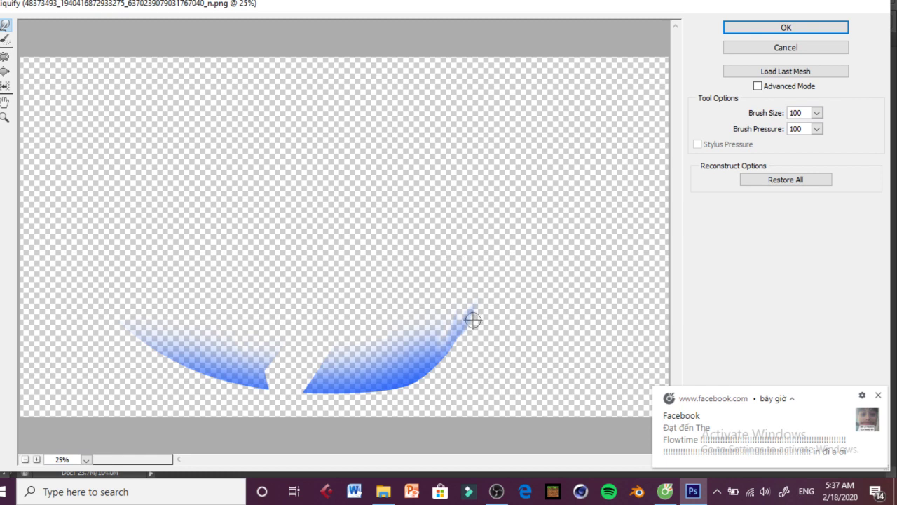
{"action": "left_click", "coordinate": [818, 29]}
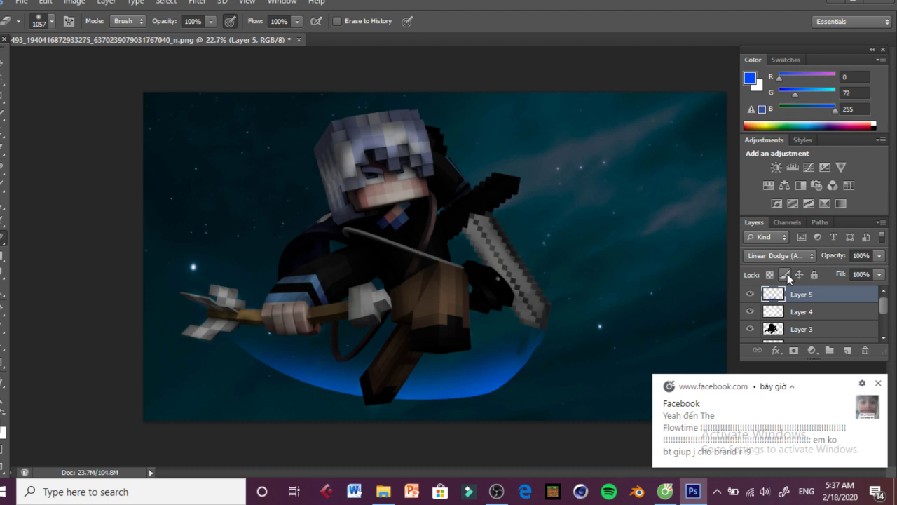
Step: Dismiss the chat notifications, check the YouTube live stream's chat in the browser, and return to Photoshop
{"action": "left_click", "coordinate": [878, 384]}
{"action": "left_click", "coordinate": [664, 489]}
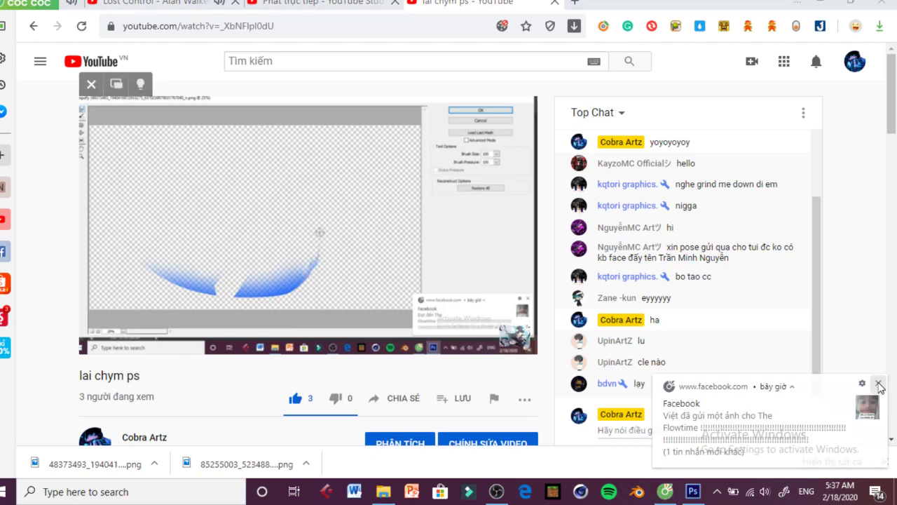
{"action": "left_click", "coordinate": [879, 384]}
{"action": "left_click", "coordinate": [692, 491]}
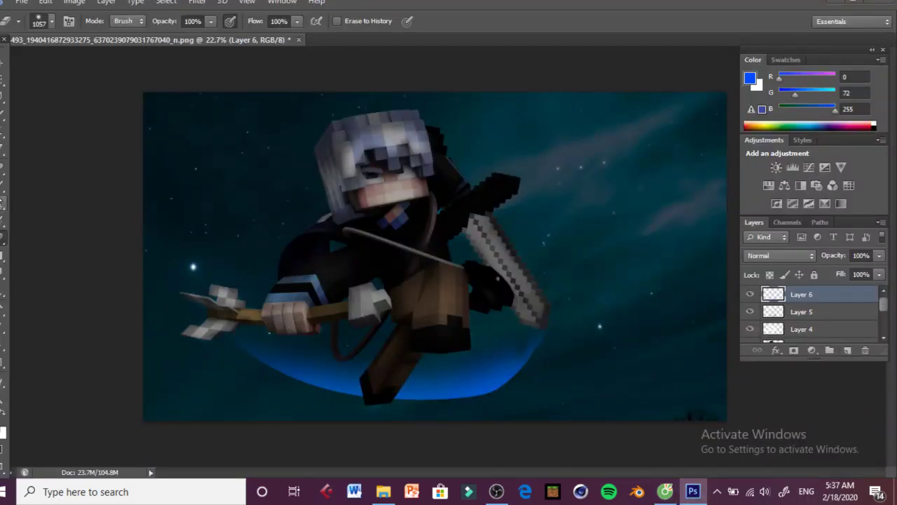
Step: Paint a blue glow over the sword blade on Layer 6 with a soft 825 px brush and set the layer to Linear Dodge (Add)
{"action": "key", "text": "b"}
{"action": "left_click", "coordinate": [49, 23]}
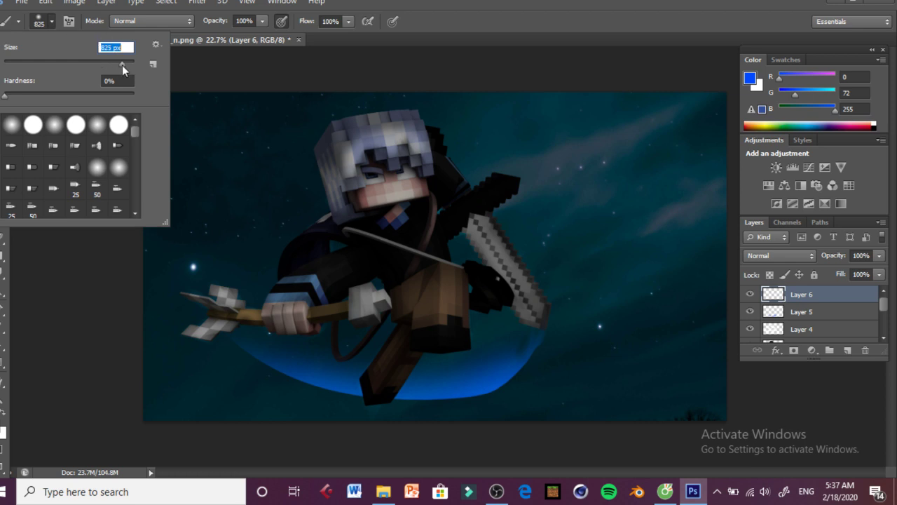
{"action": "mouse_move", "coordinate": [490, 220]}
{"action": "left_mouse_down"}
{"action": "mouse_move", "coordinate": [533, 276]}
{"action": "mouse_move", "coordinate": [536, 301]}
{"action": "left_mouse_up"}
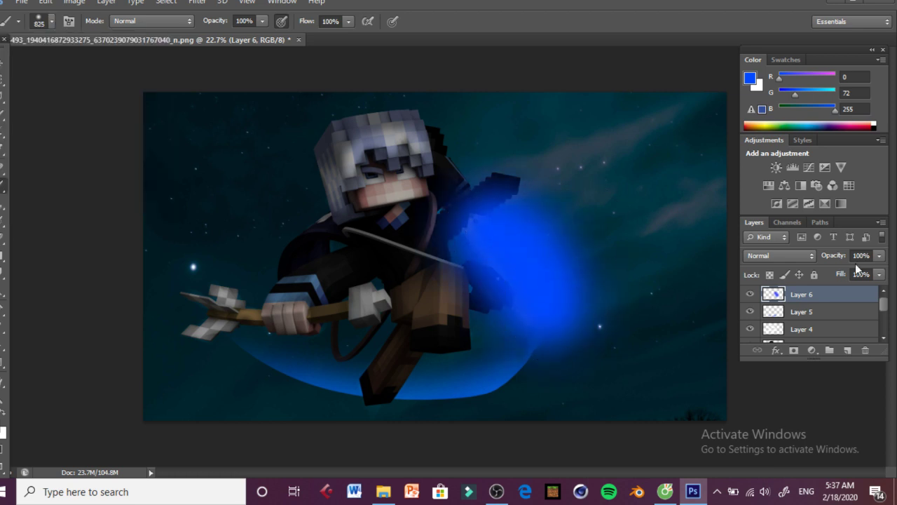
{"action": "left_click", "coordinate": [789, 256]}
{"action": "left_click", "coordinate": [789, 122]}
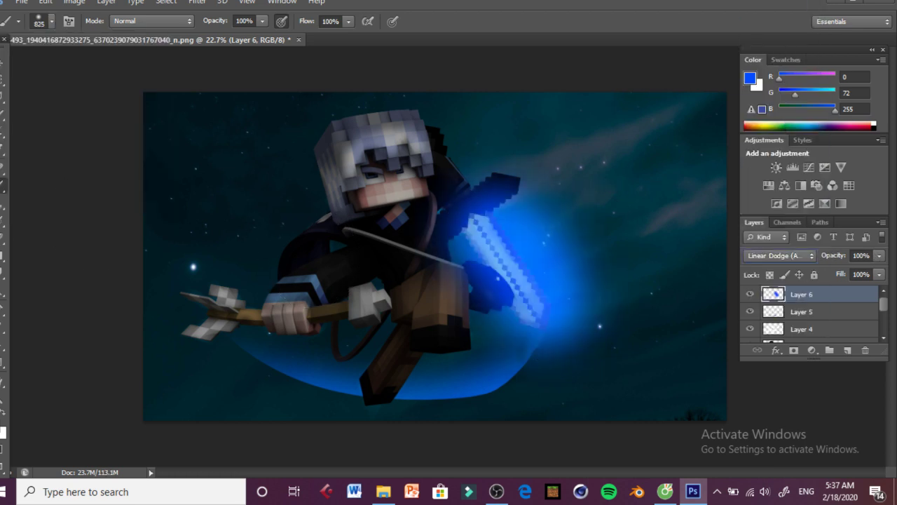
Step: Erase the outer glow around the sword with the 1057 px eraser and lower Layer 6's opacity to 57%
{"action": "key", "text": "e"}
{"action": "left_click_drag", "start_coordinate": [574, 180], "coordinate": [566, 176]}
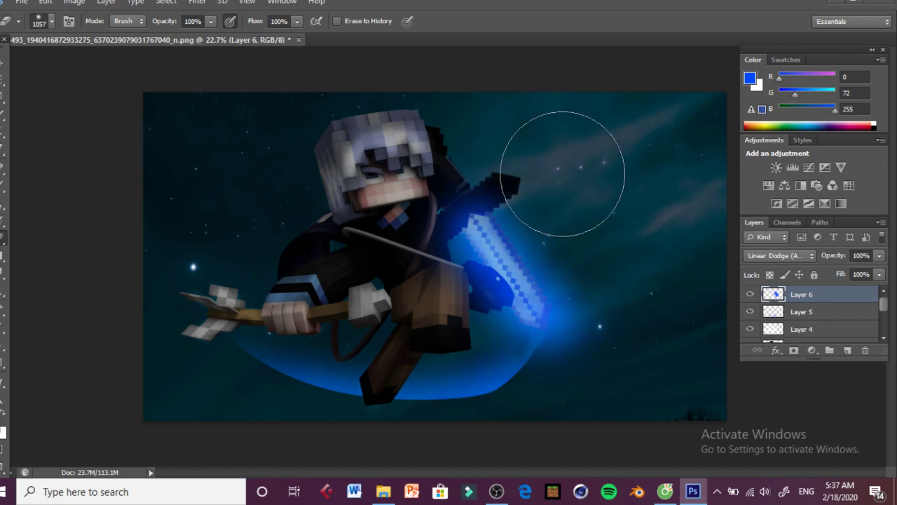
{"action": "left_click", "coordinate": [879, 256]}
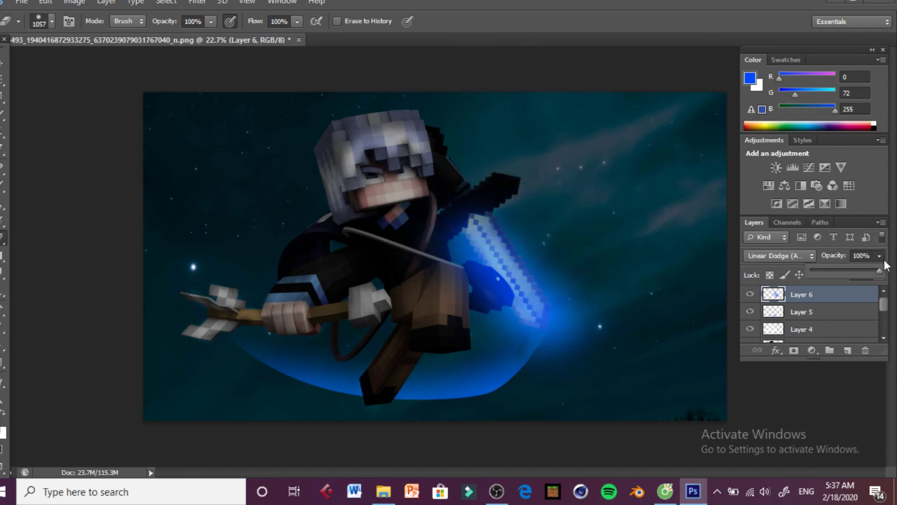
{"action": "left_click", "coordinate": [350, 230]}
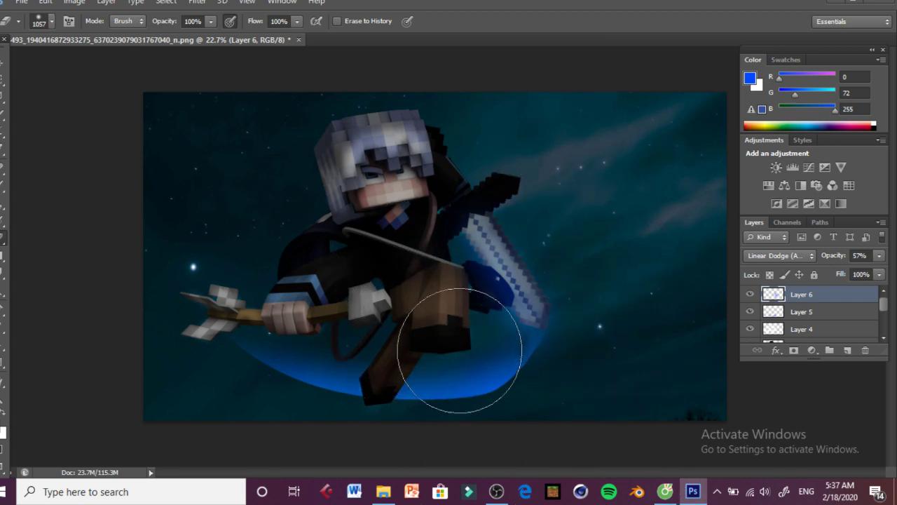
Step: Paint a blue highlight along the trail's lower edge on a new layer with a soft 131 px brush, using Linear Dodge (Add) as layer blend mode
{"action": "left_click", "coordinate": [847, 351]}
{"action": "left_click", "coordinate": [3, 184]}
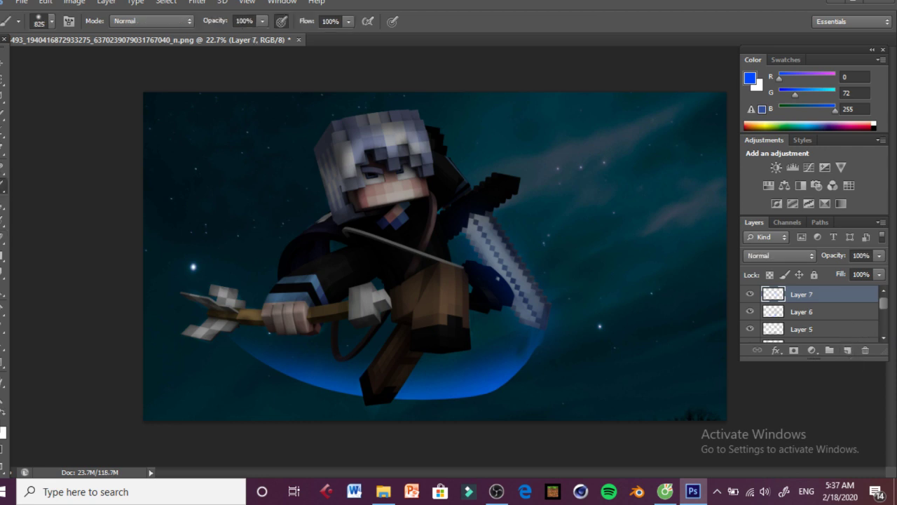
{"action": "left_click", "coordinate": [39, 22]}
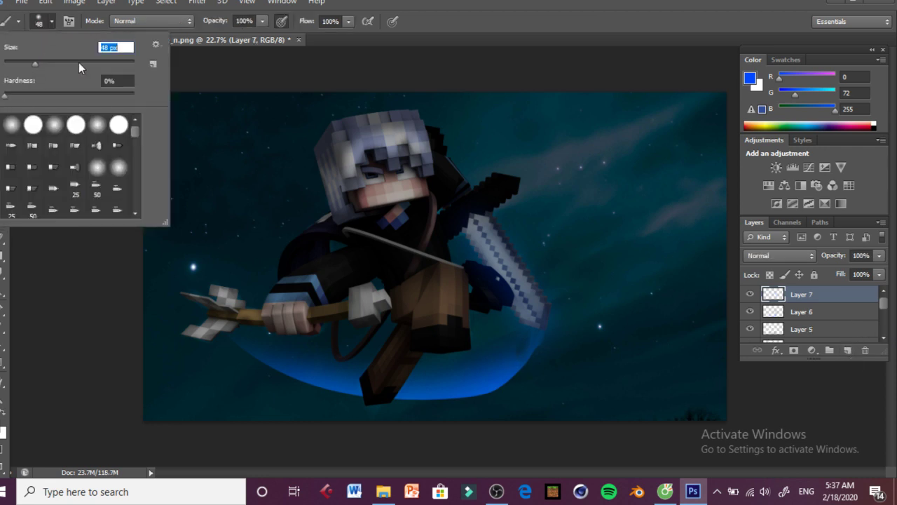
{"action": "left_click_drag", "start_coordinate": [521, 349], "coordinate": [516, 363]}
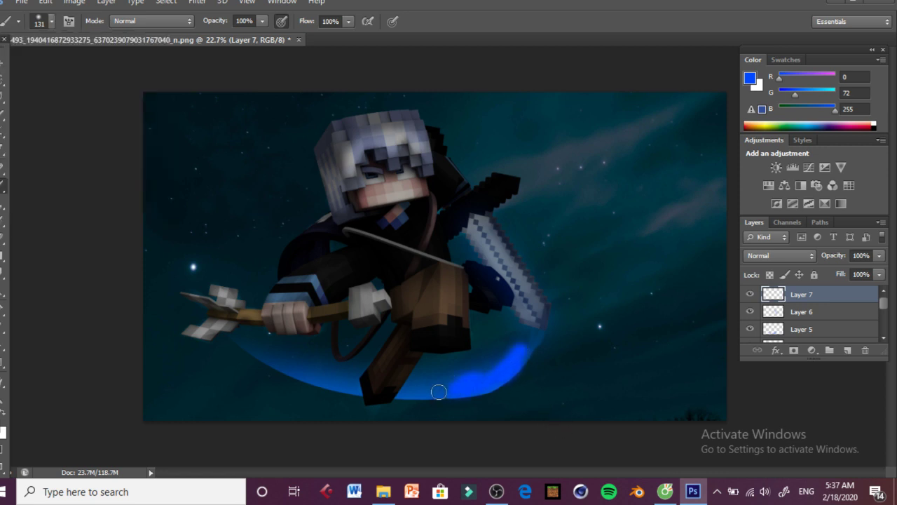
{"action": "left_click", "coordinate": [760, 257]}
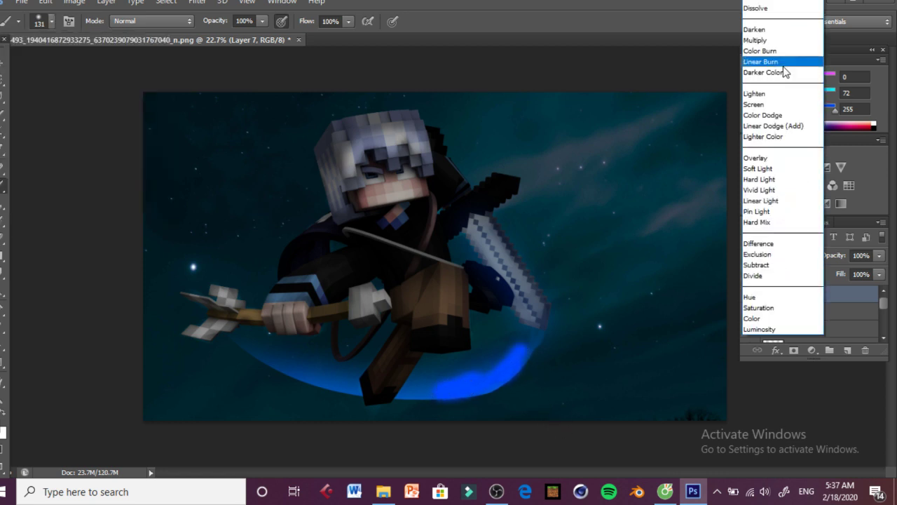
{"action": "left_click", "coordinate": [778, 124]}
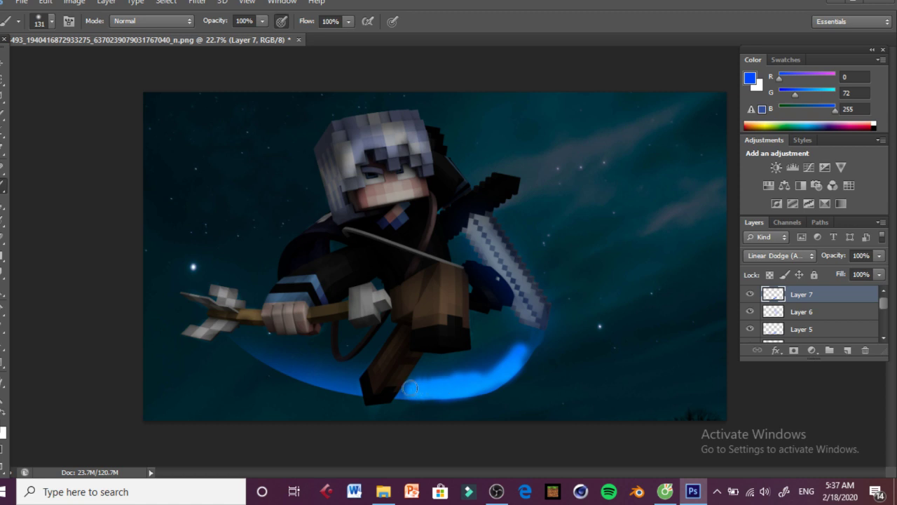
{"action": "mouse_move", "coordinate": [341, 385]}
{"action": "left_mouse_down"}
{"action": "mouse_move", "coordinate": [241, 340]}
{"action": "mouse_move", "coordinate": [307, 365]}
{"action": "left_mouse_up"}
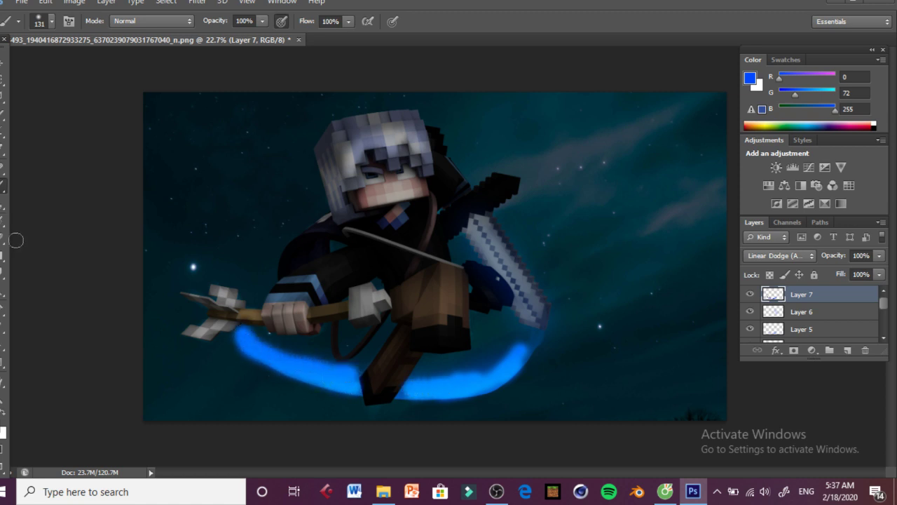
Step: Fade the inner edge of Layer 7's bright blue highlight with the soft 1057 px eraser
{"action": "key", "text": "e"}
{"action": "mouse_move", "coordinate": [320, 280]}
{"action": "left_mouse_down"}
{"action": "mouse_move", "coordinate": [320, 321]}
{"action": "mouse_move", "coordinate": [317, 287]}
{"action": "left_mouse_up"}
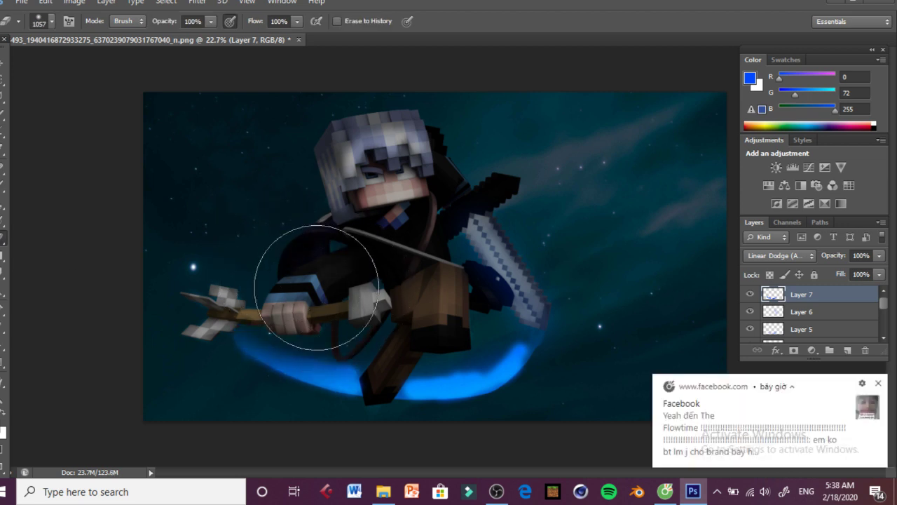
{"action": "mouse_move", "coordinate": [508, 296]}
{"action": "left_mouse_down"}
{"action": "mouse_move", "coordinate": [481, 286]}
{"action": "mouse_move", "coordinate": [455, 300]}
{"action": "left_mouse_up"}
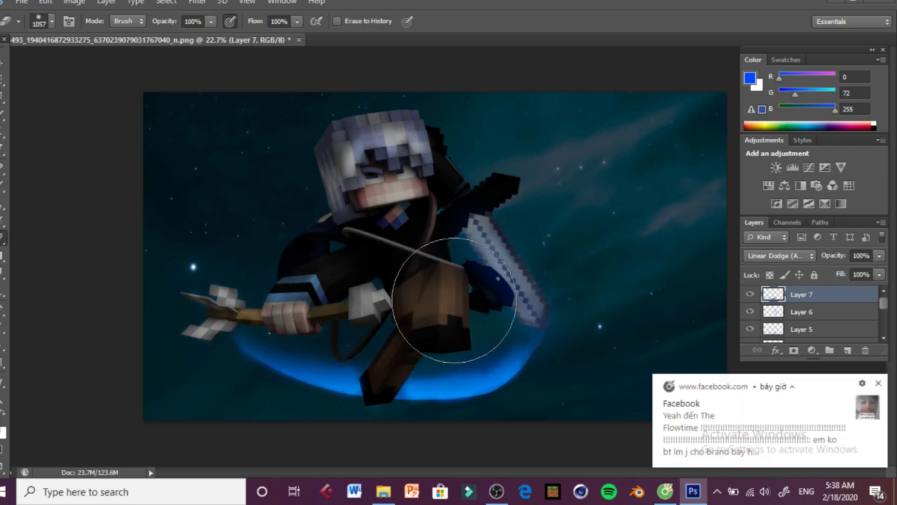
Step: Set the eraser to 277 px and paint blue from the trail up over the sword's tip with the 131 px brush
{"action": "left_click", "coordinate": [52, 22]}
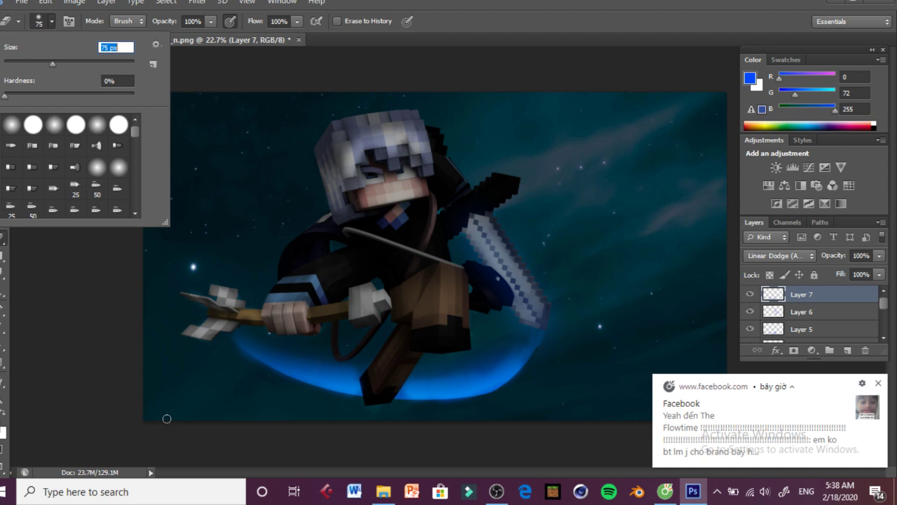
{"action": "key", "text": "Return"}
{"action": "left_click", "coordinate": [51, 21]}
{"action": "left_click", "coordinate": [80, 63]}
{"action": "key", "text": "Return"}
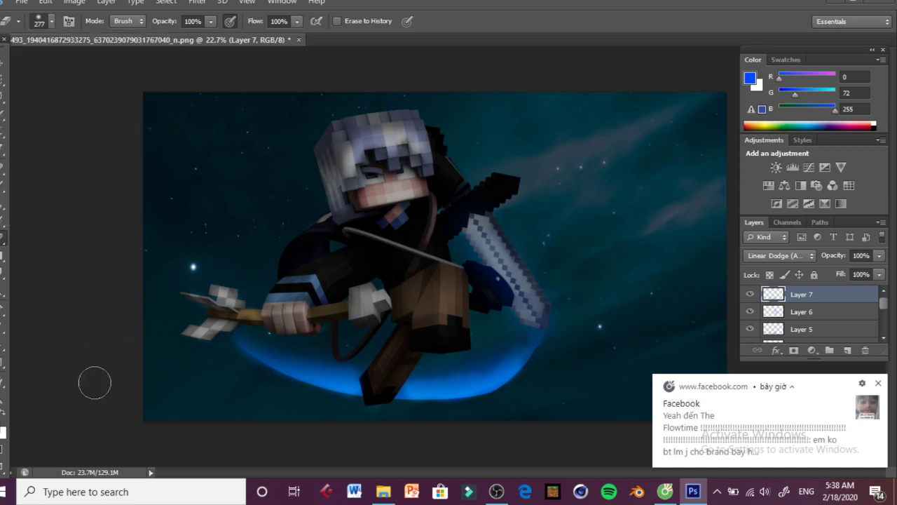
{"action": "key", "text": "b"}
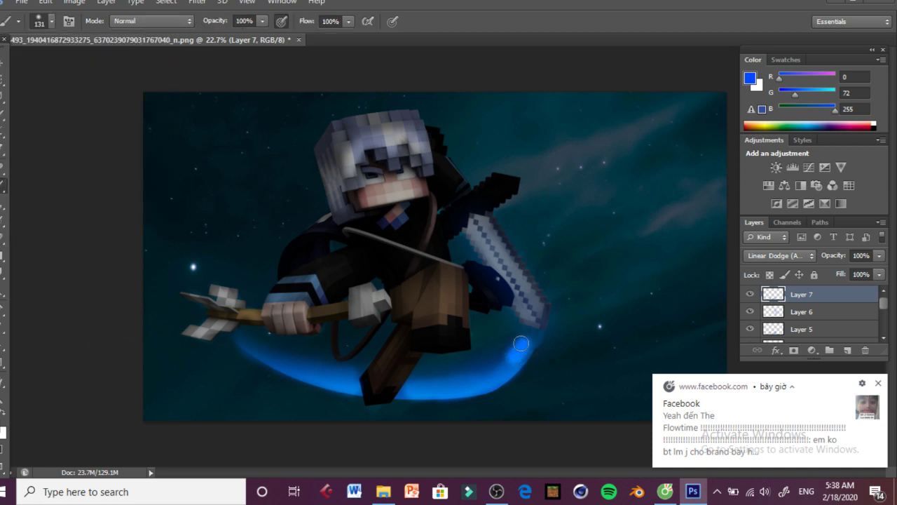
{"action": "left_click_drag", "start_coordinate": [521, 343], "coordinate": [527, 303]}
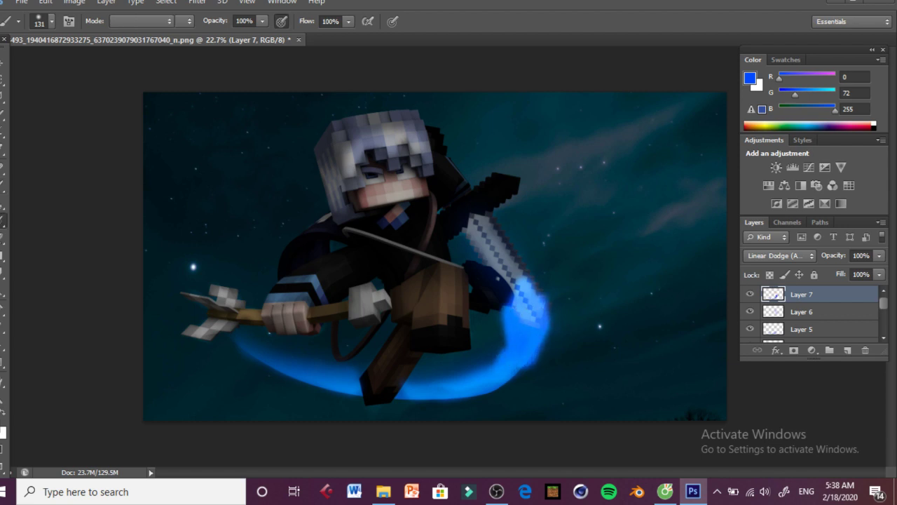
Step: Trim the blue paint on the blade and outside the trail's curve near the sword's tip with the 277 px eraser
{"action": "key", "text": "e"}
{"action": "left_click_drag", "start_coordinate": [504, 348], "coordinate": [510, 269]}
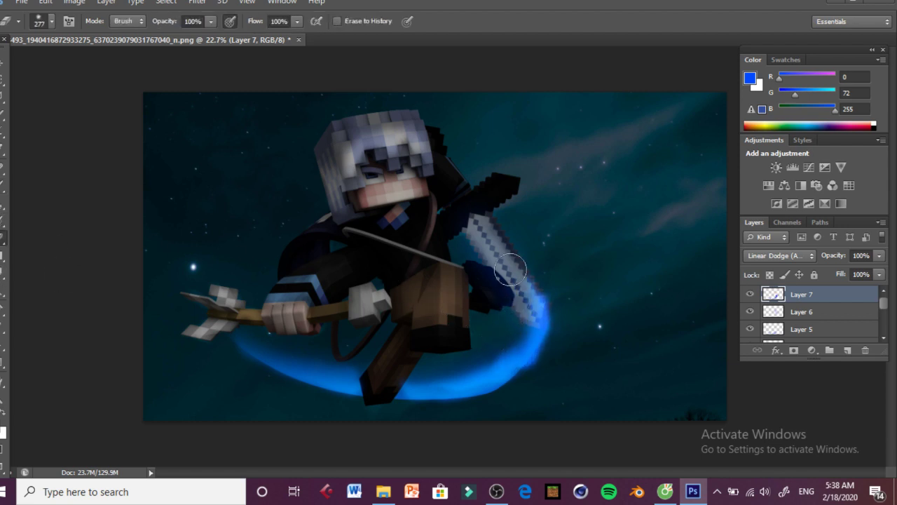
{"action": "left_click_drag", "start_coordinate": [567, 353], "coordinate": [545, 391]}
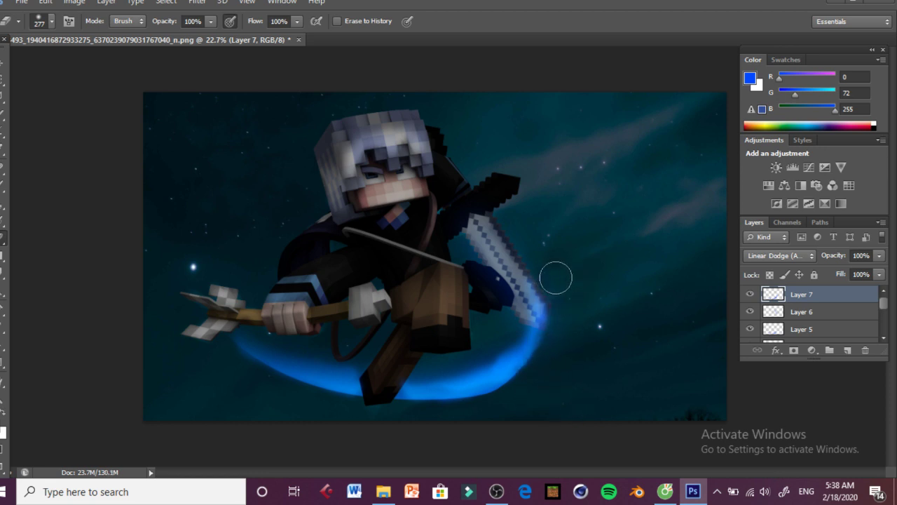
Step: Look at the YouTube live stream's preview and chat in the browser, and switch back to Photoshop
{"action": "left_click", "coordinate": [664, 490]}
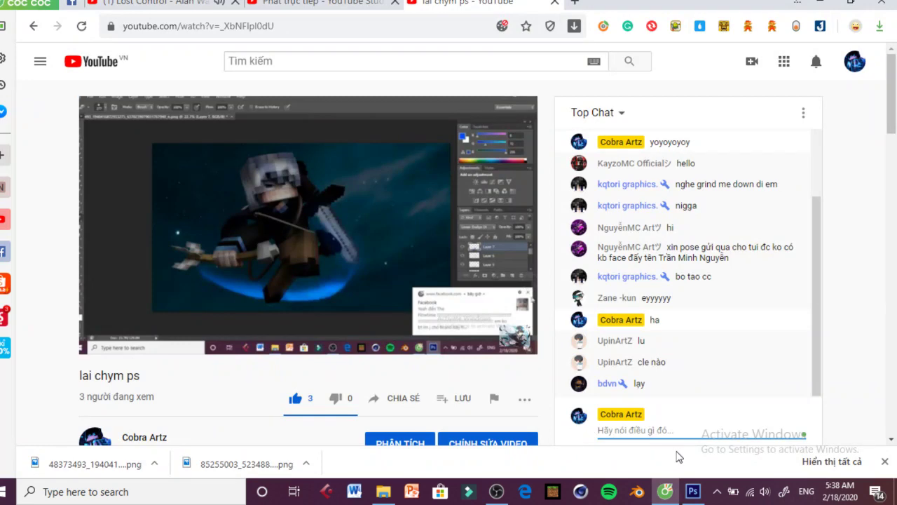
{"action": "left_click", "coordinate": [664, 491]}
{"action": "left_click", "coordinate": [665, 493]}
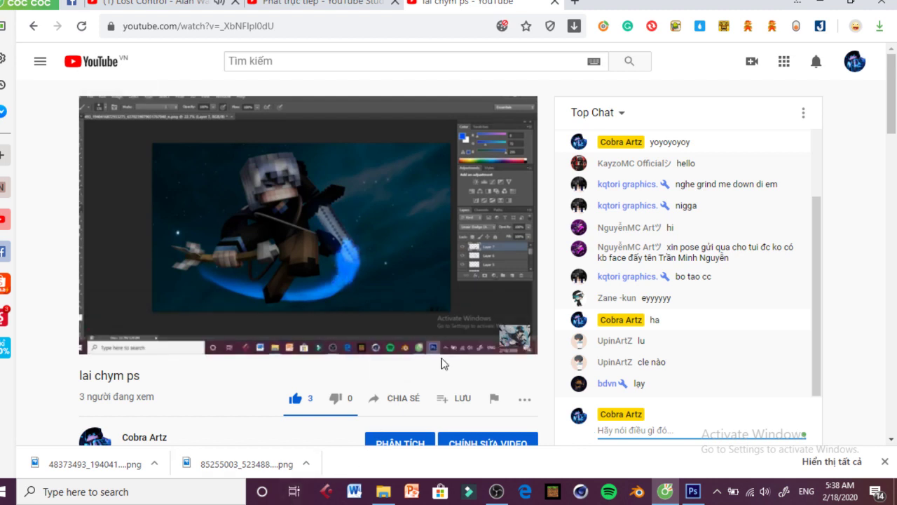
{"action": "left_click", "coordinate": [692, 491]}
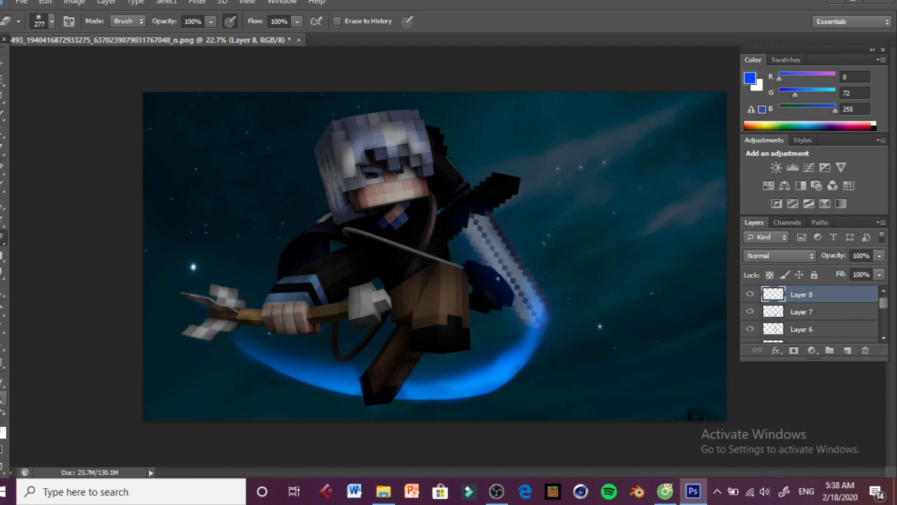
Step: Choose the 40 px streaked brush preset at the end of the brush list and set its size to 96 px
{"action": "key", "text": "z"}
{"action": "left_click_drag", "start_coordinate": [323, 320], "coordinate": [356, 340]}
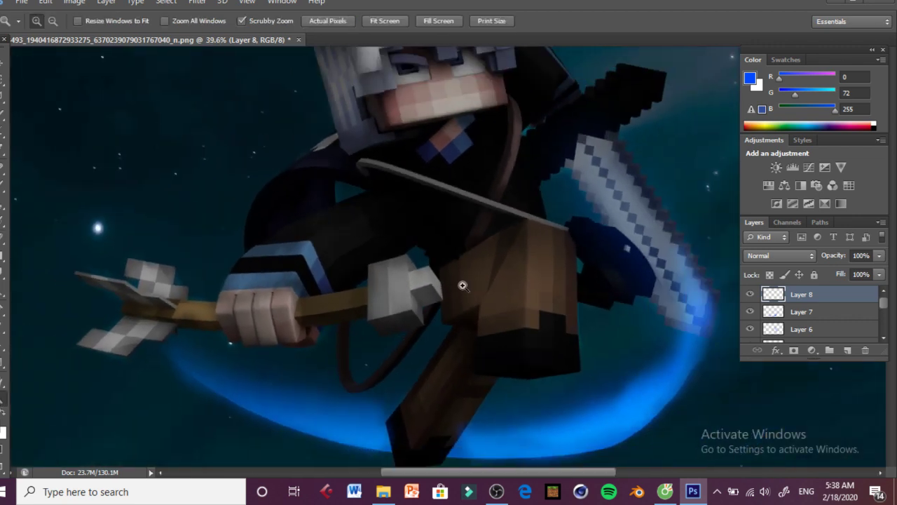
{"action": "scroll", "coordinate": [489, 303], "scroll_direction": "down", "scroll_amount": 3}
{"action": "left_click_drag", "start_coordinate": [431, 407], "coordinate": [476, 422]}
{"action": "scroll", "coordinate": [458, 358], "scroll_direction": "up", "scroll_amount": 1}
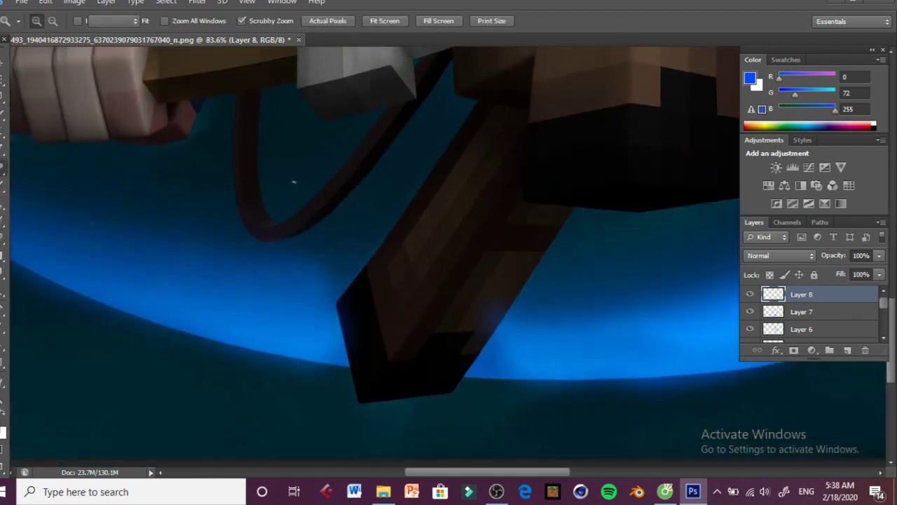
{"action": "left_click", "coordinate": [2, 167]}
{"action": "left_click", "coordinate": [2, 184]}
{"action": "left_click", "coordinate": [51, 21]}
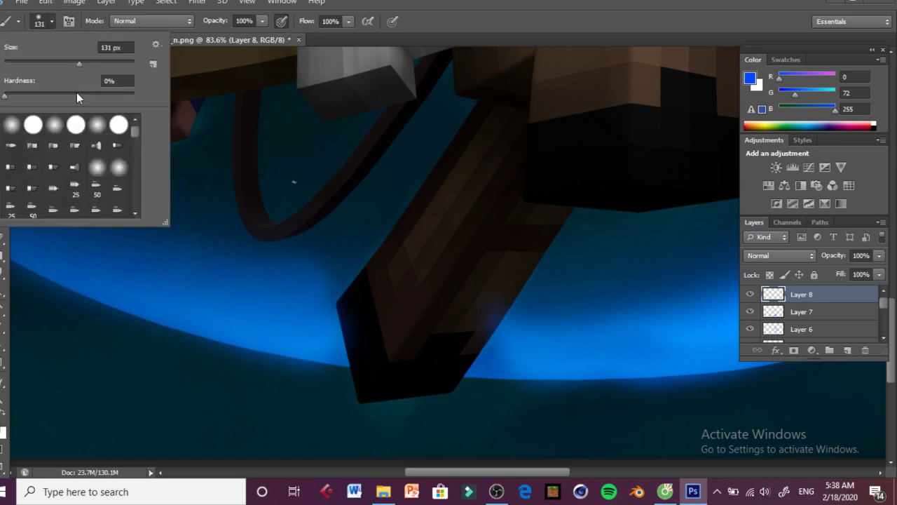
{"action": "scroll", "coordinate": [126, 174], "scroll_direction": "down", "scroll_amount": 5}
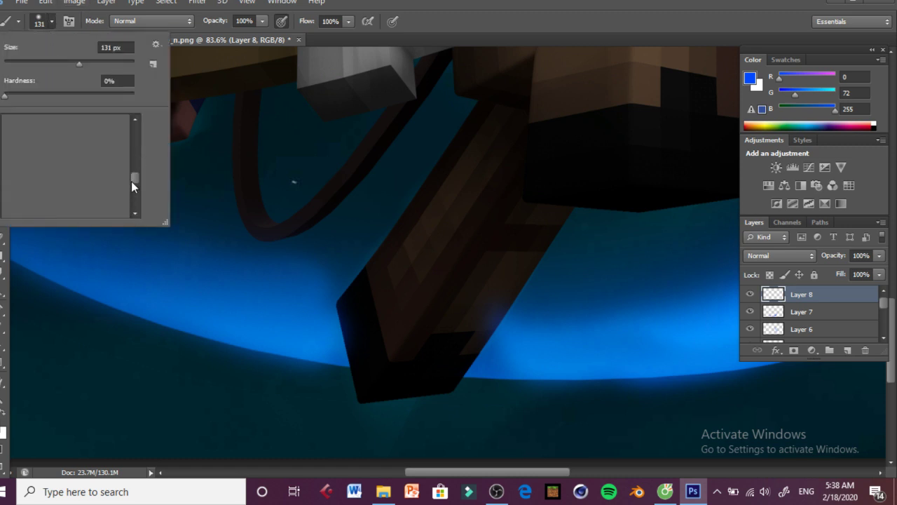
{"action": "left_click_drag", "start_coordinate": [131, 181], "coordinate": [137, 196]}
{"action": "left_click", "coordinate": [97, 206]}
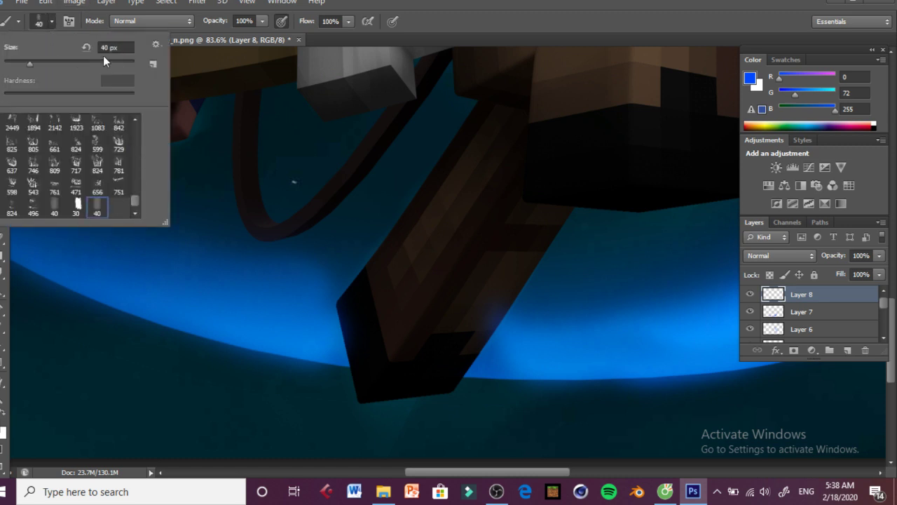
{"action": "key", "text": "Return"}
Step: Paint a blue stroke along the lower leg's edge facing the trail on Layer 8 and set the layer to Linear Dodge (Add)
{"action": "mouse_move", "coordinate": [512, 243]}
{"action": "left_mouse_down"}
{"action": "mouse_move", "coordinate": [439, 369]}
{"action": "mouse_move", "coordinate": [527, 230]}
{"action": "mouse_move", "coordinate": [446, 374]}
{"action": "mouse_move", "coordinate": [511, 269]}
{"action": "mouse_move", "coordinate": [498, 265]}
{"action": "left_mouse_up"}
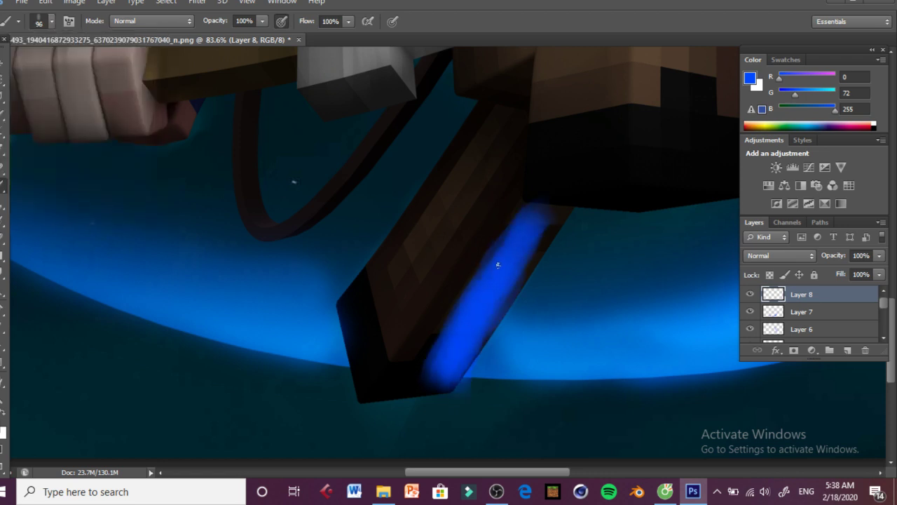
{"action": "left_click_drag", "start_coordinate": [532, 232], "coordinate": [499, 285]}
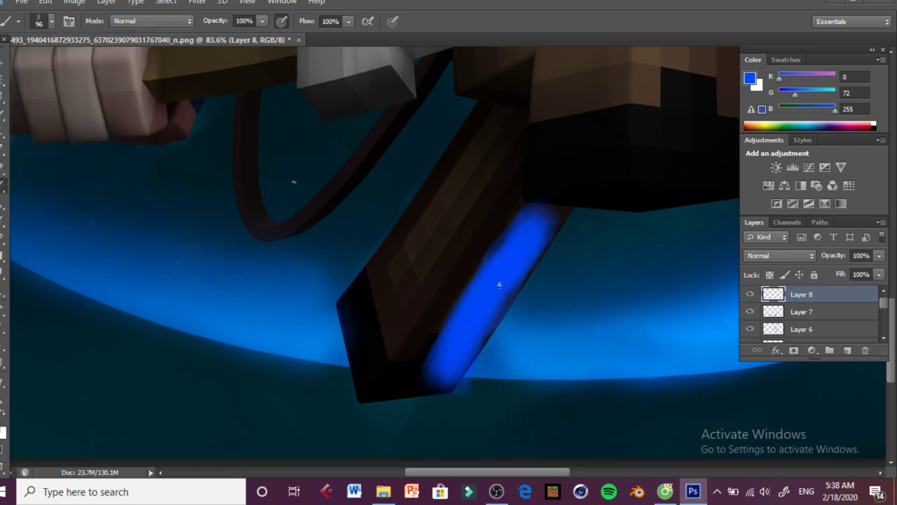
{"action": "left_click", "coordinate": [804, 253]}
{"action": "left_click", "coordinate": [787, 125]}
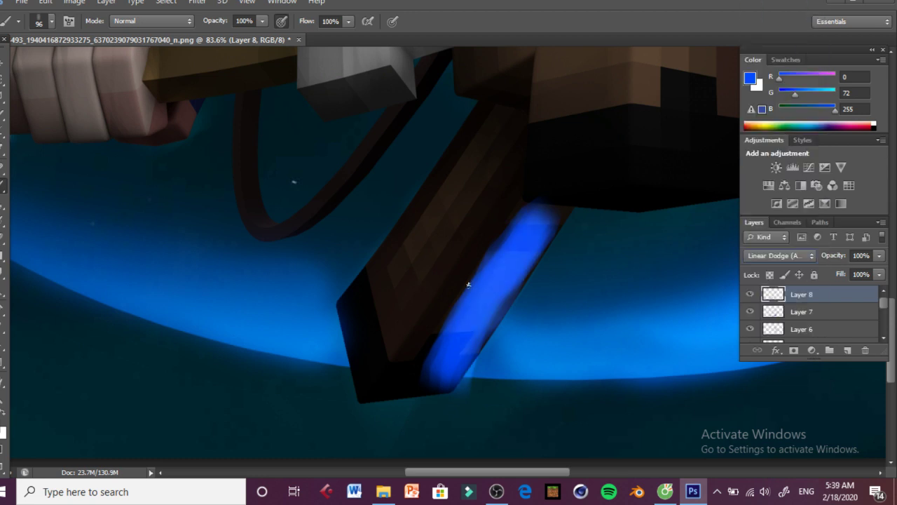
Step: Fade the inner side and lower end of the blue stroke on the lower leg with the 277 px eraser
{"action": "left_click", "coordinate": [4, 238]}
{"action": "mouse_move", "coordinate": [395, 271]}
{"action": "left_mouse_down"}
{"action": "mouse_move", "coordinate": [311, 360]}
{"action": "mouse_move", "coordinate": [452, 221]}
{"action": "mouse_move", "coordinate": [515, 187]}
{"action": "mouse_move", "coordinate": [542, 124]}
{"action": "left_mouse_up"}
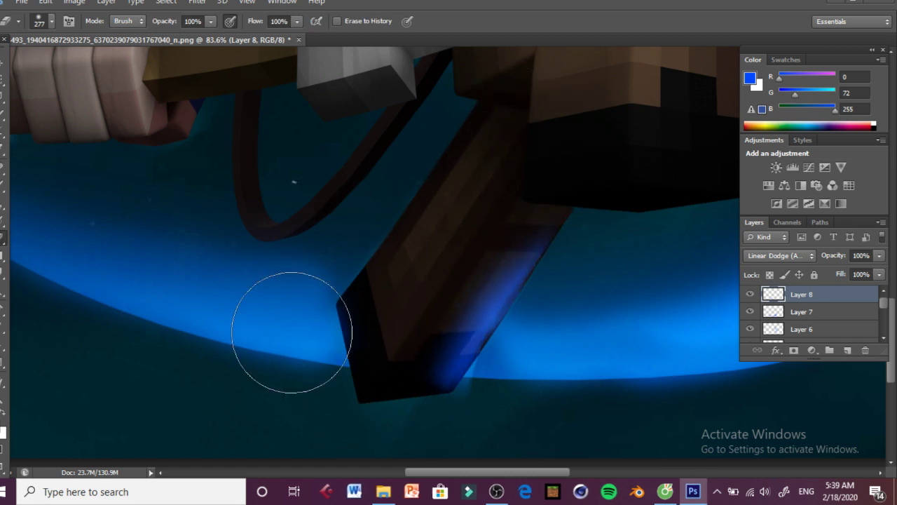
{"action": "mouse_move", "coordinate": [292, 332]}
{"action": "left_mouse_down"}
{"action": "mouse_move", "coordinate": [387, 262]}
{"action": "mouse_move", "coordinate": [420, 386]}
{"action": "mouse_move", "coordinate": [366, 355]}
{"action": "mouse_move", "coordinate": [437, 219]}
{"action": "left_mouse_up"}
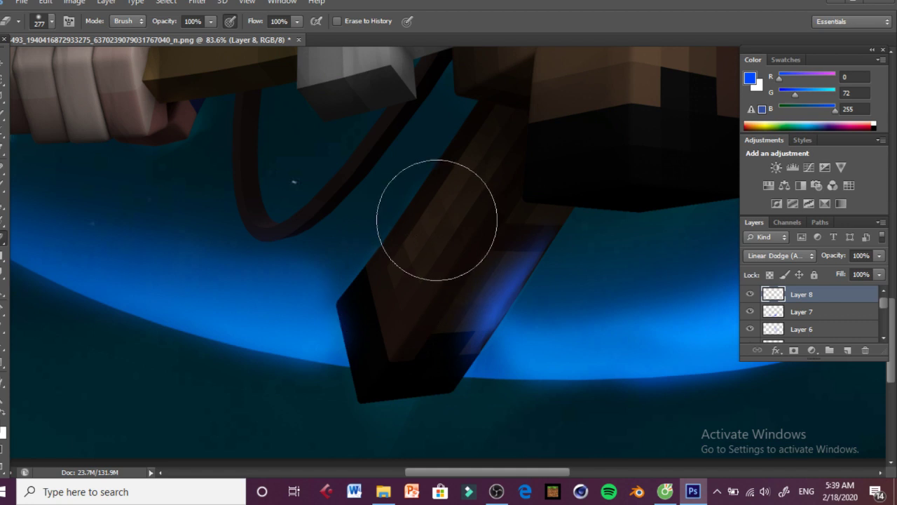
{"action": "key", "text": "v"}
{"action": "left_click_drag", "start_coordinate": [537, 312], "coordinate": [501, 291]}
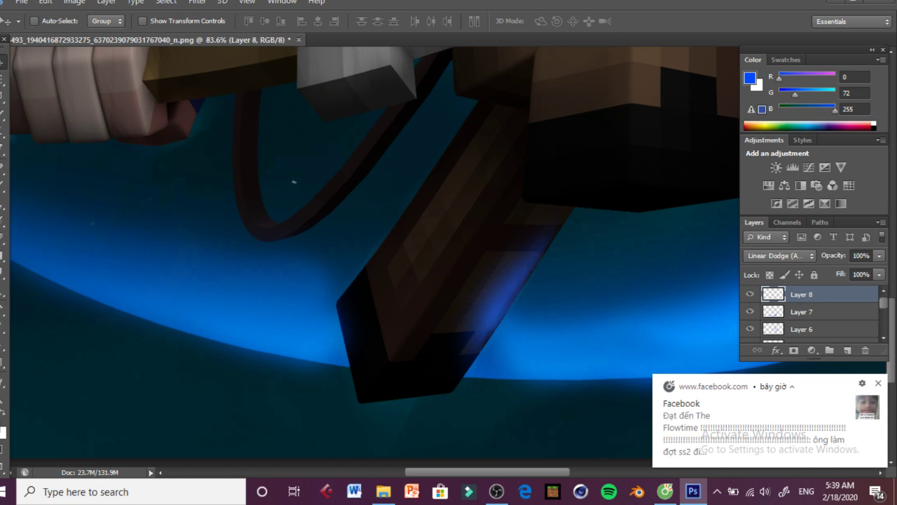
{"action": "key", "text": "z"}
{"action": "left_click_drag", "start_coordinate": [323, 330], "coordinate": [232, 276]}
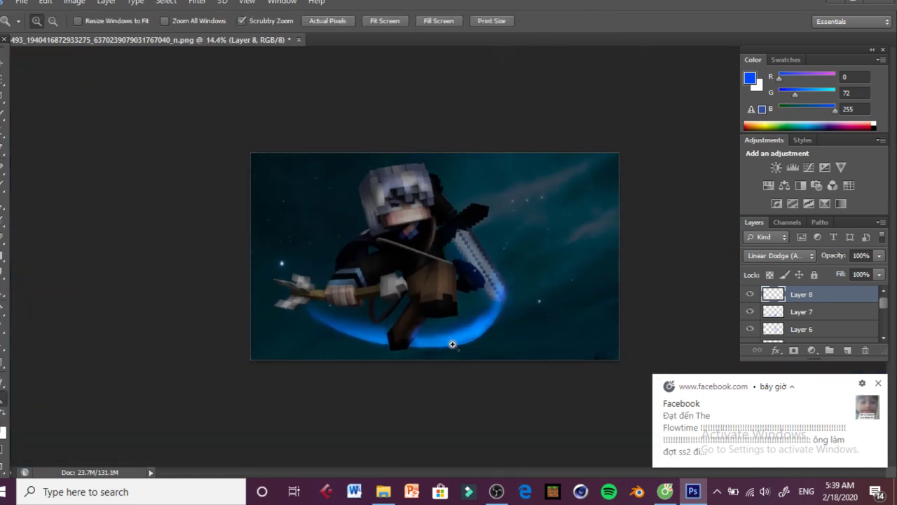
Step: Erase most of the remaining blue on the lower leg, leaving a faint glow beside the trail
{"action": "left_click_drag", "start_coordinate": [452, 344], "coordinate": [561, 363]}
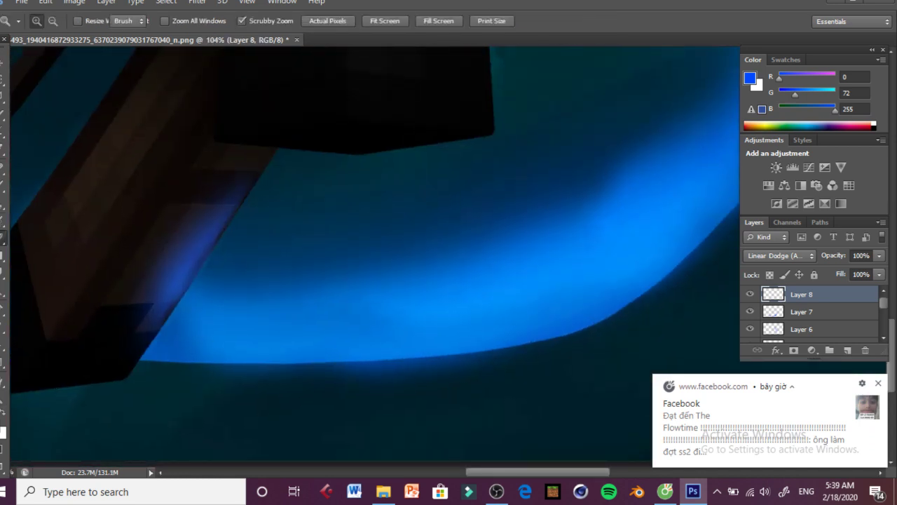
{"action": "key", "text": "e"}
{"action": "left_click_drag", "start_coordinate": [101, 241], "coordinate": [145, 164]}
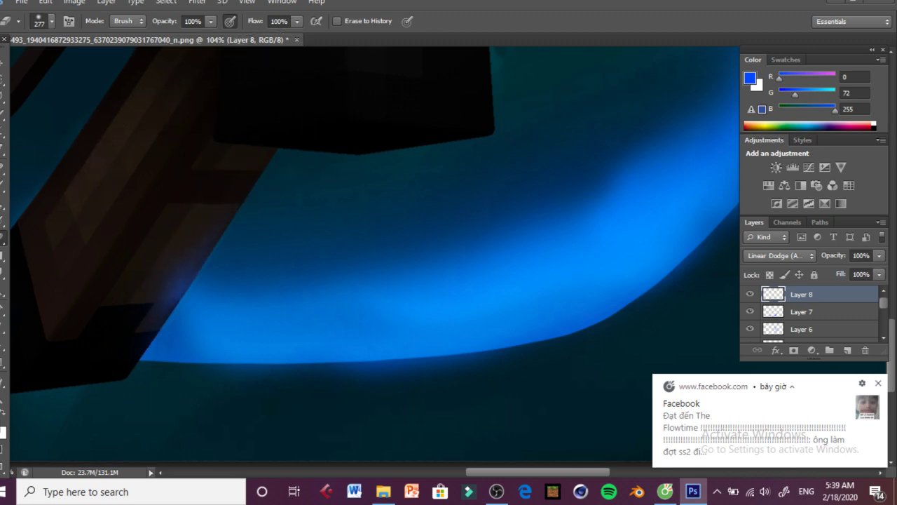
Step: Paint blue down the raised leg's edge facing the sword, using the 96 px brush and filling gaps at 149 px
{"action": "left_click", "coordinate": [4, 399]}
{"action": "left_click_drag", "start_coordinate": [53, 371], "coordinate": [42, 354]}
{"action": "left_click_drag", "start_coordinate": [136, 159], "coordinate": [195, 181]}
{"action": "left_click_drag", "start_coordinate": [538, 371], "coordinate": [593, 371]}
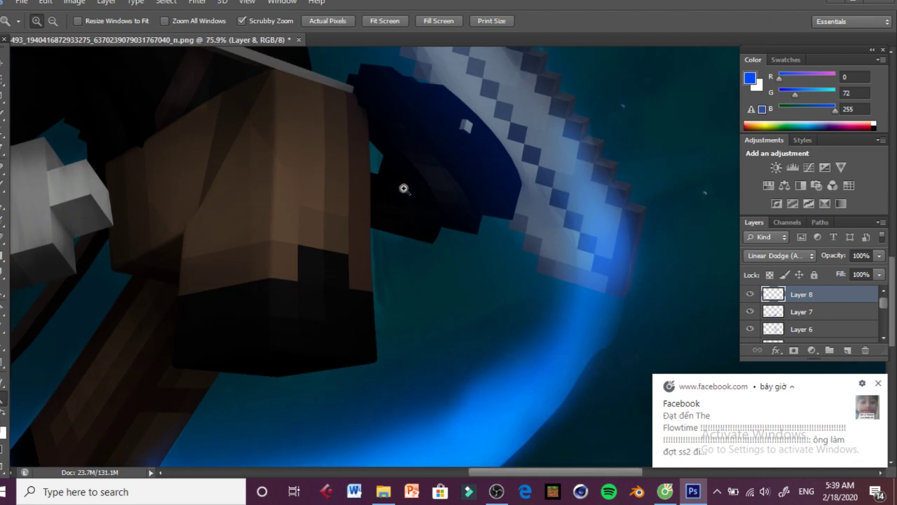
{"action": "scroll", "coordinate": [404, 188], "scroll_direction": "up", "scroll_amount": 3}
{"action": "left_click", "coordinate": [3, 202]}
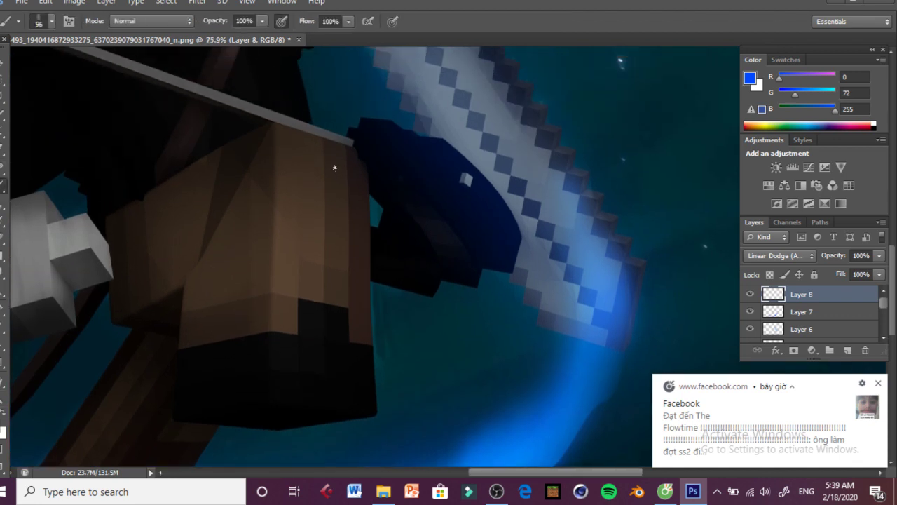
{"action": "mouse_move", "coordinate": [335, 167]}
{"action": "left_mouse_down"}
{"action": "mouse_move", "coordinate": [327, 243]}
{"action": "mouse_move", "coordinate": [340, 191]}
{"action": "mouse_move", "coordinate": [352, 194]}
{"action": "mouse_move", "coordinate": [346, 386]}
{"action": "mouse_move", "coordinate": [355, 401]}
{"action": "mouse_move", "coordinate": [367, 366]}
{"action": "mouse_move", "coordinate": [337, 318]}
{"action": "mouse_move", "coordinate": [338, 265]}
{"action": "mouse_move", "coordinate": [321, 375]}
{"action": "mouse_move", "coordinate": [298, 383]}
{"action": "mouse_move", "coordinate": [321, 161]}
{"action": "mouse_move", "coordinate": [300, 301]}
{"action": "mouse_move", "coordinate": [324, 276]}
{"action": "left_mouse_up"}
{"action": "left_click", "coordinate": [51, 21]}
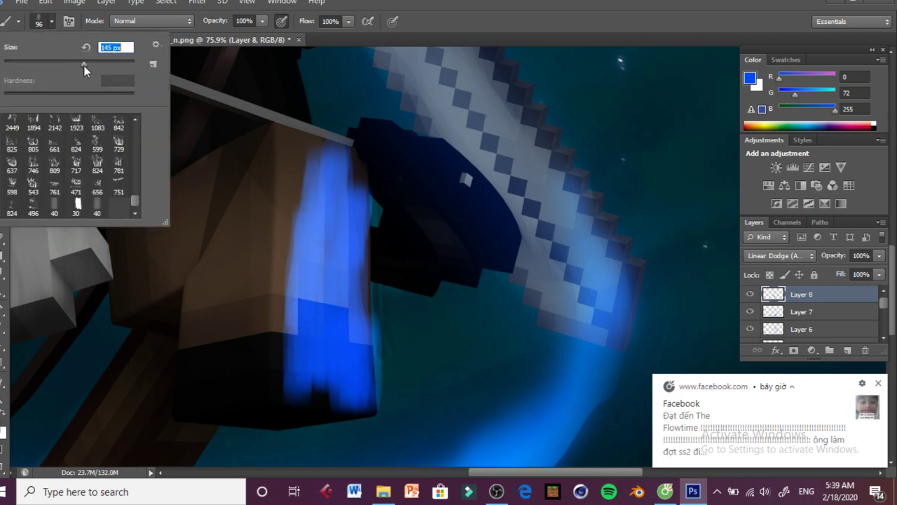
{"action": "mouse_move", "coordinate": [329, 179]}
{"action": "left_mouse_down"}
{"action": "mouse_move", "coordinate": [338, 390]}
{"action": "mouse_move", "coordinate": [339, 251]}
{"action": "mouse_move", "coordinate": [355, 271]}
{"action": "mouse_move", "coordinate": [358, 331]}
{"action": "left_mouse_up"}
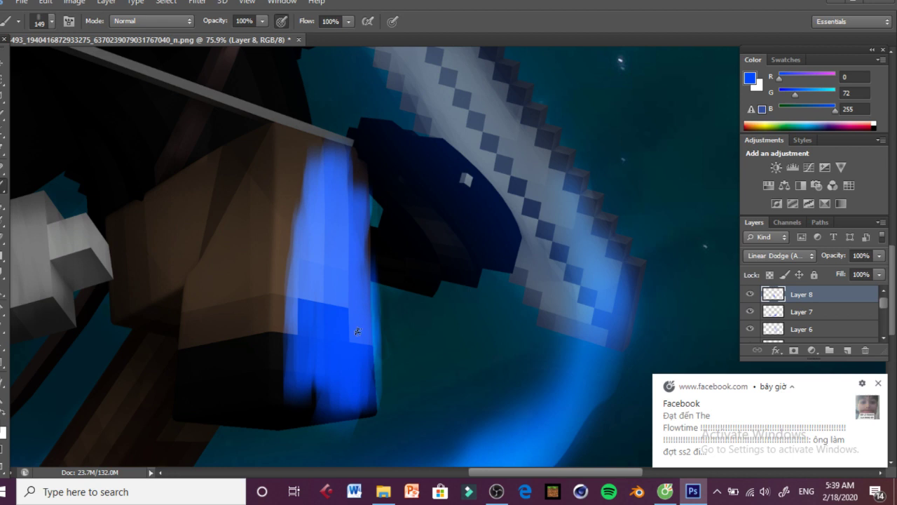
Step: Trim the raised leg's blue paint to a thin rim light along its outer edge with the 277 px eraser
{"action": "key", "text": "e"}
{"action": "mouse_move", "coordinate": [286, 437]}
{"action": "left_mouse_down"}
{"action": "mouse_move", "coordinate": [246, 423]}
{"action": "mouse_move", "coordinate": [270, 347]}
{"action": "mouse_move", "coordinate": [265, 226]}
{"action": "mouse_move", "coordinate": [281, 148]}
{"action": "mouse_move", "coordinate": [324, 110]}
{"action": "mouse_move", "coordinate": [267, 205]}
{"action": "mouse_move", "coordinate": [259, 417]}
{"action": "mouse_move", "coordinate": [282, 419]}
{"action": "mouse_move", "coordinate": [298, 434]}
{"action": "mouse_move", "coordinate": [292, 446]}
{"action": "mouse_move", "coordinate": [314, 446]}
{"action": "mouse_move", "coordinate": [463, 306]}
{"action": "left_mouse_up"}
{"action": "left_click_drag", "start_coordinate": [286, 317], "coordinate": [301, 374]}
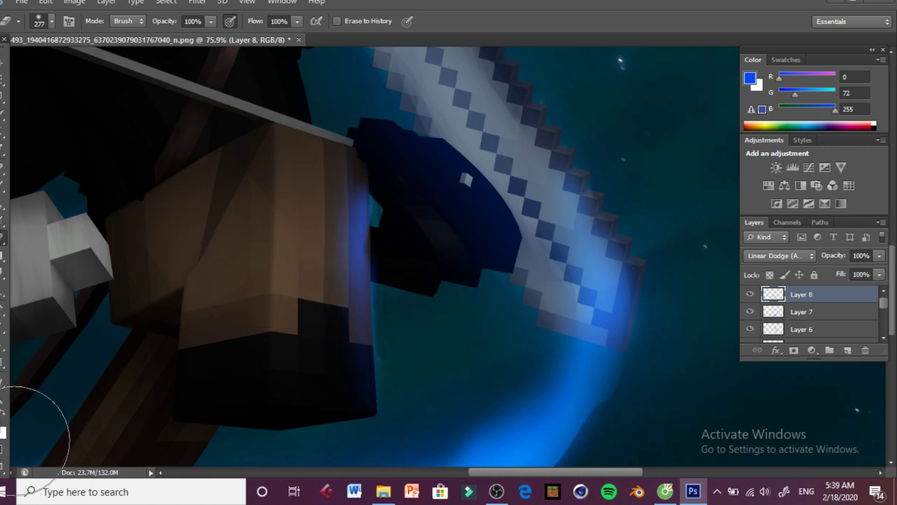
{"action": "left_click", "coordinate": [1, 400]}
{"action": "left_click_drag", "start_coordinate": [315, 292], "coordinate": [210, 294]}
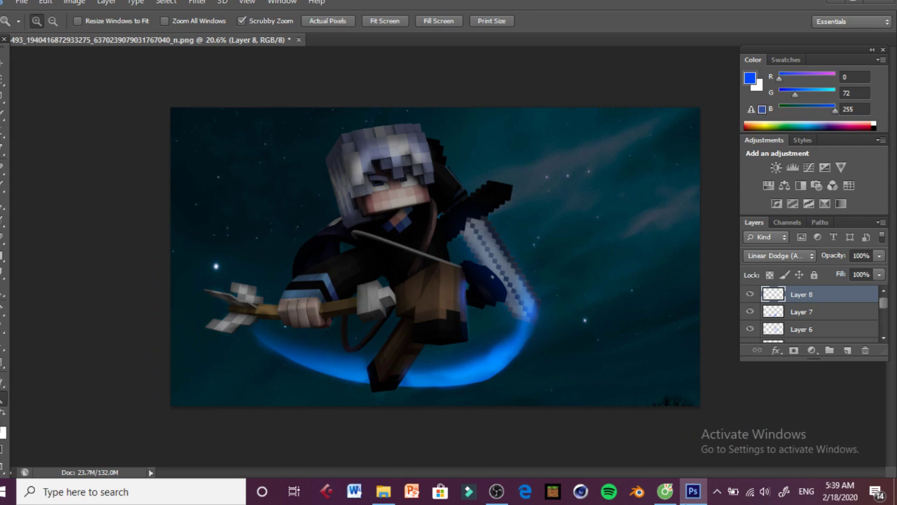
Step: Switch to the browser, play "Hearts & Colors - F**k It Up" from the YouTube playlist and skip the ad
{"action": "left_click", "coordinate": [664, 492]}
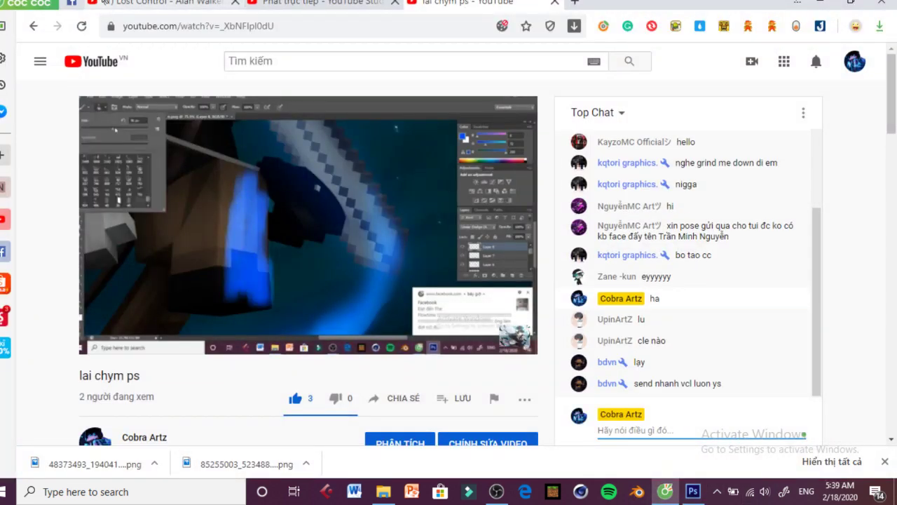
{"action": "left_click", "coordinate": [103, 3]}
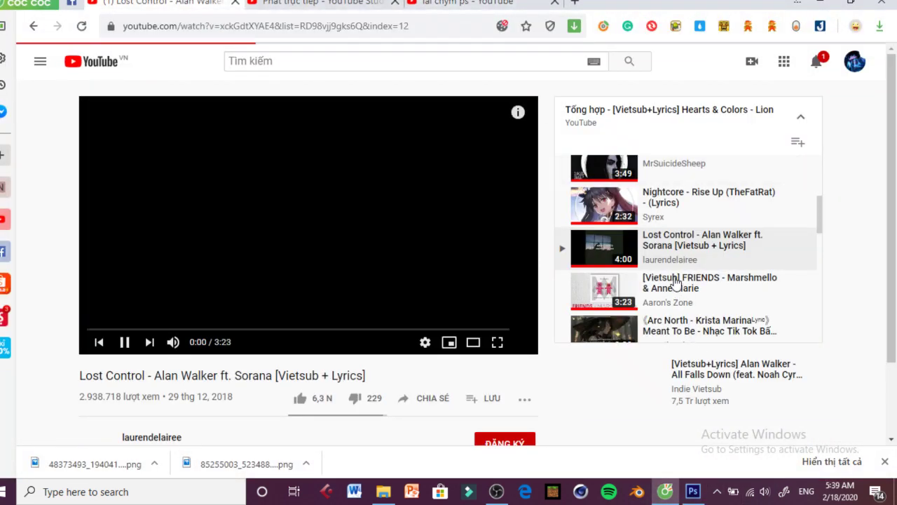
{"action": "left_click", "coordinate": [675, 283]}
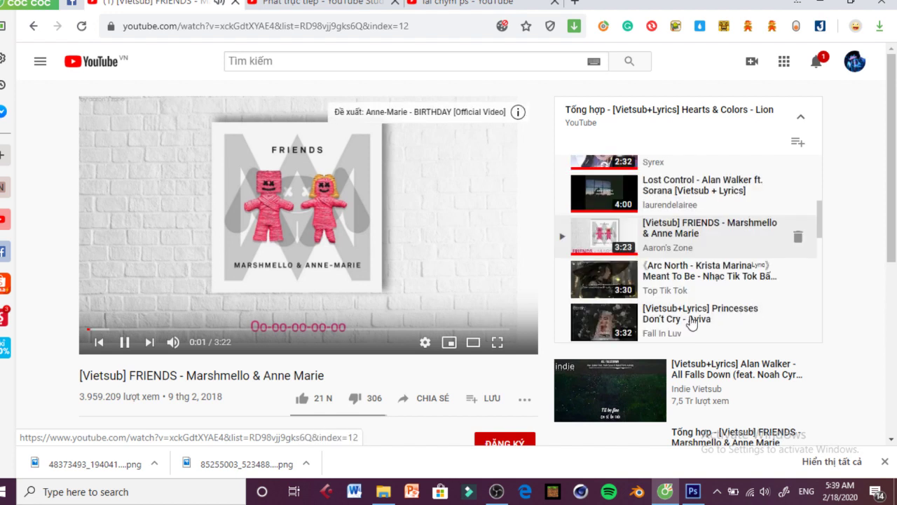
{"action": "scroll", "coordinate": [683, 308], "scroll_direction": "down", "scroll_amount": 3}
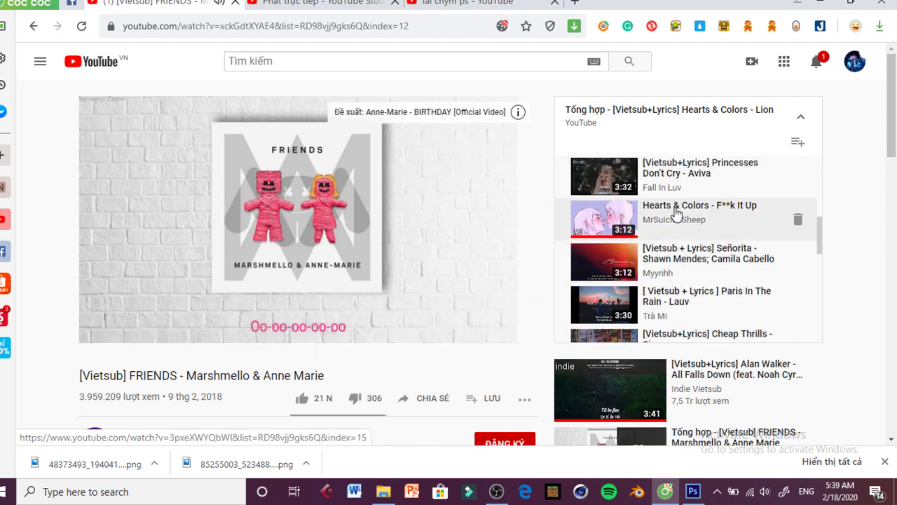
{"action": "left_click", "coordinate": [675, 212]}
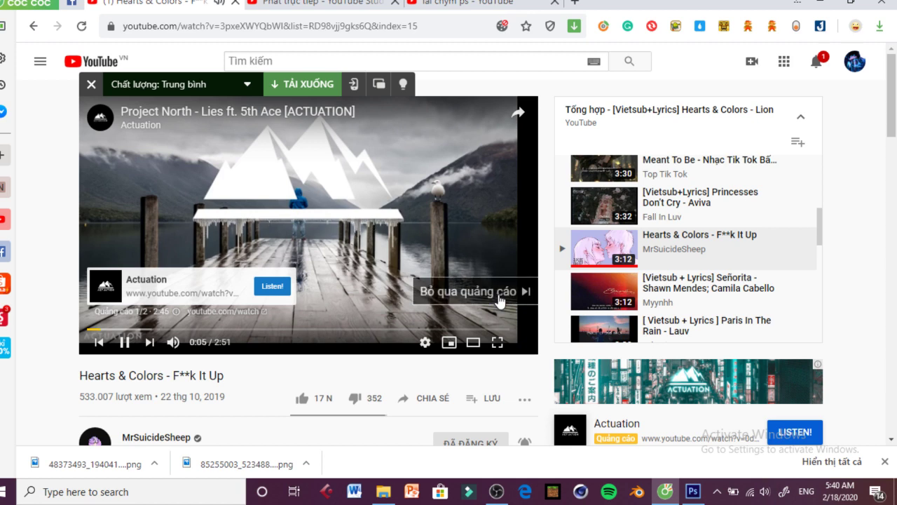
{"action": "left_click", "coordinate": [500, 300]}
Step: Look at the live stream page, then examine the shared character renders in the AMON SCHOOL group chat on Facebook
{"action": "left_click", "coordinate": [477, 4]}
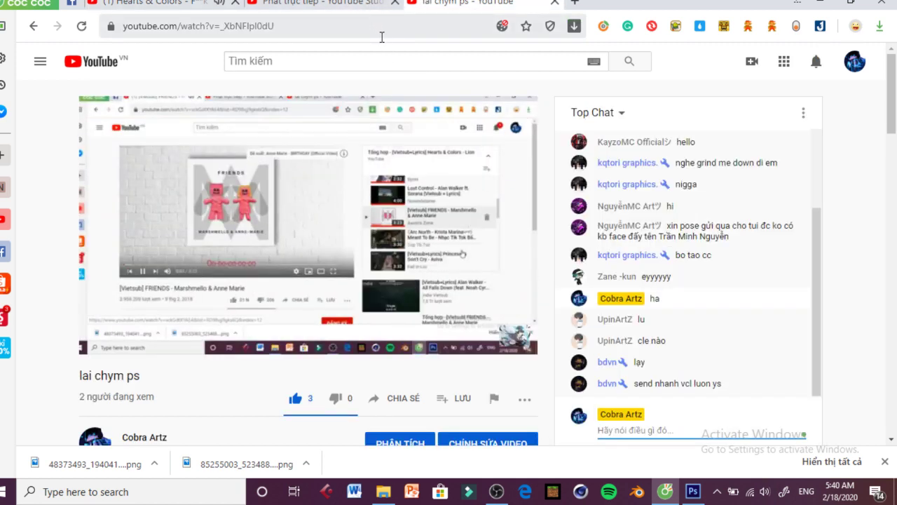
{"action": "left_click", "coordinate": [83, 4]}
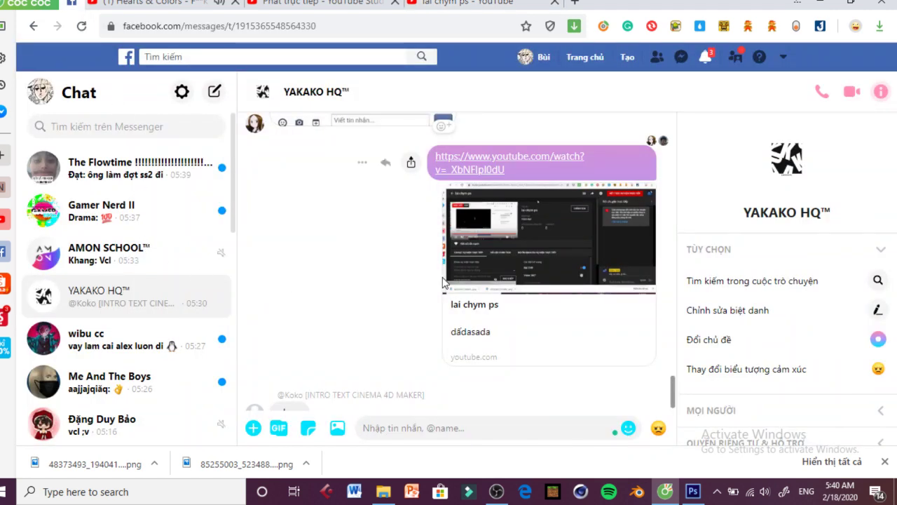
{"action": "left_click", "coordinate": [81, 257]}
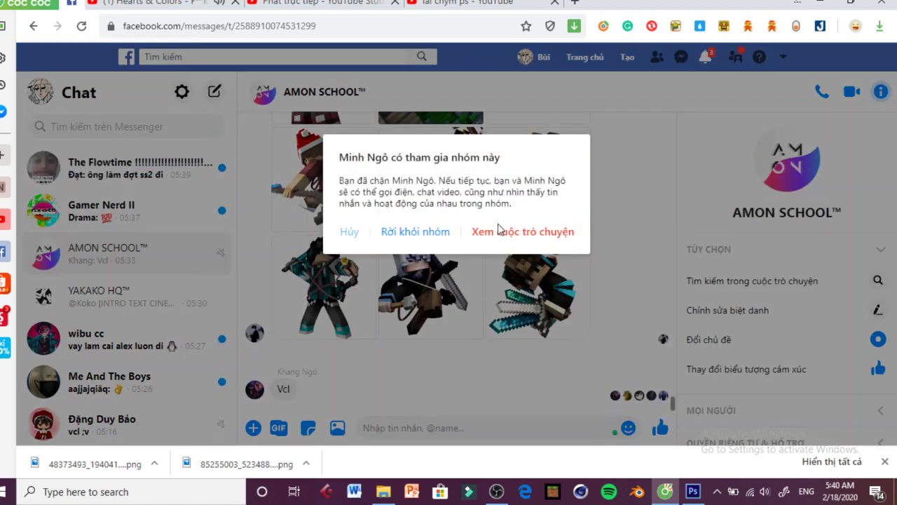
{"action": "left_click", "coordinate": [502, 235]}
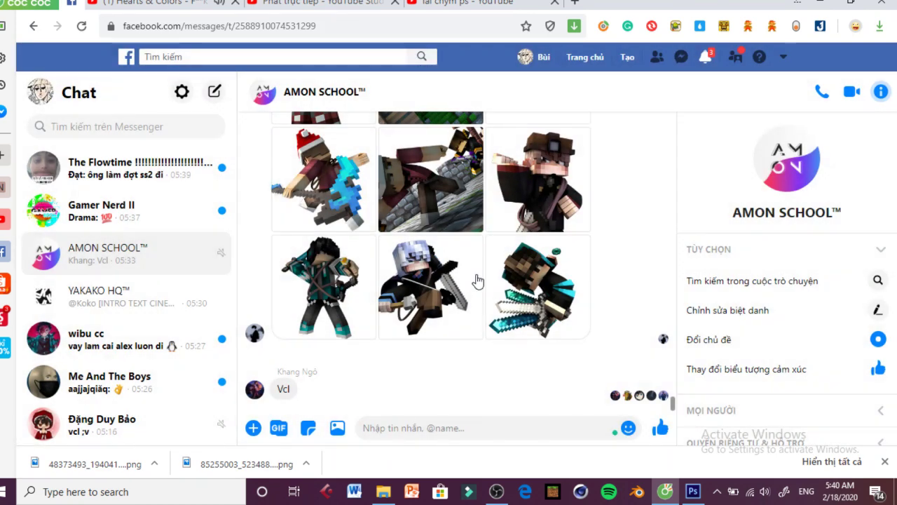
{"action": "scroll", "coordinate": [476, 280], "scroll_direction": "up", "scroll_amount": 10}
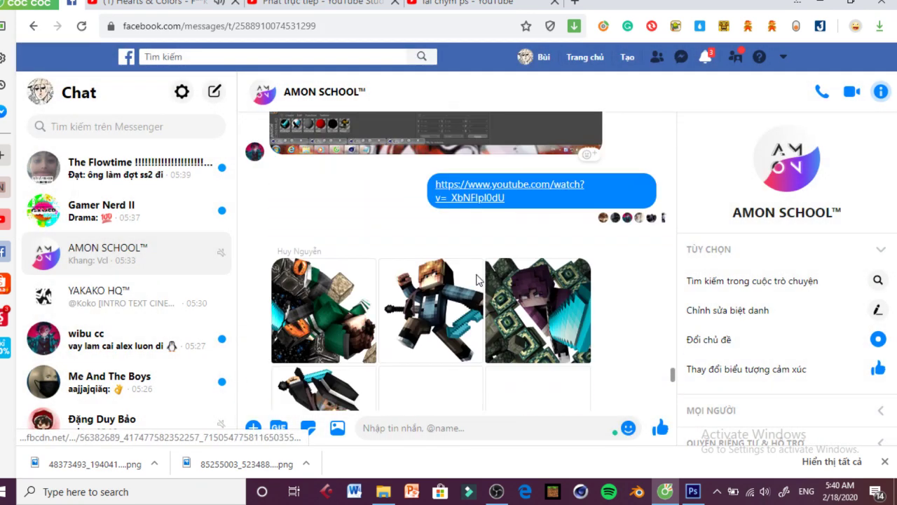
{"action": "scroll", "coordinate": [477, 280], "scroll_direction": "down", "scroll_amount": 8}
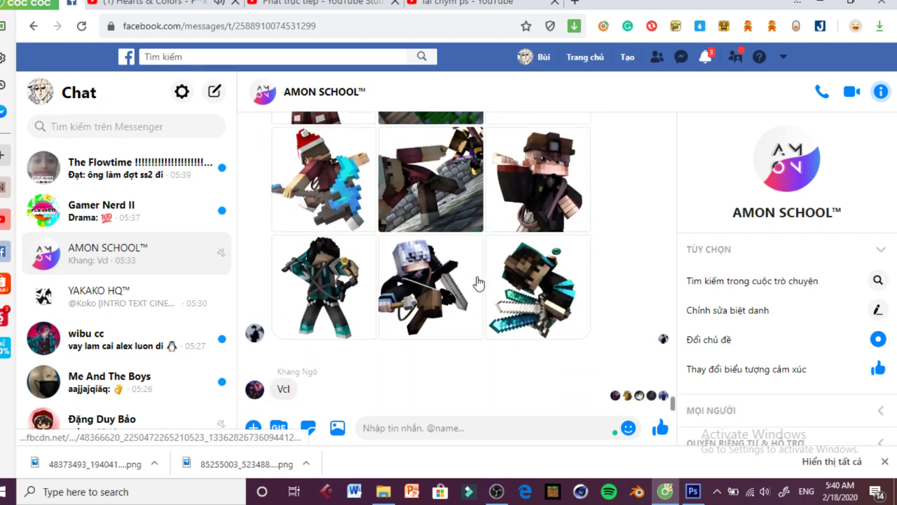
{"action": "scroll", "coordinate": [477, 283], "scroll_direction": "up", "scroll_amount": 2}
{"action": "scroll", "coordinate": [476, 282], "scroll_direction": "down", "scroll_amount": 2}
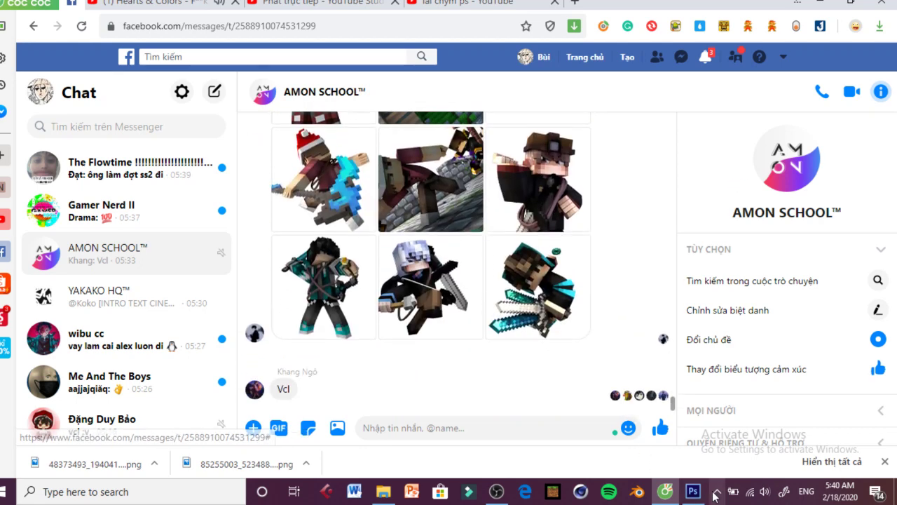
Step: Switch back to Photoshop and set the Brush size to 58 px for painting on the character's torso beside the sword
{"action": "left_click", "coordinate": [691, 492]}
{"action": "left_click_drag", "start_coordinate": [466, 332], "coordinate": [526, 337]}
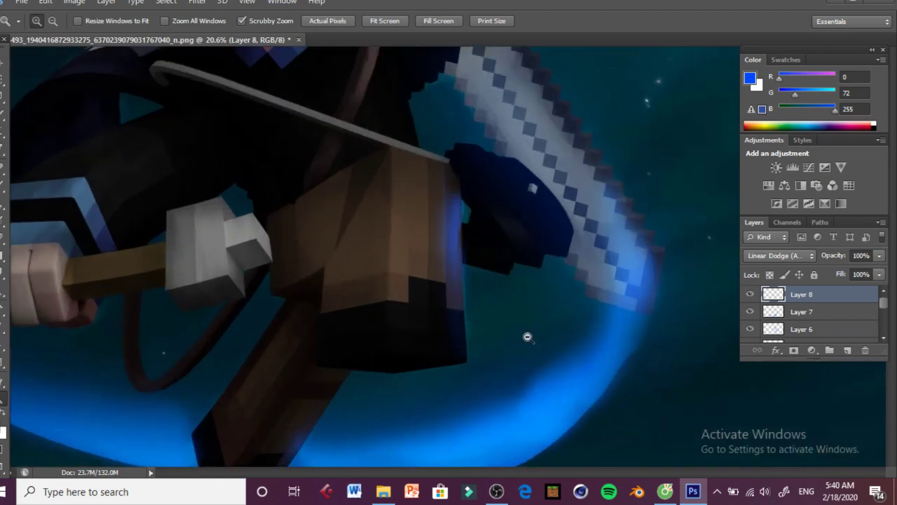
{"action": "left_click_drag", "start_coordinate": [502, 249], "coordinate": [75, 260]}
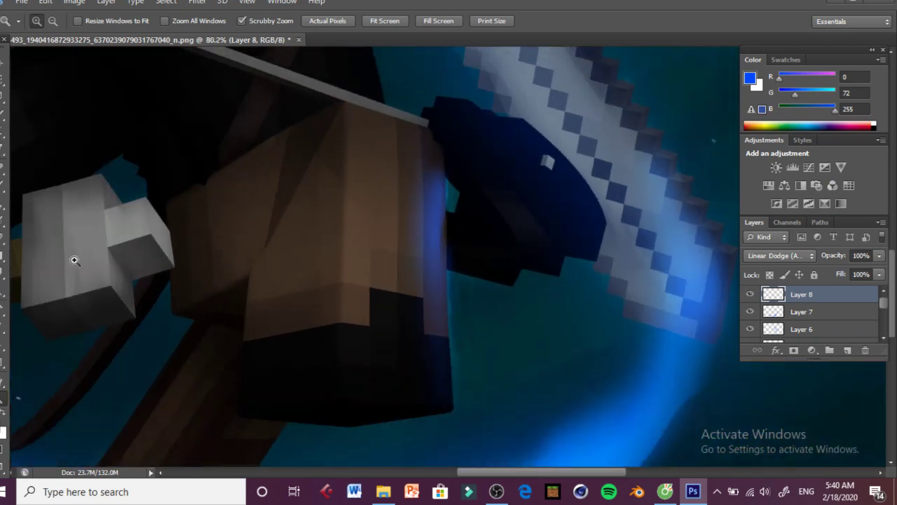
{"action": "left_click", "coordinate": [6, 252]}
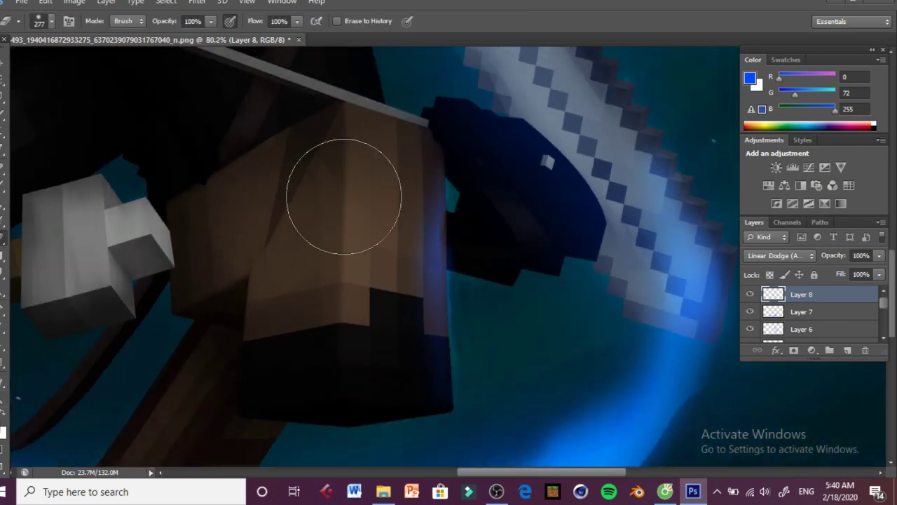
{"action": "left_click", "coordinate": [4, 398]}
{"action": "left_click_drag", "start_coordinate": [357, 301], "coordinate": [270, 293]}
{"action": "left_click_drag", "start_coordinate": [514, 199], "coordinate": [582, 198]}
{"action": "scroll", "coordinate": [486, 231], "scroll_direction": "down", "scroll_amount": 2}
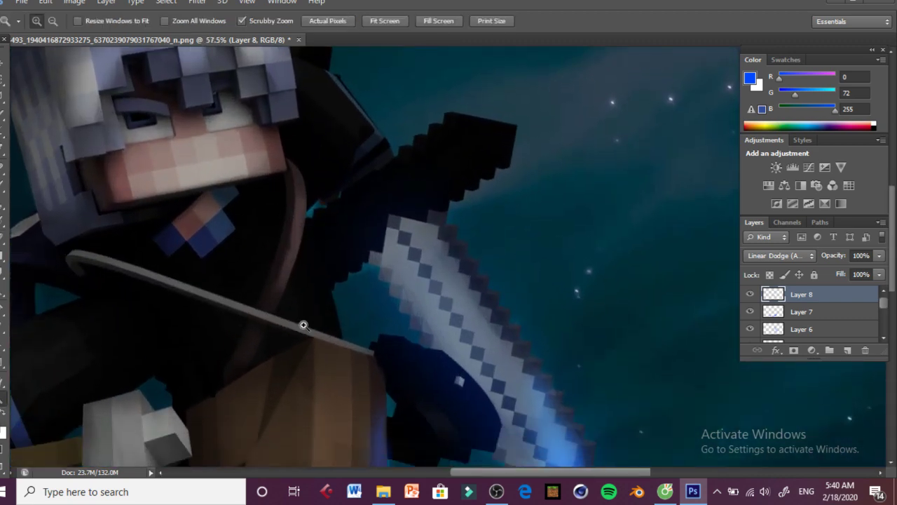
{"action": "left_click_drag", "start_coordinate": [302, 324], "coordinate": [333, 320]}
{"action": "left_click", "coordinate": [4, 186]}
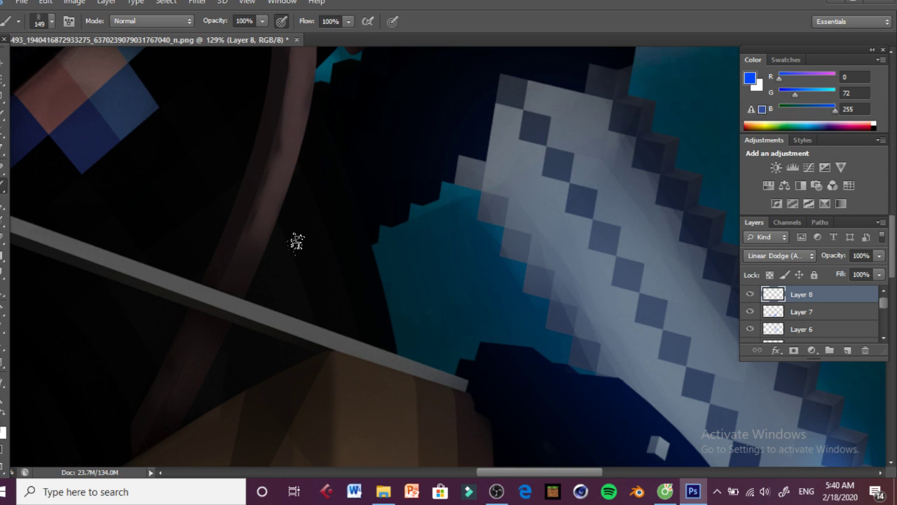
{"action": "left_click", "coordinate": [52, 19]}
{"action": "type", "text": "58"}
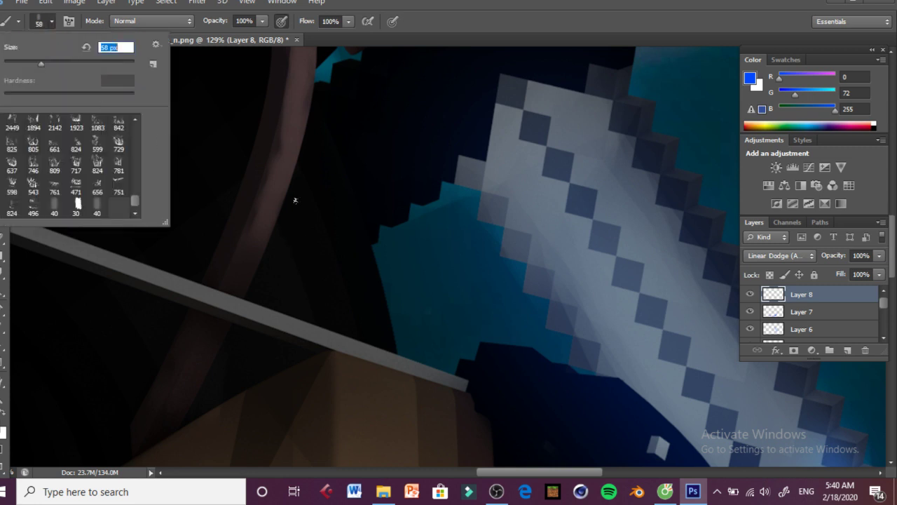
{"action": "key", "text": "Return"}
{"action": "mouse_move", "coordinate": [337, 216]}
{"action": "left_mouse_down"}
{"action": "mouse_move", "coordinate": [363, 280]}
{"action": "mouse_move", "coordinate": [366, 218]}
{"action": "mouse_move", "coordinate": [369, 259]}
{"action": "left_mouse_up"}
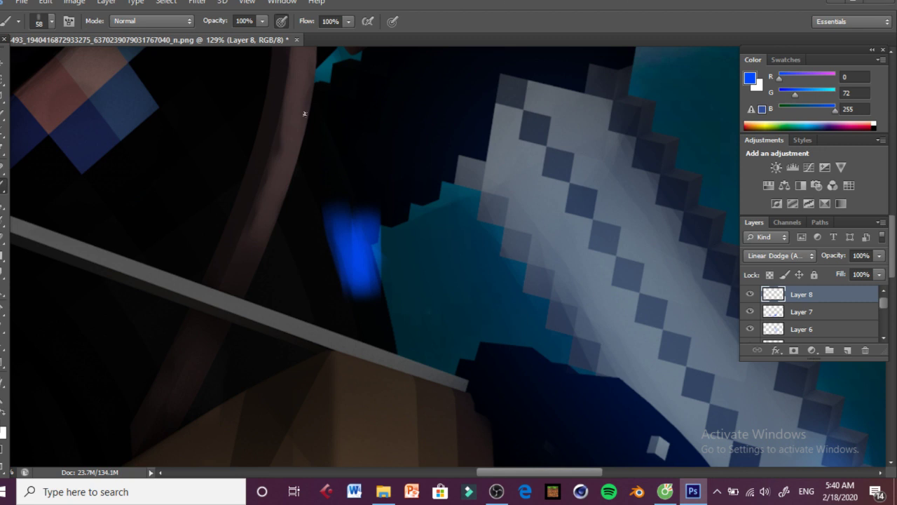
{"action": "left_click", "coordinate": [45, 3]}
{"action": "left_click", "coordinate": [53, 28]}
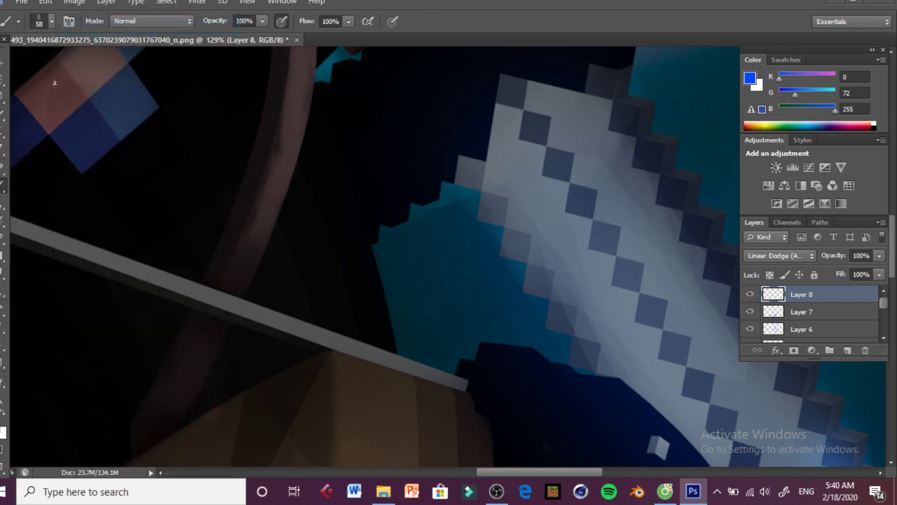
Step: Paint blue rim light along the chest strap and the torso edge facing the sword, and soften it with the 277 px eraser
{"action": "mouse_move", "coordinate": [321, 165]}
{"action": "left_mouse_down"}
{"action": "mouse_move", "coordinate": [336, 243]}
{"action": "mouse_move", "coordinate": [346, 252]}
{"action": "mouse_move", "coordinate": [327, 174]}
{"action": "mouse_move", "coordinate": [367, 311]}
{"action": "mouse_move", "coordinate": [376, 311]}
{"action": "mouse_move", "coordinate": [362, 304]}
{"action": "mouse_move", "coordinate": [324, 202]}
{"action": "mouse_move", "coordinate": [318, 230]}
{"action": "mouse_move", "coordinate": [331, 278]}
{"action": "mouse_move", "coordinate": [304, 284]}
{"action": "left_mouse_up"}
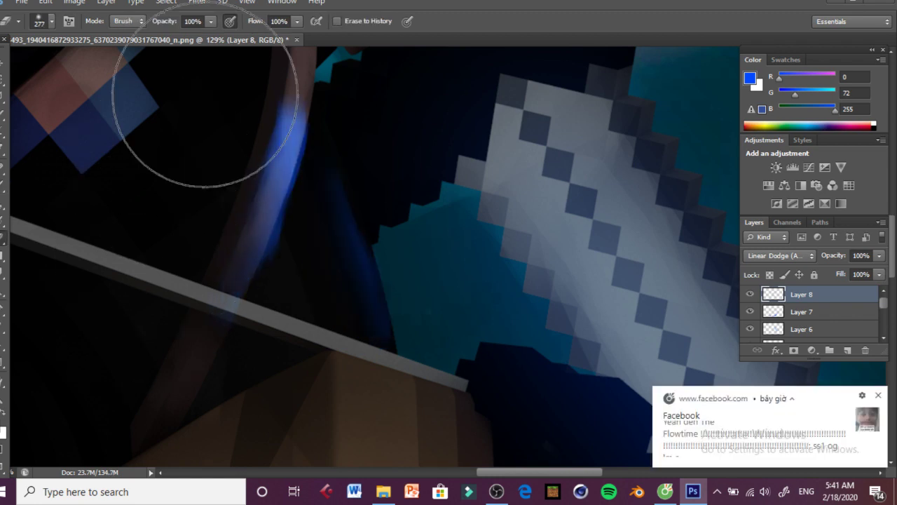
{"action": "left_click_drag", "start_coordinate": [206, 94], "coordinate": [212, 109]}
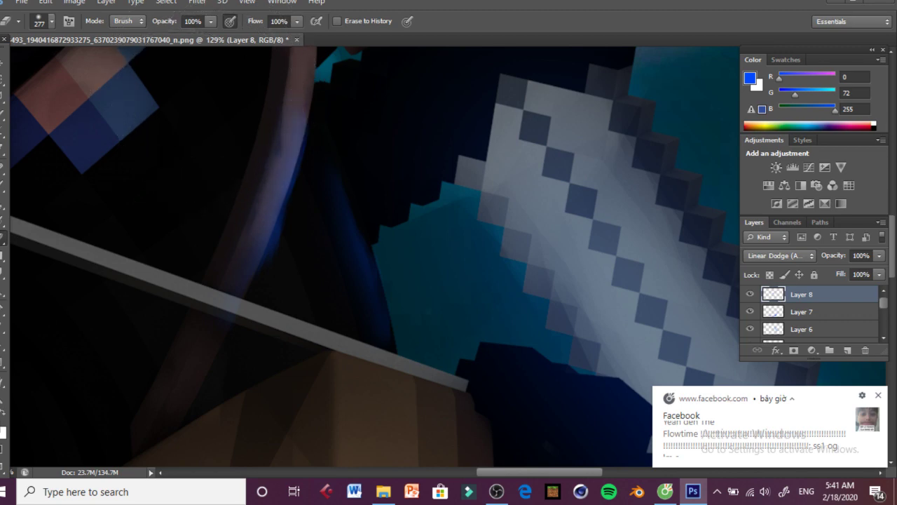
{"action": "left_click", "coordinate": [45, 2]}
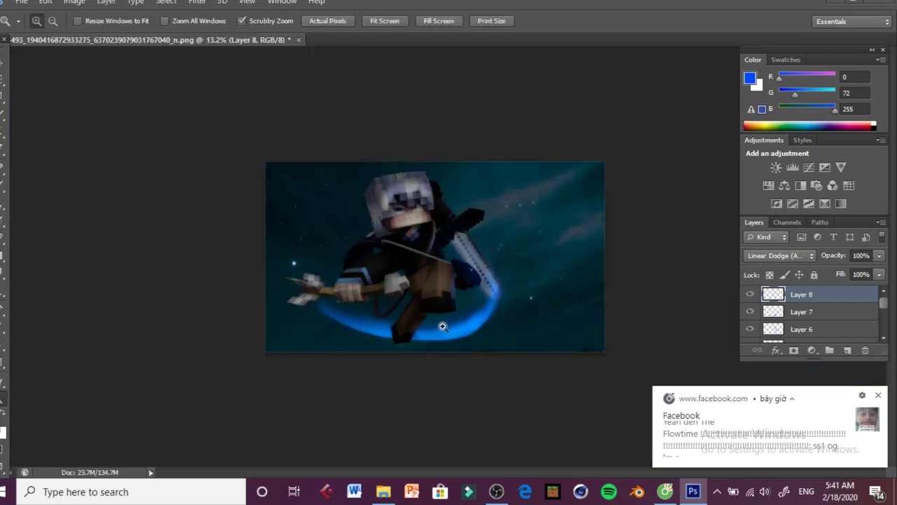
Step: Inspect the whole composition and toggle Layer 7's visibility to check its contribution to the blue sword trail
{"action": "left_click_drag", "start_coordinate": [443, 326], "coordinate": [487, 324]}
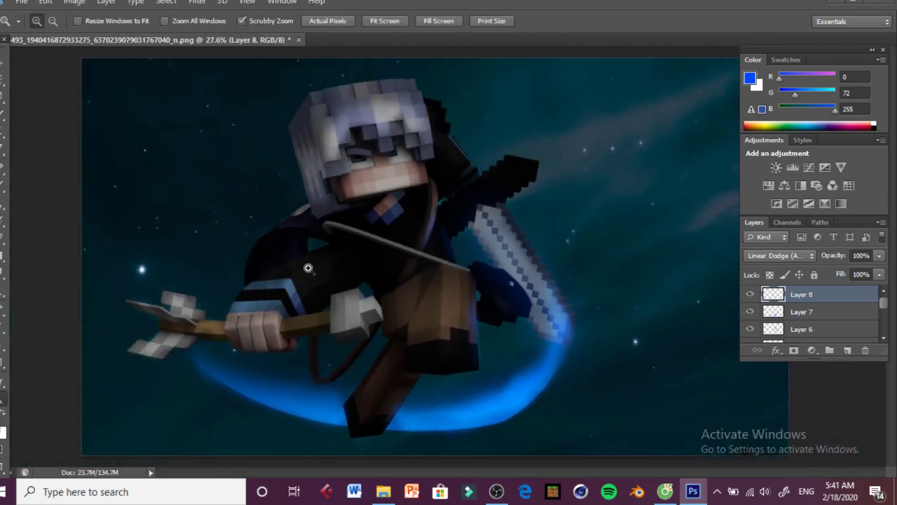
{"action": "left_click_drag", "start_coordinate": [308, 268], "coordinate": [387, 263]}
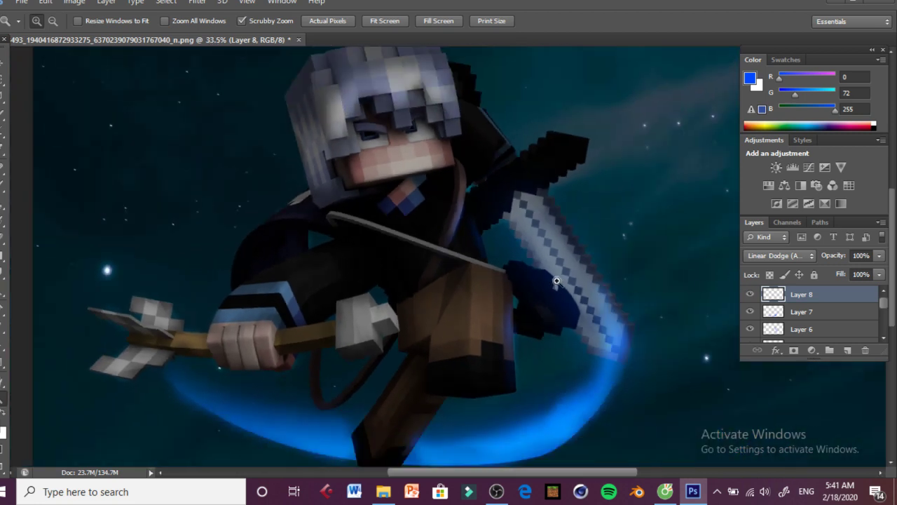
{"action": "left_click_drag", "start_coordinate": [556, 281], "coordinate": [635, 254]}
{"action": "left_click", "coordinate": [750, 312]}
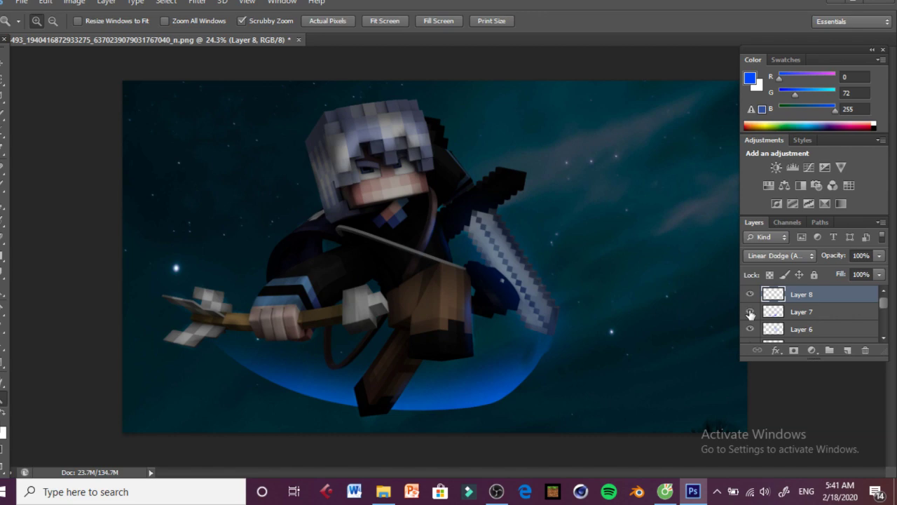
{"action": "left_click", "coordinate": [750, 312]}
Step: Use Liquify on Layer 7 with brush size 100 to pull flame-like spikes out of the sword trail's inner edge
{"action": "left_click", "coordinate": [799, 312]}
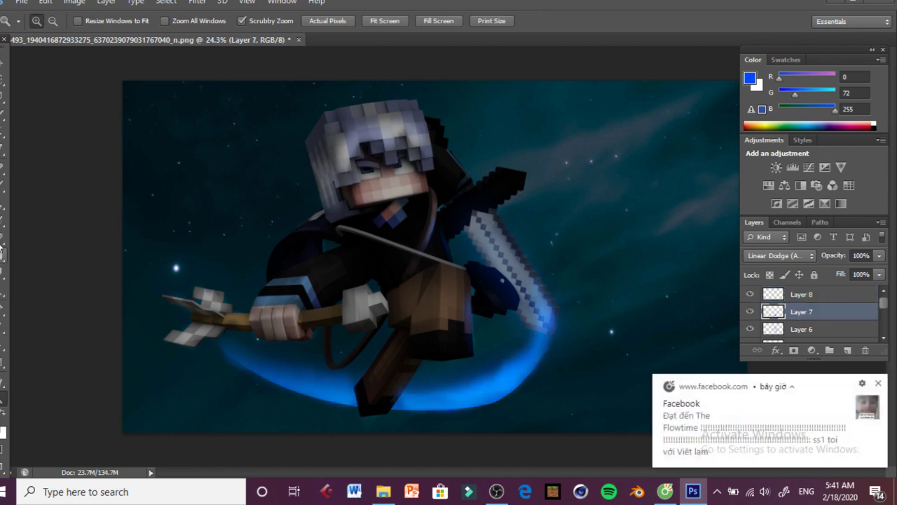
{"action": "left_click", "coordinate": [197, 2]}
{"action": "left_click", "coordinate": [198, 2]}
{"action": "left_click", "coordinate": [198, 2]}
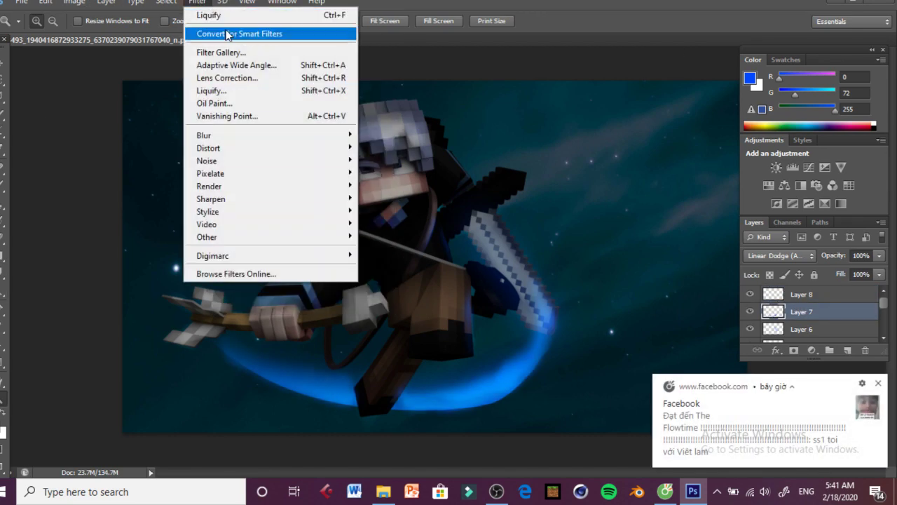
{"action": "left_click", "coordinate": [211, 91]}
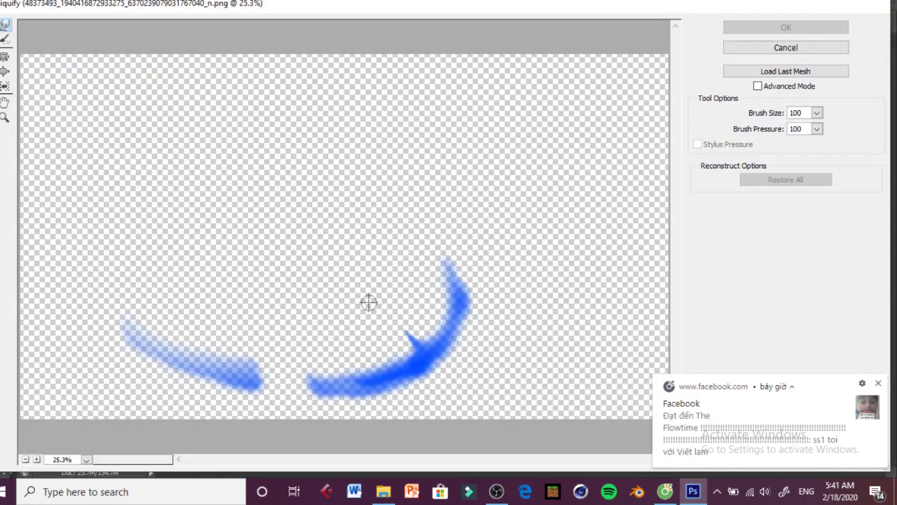
{"action": "left_click_drag", "start_coordinate": [420, 362], "coordinate": [353, 341]}
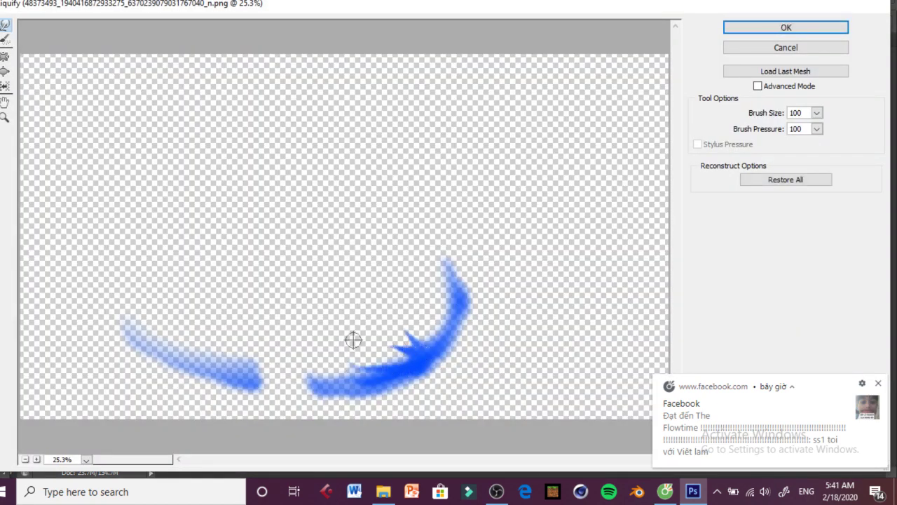
{"action": "mouse_move", "coordinate": [455, 305]}
{"action": "left_mouse_down"}
{"action": "mouse_move", "coordinate": [392, 296]}
{"action": "mouse_move", "coordinate": [446, 269]}
{"action": "left_mouse_up"}
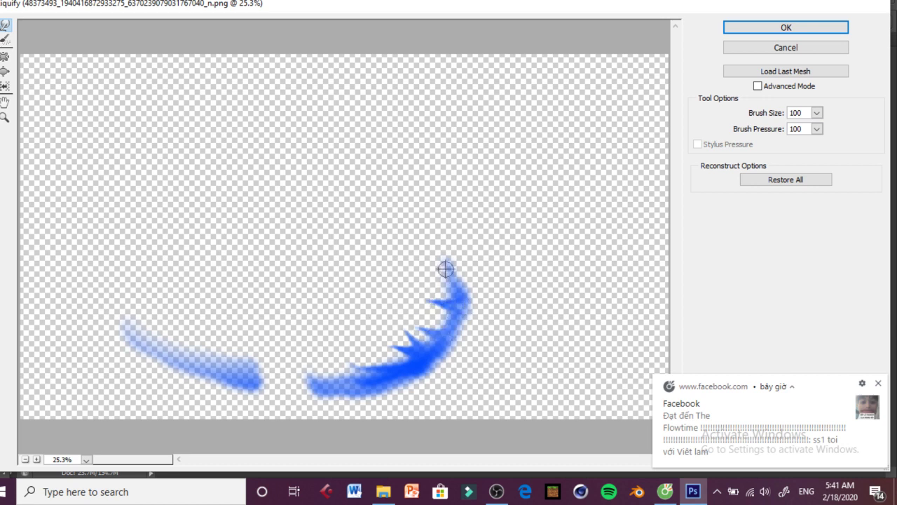
{"action": "left_click_drag", "start_coordinate": [361, 386], "coordinate": [310, 365]}
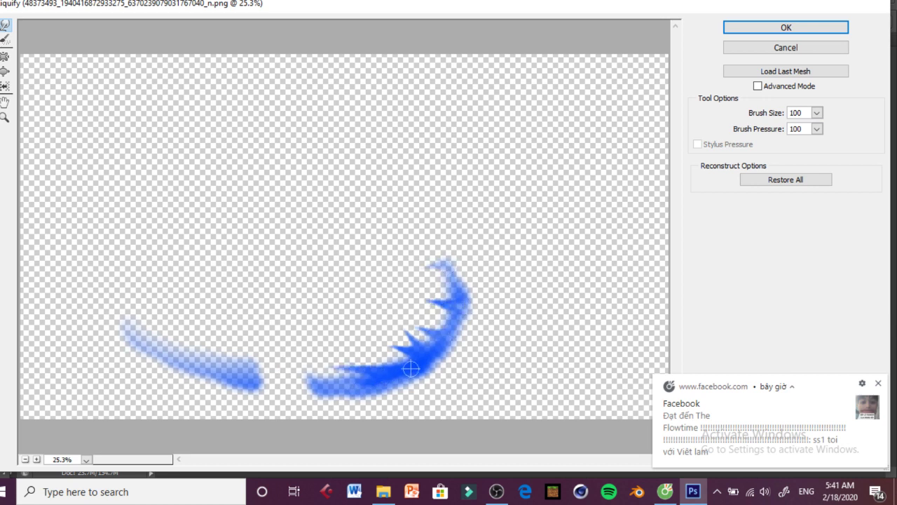
{"action": "left_click_drag", "start_coordinate": [252, 370], "coordinate": [213, 333]}
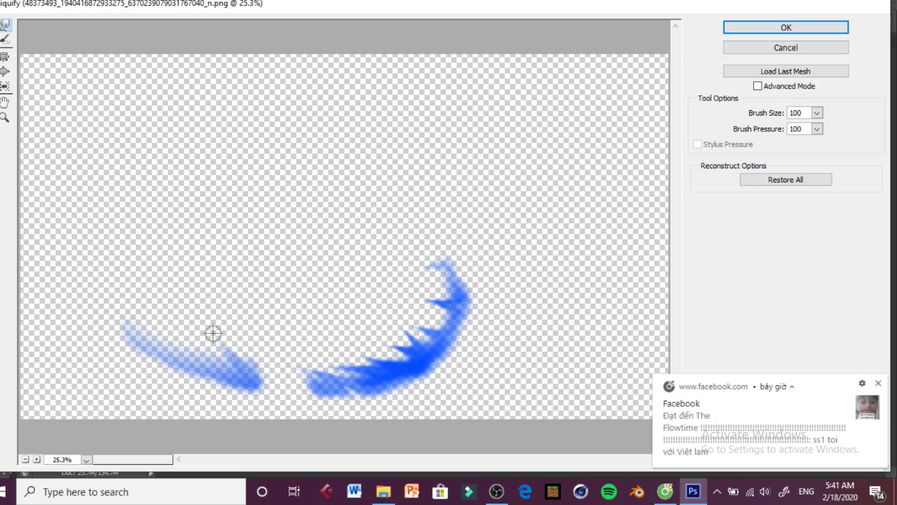
{"action": "mouse_move", "coordinate": [203, 370]}
{"action": "left_mouse_down"}
{"action": "mouse_move", "coordinate": [145, 328]}
{"action": "mouse_move", "coordinate": [174, 364]}
{"action": "mouse_move", "coordinate": [106, 291]}
{"action": "left_mouse_up"}
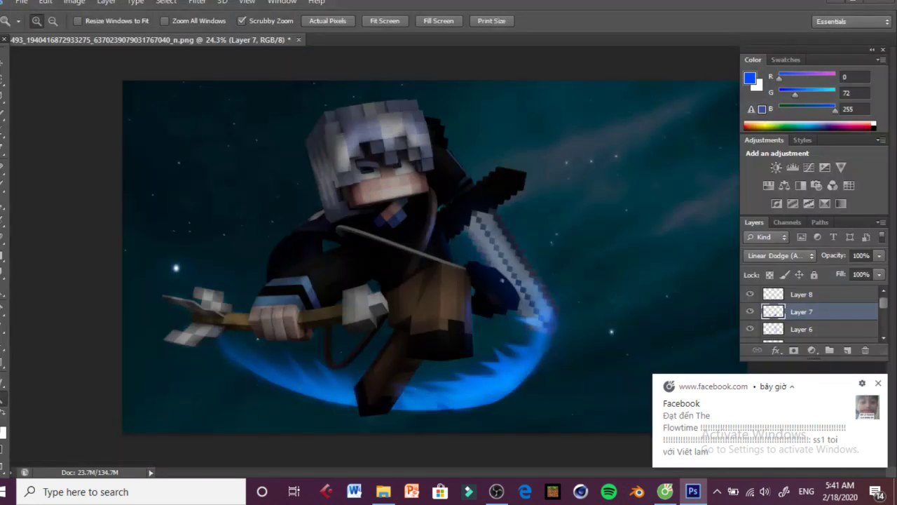
Step: Fade the sword trail's inner spikes on Layer 7 with the soft 0% hardness eraser, enlarged to 391 px
{"action": "key", "text": "b"}
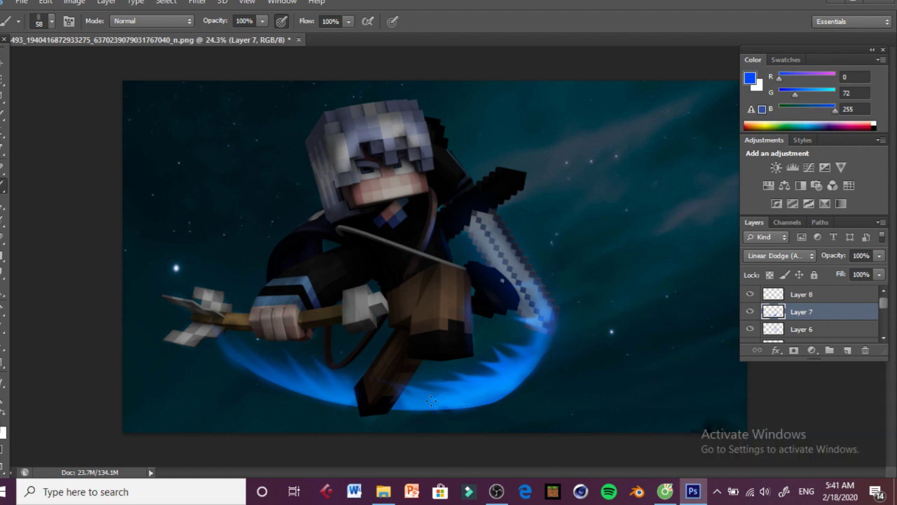
{"action": "key", "text": "e"}
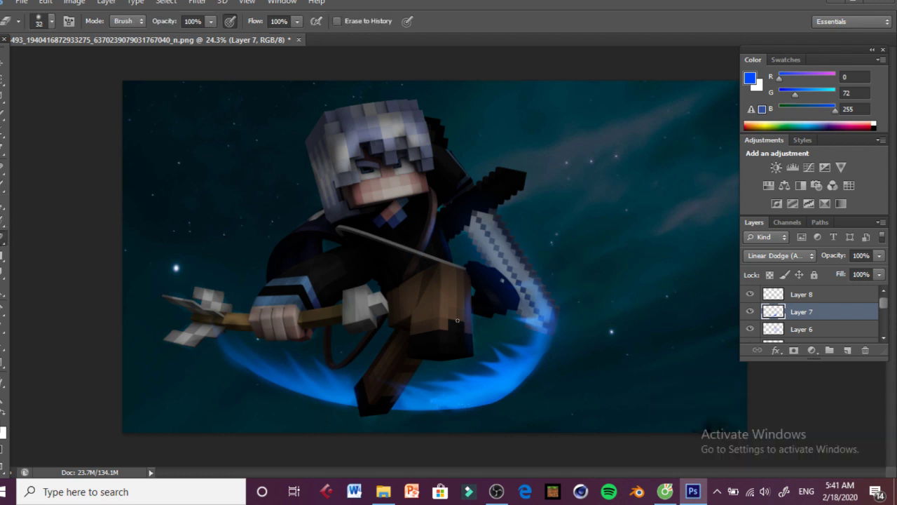
{"action": "left_click", "coordinate": [49, 23]}
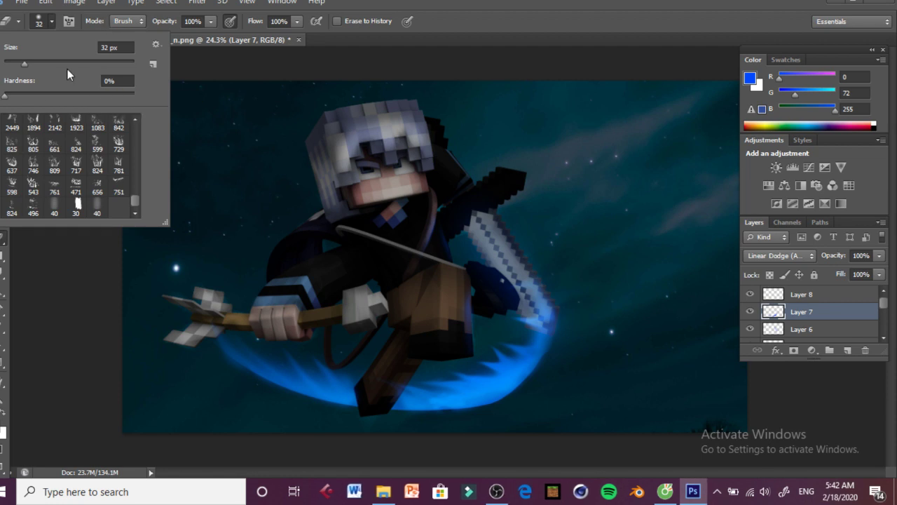
{"action": "left_click_drag", "start_coordinate": [47, 63], "coordinate": [55, 63]}
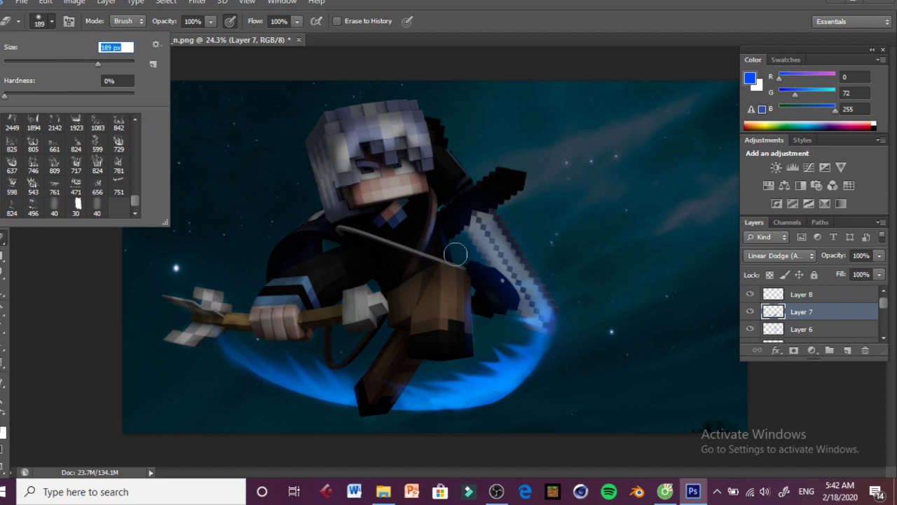
{"action": "mouse_move", "coordinate": [489, 300]}
{"action": "left_mouse_down"}
{"action": "mouse_move", "coordinate": [486, 341]}
{"action": "mouse_move", "coordinate": [464, 340]}
{"action": "left_mouse_up"}
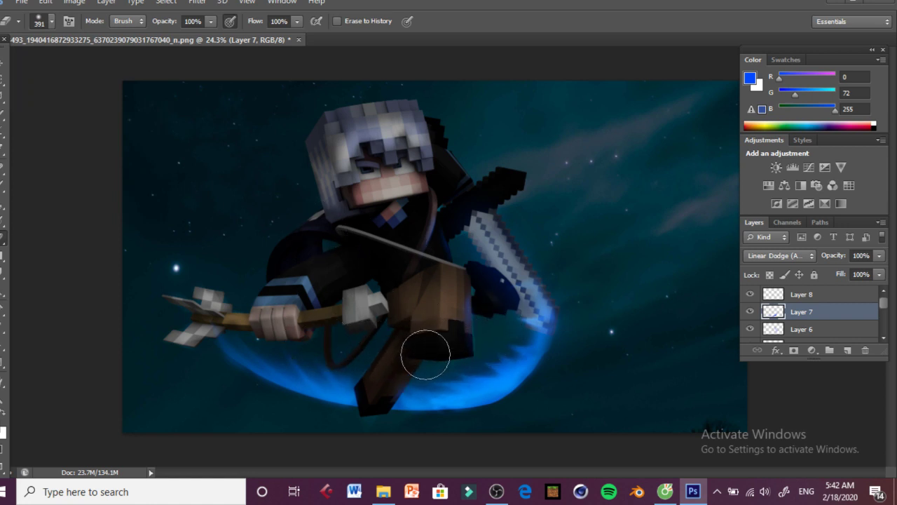
Step: Switch to the browser, open the live stream's watch page to read its chat, and dismiss the Facebook notification
{"action": "left_click", "coordinate": [665, 491]}
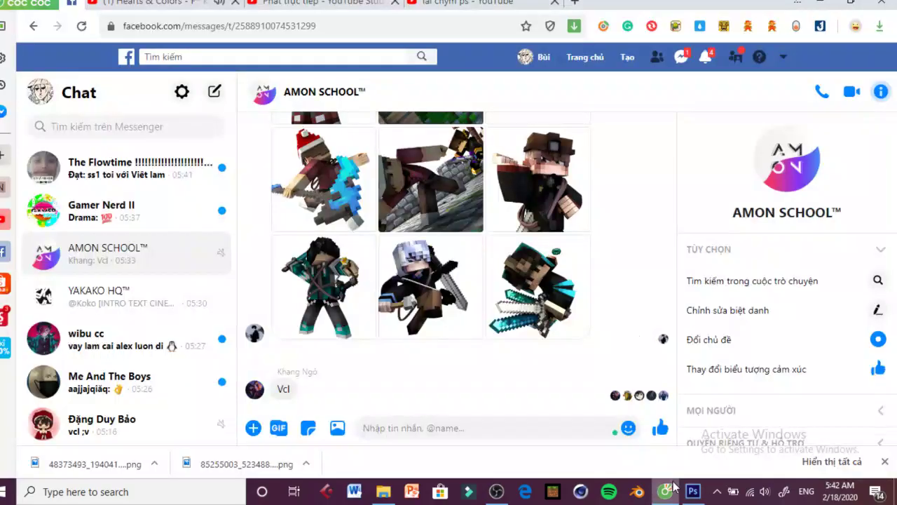
{"action": "left_click", "coordinate": [379, 6]}
{"action": "left_click", "coordinate": [466, 3]}
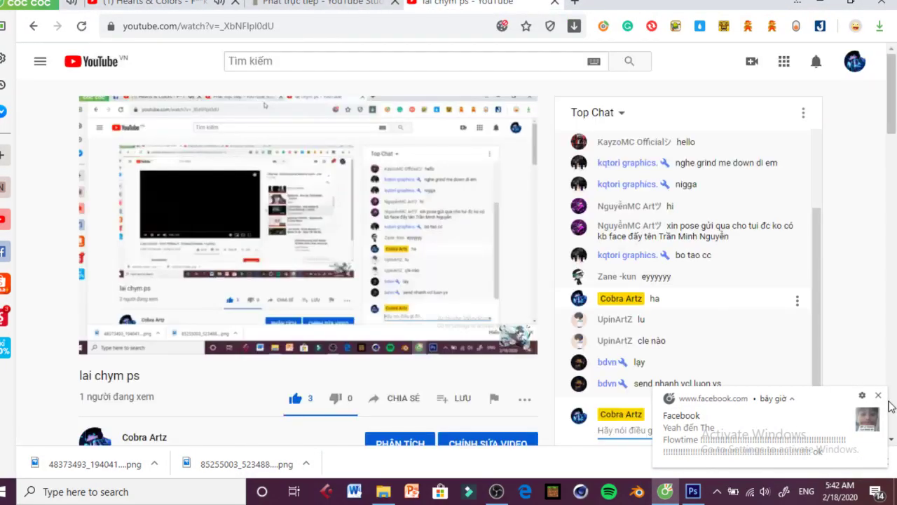
{"action": "left_click", "coordinate": [879, 395]}
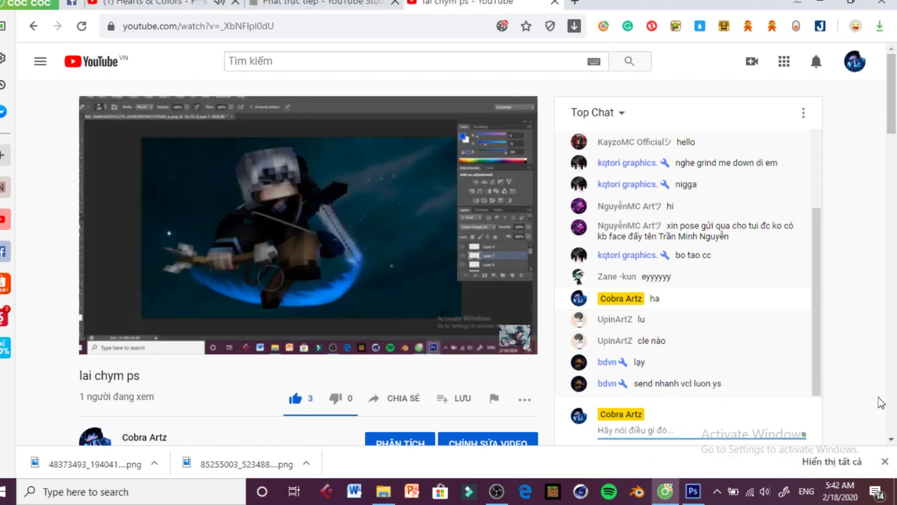
Step: Return to Photoshop, select Layer 8 and toggle its visibility to check the character's rim light
{"action": "left_click", "coordinate": [692, 491]}
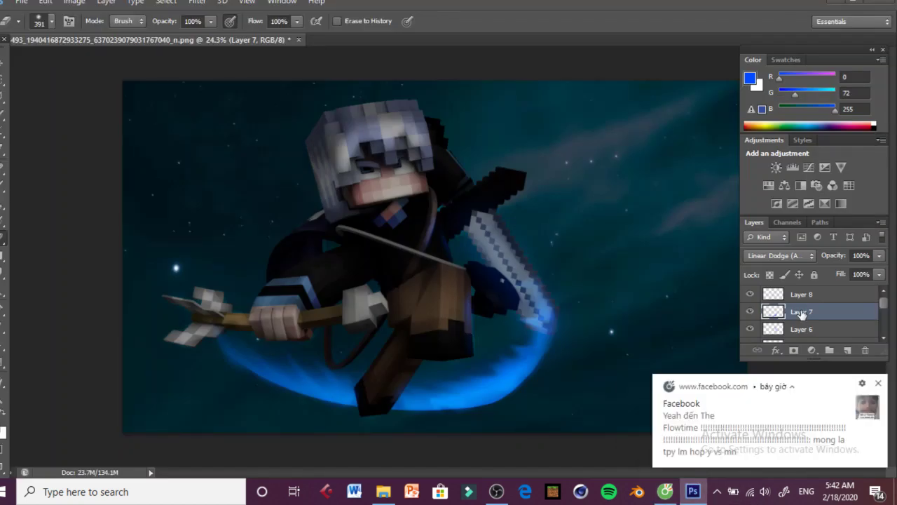
{"action": "left_click", "coordinate": [788, 296]}
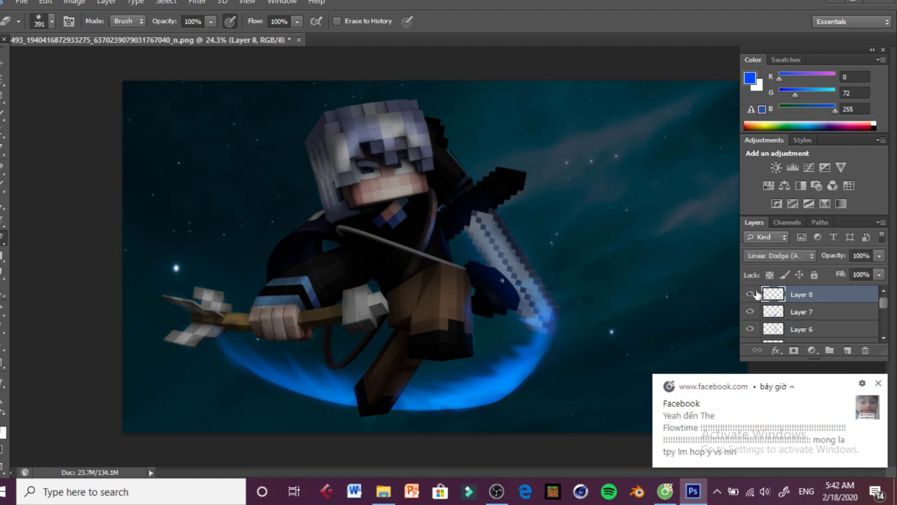
{"action": "left_click", "coordinate": [751, 293]}
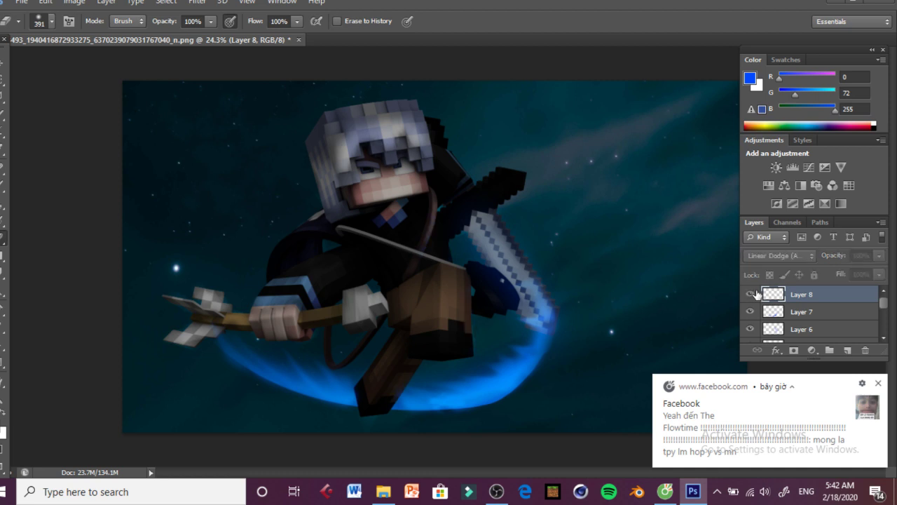
{"action": "left_click", "coordinate": [4, 398]}
{"action": "left_click_drag", "start_coordinate": [387, 149], "coordinate": [203, 233]}
{"action": "left_click", "coordinate": [3, 185]}
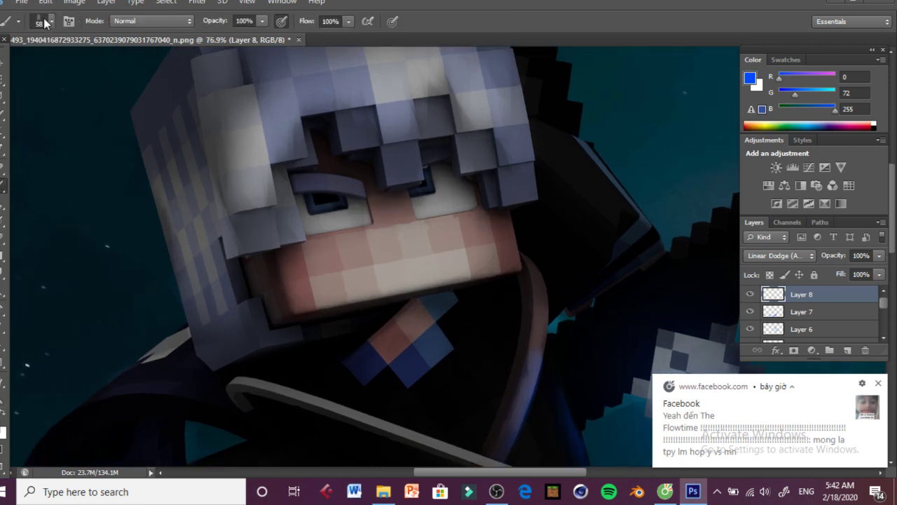
{"action": "left_click", "coordinate": [45, 23]}
{"action": "mouse_move", "coordinate": [354, 270]}
{"action": "left_mouse_down"}
{"action": "mouse_move", "coordinate": [420, 265]}
{"action": "mouse_move", "coordinate": [336, 267]}
{"action": "mouse_move", "coordinate": [397, 274]}
{"action": "mouse_move", "coordinate": [312, 254]}
{"action": "left_mouse_up"}
{"action": "left_click", "coordinate": [45, 2]}
{"action": "left_click", "coordinate": [77, 29]}
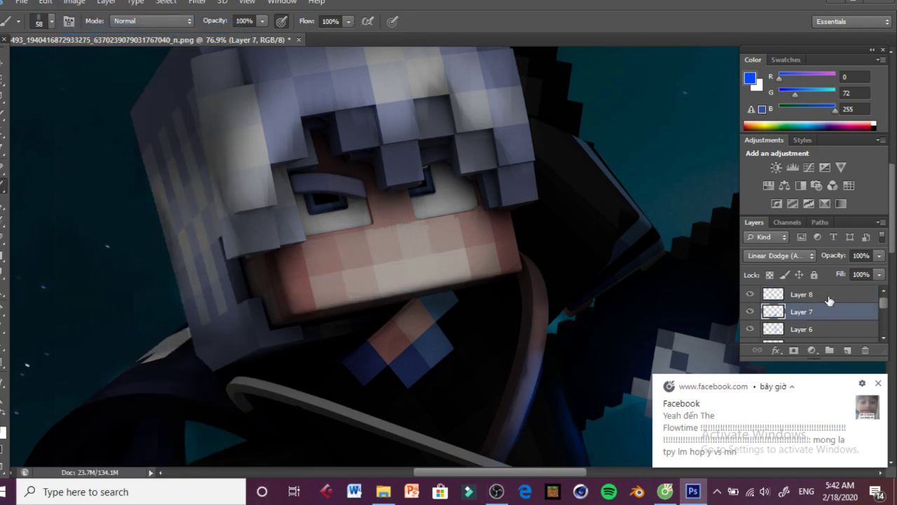
Step: On a new layer above Layer 8, paint a solid blue patch over the character's lower face with the brush at 97 px
{"action": "left_click", "coordinate": [816, 298]}
{"action": "left_click", "coordinate": [750, 295]}
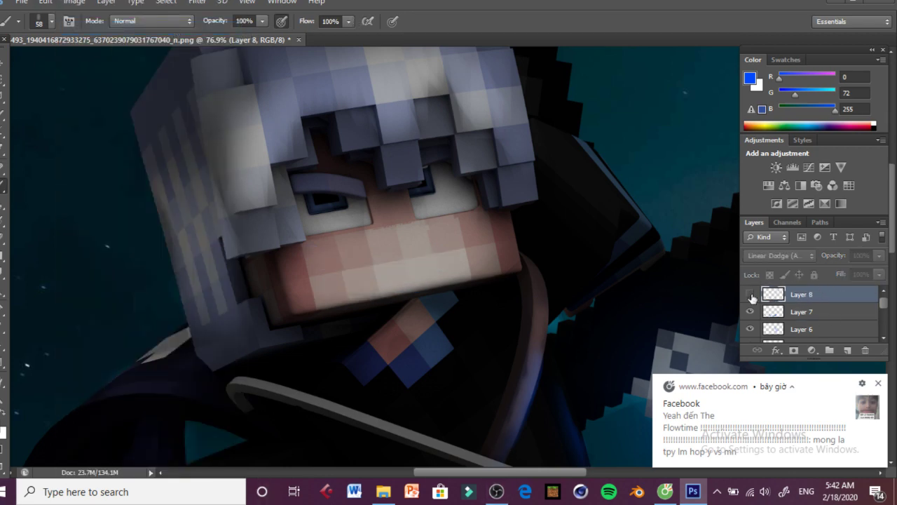
{"action": "left_click", "coordinate": [751, 294]}
{"action": "left_click", "coordinate": [849, 350]}
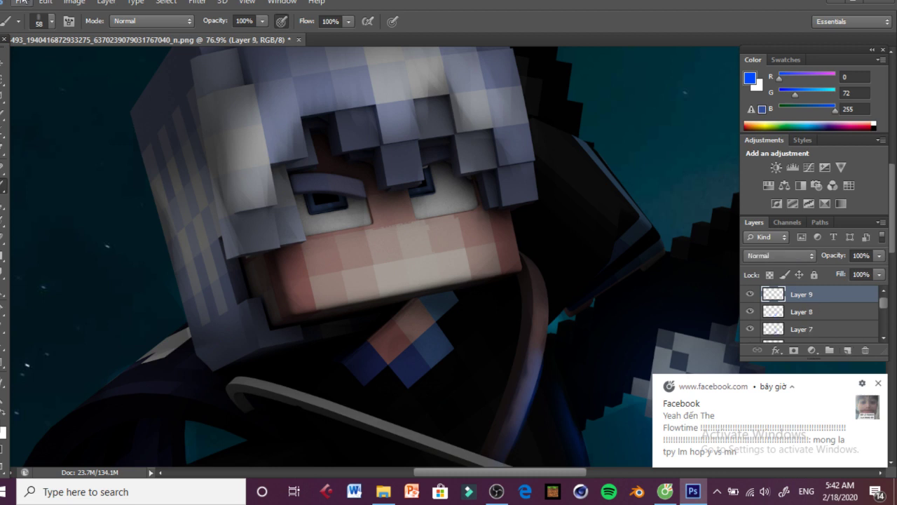
{"action": "left_click", "coordinate": [51, 27]}
{"action": "left_click", "coordinate": [65, 65]}
{"action": "mouse_move", "coordinate": [455, 253]}
{"action": "left_mouse_down"}
{"action": "mouse_move", "coordinate": [394, 271]}
{"action": "mouse_move", "coordinate": [497, 247]}
{"action": "left_mouse_up"}
{"action": "mouse_move", "coordinate": [413, 256]}
{"action": "left_mouse_down"}
{"action": "mouse_move", "coordinate": [301, 282]}
{"action": "mouse_move", "coordinate": [384, 290]}
{"action": "mouse_move", "coordinate": [468, 255]}
{"action": "mouse_move", "coordinate": [465, 274]}
{"action": "mouse_move", "coordinate": [436, 262]}
{"action": "mouse_move", "coordinate": [461, 266]}
{"action": "left_mouse_up"}
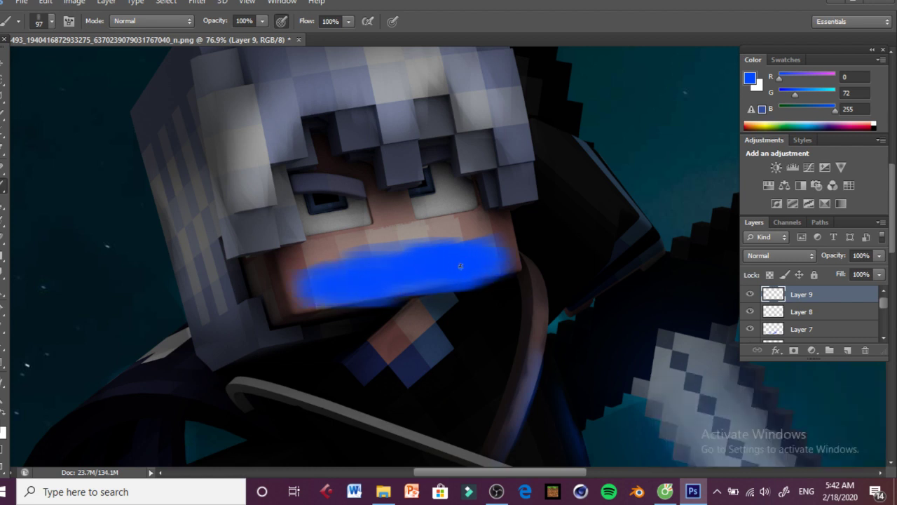
Step: Fade the blue on the lower face to its chin corner with the soft 391 px eraser, and move Layer 9 beneath Layer 8
{"action": "left_click", "coordinate": [2, 238]}
{"action": "mouse_move", "coordinate": [250, 230]}
{"action": "left_mouse_down"}
{"action": "mouse_move", "coordinate": [308, 229]}
{"action": "mouse_move", "coordinate": [389, 186]}
{"action": "mouse_move", "coordinate": [308, 192]}
{"action": "mouse_move", "coordinate": [332, 193]}
{"action": "mouse_move", "coordinate": [503, 141]}
{"action": "mouse_move", "coordinate": [233, 226]}
{"action": "mouse_move", "coordinate": [309, 245]}
{"action": "mouse_move", "coordinate": [275, 290]}
{"action": "mouse_move", "coordinate": [324, 371]}
{"action": "mouse_move", "coordinate": [422, 383]}
{"action": "left_mouse_up"}
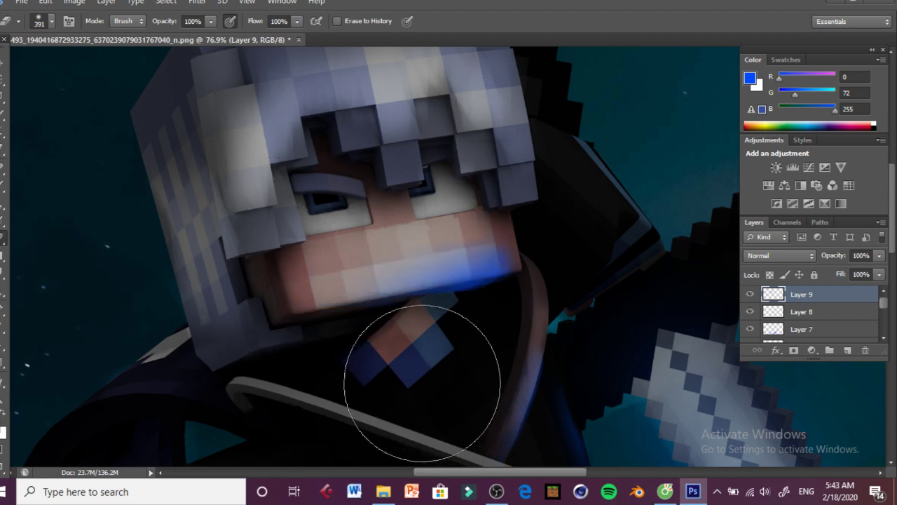
{"action": "mouse_move", "coordinate": [818, 313]}
{"action": "left_mouse_down"}
{"action": "mouse_move", "coordinate": [804, 285]}
{"action": "mouse_move", "coordinate": [807, 293]}
{"action": "left_mouse_up"}
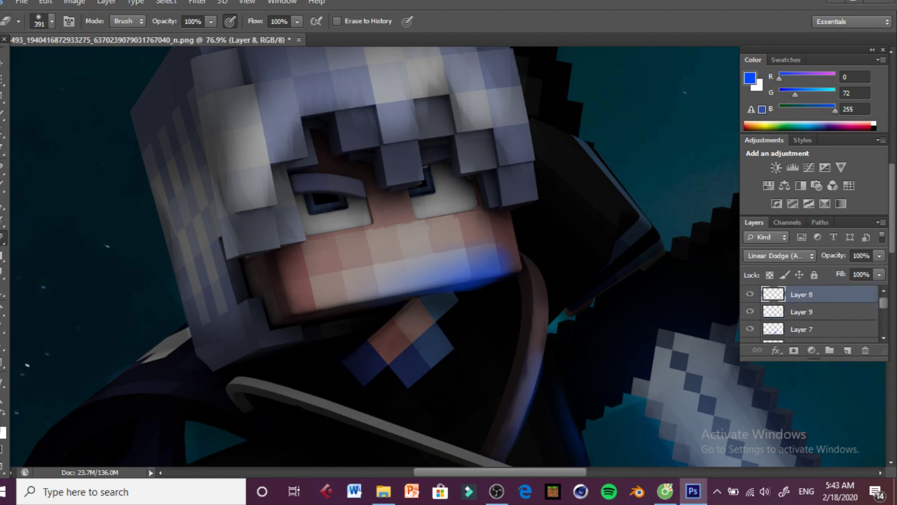
Step: On Layer 8, brush a brighter blue glow onto the chin corner nearest the sword and soften it with the eraser
{"action": "key", "text": "b"}
{"action": "mouse_move", "coordinate": [502, 261]}
{"action": "left_mouse_down"}
{"action": "mouse_move", "coordinate": [495, 270]}
{"action": "mouse_move", "coordinate": [472, 260]}
{"action": "mouse_move", "coordinate": [439, 275]}
{"action": "left_mouse_up"}
{"action": "left_click", "coordinate": [3, 238]}
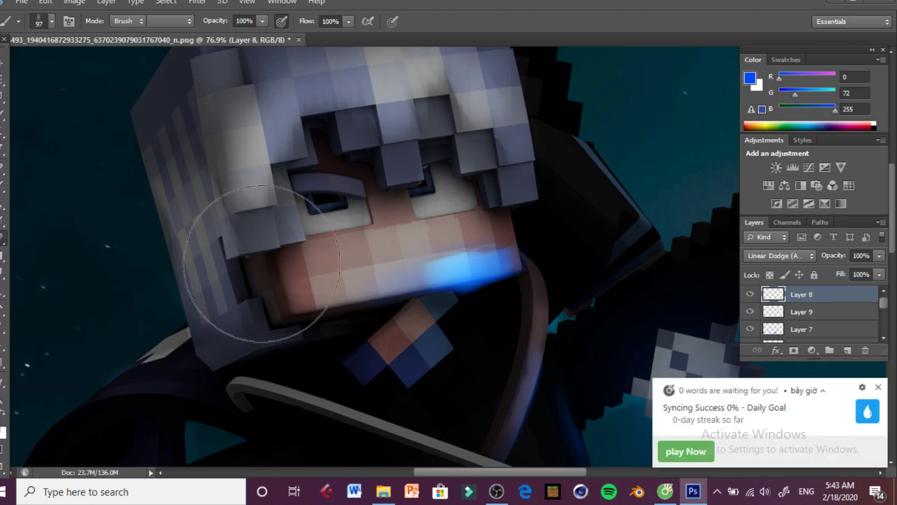
{"action": "left_click", "coordinate": [482, 183]}
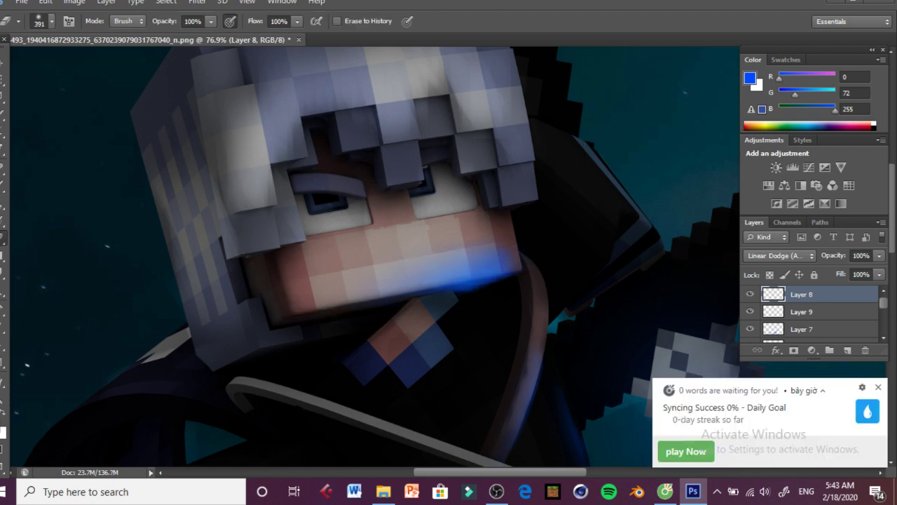
Step: Reduce the opacity of Layer 9 to 57%
{"action": "key", "text": "z"}
{"action": "left_click_drag", "start_coordinate": [328, 285], "coordinate": [242, 254]}
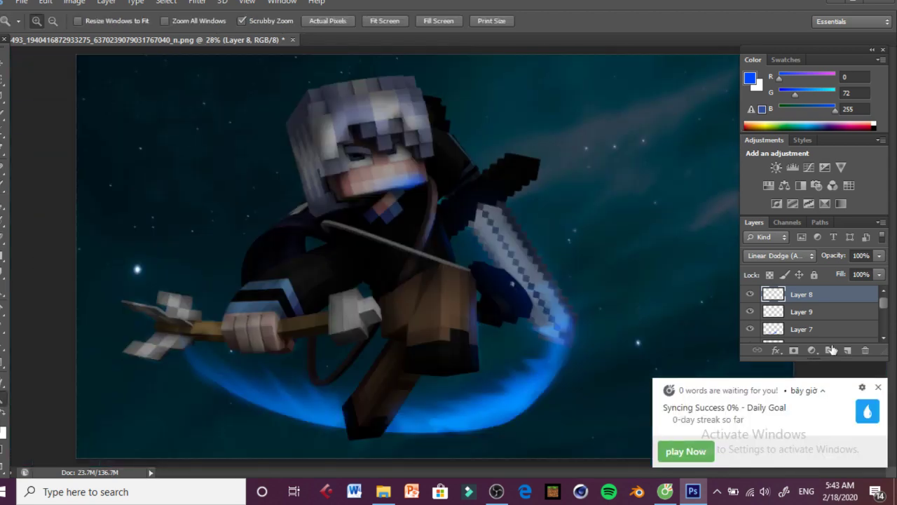
{"action": "left_click", "coordinate": [821, 309]}
{"action": "left_click", "coordinate": [879, 255]}
{"action": "left_click_drag", "start_coordinate": [879, 272], "coordinate": [850, 271]}
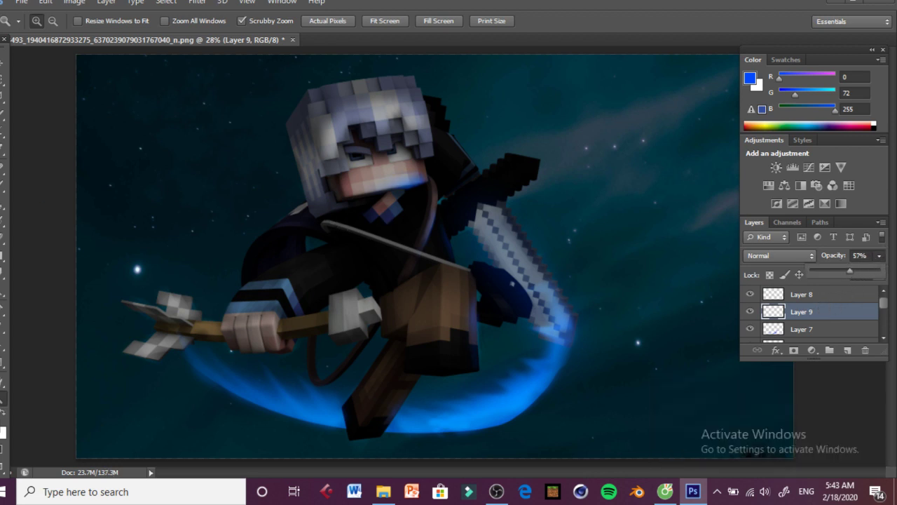
Step: Add another blue highlight to the chin corner on Layer 8 with the 97 px brush and blend it with the soft eraser
{"action": "key", "text": "e"}
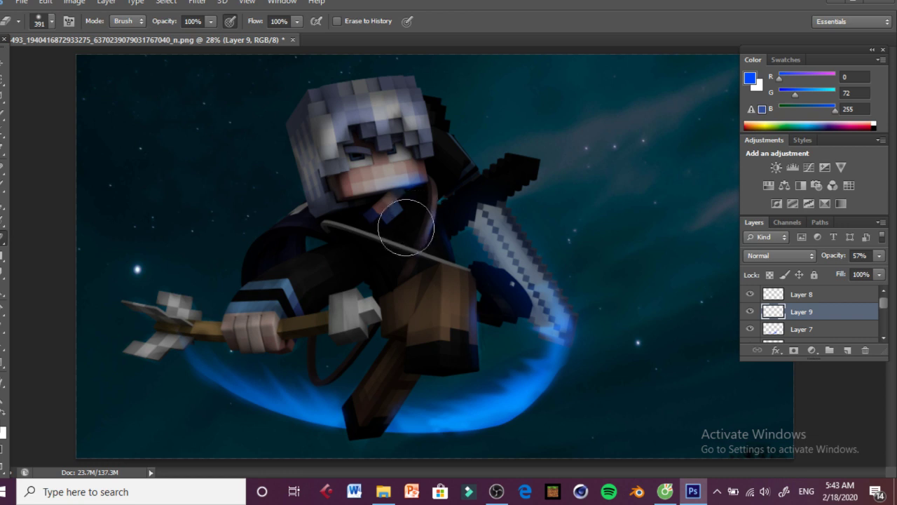
{"action": "left_click", "coordinate": [835, 295]}
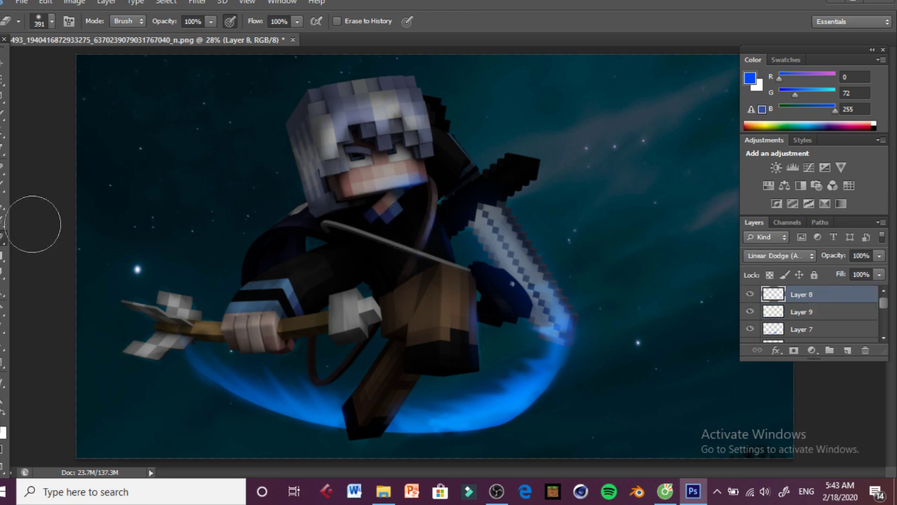
{"action": "left_click", "coordinate": [6, 184]}
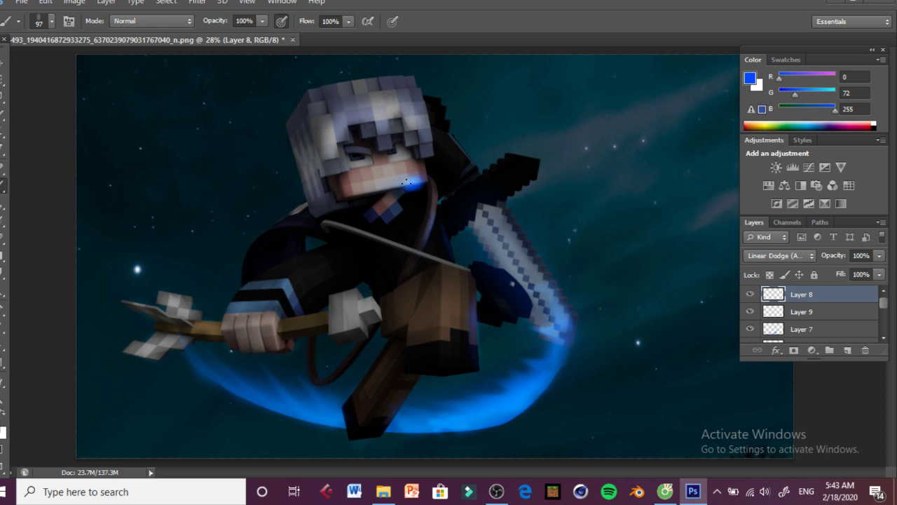
{"action": "key", "text": "e"}
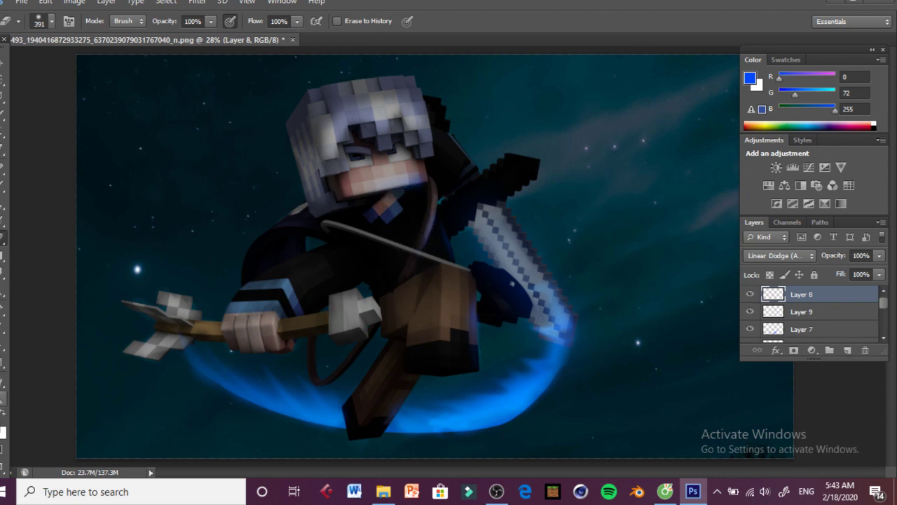
Step: Enlarge the brush to 119 px, paint blue along the underside of the character's forward sleeve on Layer 8, and fade it with the eraser
{"action": "key", "text": "z"}
{"action": "mouse_move", "coordinate": [391, 264]}
{"action": "left_mouse_down"}
{"action": "mouse_move", "coordinate": [421, 264]}
{"action": "mouse_move", "coordinate": [330, 281]}
{"action": "mouse_move", "coordinate": [371, 306]}
{"action": "mouse_move", "coordinate": [414, 306]}
{"action": "left_mouse_up"}
{"action": "key", "text": "b"}
{"action": "left_click", "coordinate": [51, 21]}
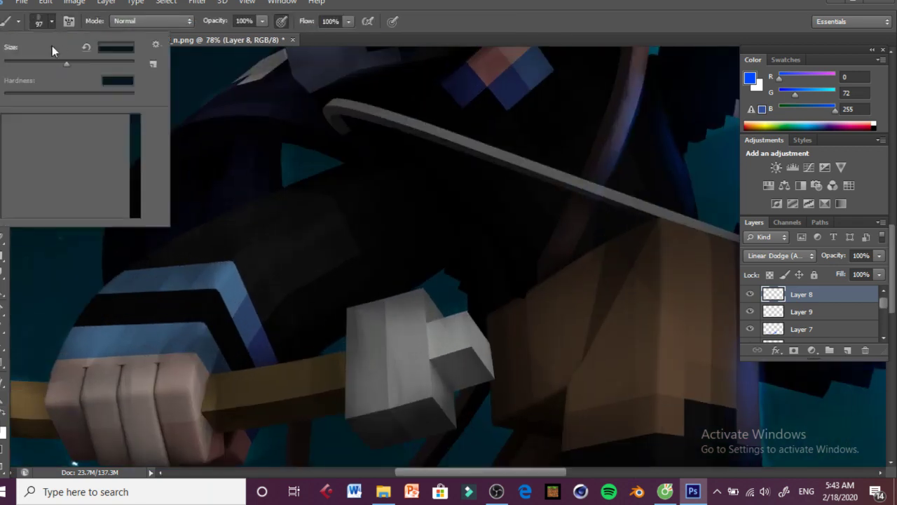
{"action": "left_click", "coordinate": [73, 62]}
{"action": "mouse_move", "coordinate": [333, 248]}
{"action": "left_mouse_down"}
{"action": "mouse_move", "coordinate": [273, 288]}
{"action": "mouse_move", "coordinate": [280, 298]}
{"action": "mouse_move", "coordinate": [407, 242]}
{"action": "mouse_move", "coordinate": [420, 263]}
{"action": "mouse_move", "coordinate": [300, 310]}
{"action": "mouse_move", "coordinate": [309, 299]}
{"action": "mouse_move", "coordinate": [359, 290]}
{"action": "left_mouse_up"}
{"action": "mouse_move", "coordinate": [295, 322]}
{"action": "left_mouse_down"}
{"action": "mouse_move", "coordinate": [353, 252]}
{"action": "mouse_move", "coordinate": [355, 265]}
{"action": "mouse_move", "coordinate": [422, 265]}
{"action": "left_mouse_up"}
{"action": "left_click", "coordinate": [3, 239]}
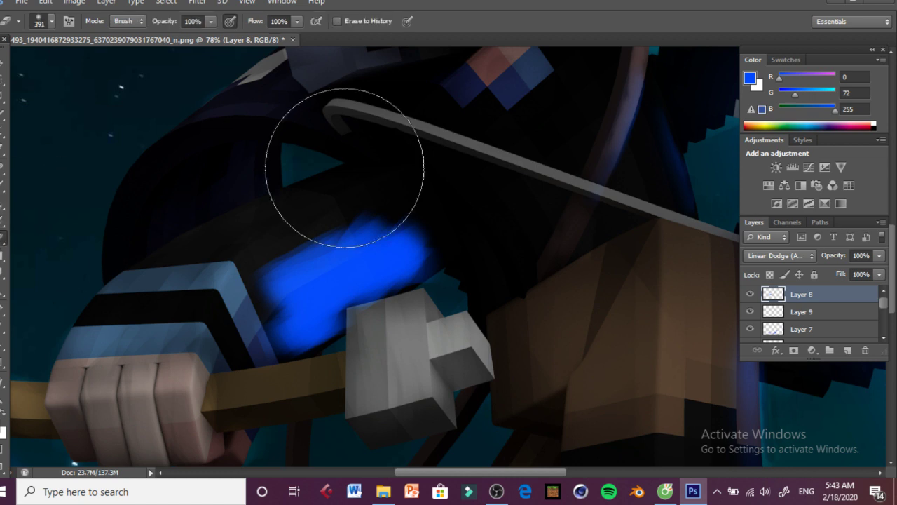
{"action": "mouse_move", "coordinate": [321, 166]}
{"action": "left_mouse_down"}
{"action": "mouse_move", "coordinate": [231, 232]}
{"action": "mouse_move", "coordinate": [381, 164]}
{"action": "mouse_move", "coordinate": [274, 220]}
{"action": "mouse_move", "coordinate": [270, 286]}
{"action": "mouse_move", "coordinate": [245, 276]}
{"action": "mouse_move", "coordinate": [337, 210]}
{"action": "left_mouse_up"}
Step: Try painting a blue band across the inner elbow of the forward sleeve on Layer 8 and fading it with the soft eraser
{"action": "key", "text": "b"}
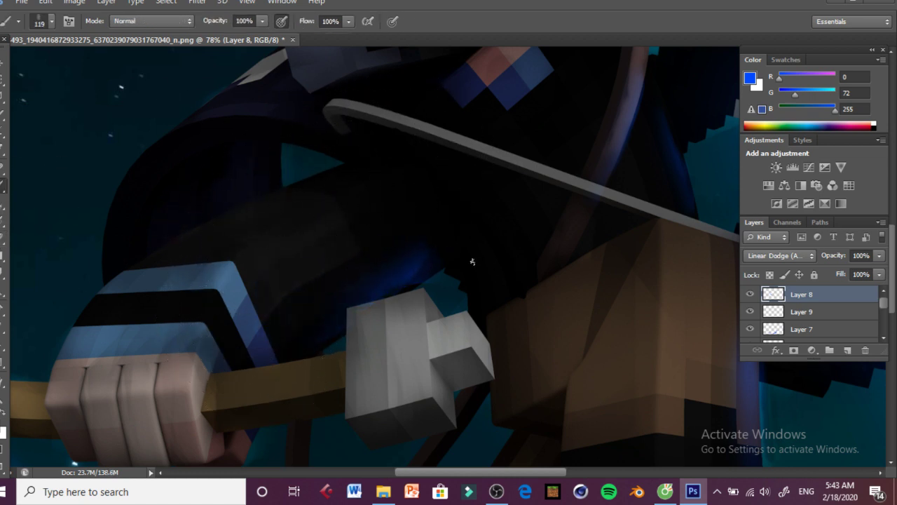
{"action": "mouse_move", "coordinate": [398, 180]}
{"action": "left_mouse_down"}
{"action": "mouse_move", "coordinate": [390, 250]}
{"action": "mouse_move", "coordinate": [390, 195]}
{"action": "mouse_move", "coordinate": [414, 238]}
{"action": "left_mouse_up"}
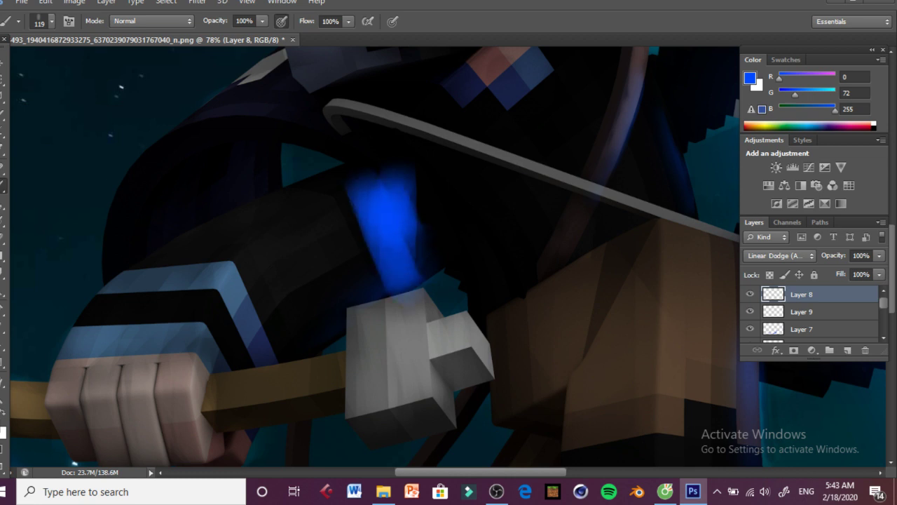
{"action": "key", "text": "e"}
{"action": "mouse_move", "coordinate": [321, 195]}
{"action": "left_mouse_down"}
{"action": "mouse_move", "coordinate": [286, 211]}
{"action": "mouse_move", "coordinate": [314, 217]}
{"action": "mouse_move", "coordinate": [308, 176]}
{"action": "mouse_move", "coordinate": [274, 240]}
{"action": "mouse_move", "coordinate": [299, 257]}
{"action": "mouse_move", "coordinate": [320, 335]}
{"action": "mouse_move", "coordinate": [330, 332]}
{"action": "mouse_move", "coordinate": [305, 291]}
{"action": "mouse_move", "coordinate": [307, 247]}
{"action": "mouse_move", "coordinate": [316, 240]}
{"action": "mouse_move", "coordinate": [301, 298]}
{"action": "mouse_move", "coordinate": [298, 166]}
{"action": "mouse_move", "coordinate": [304, 258]}
{"action": "mouse_move", "coordinate": [357, 295]}
{"action": "left_mouse_up"}
Step: Repaint the blue rim light along the forward sleeve's inner elbow and lower edge on Layer 8, and fade it with the 391 px eraser
{"action": "left_click", "coordinate": [4, 185]}
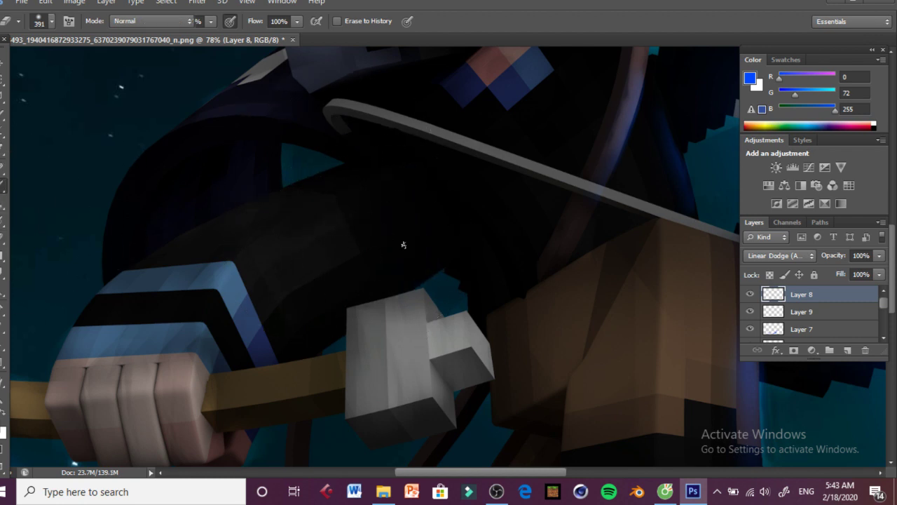
{"action": "mouse_move", "coordinate": [400, 204]}
{"action": "left_mouse_down"}
{"action": "mouse_move", "coordinate": [416, 258]}
{"action": "mouse_move", "coordinate": [413, 222]}
{"action": "mouse_move", "coordinate": [402, 200]}
{"action": "mouse_move", "coordinate": [416, 270]}
{"action": "mouse_move", "coordinate": [376, 272]}
{"action": "left_mouse_up"}
{"action": "mouse_move", "coordinate": [353, 284]}
{"action": "left_mouse_down"}
{"action": "mouse_move", "coordinate": [314, 325]}
{"action": "mouse_move", "coordinate": [277, 305]}
{"action": "mouse_move", "coordinate": [325, 219]}
{"action": "mouse_move", "coordinate": [291, 260]}
{"action": "left_mouse_up"}
{"action": "key", "text": "e"}
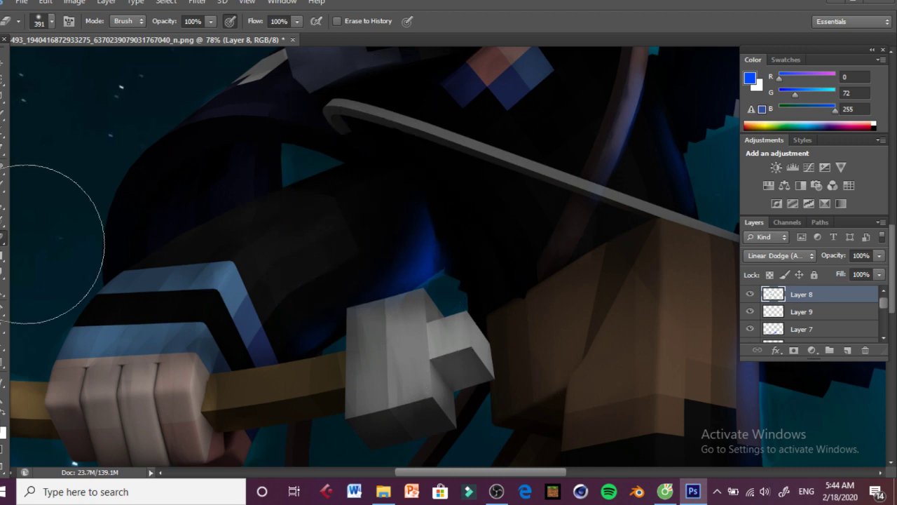
{"action": "left_click", "coordinate": [3, 398]}
{"action": "mouse_move", "coordinate": [260, 294]}
{"action": "left_mouse_down"}
{"action": "mouse_move", "coordinate": [173, 229]}
{"action": "mouse_move", "coordinate": [131, 232]}
{"action": "left_mouse_up"}
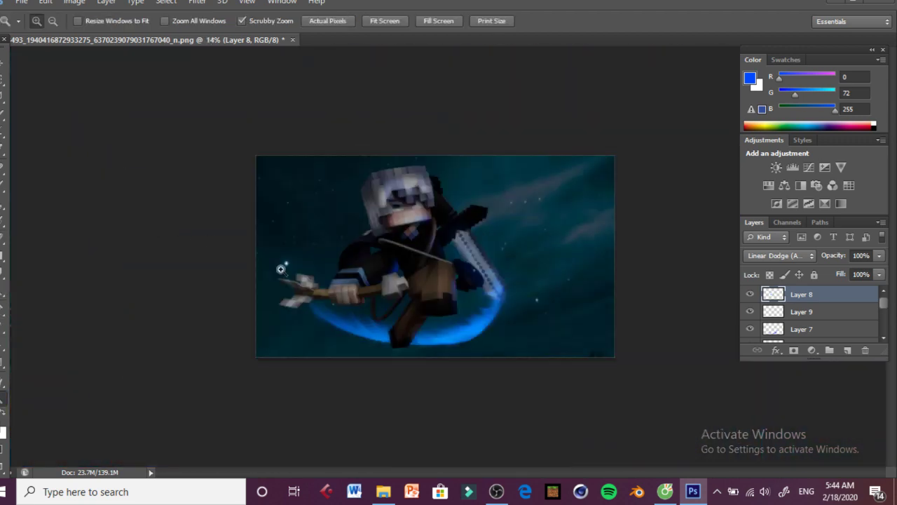
{"action": "left_click_drag", "start_coordinate": [397, 296], "coordinate": [515, 300]}
{"action": "key", "text": "e"}
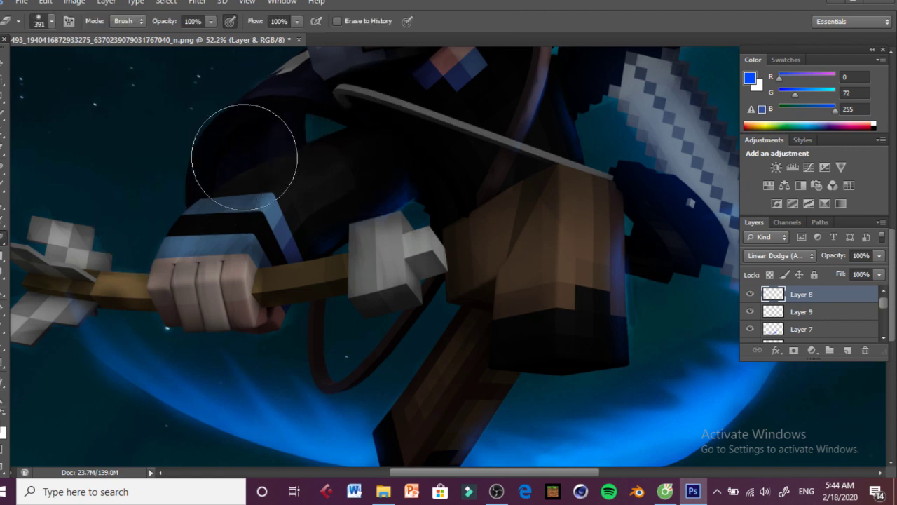
{"action": "left_click", "coordinate": [2, 399]}
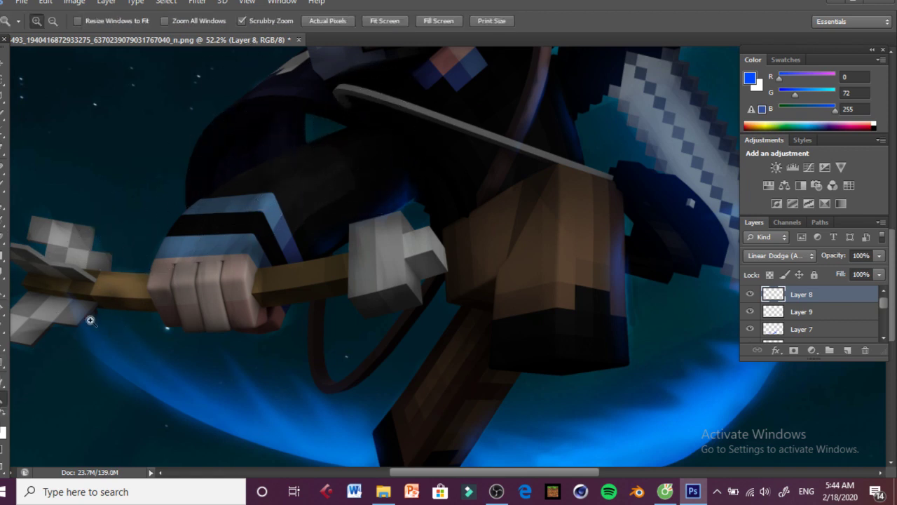
{"action": "left_click_drag", "start_coordinate": [335, 190], "coordinate": [235, 187]}
{"action": "left_click_drag", "start_coordinate": [422, 195], "coordinate": [423, 134]}
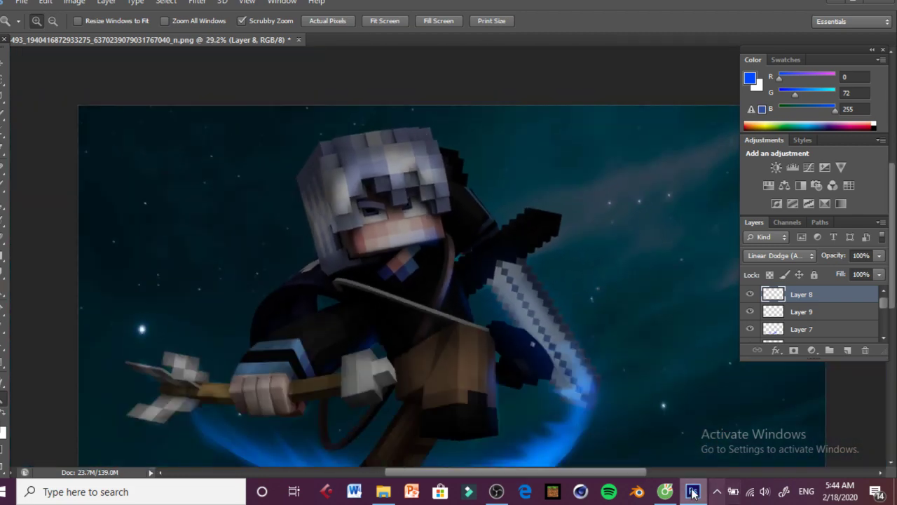
Step: Switch to the browser and send "dsasadsa", "ckan doi" and "chang ai xem so trym" to the AMON SCHOOL group chat
{"action": "left_click", "coordinate": [664, 491]}
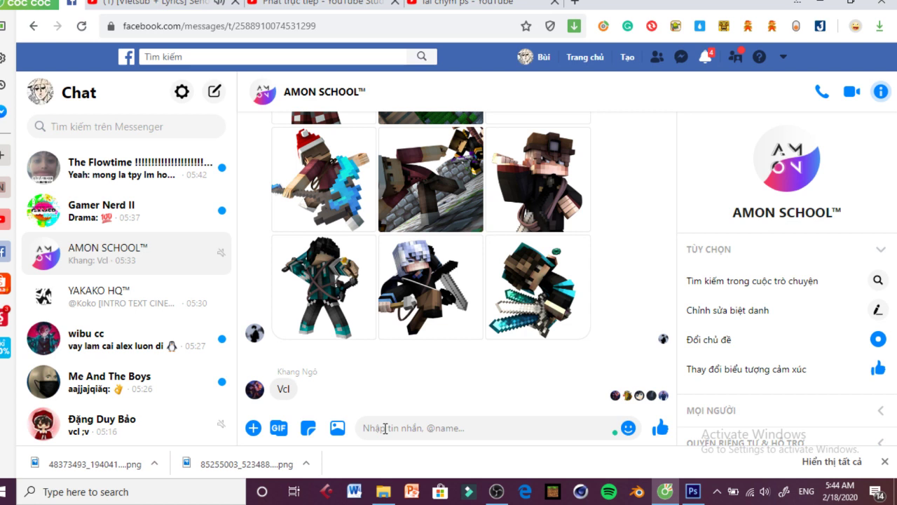
{"action": "type", "text": "dsasadsa"}
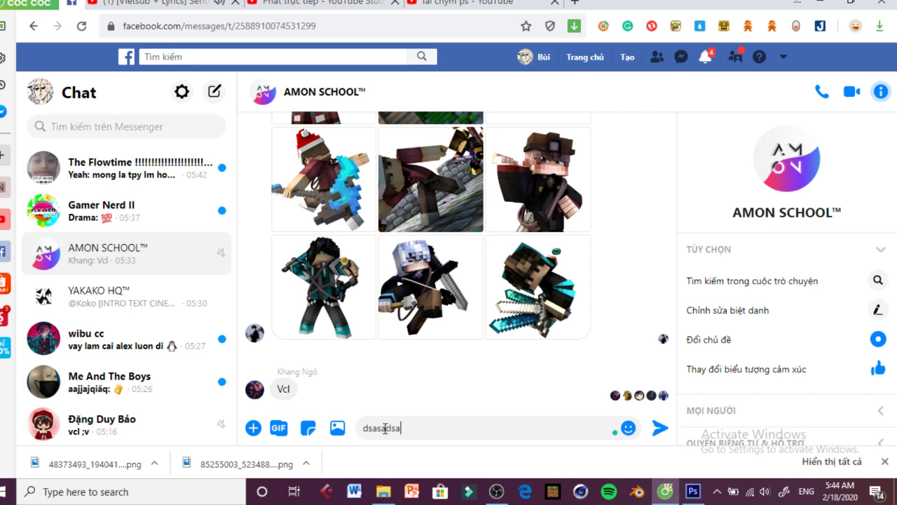
{"action": "key", "text": "Return"}
{"action": "type", "text": "ckan doi"}
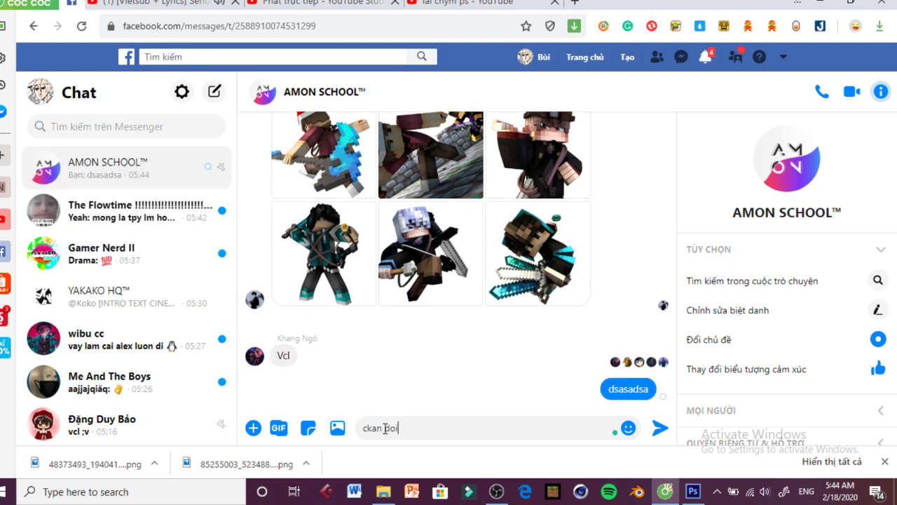
{"action": "key", "text": "Return"}
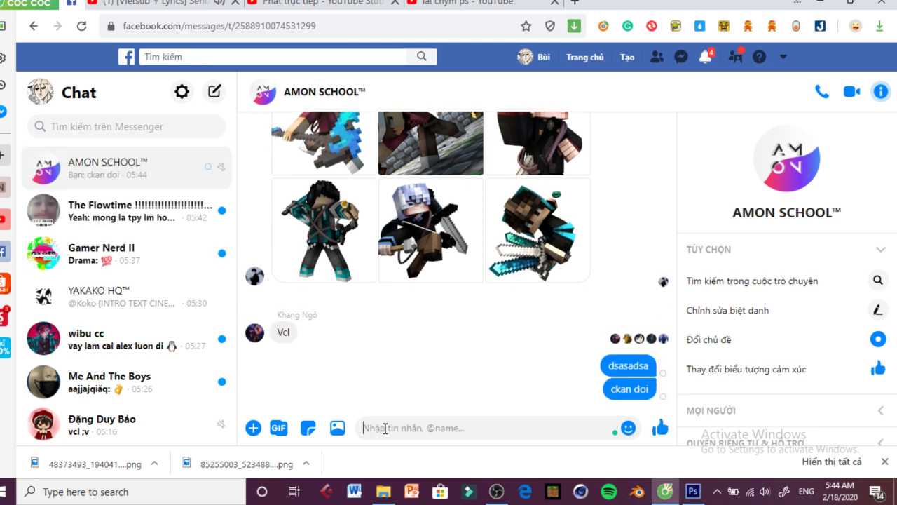
{"action": "type", "text": "chang ai xem so"}
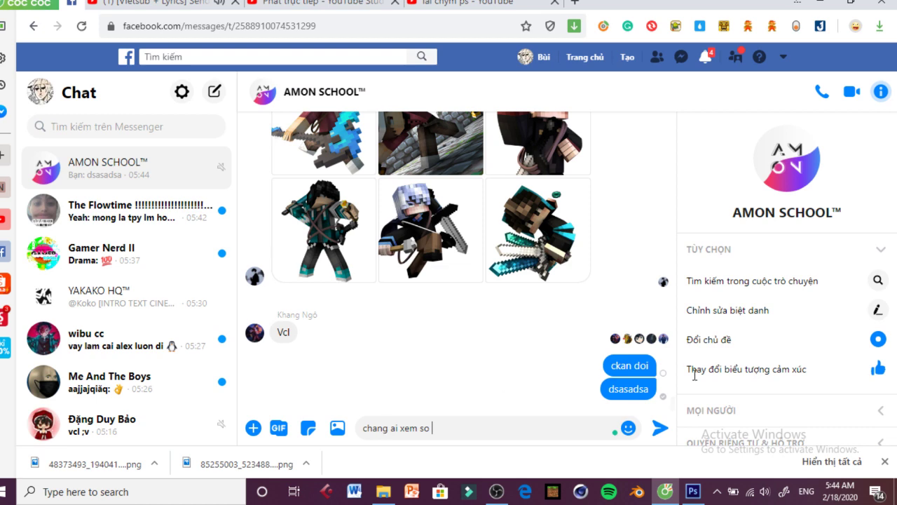
{"action": "type", "text": " trym"}
{"action": "key", "text": "Return"}
Step: Return to Photoshop and paint a blue strip along the side of the brown lower leg facing the sword trail on Layer 8
{"action": "left_click", "coordinate": [695, 495]}
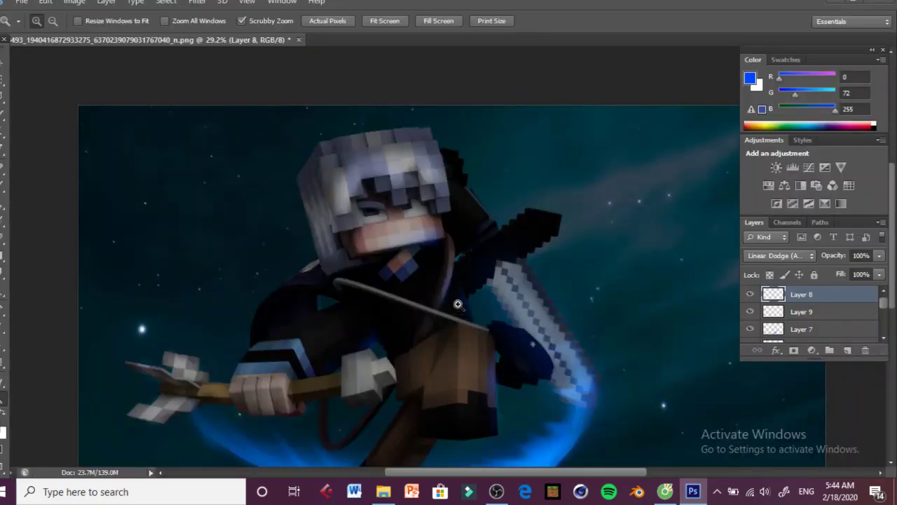
{"action": "mouse_move", "coordinate": [458, 304]}
{"action": "left_mouse_down"}
{"action": "mouse_move", "coordinate": [423, 276]}
{"action": "mouse_move", "coordinate": [471, 325]}
{"action": "mouse_move", "coordinate": [474, 301]}
{"action": "left_mouse_up"}
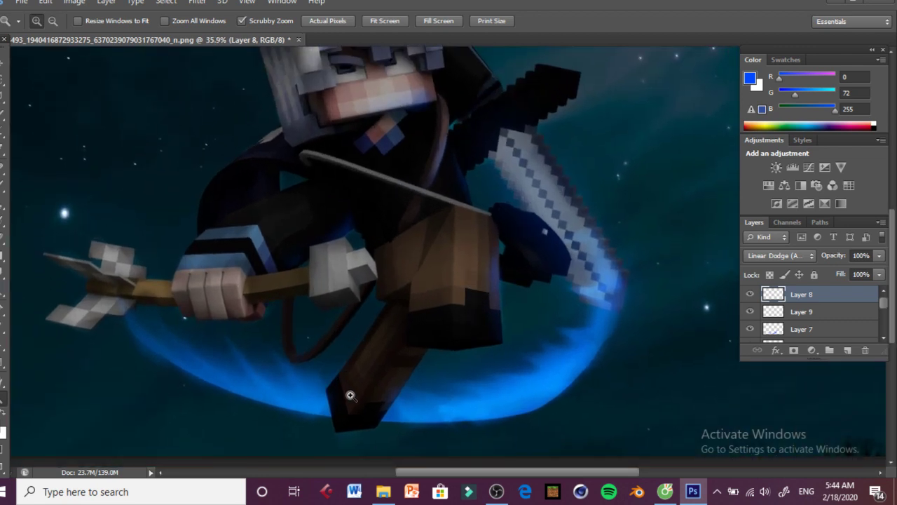
{"action": "left_click_drag", "start_coordinate": [350, 395], "coordinate": [429, 194]}
{"action": "key", "text": "b"}
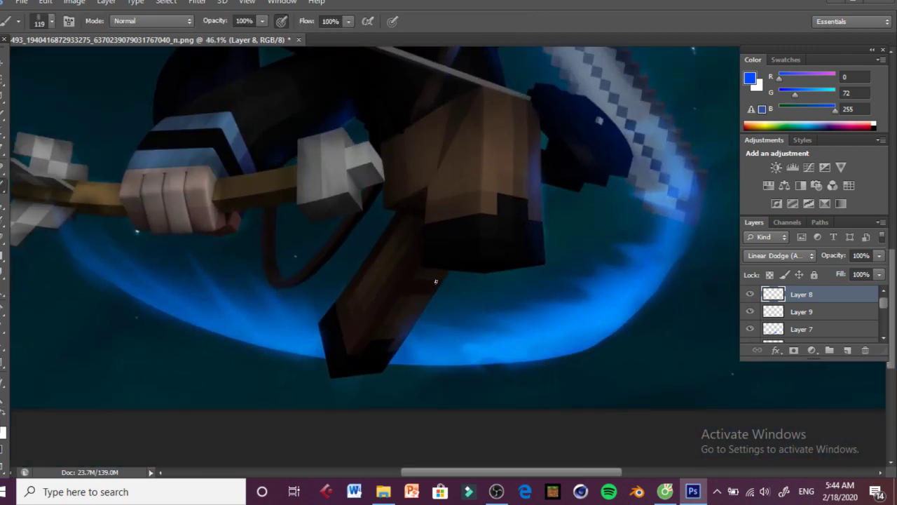
{"action": "left_click_drag", "start_coordinate": [422, 269], "coordinate": [417, 291]}
{"action": "left_click", "coordinate": [45, 2]}
{"action": "left_click", "coordinate": [105, 28]}
{"action": "mouse_move", "coordinate": [429, 276]}
{"action": "left_mouse_down"}
{"action": "mouse_move", "coordinate": [400, 334]}
{"action": "mouse_move", "coordinate": [426, 280]}
{"action": "mouse_move", "coordinate": [384, 338]}
{"action": "mouse_move", "coordinate": [404, 307]}
{"action": "mouse_move", "coordinate": [386, 349]}
{"action": "mouse_move", "coordinate": [375, 344]}
{"action": "mouse_move", "coordinate": [397, 314]}
{"action": "left_mouse_up"}
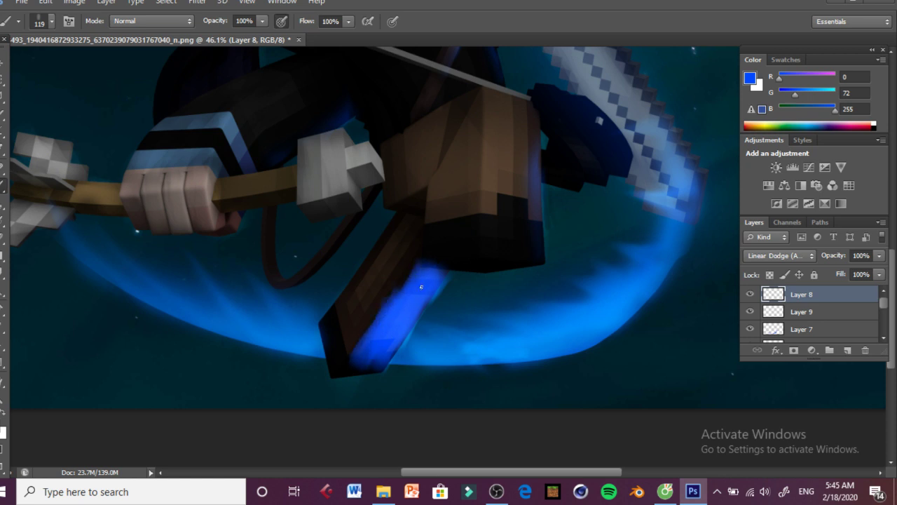
Step: Fade the blue strip on the lower leg with the soft 391 px eraser, leaving a faint rim glow at the foot
{"action": "key", "text": "e"}
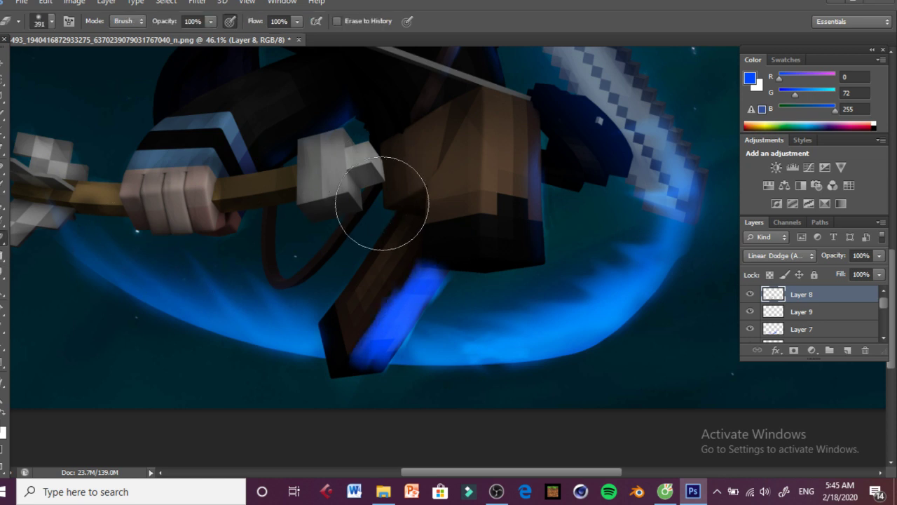
{"action": "mouse_move", "coordinate": [409, 203]}
{"action": "left_mouse_down"}
{"action": "mouse_move", "coordinate": [458, 187]}
{"action": "mouse_move", "coordinate": [447, 228]}
{"action": "mouse_move", "coordinate": [463, 231]}
{"action": "mouse_move", "coordinate": [460, 220]}
{"action": "mouse_move", "coordinate": [323, 307]}
{"action": "mouse_move", "coordinate": [337, 273]}
{"action": "mouse_move", "coordinate": [344, 289]}
{"action": "mouse_move", "coordinate": [356, 258]}
{"action": "mouse_move", "coordinate": [334, 300]}
{"action": "left_mouse_up"}
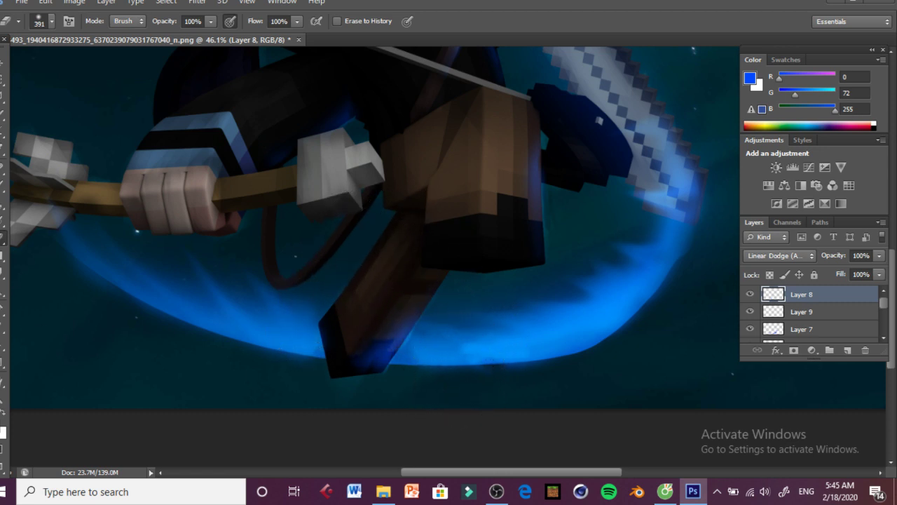
{"action": "mouse_move", "coordinate": [216, 320]}
{"action": "left_mouse_down"}
{"action": "mouse_move", "coordinate": [320, 324]}
{"action": "mouse_move", "coordinate": [324, 377]}
{"action": "mouse_move", "coordinate": [364, 326]}
{"action": "mouse_move", "coordinate": [396, 172]}
{"action": "mouse_move", "coordinate": [426, 183]}
{"action": "mouse_move", "coordinate": [412, 190]}
{"action": "mouse_move", "coordinate": [386, 242]}
{"action": "left_mouse_up"}
{"action": "left_click", "coordinate": [4, 399]}
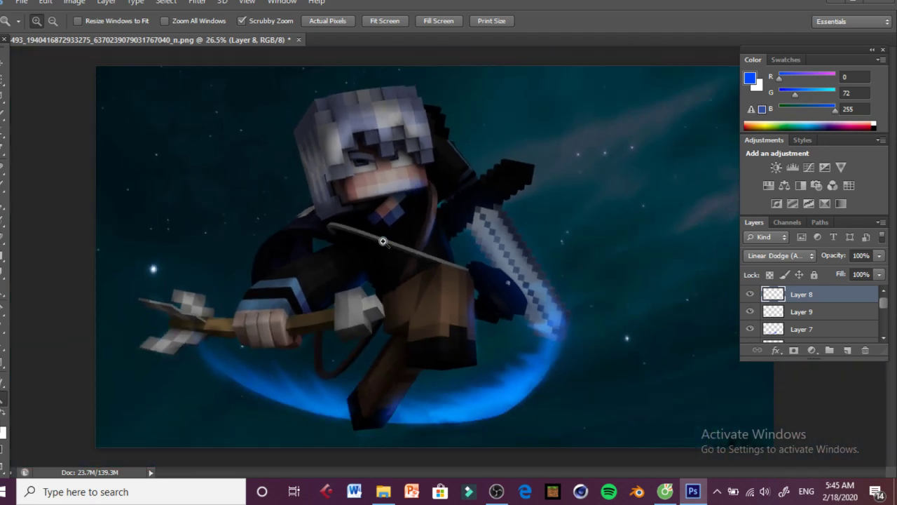
{"action": "left_click_drag", "start_coordinate": [291, 354], "coordinate": [285, 337]}
{"action": "left_click_drag", "start_coordinate": [224, 311], "coordinate": [311, 333]}
{"action": "left_click_drag", "start_coordinate": [330, 382], "coordinate": [266, 371]}
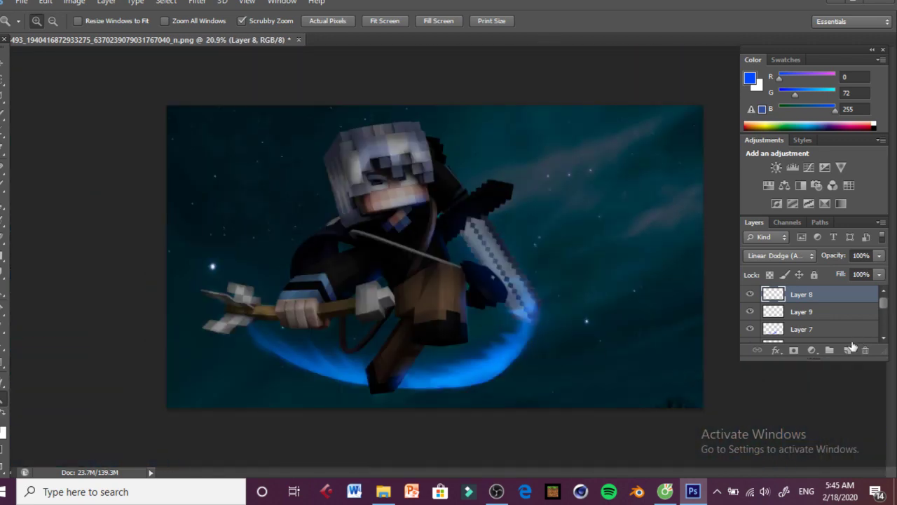
Step: Check Layer 7 by toggling its visibility, and add a new layer directly above it
{"action": "left_click", "coordinate": [806, 329]}
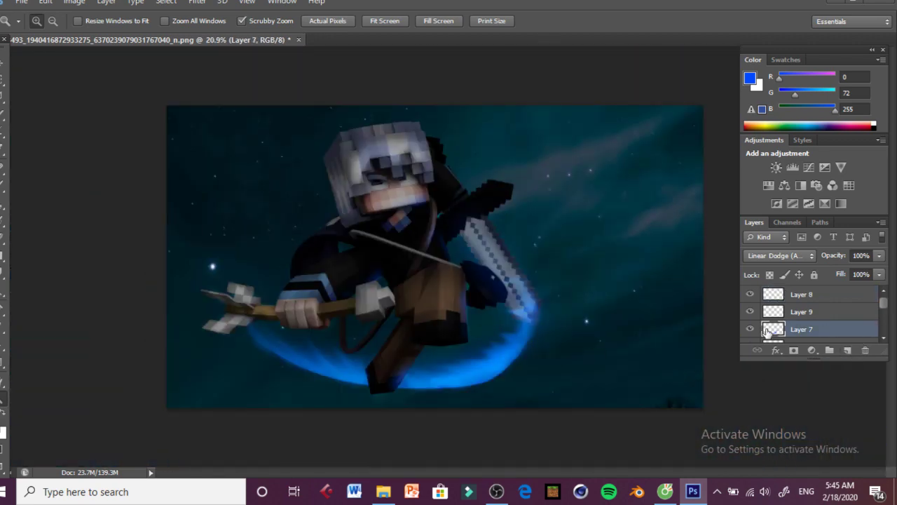
{"action": "left_click", "coordinate": [750, 329]}
{"action": "left_click", "coordinate": [750, 329]}
{"action": "left_click", "coordinate": [848, 351]}
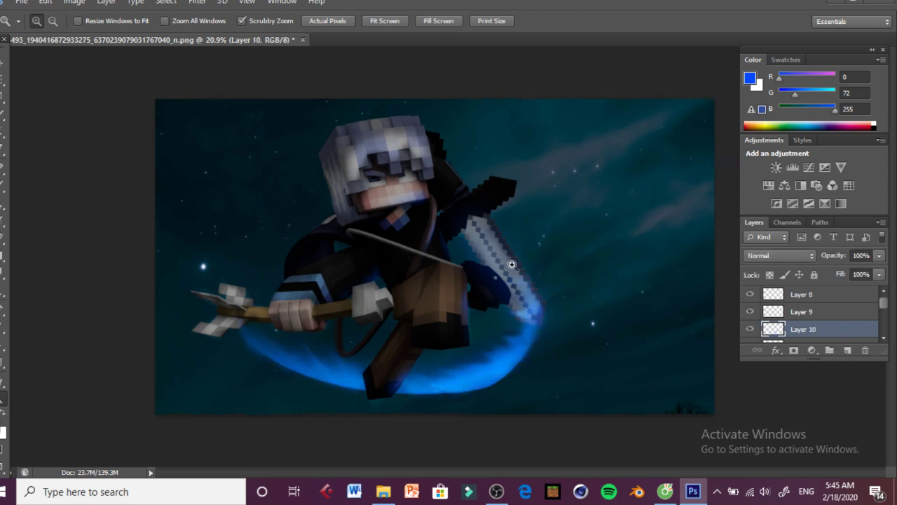
Step: Try painting thin blue strokes along the sword blade with a 37 px brush
{"action": "left_click_drag", "start_coordinate": [511, 260], "coordinate": [555, 277]}
{"action": "left_click", "coordinate": [4, 184]}
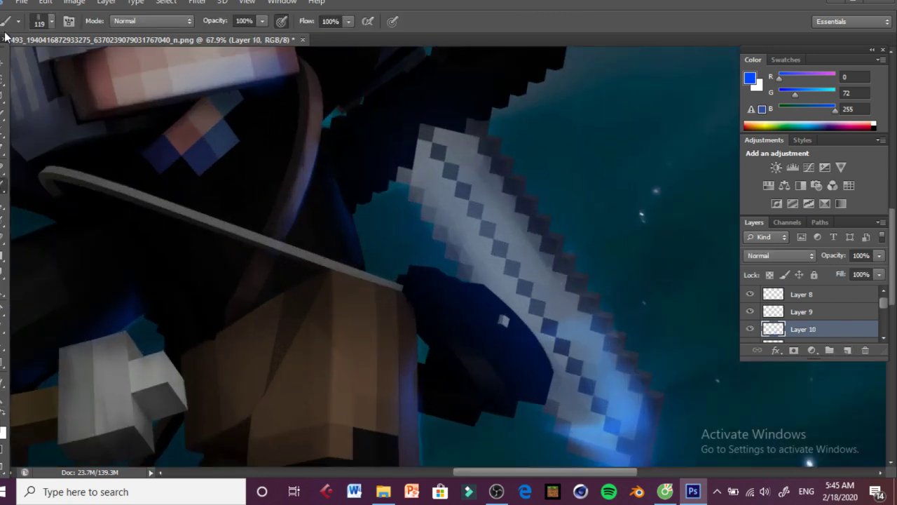
{"action": "left_click", "coordinate": [40, 25]}
{"action": "left_click", "coordinate": [27, 62]}
{"action": "mouse_move", "coordinate": [502, 242]}
{"action": "left_mouse_down"}
{"action": "mouse_move", "coordinate": [455, 147]}
{"action": "mouse_move", "coordinate": [513, 245]}
{"action": "left_mouse_up"}
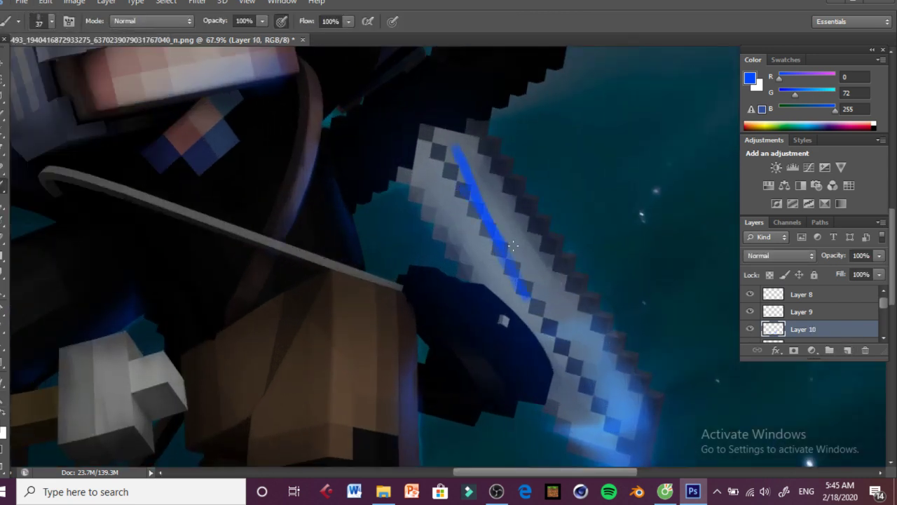
{"action": "left_click", "coordinate": [45, 2]}
{"action": "left_click", "coordinate": [68, 29]}
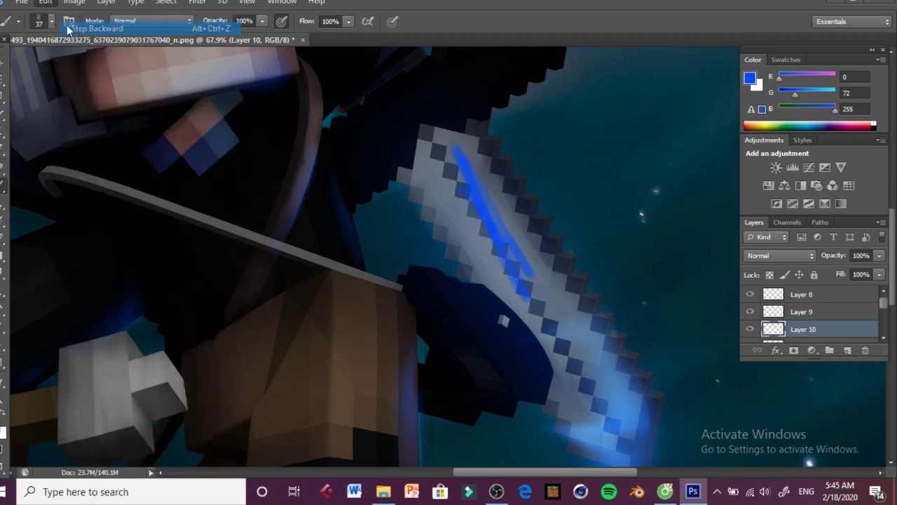
Step: Paint a blue glow over the sword blade with a 473 px soft round brush and set the layer's blending to Linear Dodge (Add)
{"action": "left_click", "coordinate": [52, 21]}
{"action": "left_click_drag", "start_coordinate": [132, 198], "coordinate": [134, 127]}
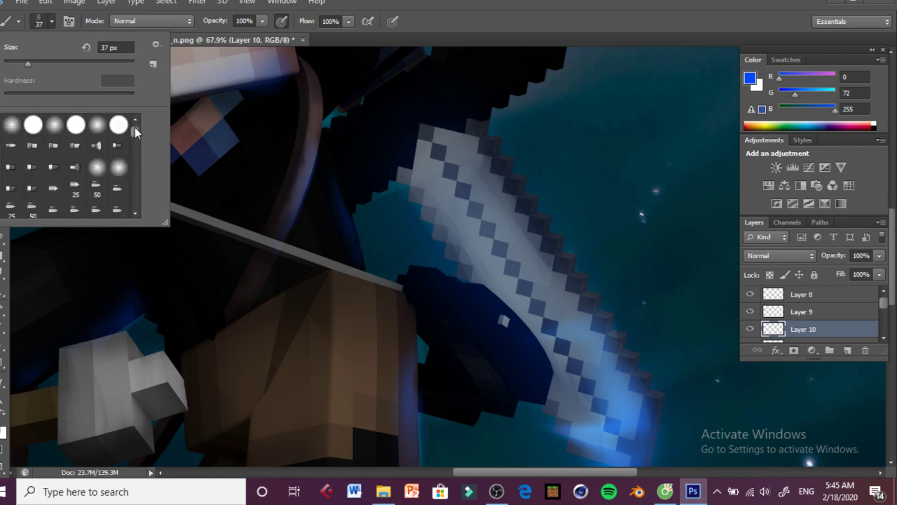
{"action": "left_click", "coordinate": [20, 122]}
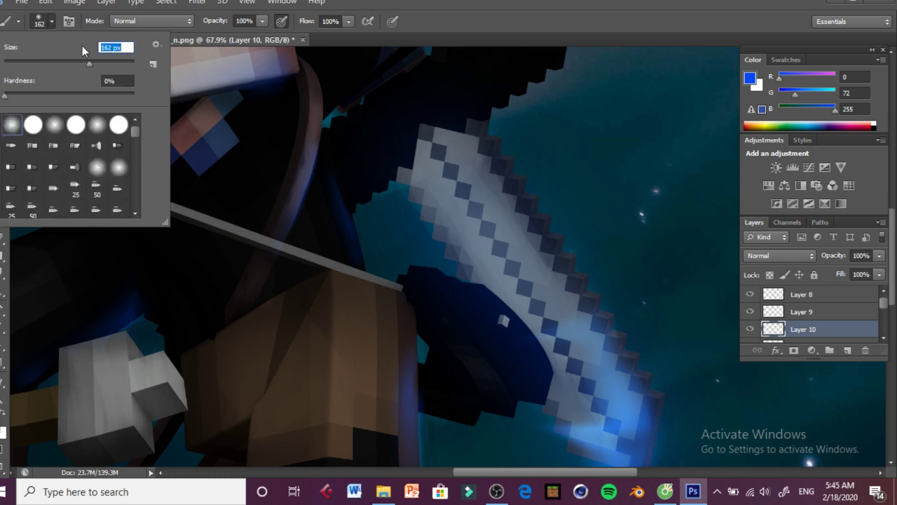
{"action": "left_click_drag", "start_coordinate": [460, 154], "coordinate": [600, 373]}
{"action": "left_click", "coordinate": [806, 255]}
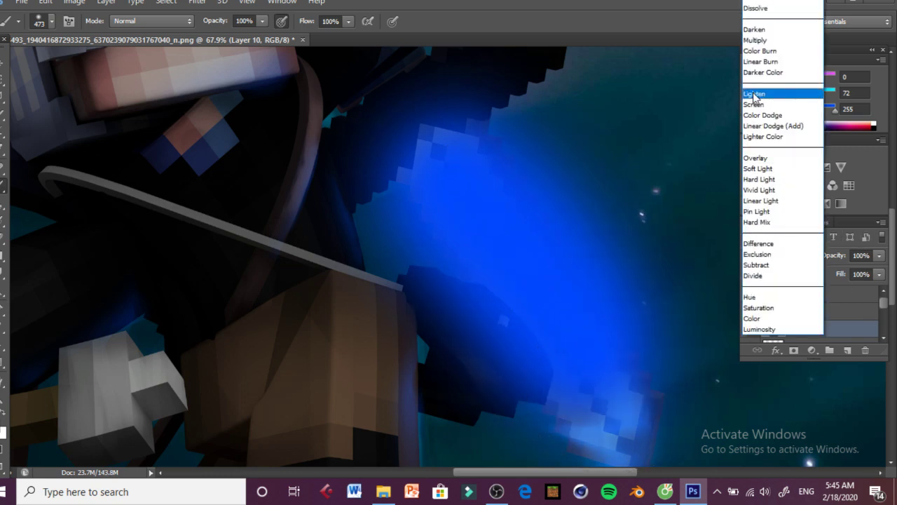
{"action": "left_click", "coordinate": [784, 126]}
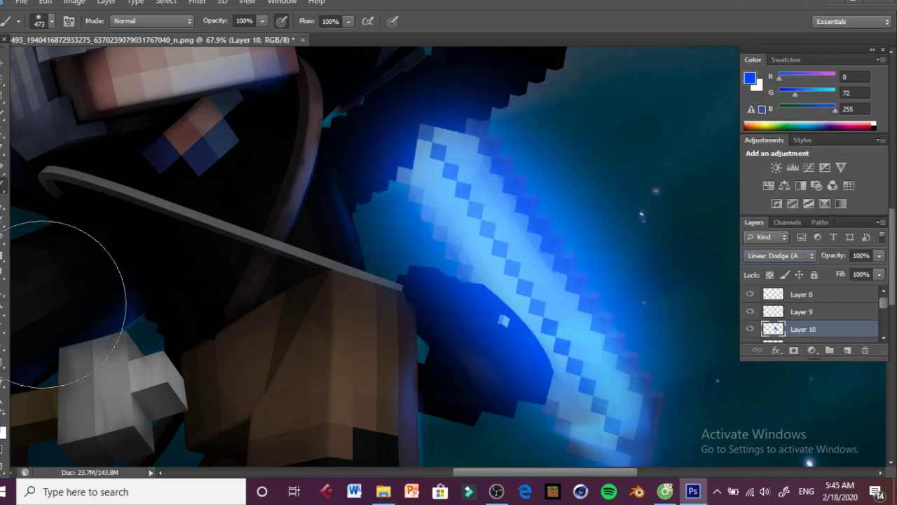
Step: Erase the excess blue glow around the sword blade and hilt with a 391 px eraser
{"action": "left_click", "coordinate": [4, 398]}
{"action": "mouse_move", "coordinate": [400, 236]}
{"action": "left_mouse_down"}
{"action": "mouse_move", "coordinate": [360, 215]}
{"action": "mouse_move", "coordinate": [411, 311]}
{"action": "mouse_move", "coordinate": [452, 360]}
{"action": "left_mouse_up"}
{"action": "key", "text": "e"}
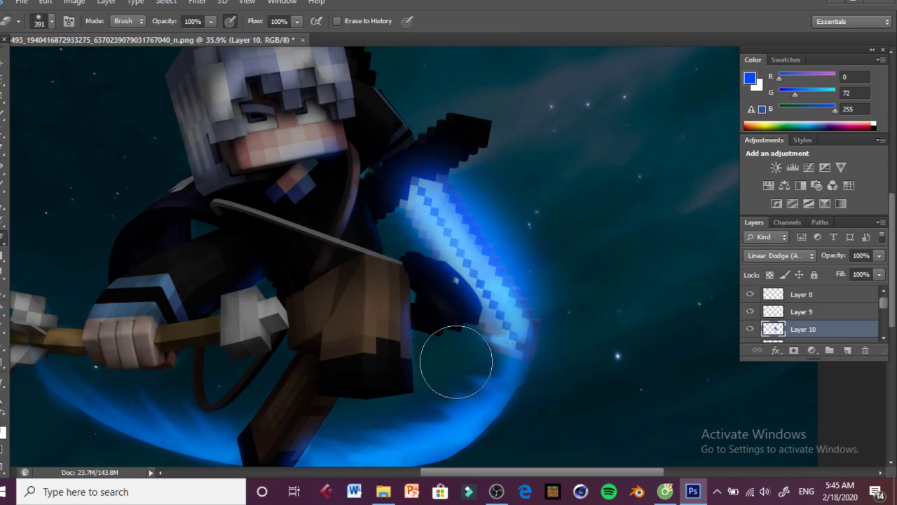
{"action": "mouse_move", "coordinate": [573, 314]}
{"action": "left_mouse_down"}
{"action": "mouse_move", "coordinate": [542, 216]}
{"action": "mouse_move", "coordinate": [535, 224]}
{"action": "mouse_move", "coordinate": [480, 123]}
{"action": "left_mouse_up"}
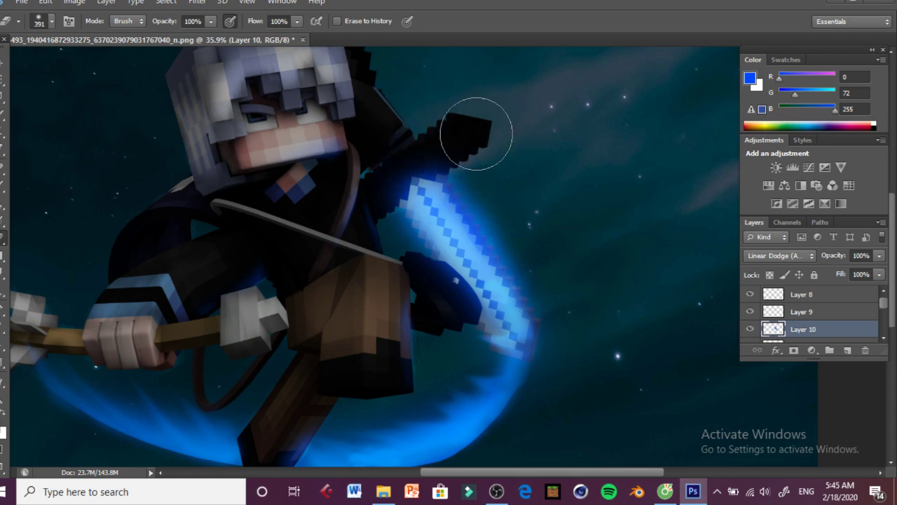
Step: Switch to the browser, paste the YouTube video link into the AMON SCHOOL chat message, and bring up the video's page
{"action": "left_click", "coordinate": [666, 491]}
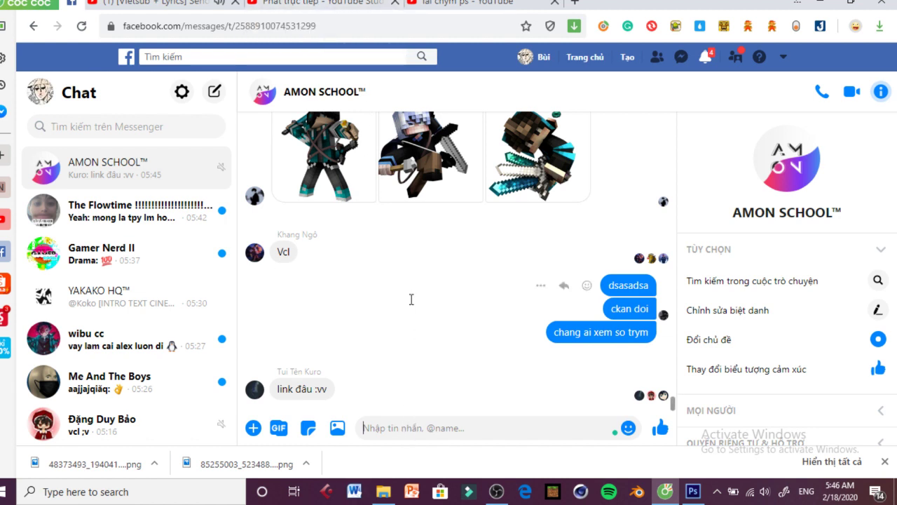
{"action": "right_click", "coordinate": [404, 419]}
{"action": "left_click", "coordinate": [437, 308]}
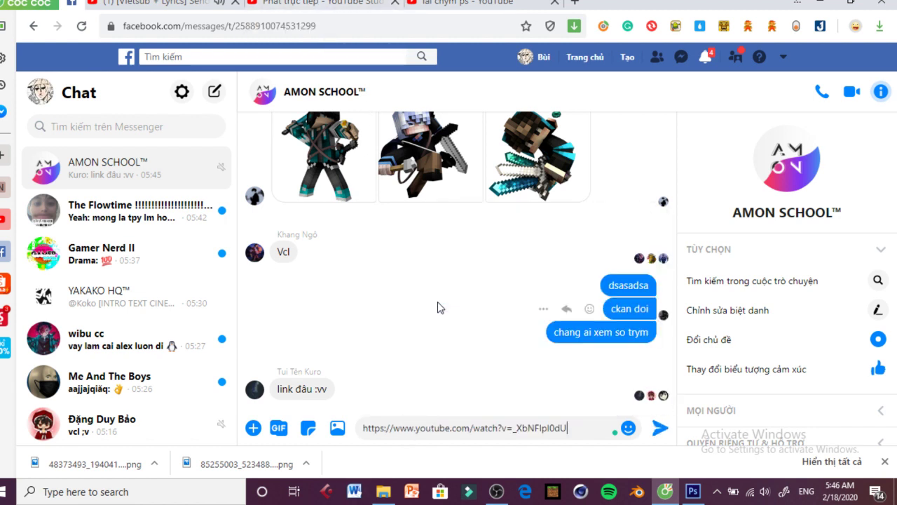
{"action": "left_click", "coordinate": [385, 2]}
{"action": "left_click", "coordinate": [443, 2]}
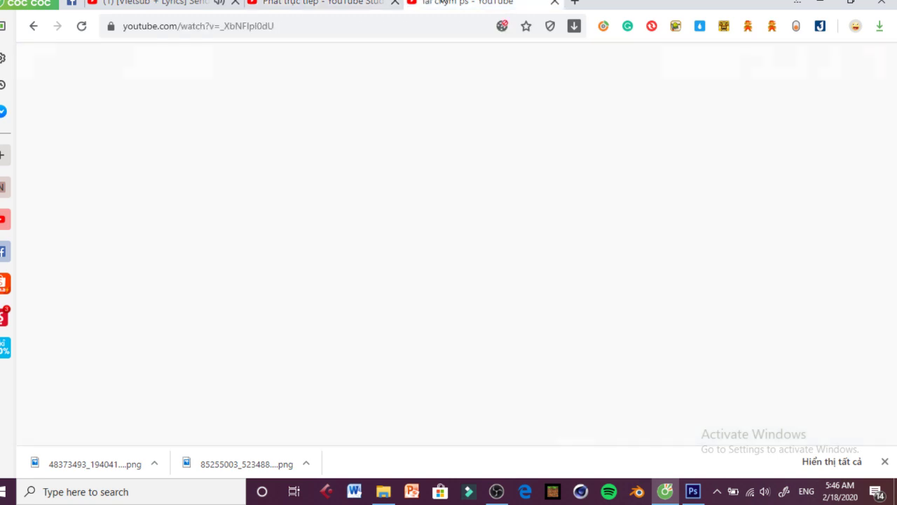
Step: Switch back to Photoshop and add a new layer directly above Layer 10
{"action": "left_click", "coordinate": [693, 490]}
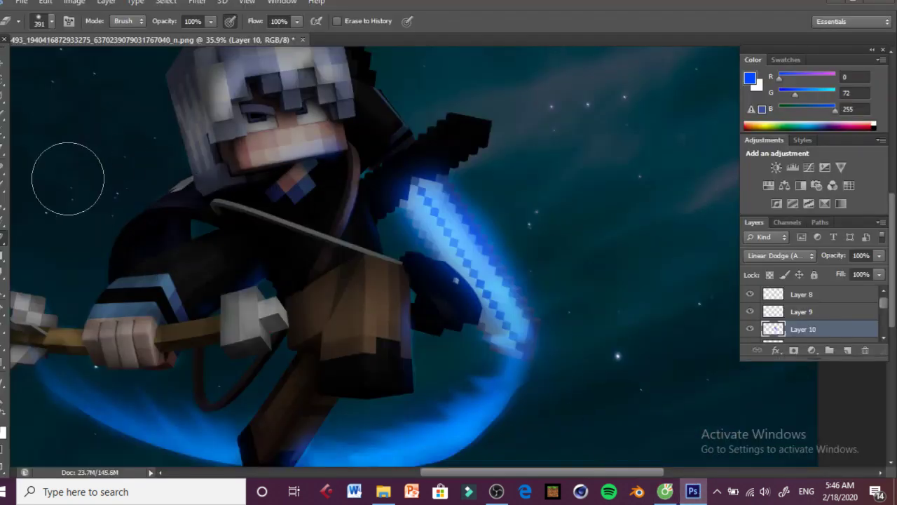
{"action": "left_click", "coordinate": [2, 403]}
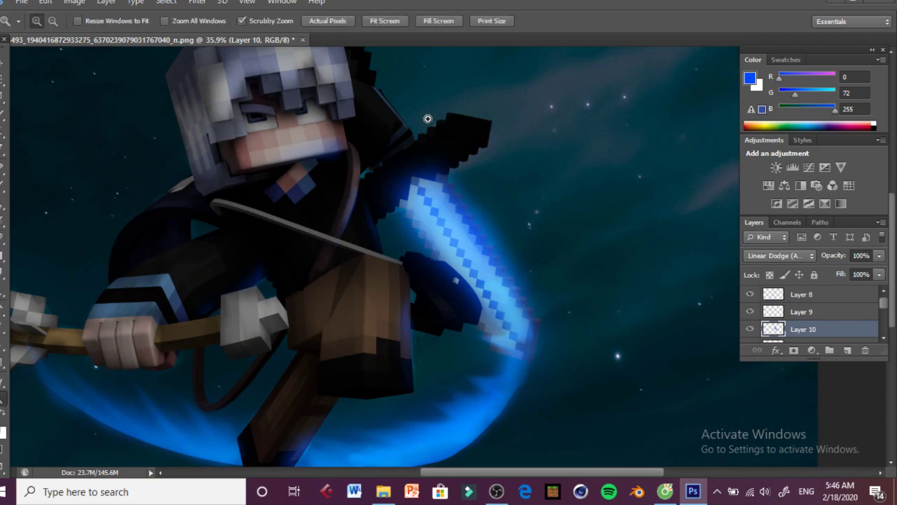
{"action": "left_click_drag", "start_coordinate": [428, 119], "coordinate": [427, 352]}
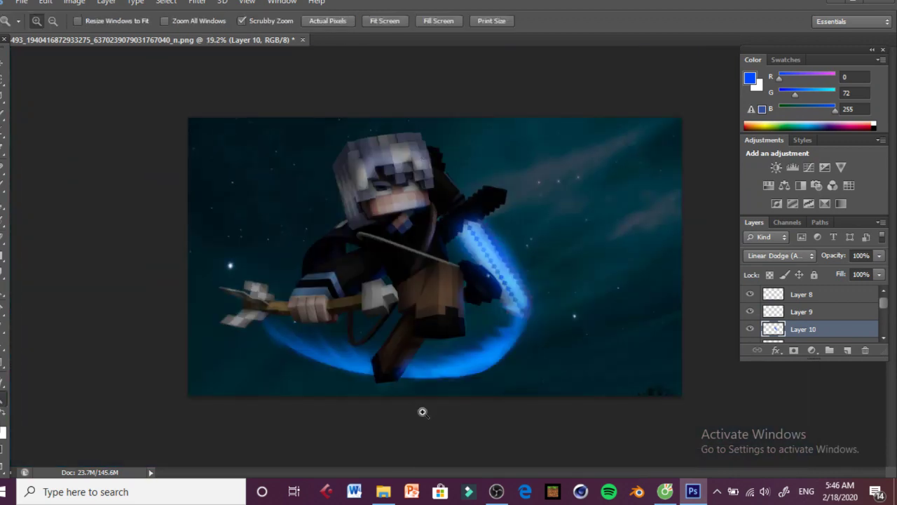
{"action": "left_click_drag", "start_coordinate": [423, 413], "coordinate": [415, 365]}
{"action": "scroll", "coordinate": [268, 320], "scroll_direction": "up", "scroll_amount": 3}
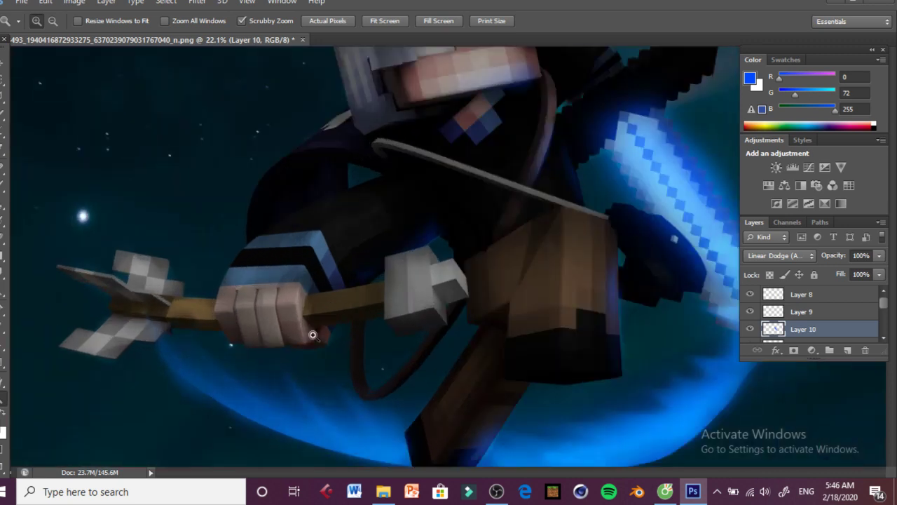
{"action": "left_click", "coordinate": [797, 299]}
{"action": "left_click", "coordinate": [750, 295]}
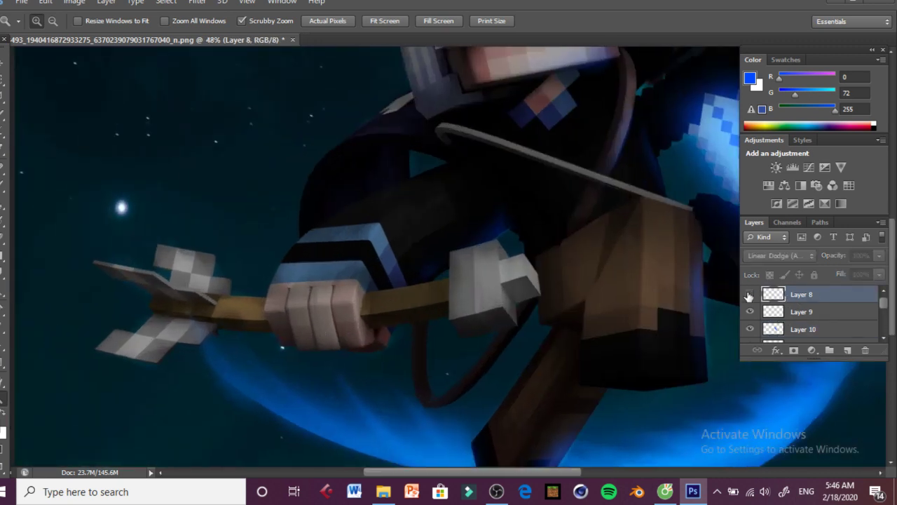
{"action": "left_click", "coordinate": [750, 295]}
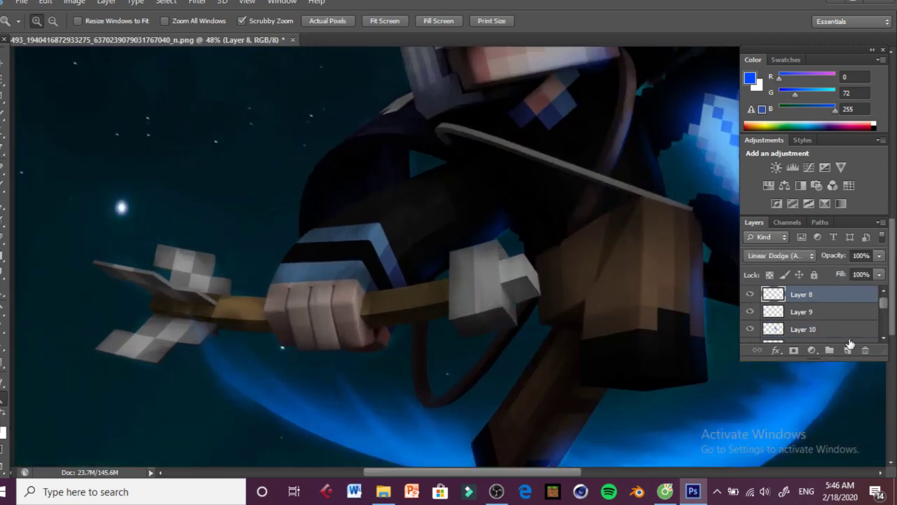
{"action": "left_click", "coordinate": [812, 330]}
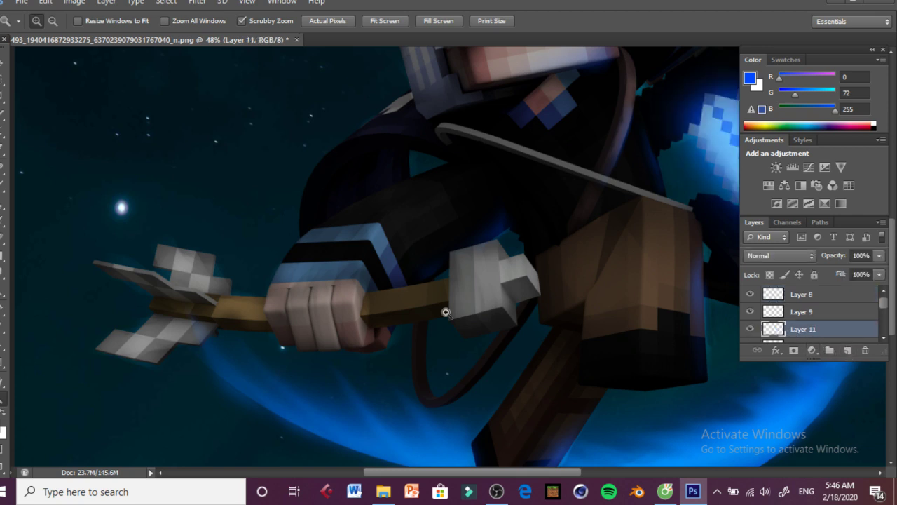
Step: Try painting a curved blue trail from the tip of the arrow's head with a 21 px soft brush
{"action": "key", "text": "b"}
{"action": "left_click", "coordinate": [40, 22]}
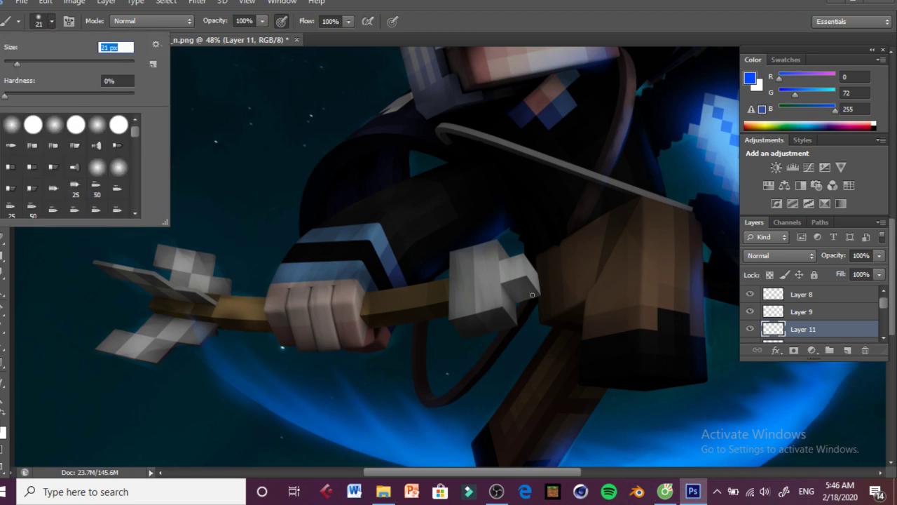
{"action": "mouse_move", "coordinate": [536, 295]}
{"action": "left_mouse_down"}
{"action": "mouse_move", "coordinate": [506, 362]}
{"action": "mouse_move", "coordinate": [365, 383]}
{"action": "left_mouse_up"}
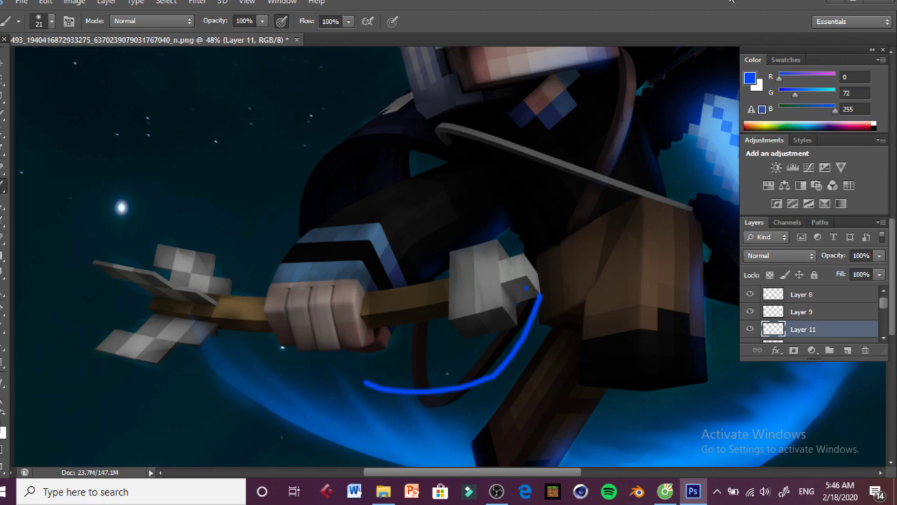
{"action": "left_click", "coordinate": [51, 2]}
{"action": "left_click", "coordinate": [70, 29]}
{"action": "left_click", "coordinate": [45, 3]}
{"action": "left_click", "coordinate": [56, 25]}
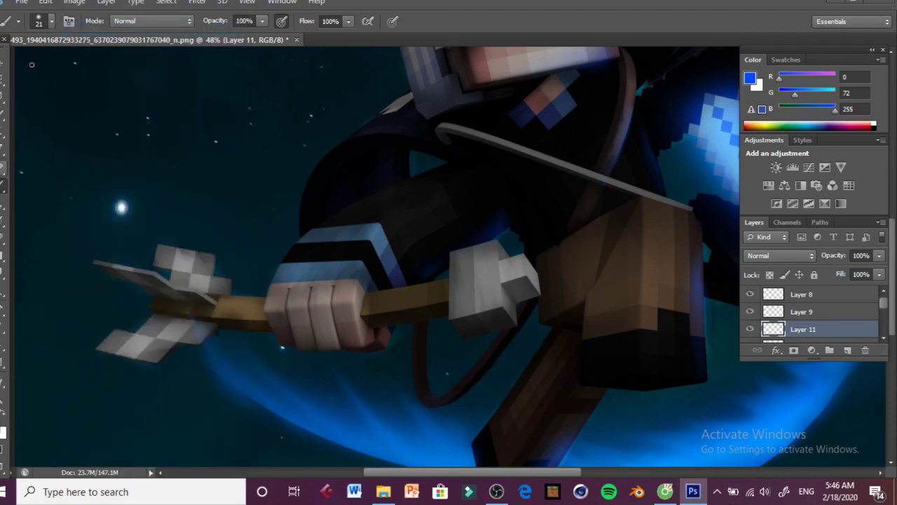
Step: Stamp a blue spatter over the arrow's head using the 24 px spatter brush preset enlarged to 453 px
{"action": "left_click", "coordinate": [49, 21]}
{"action": "scroll", "coordinate": [75, 183], "scroll_direction": "down", "scroll_amount": 1}
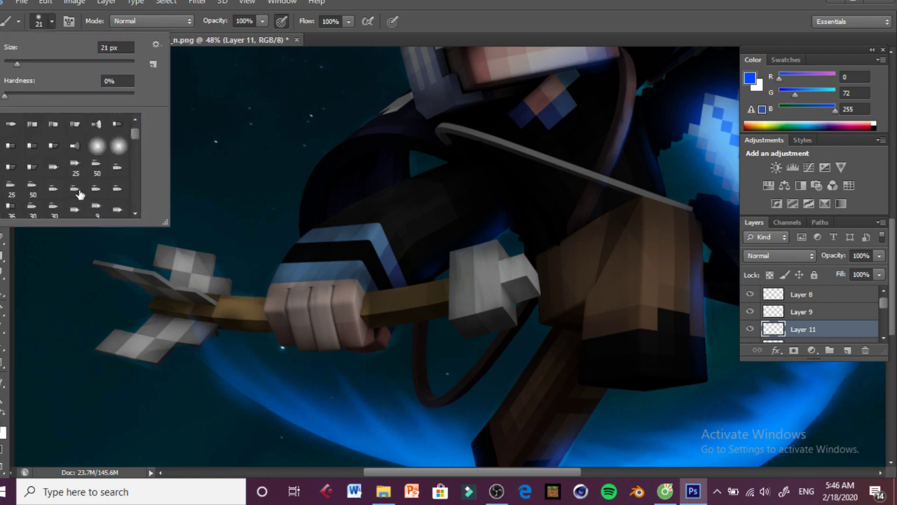
{"action": "scroll", "coordinate": [84, 191], "scroll_direction": "down", "scroll_amount": 5}
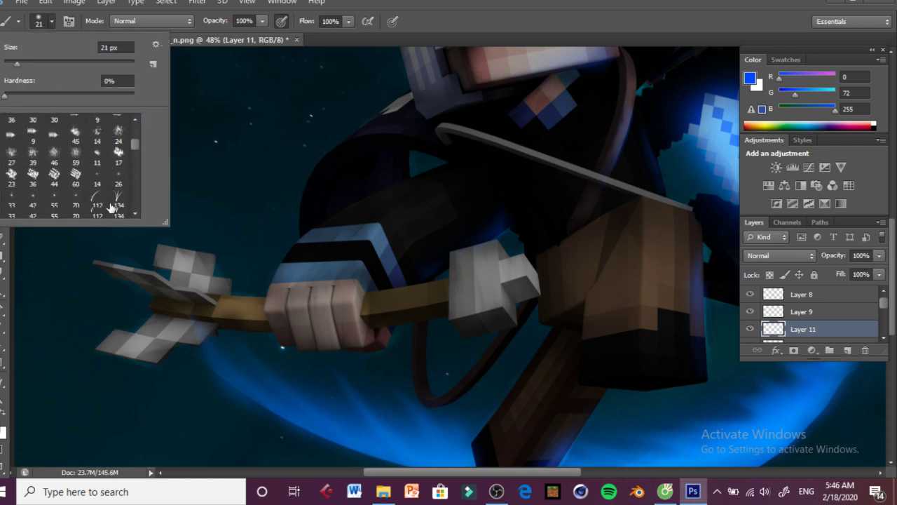
{"action": "scroll", "coordinate": [110, 204], "scroll_direction": "up", "scroll_amount": 1}
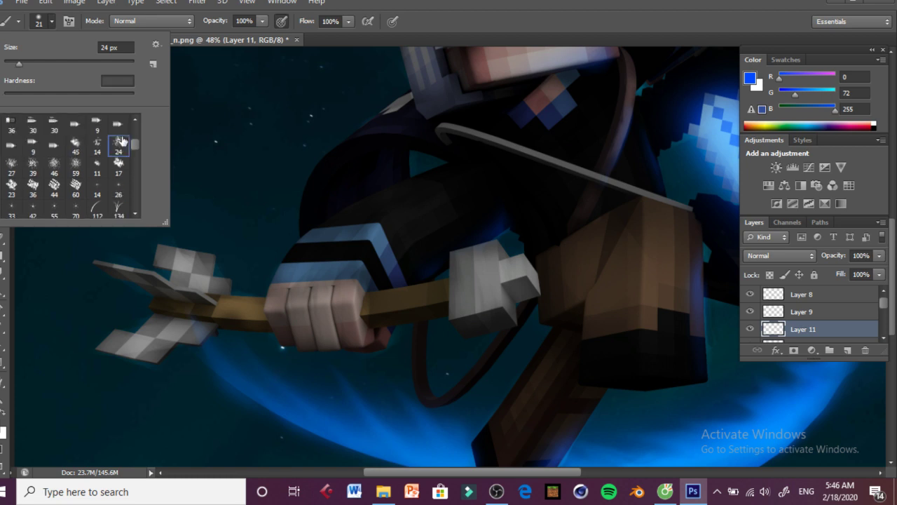
{"action": "left_click", "coordinate": [101, 63]}
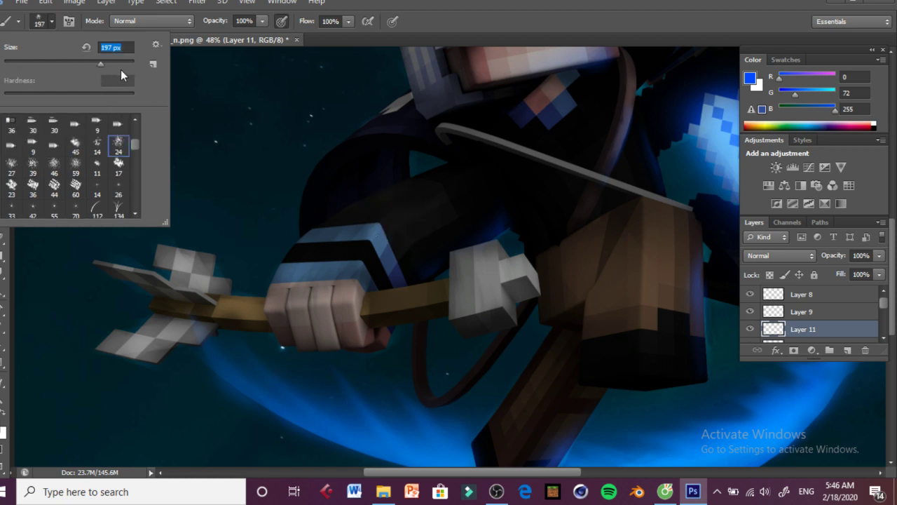
{"action": "type", "text": "453"}
{"action": "key", "text": "Return"}
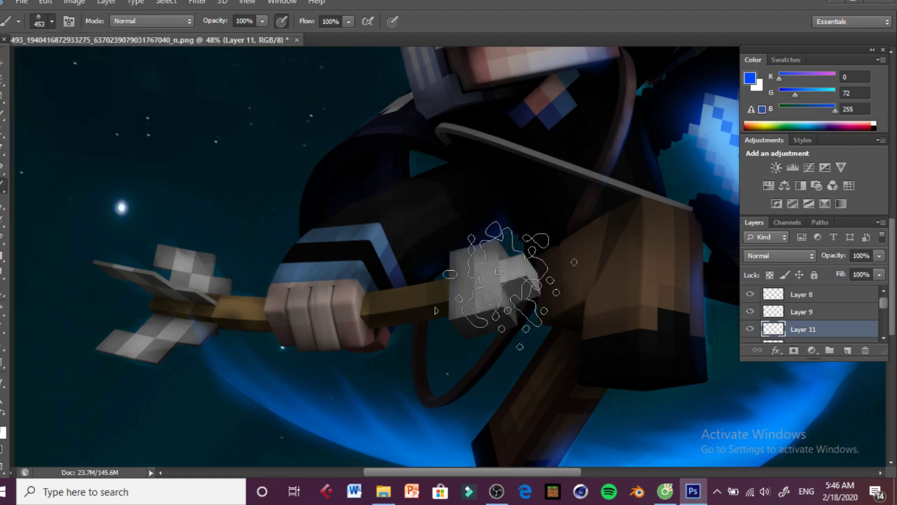
{"action": "left_click", "coordinate": [509, 284]}
Step: Liquify the blue spatter on Layer 11, pulling it into three pointed streaks from the arrow's head back towards the hand
{"action": "left_click", "coordinate": [197, 2]}
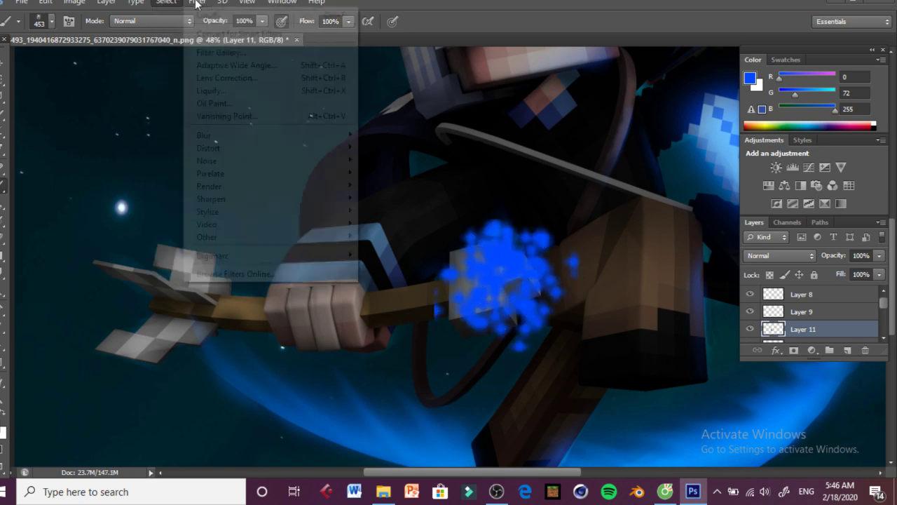
{"action": "left_click", "coordinate": [215, 103]}
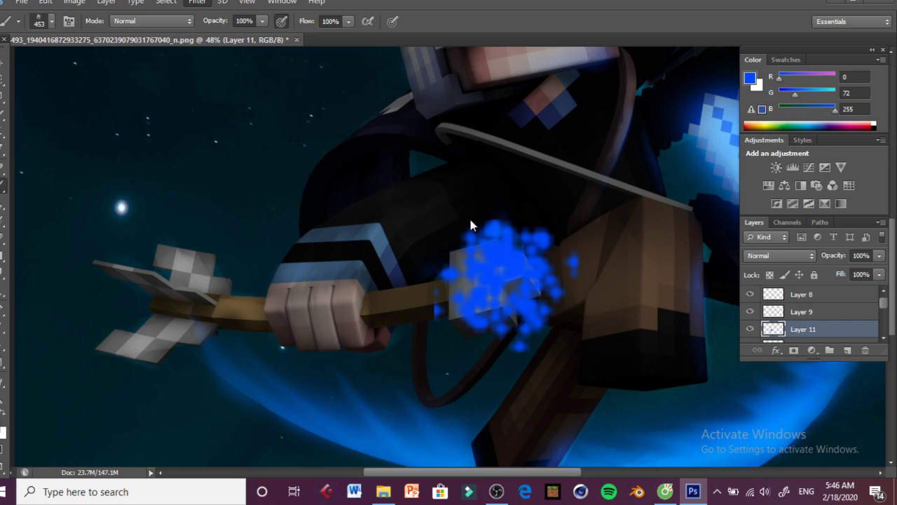
{"action": "key", "text": "ctrl+shift+x"}
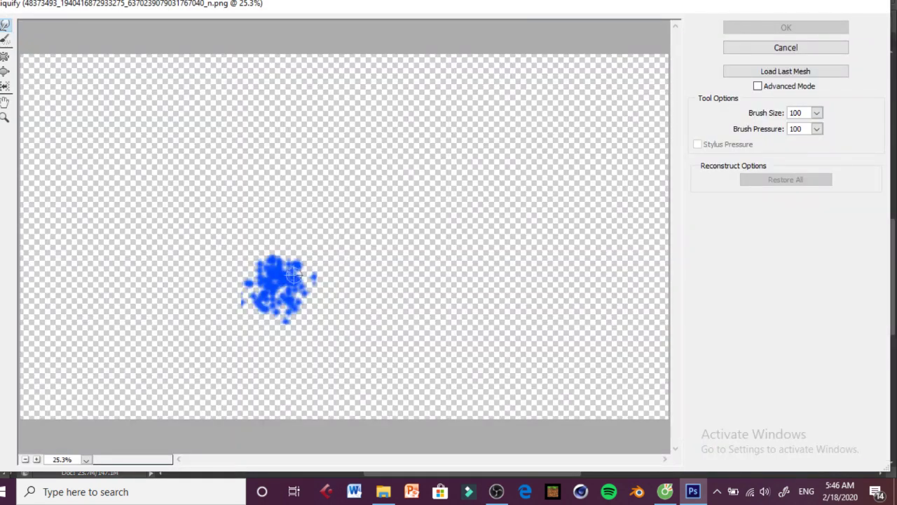
{"action": "left_click_drag", "start_coordinate": [293, 275], "coordinate": [192, 260]}
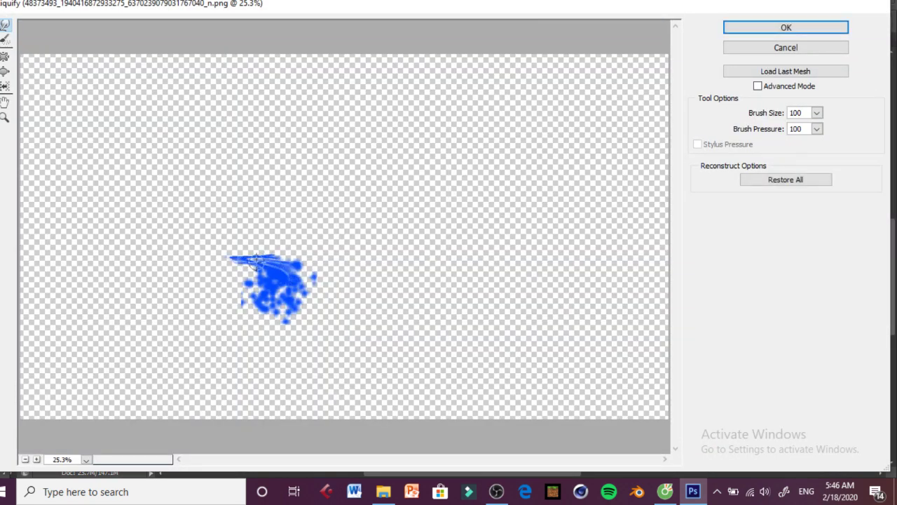
{"action": "left_click_drag", "start_coordinate": [256, 260], "coordinate": [180, 260]}
{"action": "left_click_drag", "start_coordinate": [281, 278], "coordinate": [186, 280]}
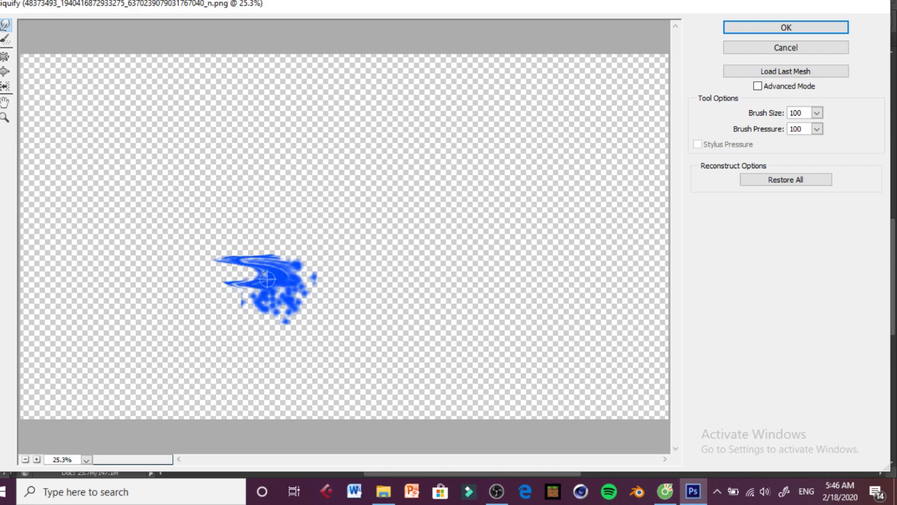
{"action": "left_click_drag", "start_coordinate": [267, 279], "coordinate": [201, 283]}
{"action": "left_click_drag", "start_coordinate": [287, 302], "coordinate": [220, 307]}
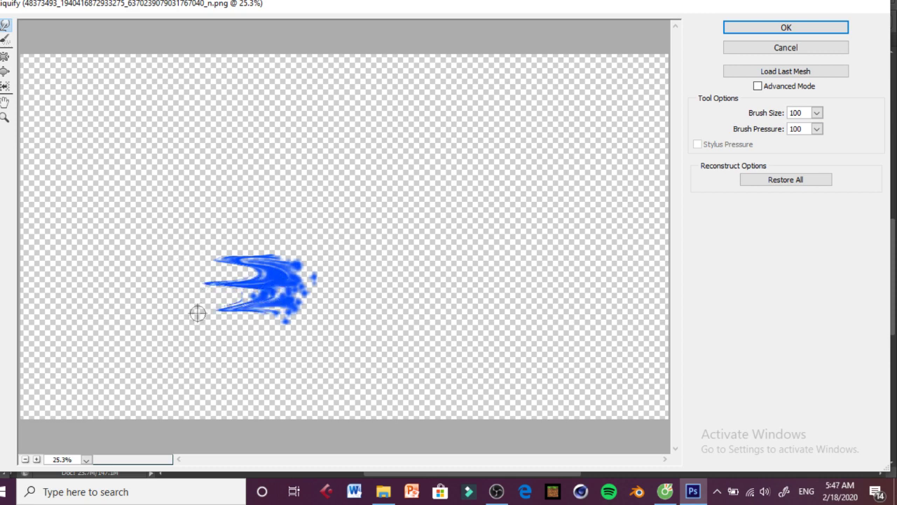
{"action": "left_click", "coordinate": [728, 27]}
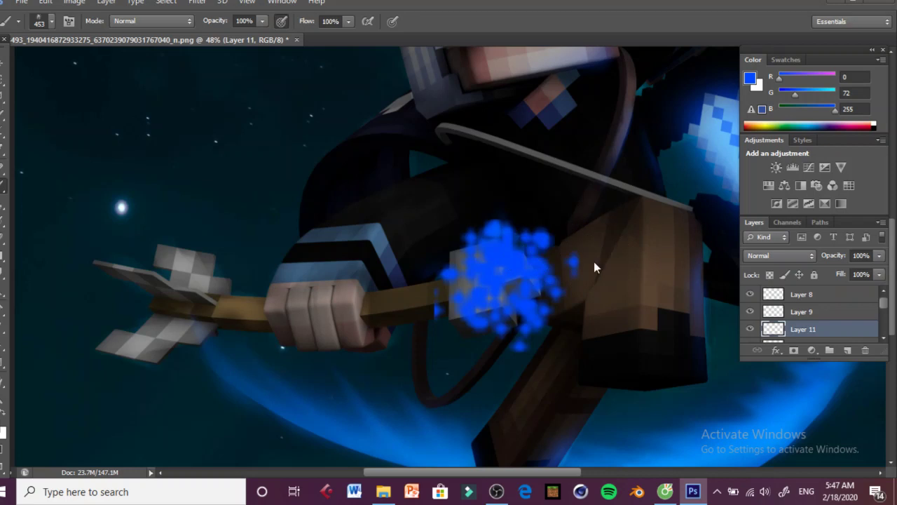
Step: Try the Lighter Color blend mode on Layer 11, and set it to Linear Dodge (Add)
{"action": "left_click", "coordinate": [780, 255]}
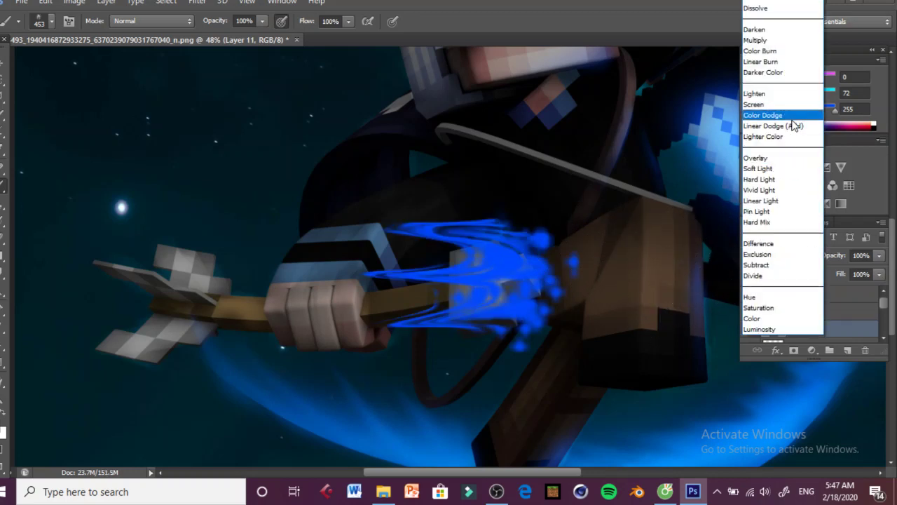
{"action": "left_click", "coordinate": [793, 134]}
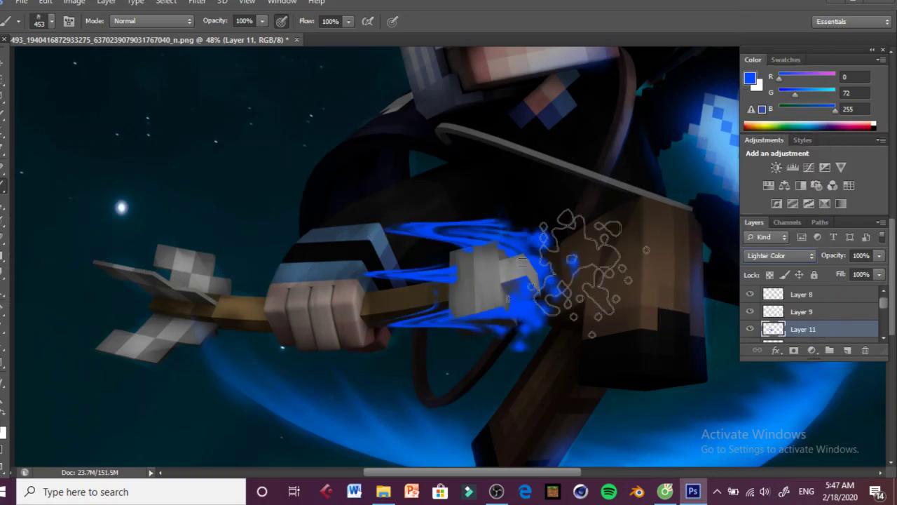
{"action": "left_click", "coordinate": [794, 256]}
{"action": "left_click", "coordinate": [786, 125]}
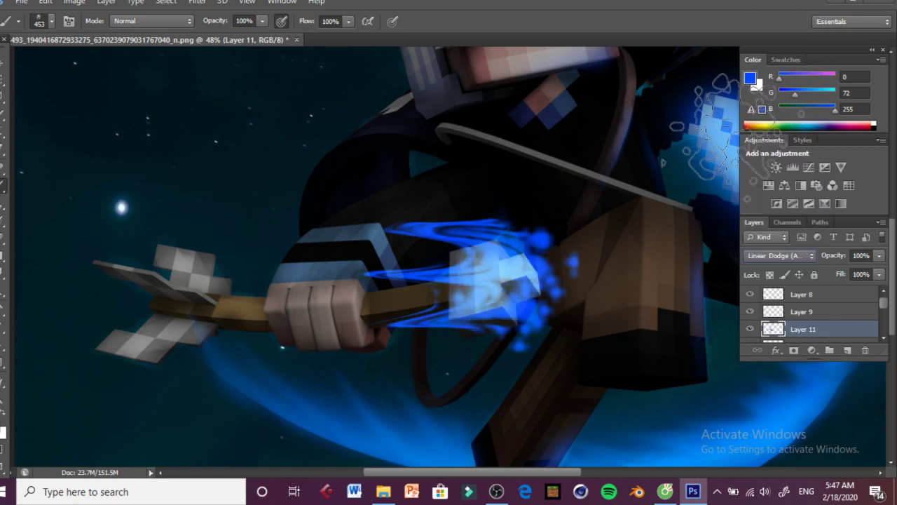
Step: Fade the outer ends of the blue streaks near the hand and sleeve using a soft 391 px eraser
{"action": "left_click", "coordinate": [3, 237]}
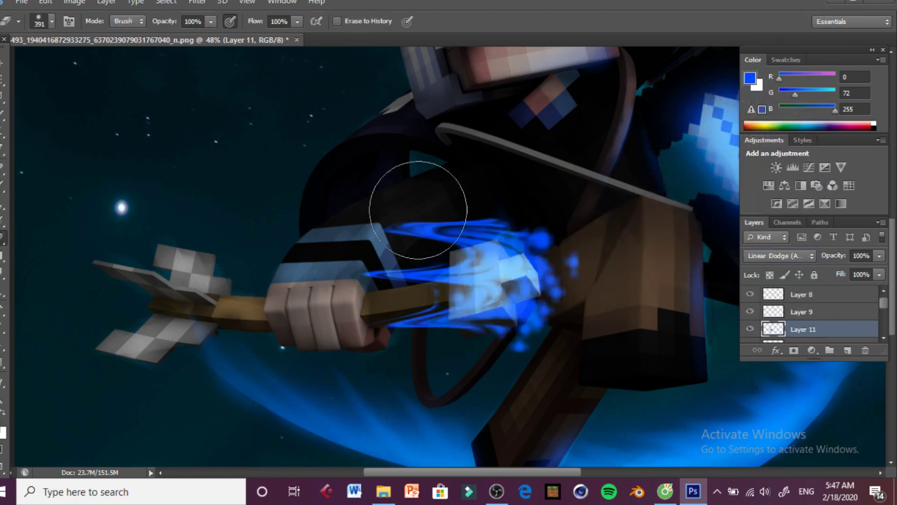
{"action": "mouse_move", "coordinate": [419, 209]}
{"action": "left_mouse_down"}
{"action": "mouse_move", "coordinate": [378, 178]}
{"action": "mouse_move", "coordinate": [481, 187]}
{"action": "mouse_move", "coordinate": [561, 152]}
{"action": "left_mouse_up"}
{"action": "mouse_move", "coordinate": [337, 377]}
{"action": "left_mouse_down"}
{"action": "mouse_move", "coordinate": [421, 380]}
{"action": "mouse_move", "coordinate": [371, 350]}
{"action": "mouse_move", "coordinate": [330, 287]}
{"action": "mouse_move", "coordinate": [354, 286]}
{"action": "mouse_move", "coordinate": [366, 208]}
{"action": "mouse_move", "coordinate": [396, 203]}
{"action": "left_mouse_up"}
Step: Smudge the blue streaks behind the arrow's head with a 170 px spatter tip, and erase the spatter beyond the arrow's tip
{"action": "left_click", "coordinate": [4, 273]}
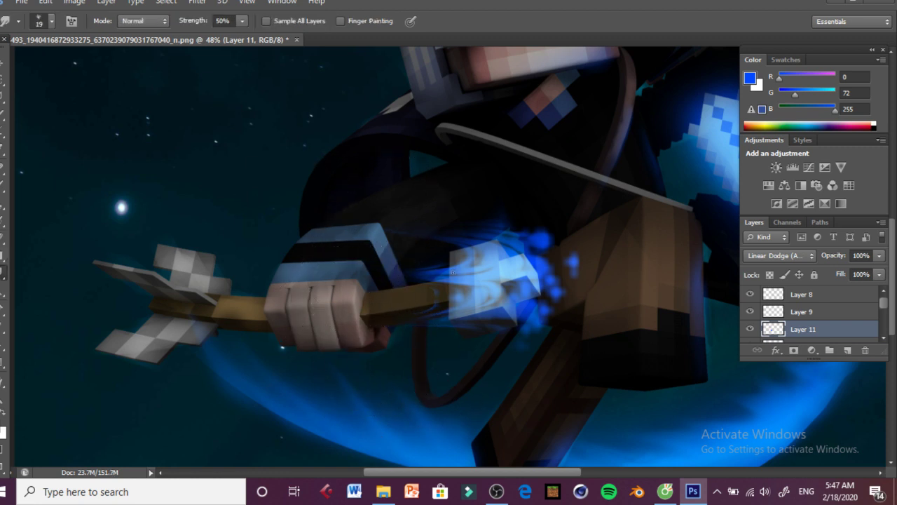
{"action": "left_click", "coordinate": [35, 21]}
{"action": "left_click", "coordinate": [91, 64]}
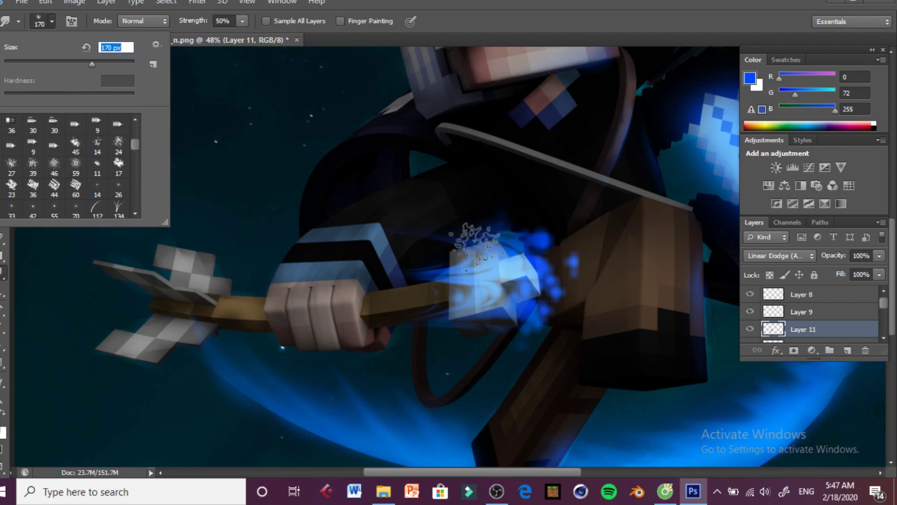
{"action": "left_click", "coordinate": [463, 241]}
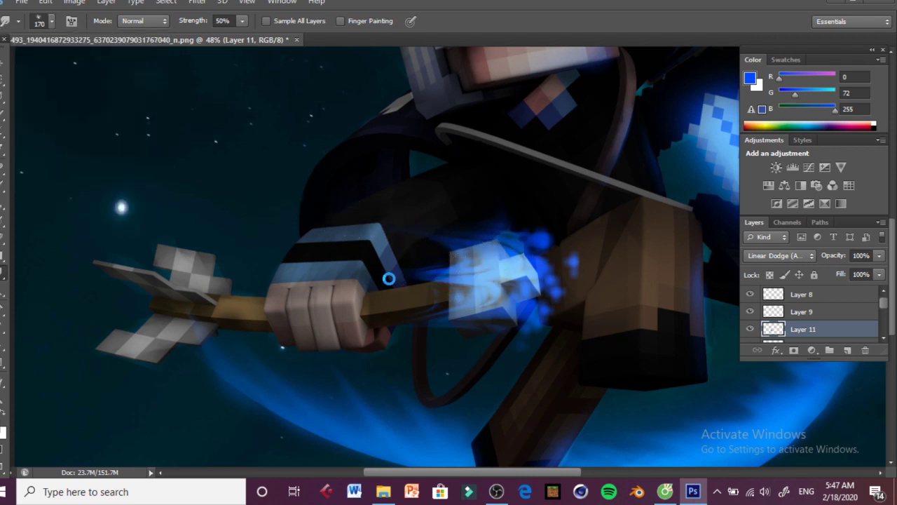
{"action": "mouse_move", "coordinate": [456, 285]}
{"action": "left_mouse_down"}
{"action": "mouse_move", "coordinate": [428, 286]}
{"action": "mouse_move", "coordinate": [442, 326]}
{"action": "mouse_move", "coordinate": [459, 330]}
{"action": "mouse_move", "coordinate": [409, 337]}
{"action": "mouse_move", "coordinate": [422, 339]}
{"action": "left_mouse_up"}
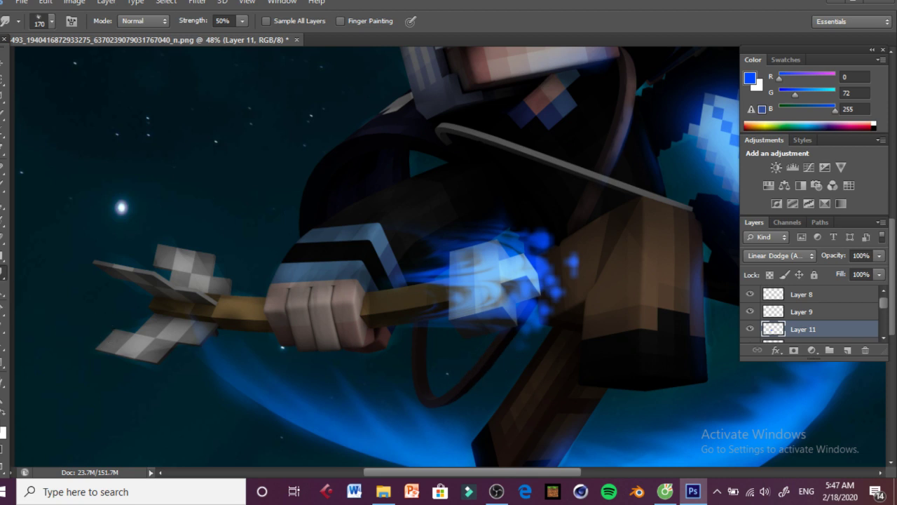
{"action": "key", "text": "e"}
{"action": "mouse_move", "coordinate": [530, 380]}
{"action": "left_mouse_down"}
{"action": "mouse_move", "coordinate": [567, 319]}
{"action": "mouse_move", "coordinate": [566, 371]}
{"action": "mouse_move", "coordinate": [600, 327]}
{"action": "mouse_move", "coordinate": [612, 237]}
{"action": "mouse_move", "coordinate": [594, 236]}
{"action": "mouse_move", "coordinate": [580, 270]}
{"action": "mouse_move", "coordinate": [573, 255]}
{"action": "mouse_move", "coordinate": [608, 252]}
{"action": "mouse_move", "coordinate": [576, 274]}
{"action": "left_mouse_up"}
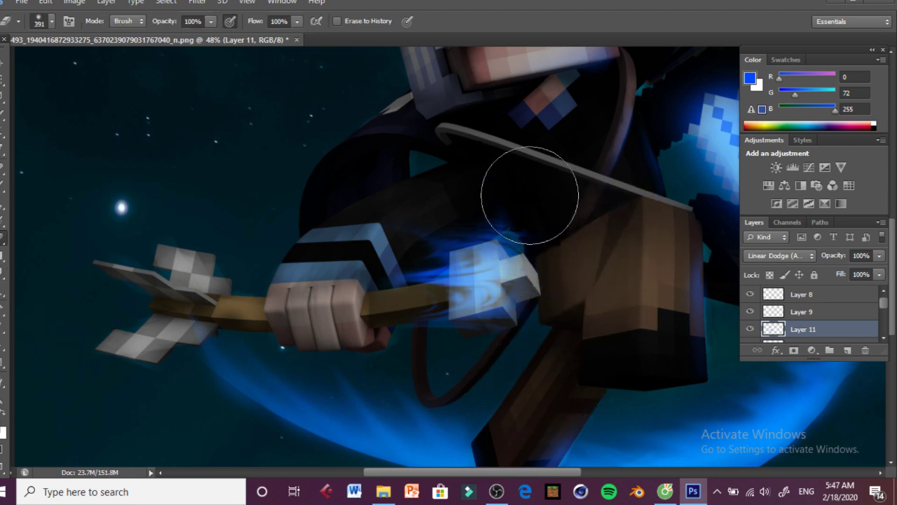
{"action": "left_click", "coordinate": [197, 2]}
{"action": "mouse_move", "coordinate": [236, 137]}
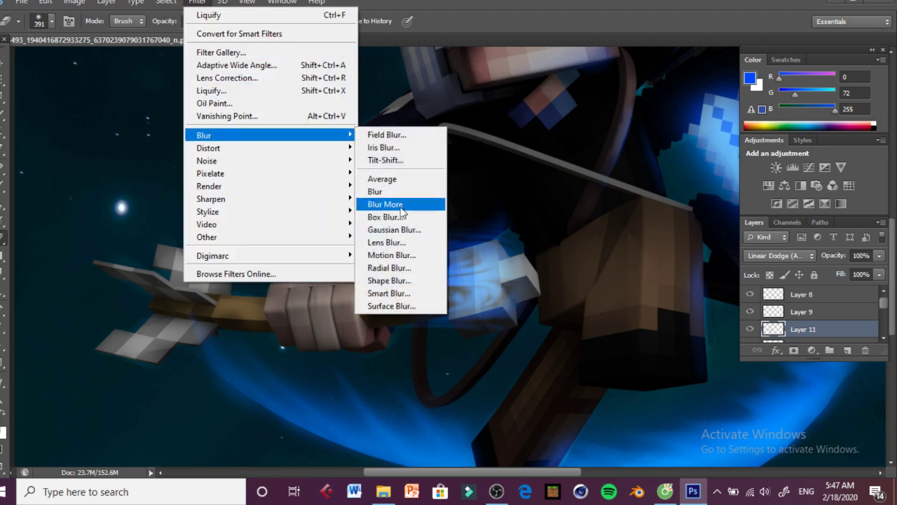
{"action": "left_click", "coordinate": [403, 230]}
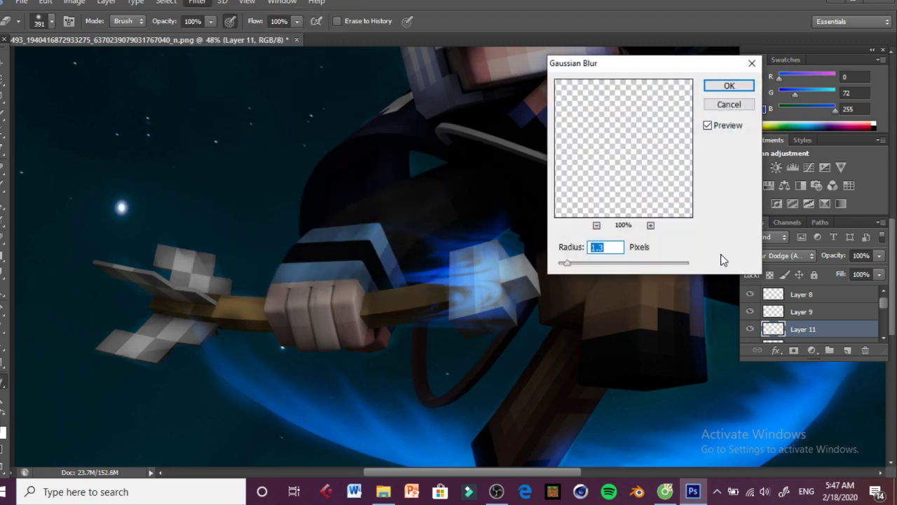
{"action": "left_click", "coordinate": [588, 263]}
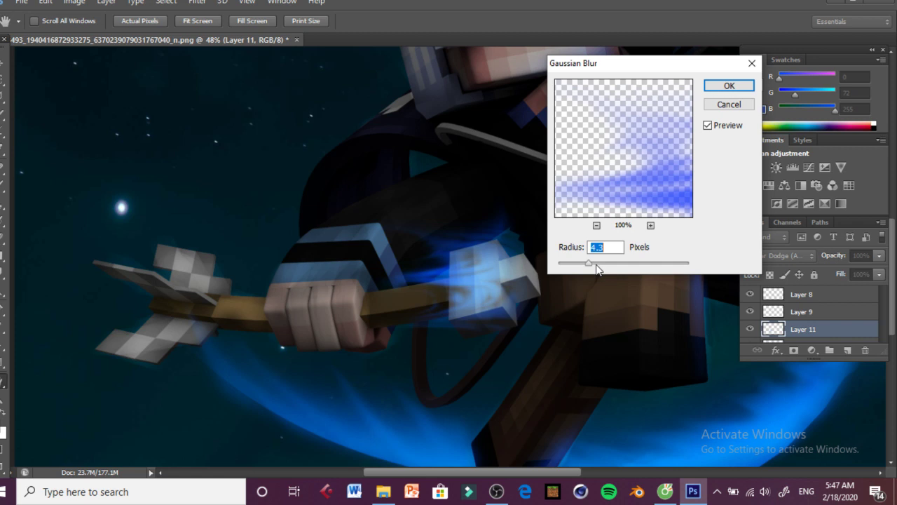
{"action": "left_click", "coordinate": [749, 109]}
Step: Apply a Motion Blur to Layer 11 with a 5° angle and 223 pixels distance, and compare the artwork with the layer hidden and shown
{"action": "left_click", "coordinate": [197, 2]}
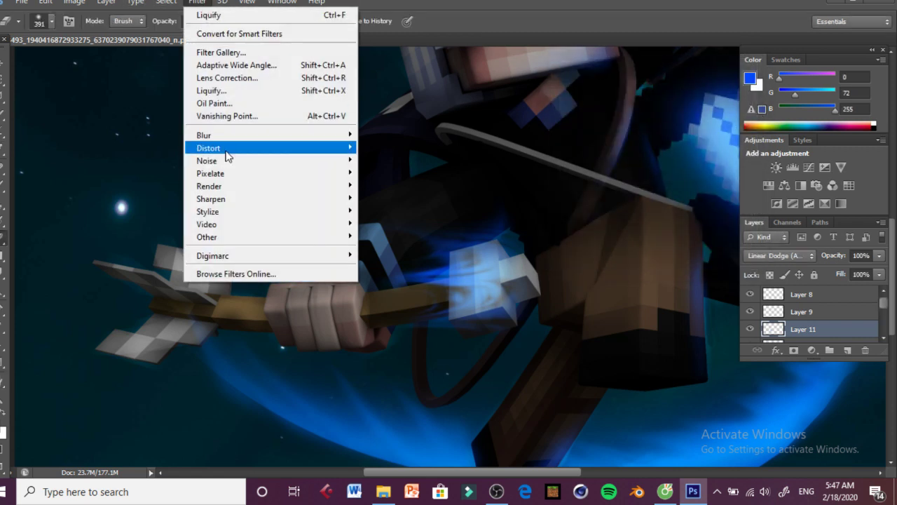
{"action": "mouse_move", "coordinate": [223, 135]}
{"action": "left_click", "coordinate": [402, 256]}
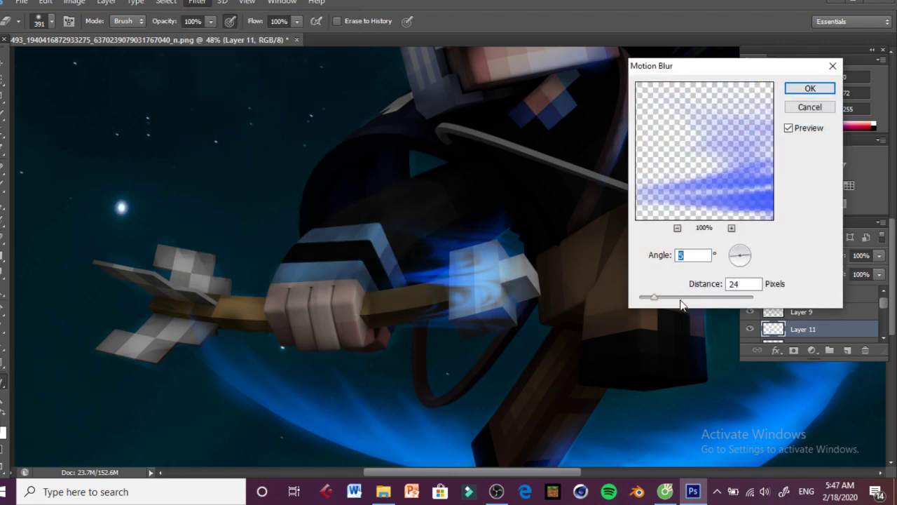
{"action": "left_click_drag", "start_coordinate": [670, 295], "coordinate": [701, 300]}
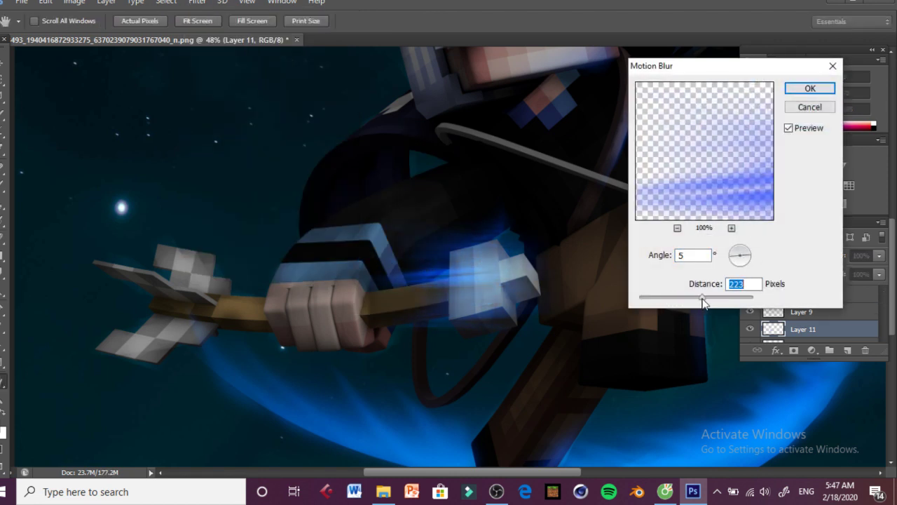
{"action": "left_click", "coordinate": [806, 89]}
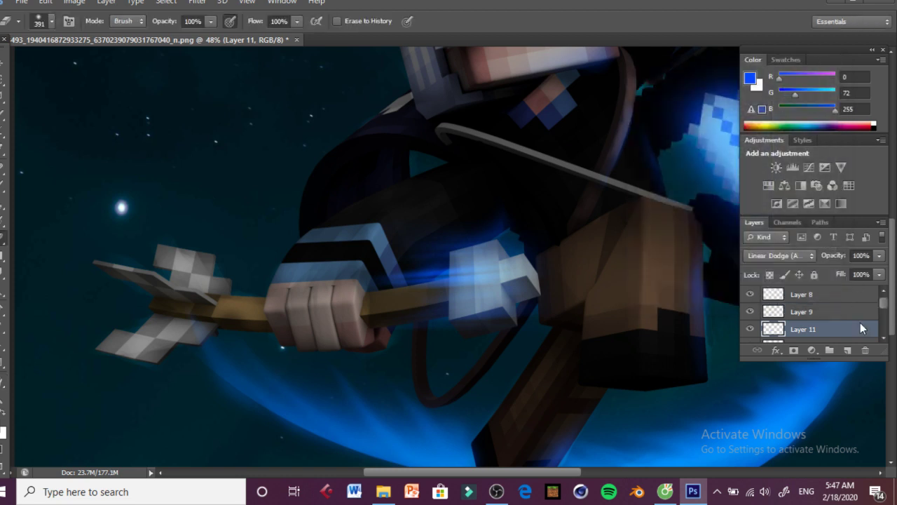
{"action": "left_click", "coordinate": [751, 330]}
{"action": "left_click", "coordinate": [750, 329]}
Step: Free-transform the blue glow, rotating it -10.24°, scaling it to 104.19% width and 116.38% height, and moving it over the arrow's shaft and head
{"action": "key", "text": "m"}
{"action": "right_click", "coordinate": [430, 58]}
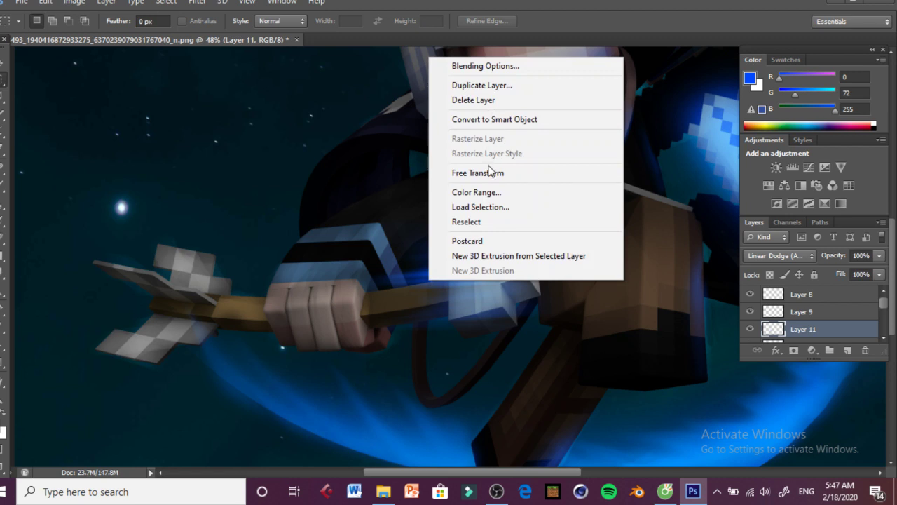
{"action": "left_click", "coordinate": [490, 172]}
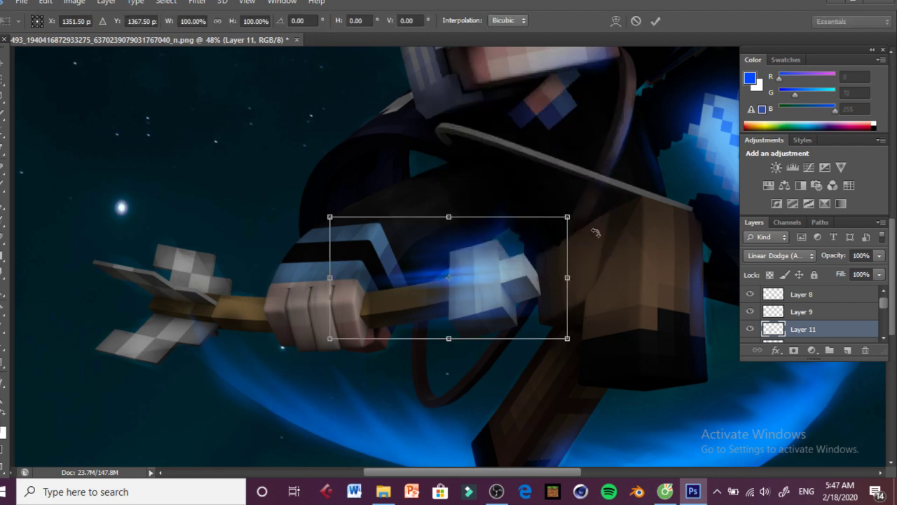
{"action": "left_click_drag", "start_coordinate": [595, 232], "coordinate": [594, 210]}
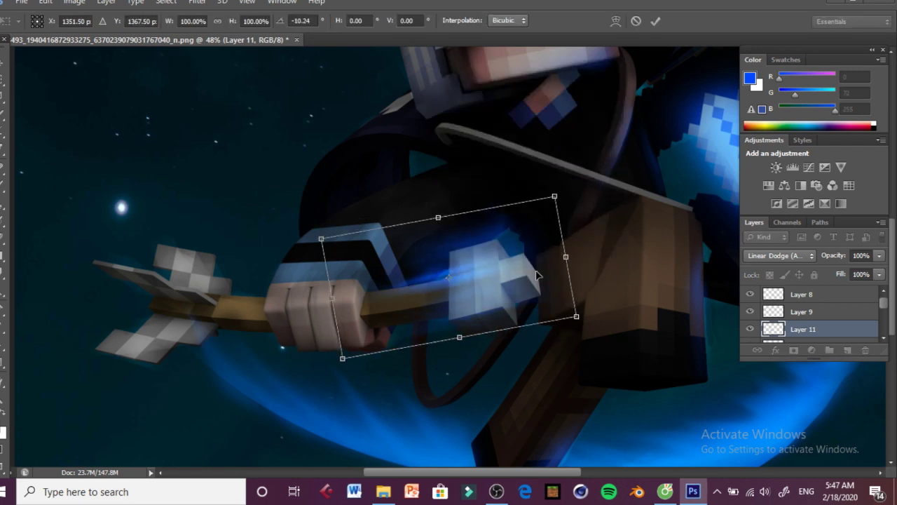
{"action": "mouse_move", "coordinate": [537, 275]}
{"action": "left_mouse_down"}
{"action": "mouse_move", "coordinate": [538, 287]}
{"action": "mouse_move", "coordinate": [539, 273]}
{"action": "left_mouse_up"}
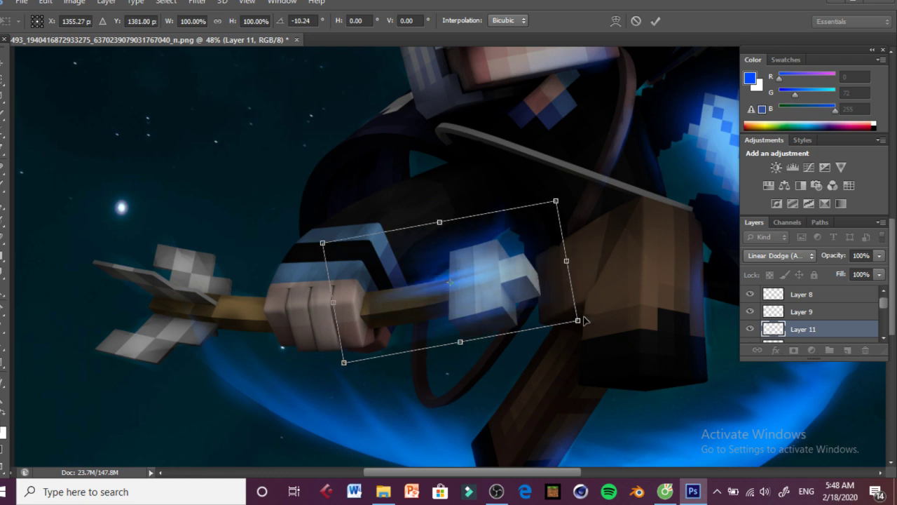
{"action": "left_click_drag", "start_coordinate": [581, 323], "coordinate": [593, 340]}
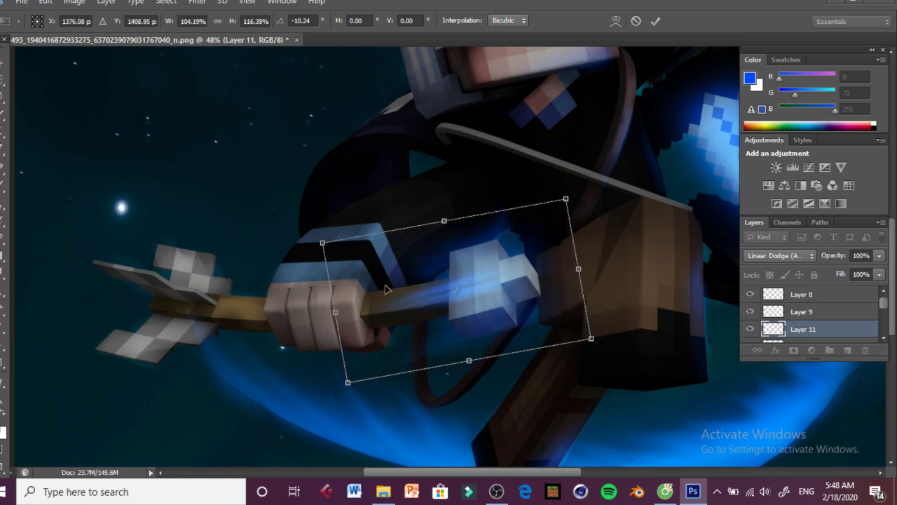
{"action": "left_click_drag", "start_coordinate": [417, 312], "coordinate": [378, 316]}
{"action": "key", "text": "m"}
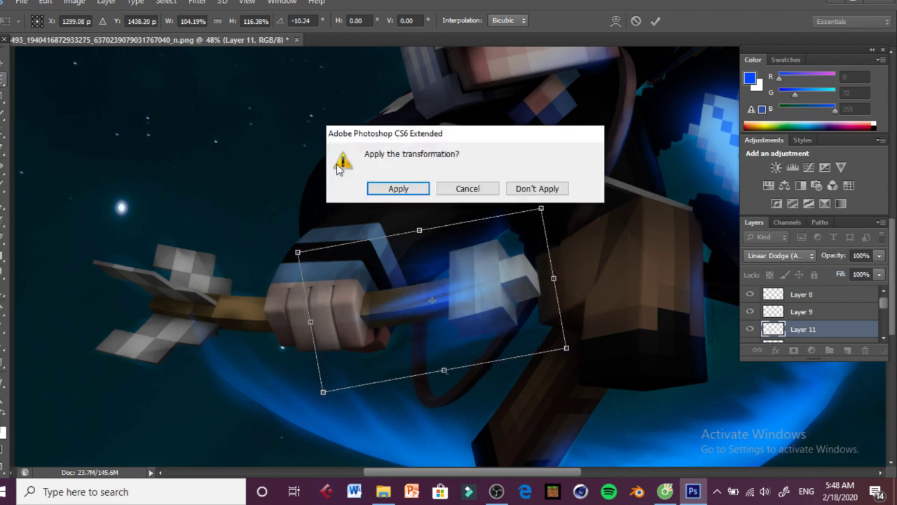
{"action": "left_click", "coordinate": [397, 187]}
Step: Switch to the browser to check the livestream page, the AMON SCHOOL chat and the YouTube Studio live dashboard, and return to Photoshop
{"action": "left_click", "coordinate": [669, 492]}
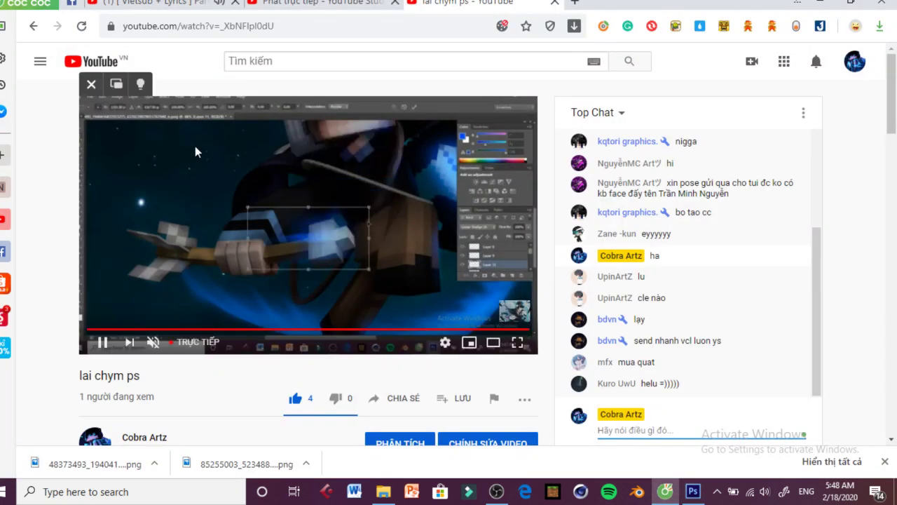
{"action": "left_click", "coordinate": [78, 3]}
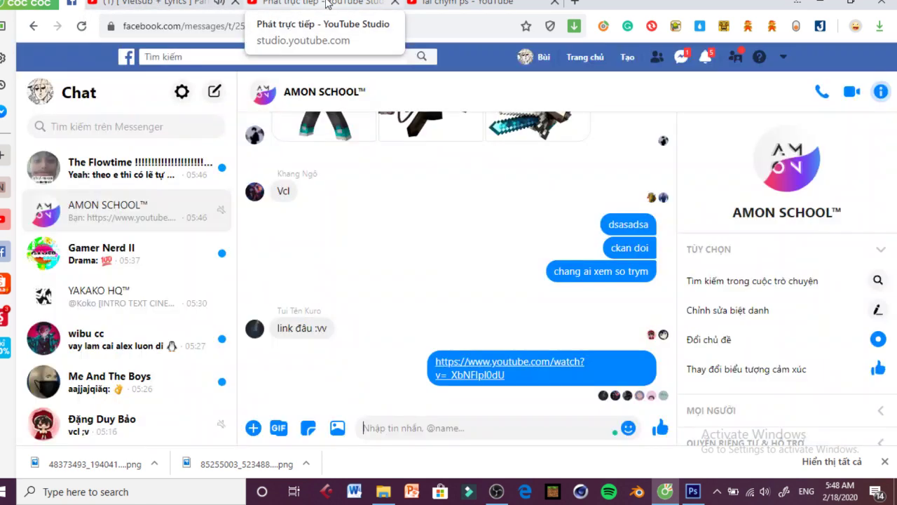
{"action": "left_click", "coordinate": [328, 3]}
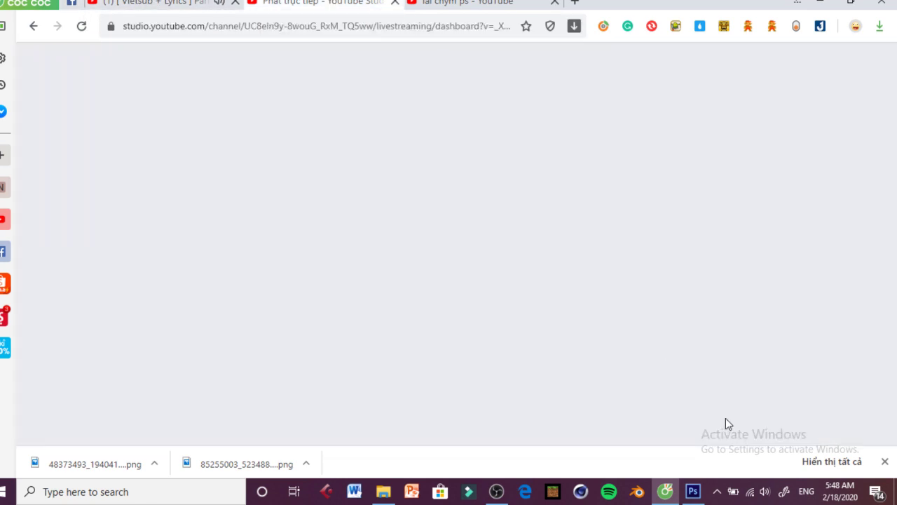
{"action": "left_click", "coordinate": [693, 492]}
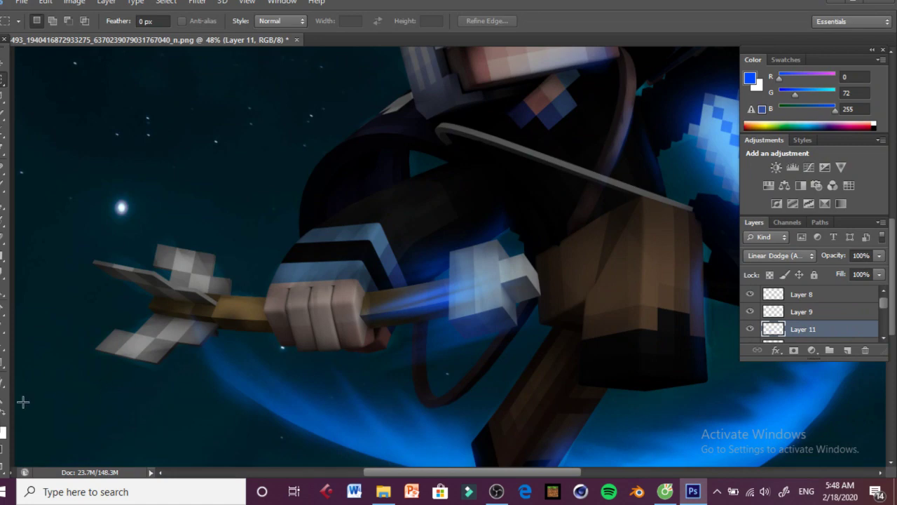
Step: Try to erase the blue glow below the arrow's shaft with a 42 px eraser, and undo the erasing
{"action": "left_click", "coordinate": [2, 399]}
{"action": "mouse_move", "coordinate": [522, 285]}
{"action": "left_mouse_down"}
{"action": "mouse_move", "coordinate": [453, 262]}
{"action": "mouse_move", "coordinate": [531, 278]}
{"action": "left_mouse_up"}
{"action": "left_click", "coordinate": [4, 238]}
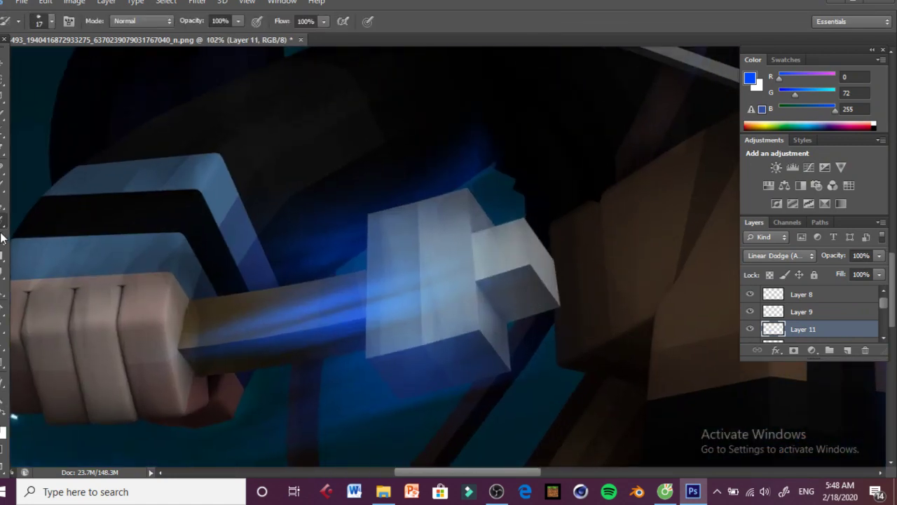
{"action": "left_click", "coordinate": [40, 21]}
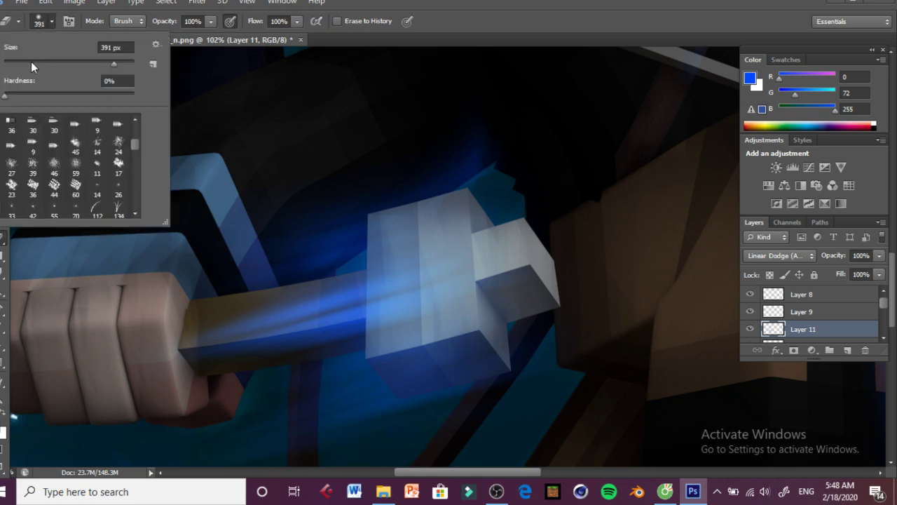
{"action": "left_click", "coordinate": [31, 63]}
{"action": "left_click", "coordinate": [246, 386]}
{"action": "mouse_move", "coordinate": [321, 363]}
{"action": "left_mouse_down"}
{"action": "mouse_move", "coordinate": [301, 346]}
{"action": "mouse_move", "coordinate": [333, 332]}
{"action": "mouse_move", "coordinate": [300, 359]}
{"action": "mouse_move", "coordinate": [363, 330]}
{"action": "left_mouse_up"}
{"action": "left_click", "coordinate": [44, 1]}
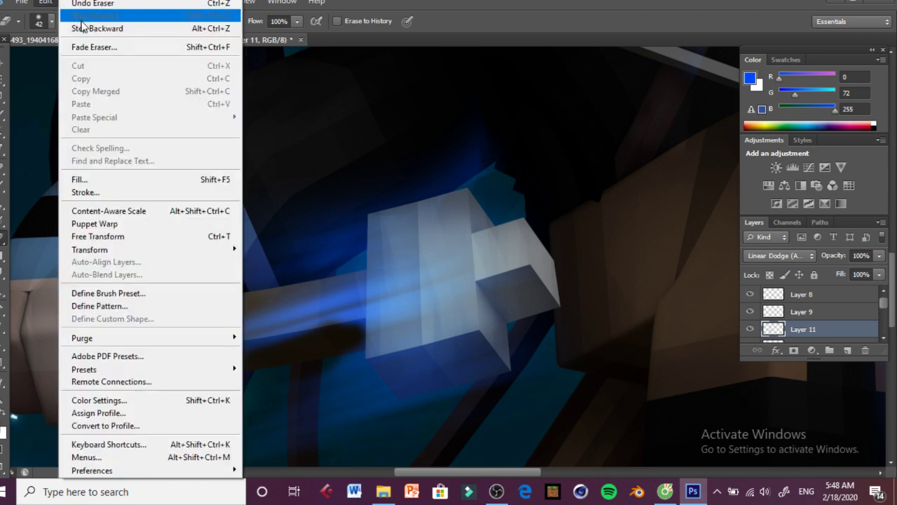
{"action": "left_click", "coordinate": [74, 43]}
Step: Try a larger 135 px soft eraser on the glow under the arrow's shaft, and step back through the erasing
{"action": "left_click", "coordinate": [40, 26]}
{"action": "left_click", "coordinate": [80, 64]}
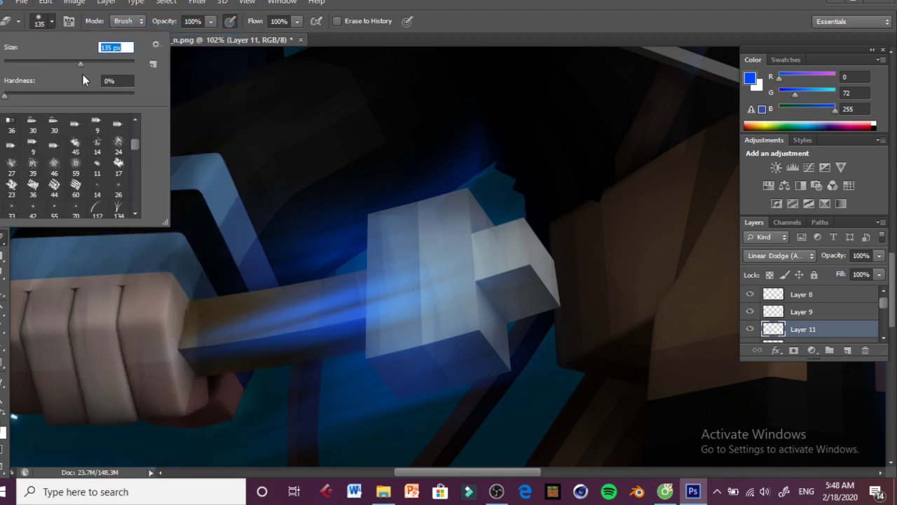
{"action": "left_click_drag", "start_coordinate": [264, 383], "coordinate": [313, 371]}
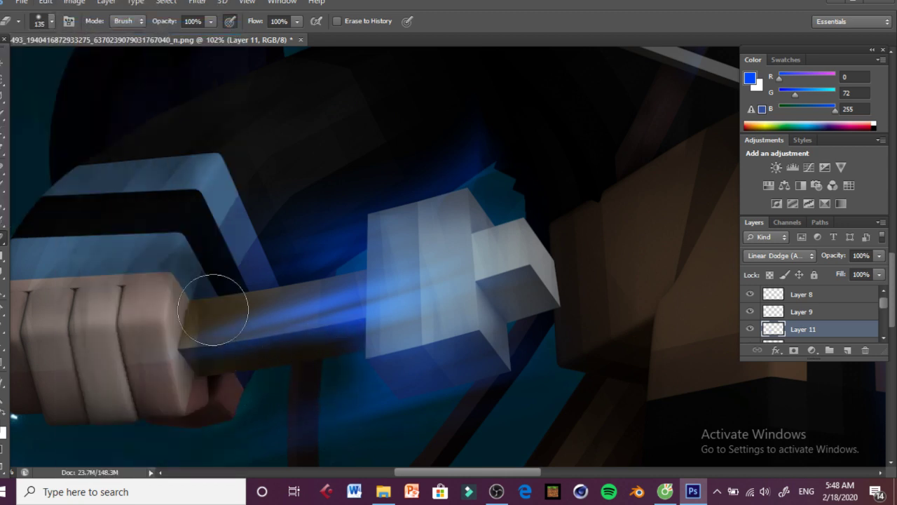
{"action": "left_click", "coordinate": [45, 2]}
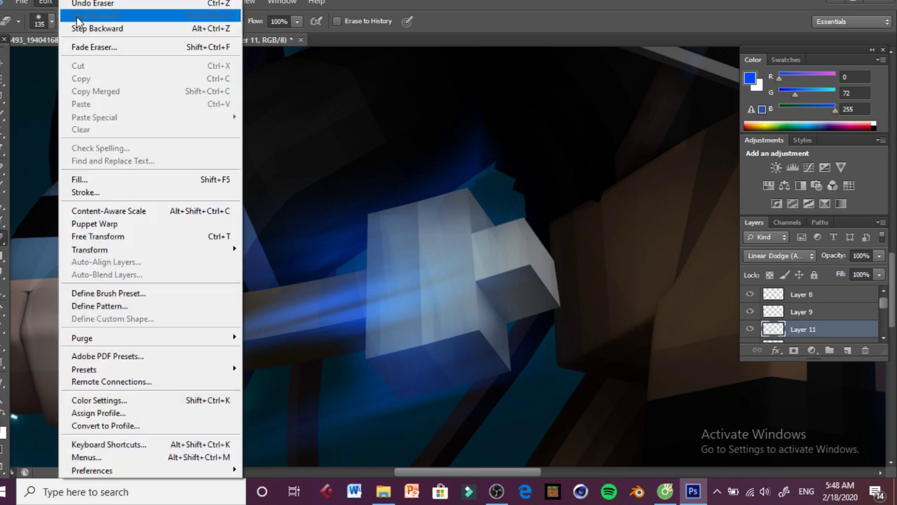
{"action": "left_click", "coordinate": [78, 28]}
{"action": "left_click", "coordinate": [45, 2]}
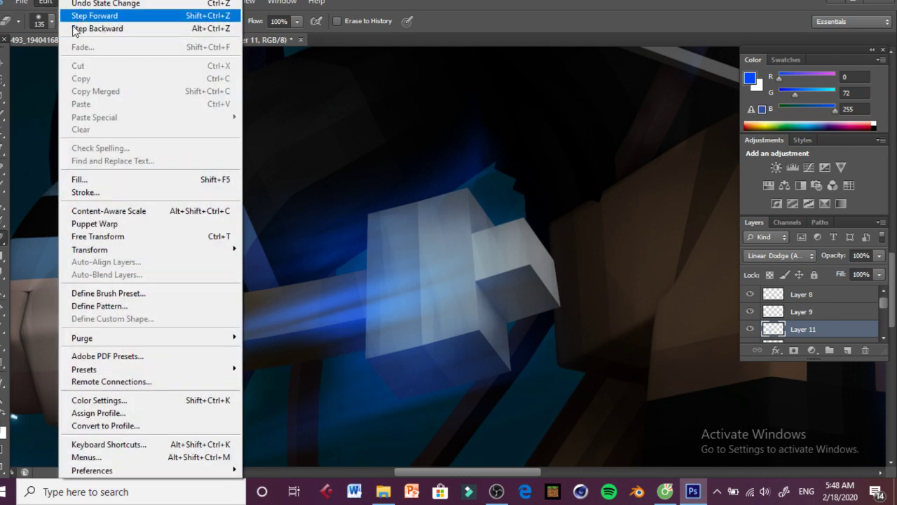
{"action": "left_click", "coordinate": [75, 30]}
Step: Add a new layer above Layer 11 and dab blue on the arrow's head with a 453 px soft round brush
{"action": "left_click", "coordinate": [4, 398]}
{"action": "mouse_move", "coordinate": [424, 214]}
{"action": "left_mouse_down"}
{"action": "mouse_move", "coordinate": [383, 187]}
{"action": "mouse_move", "coordinate": [329, 186]}
{"action": "left_mouse_up"}
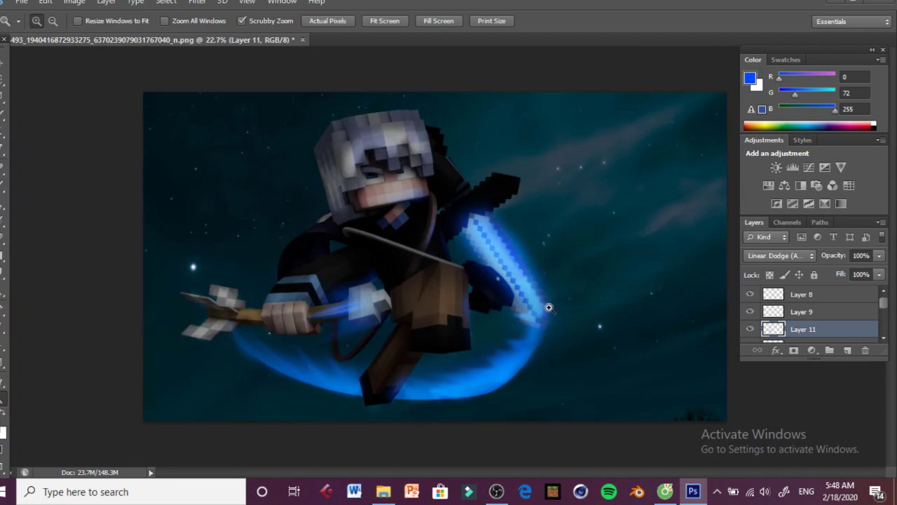
{"action": "left_click", "coordinate": [848, 349]}
{"action": "left_click_drag", "start_coordinate": [358, 343], "coordinate": [400, 344]}
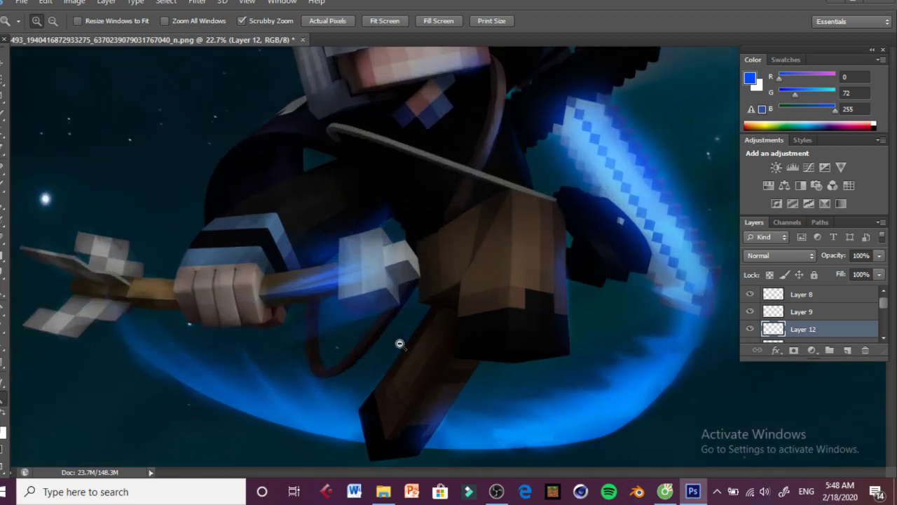
{"action": "key", "text": "b"}
{"action": "left_click", "coordinate": [51, 22]}
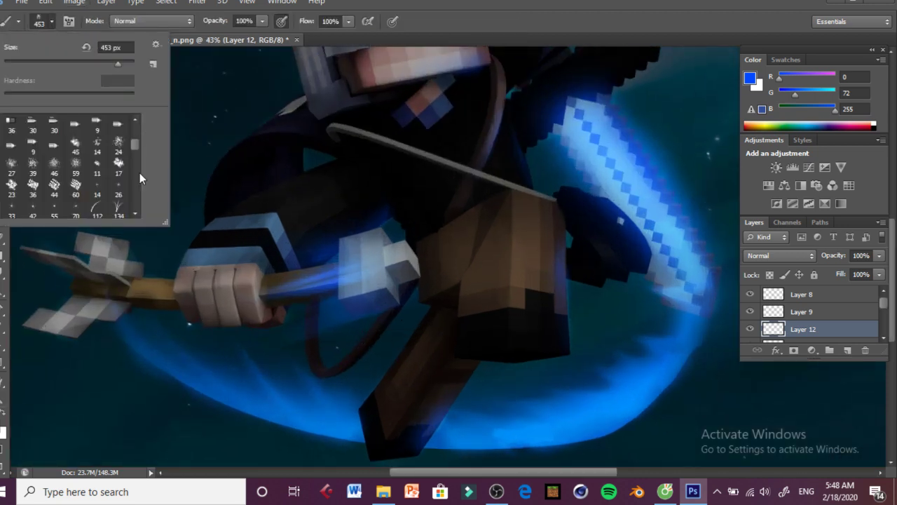
{"action": "left_click", "coordinate": [9, 126]}
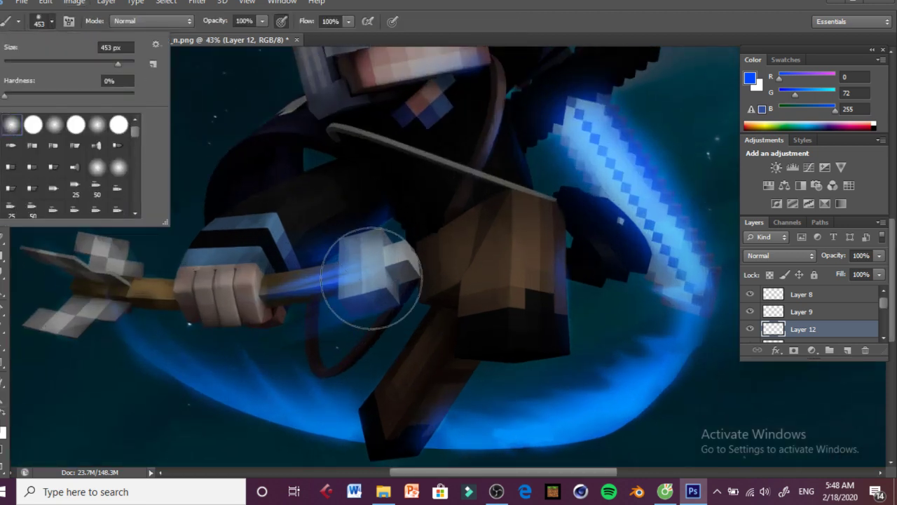
{"action": "left_click", "coordinate": [368, 260]}
Step: Set the arrowhead glow layer to Linear Dodge (Add) and reapply the last Motion Blur to it
{"action": "left_click", "coordinate": [780, 255]}
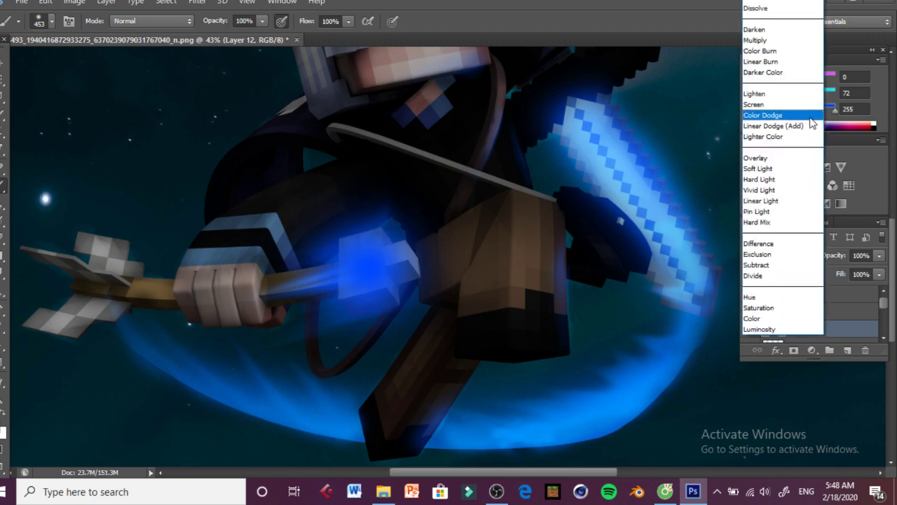
{"action": "left_click", "coordinate": [753, 125]}
{"action": "left_click", "coordinate": [247, 3]}
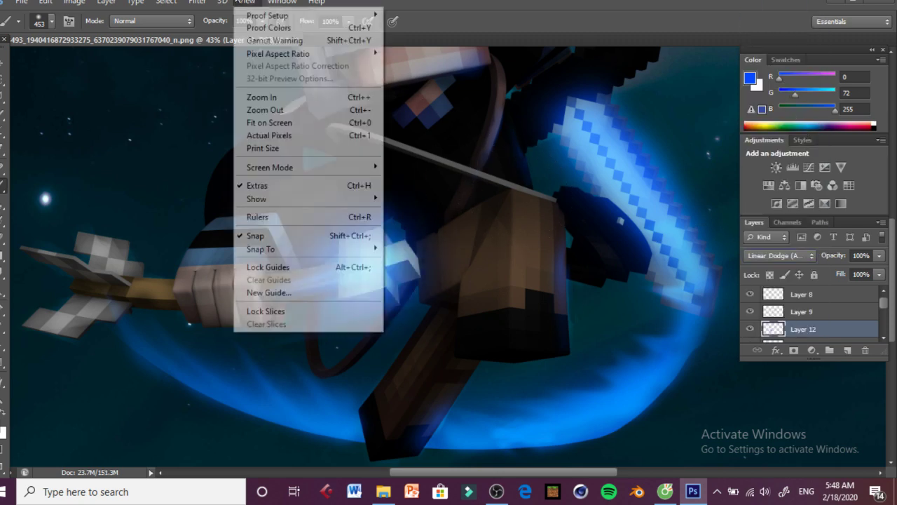
{"action": "left_click", "coordinate": [197, 2]}
{"action": "left_click", "coordinate": [196, 2]}
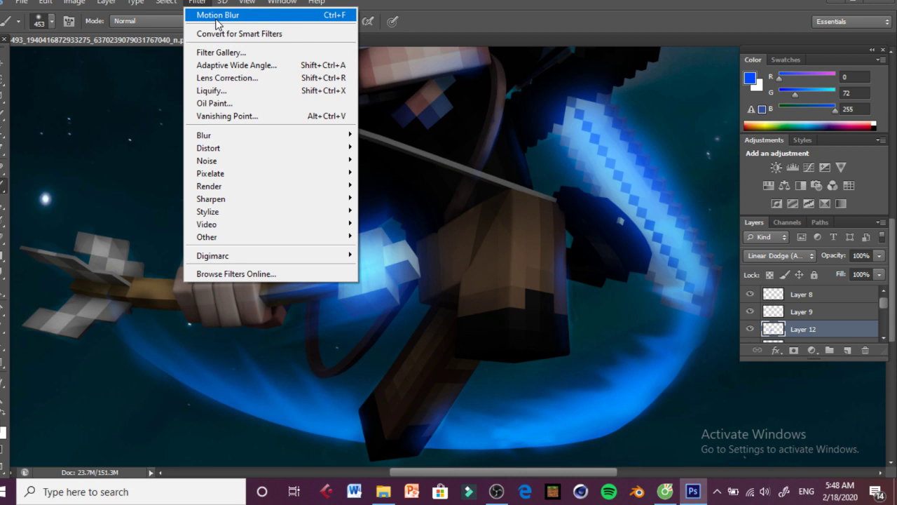
{"action": "left_click", "coordinate": [228, 14]}
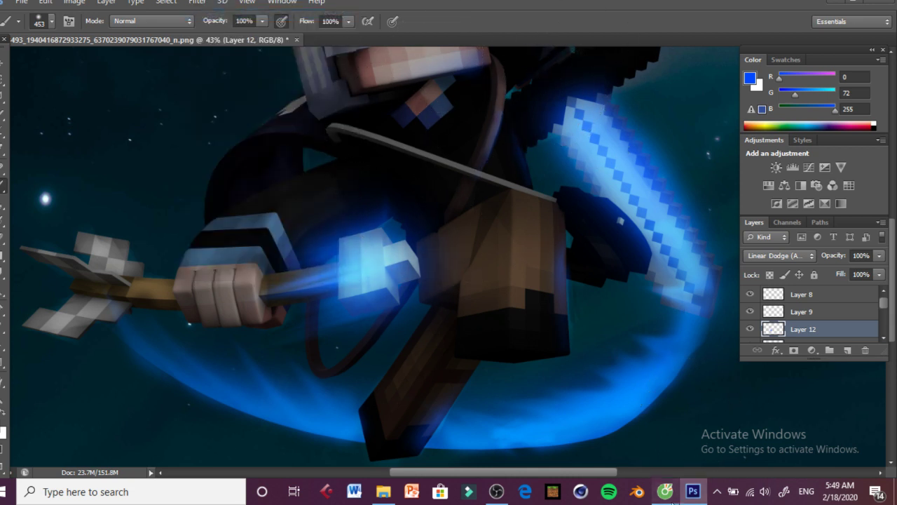
Step: Switch to the browser to check the AMON SCHOOL chat and the livestream page, and return to Photoshop
{"action": "left_click", "coordinate": [665, 491]}
{"action": "left_click", "coordinate": [72, 2]}
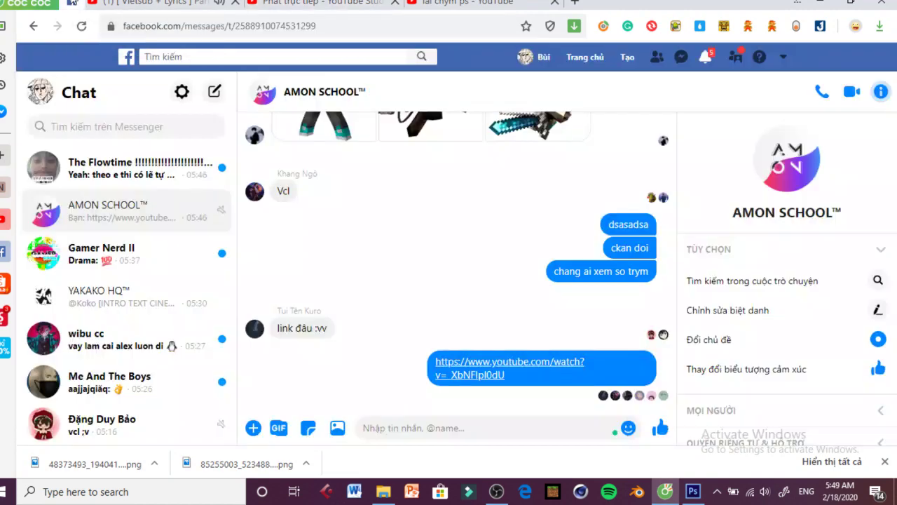
{"action": "left_click", "coordinate": [488, 3]}
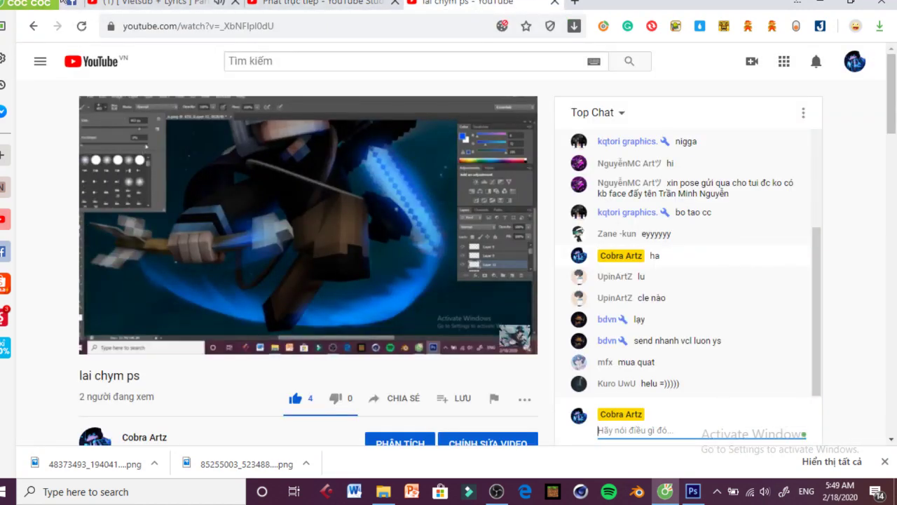
{"action": "left_click", "coordinate": [73, 3]}
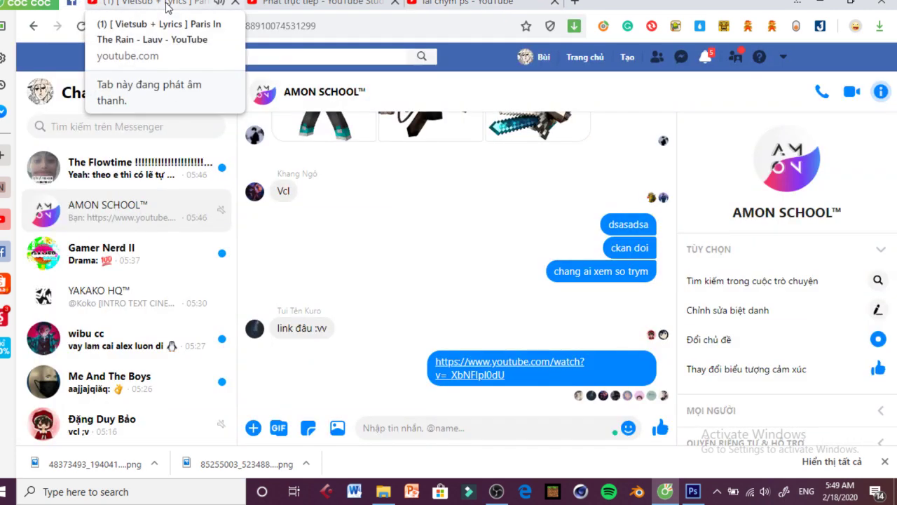
{"action": "left_click", "coordinate": [693, 491]}
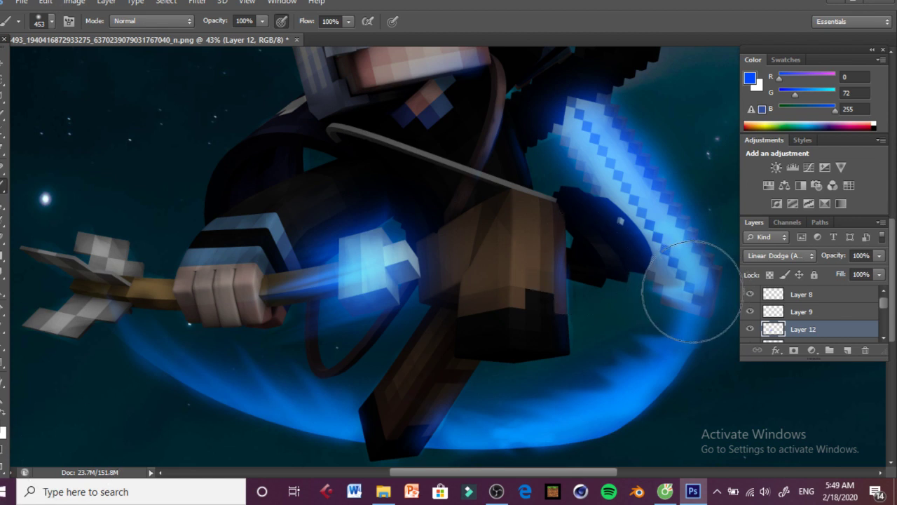
Step: Compare the arrow's glow with Layer 12 hidden and shown
{"action": "left_click", "coordinate": [750, 331]}
{"action": "left_click", "coordinate": [750, 331]}
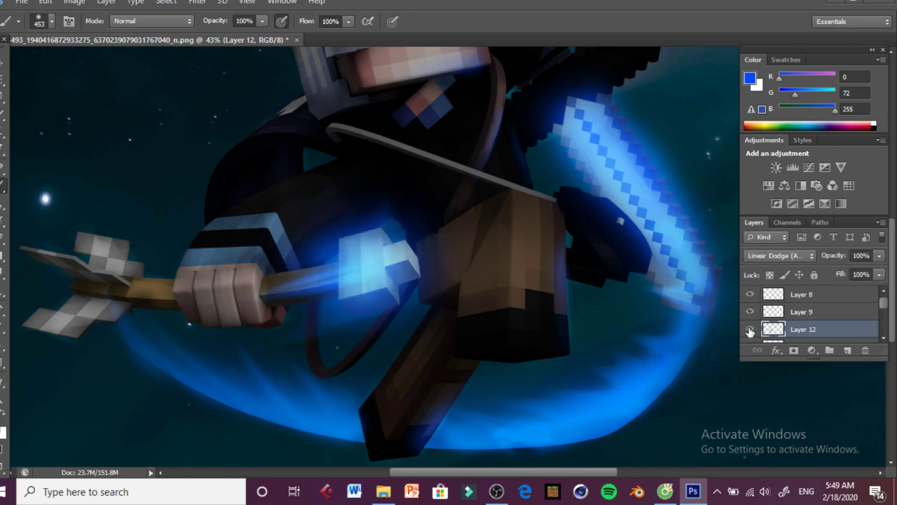
Step: Add a new layer directly above Layer 8 for highlights on the character's brown leg
{"action": "left_click", "coordinate": [812, 294]}
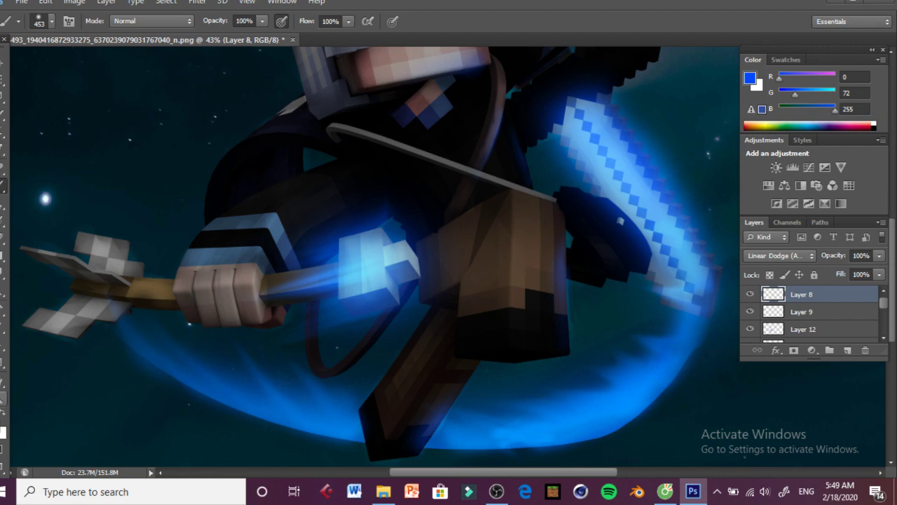
{"action": "left_click", "coordinate": [3, 398]}
{"action": "mouse_move", "coordinate": [349, 312]}
{"action": "left_mouse_down"}
{"action": "mouse_move", "coordinate": [282, 285]}
{"action": "mouse_move", "coordinate": [204, 273]}
{"action": "left_mouse_up"}
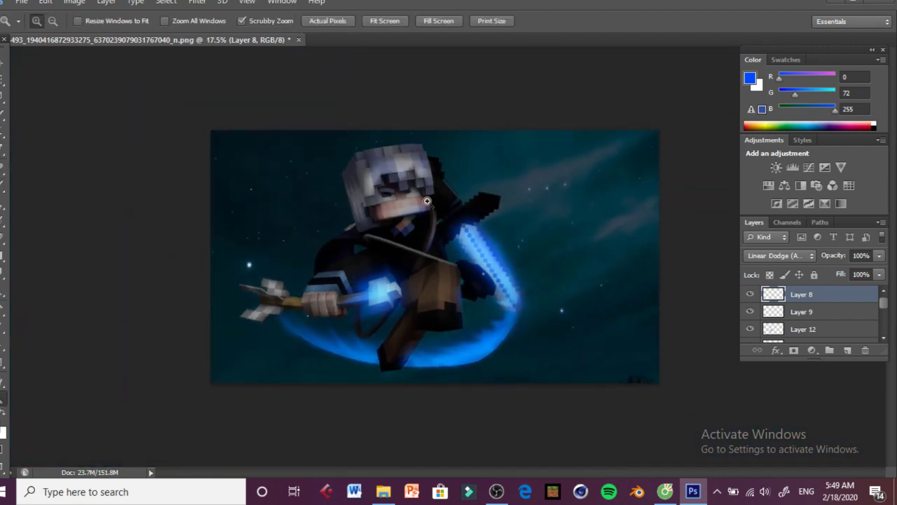
{"action": "scroll", "coordinate": [427, 201], "scroll_direction": "up", "scroll_amount": 5}
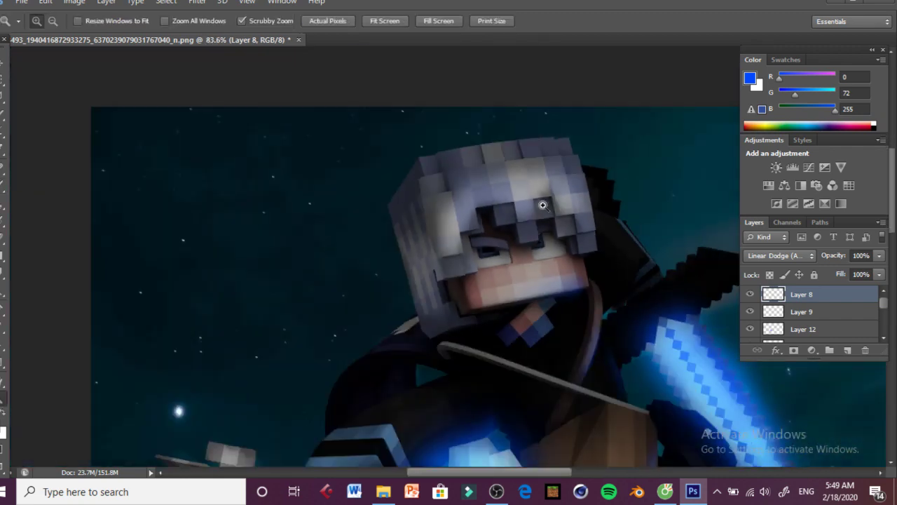
{"action": "scroll", "coordinate": [445, 203], "scroll_direction": "down", "scroll_amount": 2}
{"action": "scroll", "coordinate": [591, 326], "scroll_direction": "up", "scroll_amount": 4}
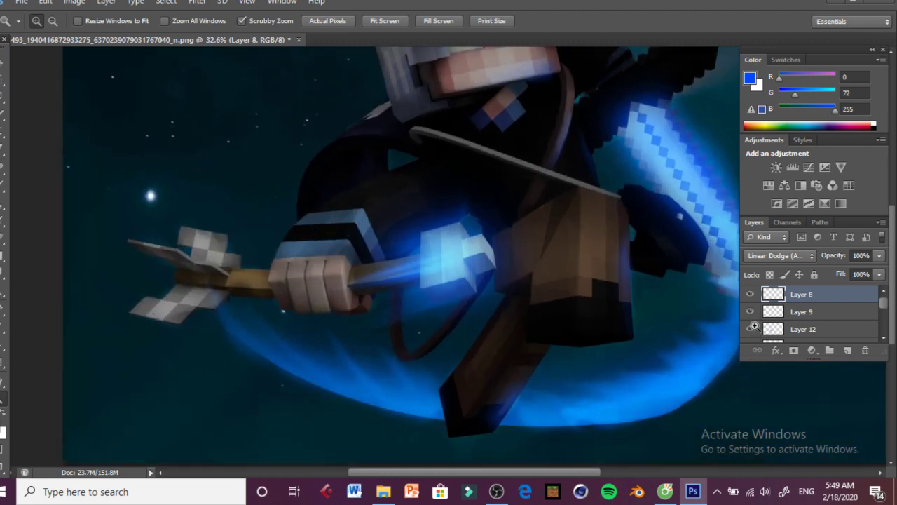
{"action": "scroll", "coordinate": [595, 191], "scroll_direction": "up", "scroll_amount": 3}
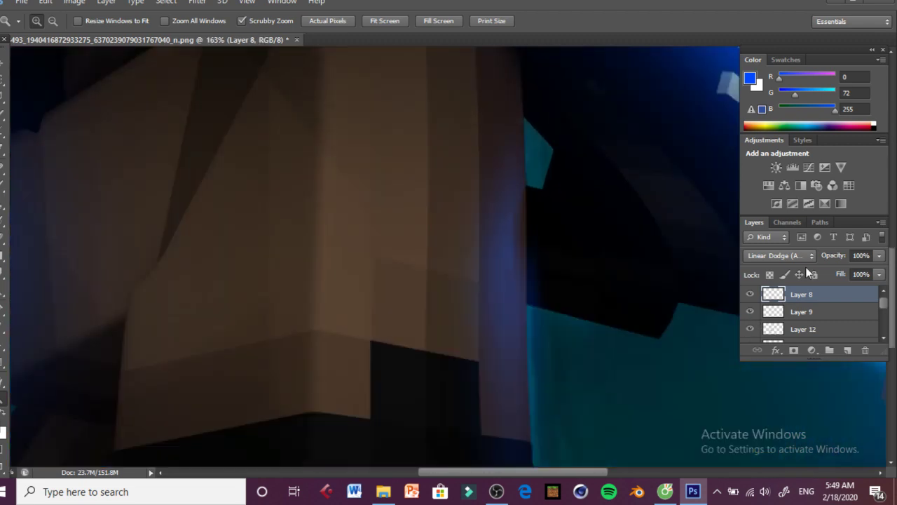
{"action": "left_click", "coordinate": [846, 350]}
Step: Try a dab of blue on the brown leg's sword-side edge with a 15 px soft round brush, and undo it
{"action": "left_click", "coordinate": [2, 187]}
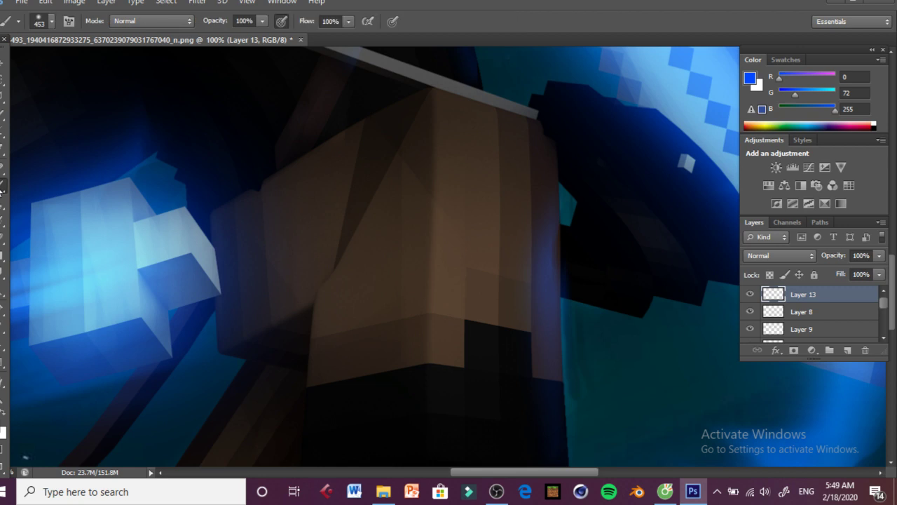
{"action": "left_click", "coordinate": [41, 21]}
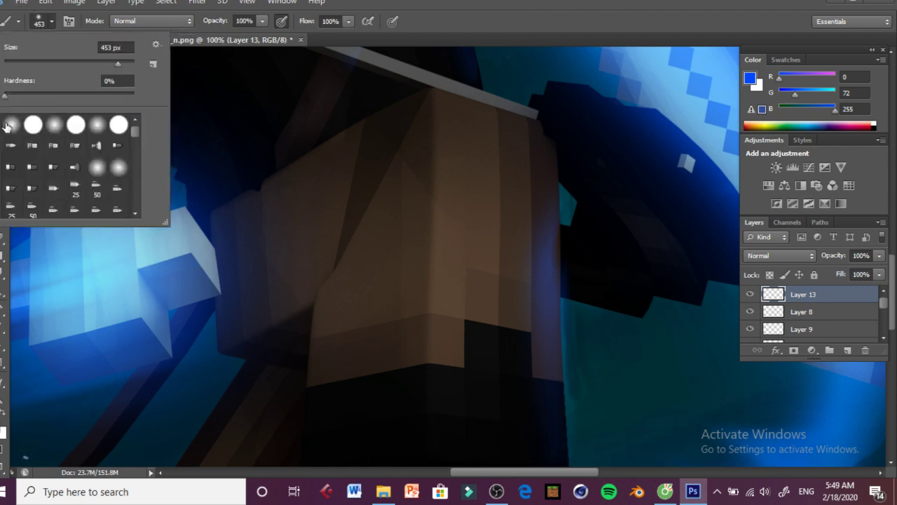
{"action": "left_click_drag", "start_coordinate": [21, 66], "coordinate": [8, 66]}
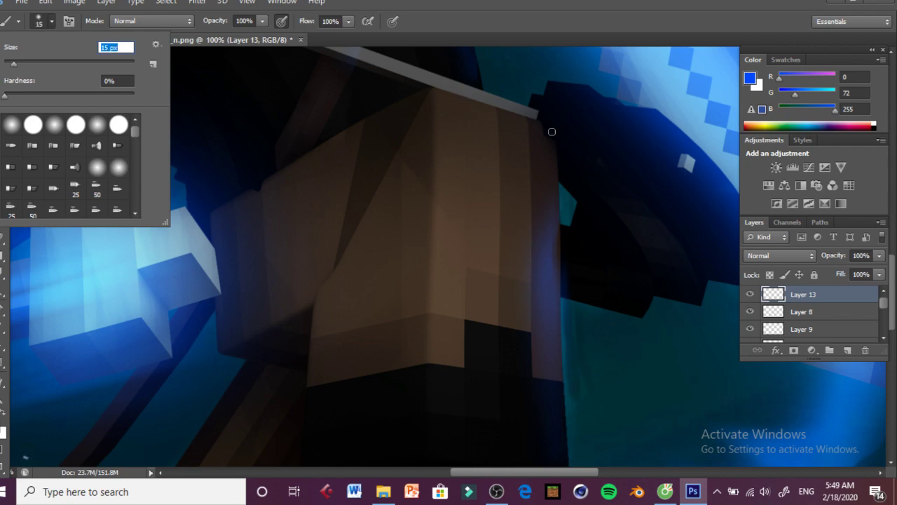
{"action": "left_click", "coordinate": [558, 147]}
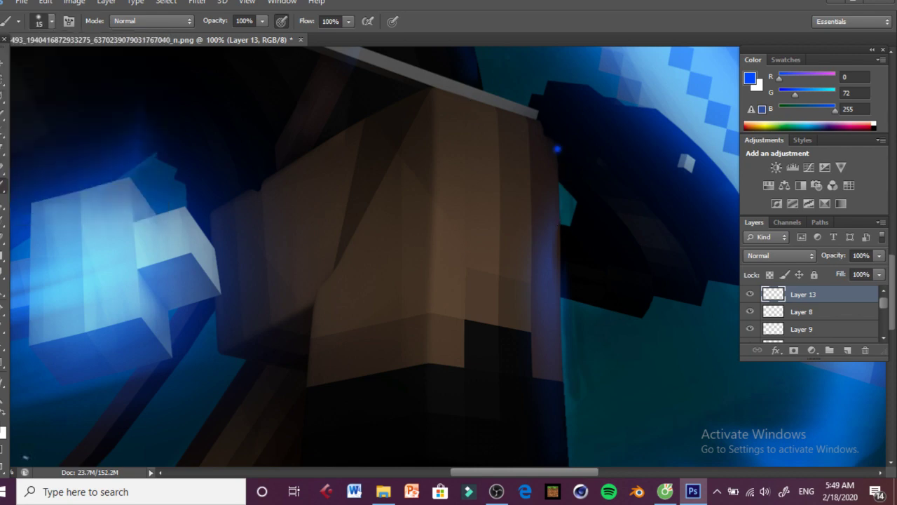
{"action": "left_click", "coordinate": [45, 2]}
{"action": "left_click", "coordinate": [84, 7]}
Step: Trace the brown leg's sword-side edge and the two sole edges at its lower corner with a 7 px blue brush on Layer 13
{"action": "left_click", "coordinate": [44, 22]}
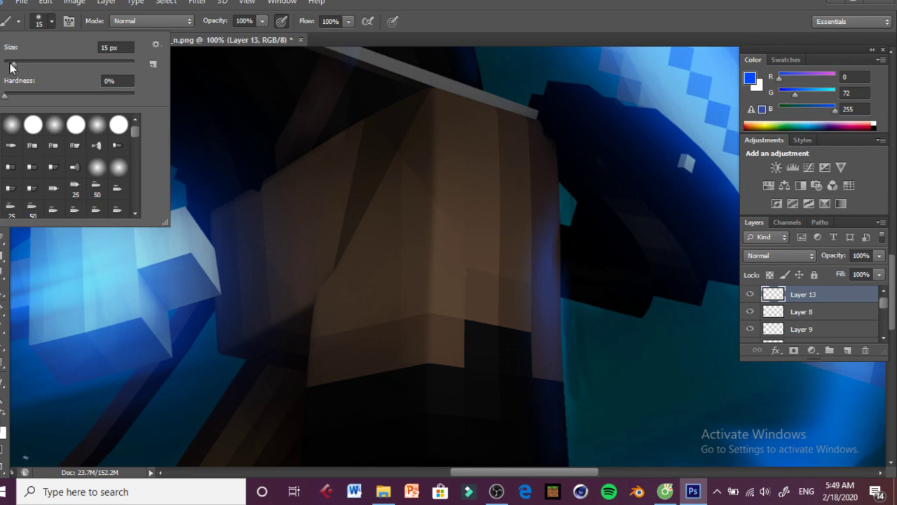
{"action": "left_click_drag", "start_coordinate": [11, 66], "coordinate": [9, 68]}
{"action": "left_click", "coordinate": [558, 164]}
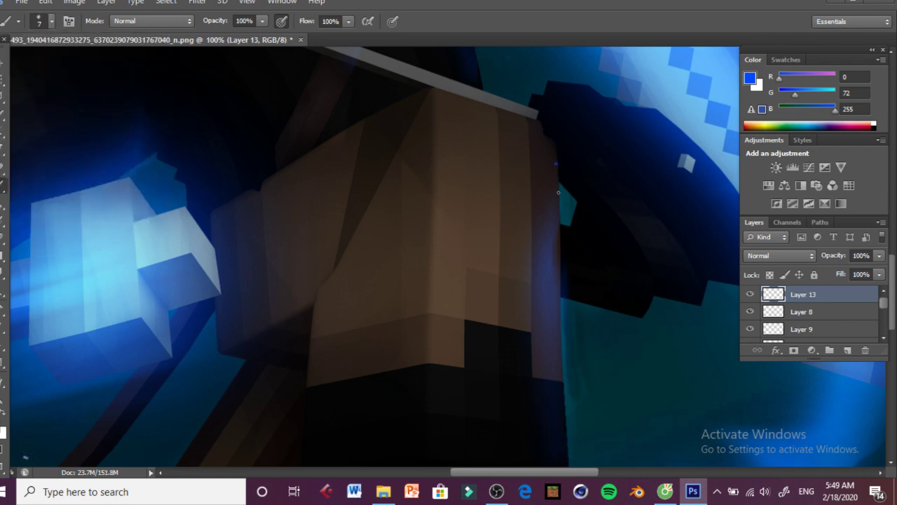
{"action": "left_click", "coordinate": [560, 225], "text": "shift"}
{"action": "scroll", "coordinate": [533, 172], "scroll_direction": "down", "scroll_amount": 6}
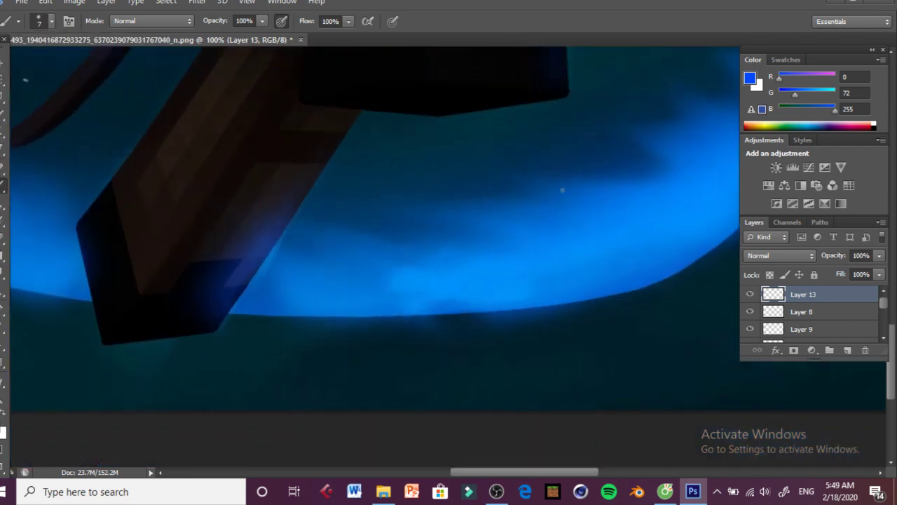
{"action": "scroll", "coordinate": [567, 184], "scroll_direction": "up", "scroll_amount": 4}
{"action": "scroll", "coordinate": [572, 179], "scroll_direction": "up", "scroll_amount": 2}
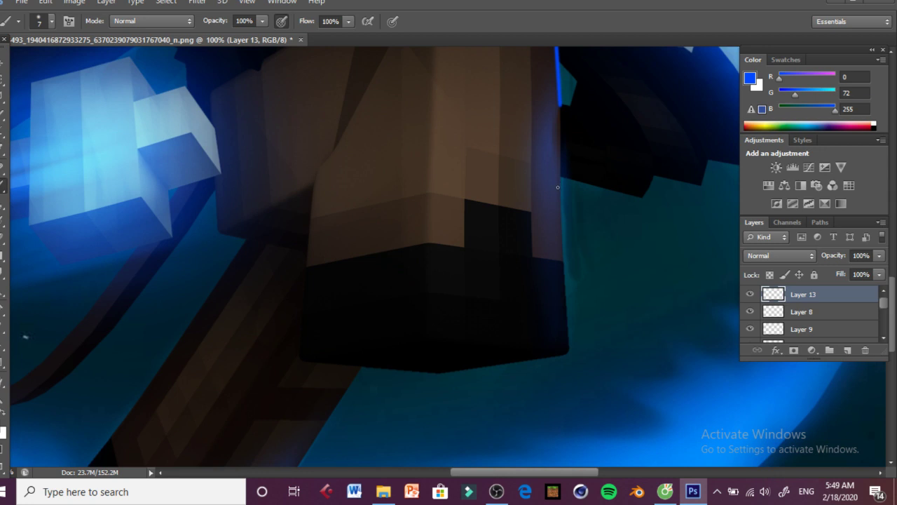
{"action": "left_click", "coordinate": [560, 188], "text": "shift"}
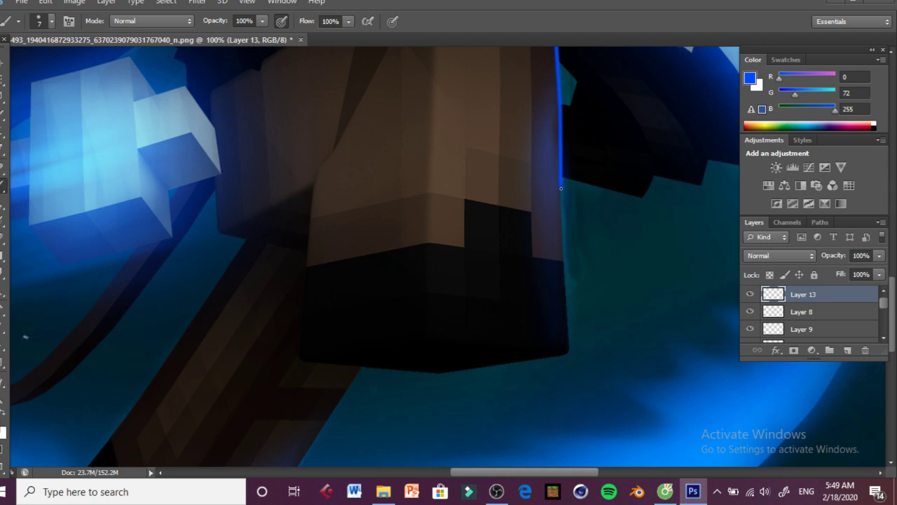
{"action": "left_click", "coordinate": [567, 356], "text": "shift"}
{"action": "left_click", "coordinate": [430, 338], "text": "shift"}
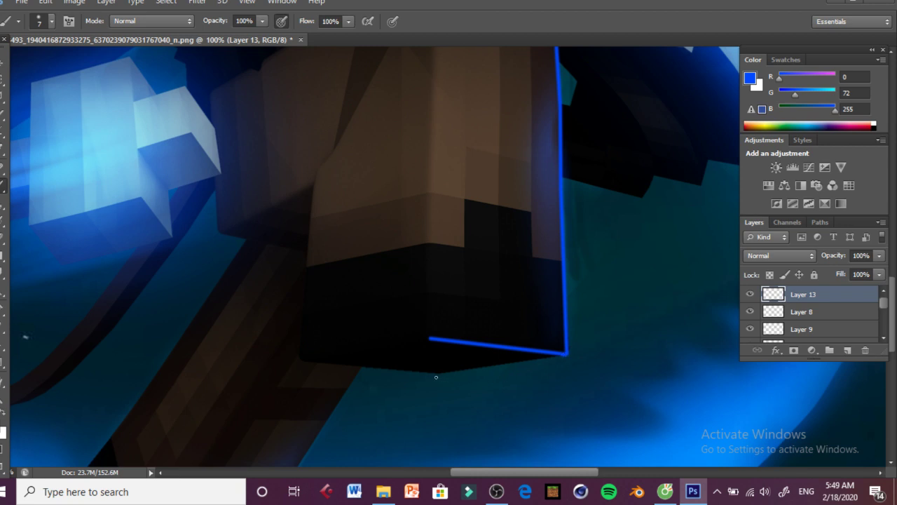
{"action": "left_click", "coordinate": [436, 377], "text": "shift"}
Step: Set Layer 13's blend mode to Linear Dodge (Add) and fade the ends of the leg's blue lines with a 135 px soft eraser
{"action": "left_click", "coordinate": [785, 256]}
{"action": "left_click", "coordinate": [786, 130]}
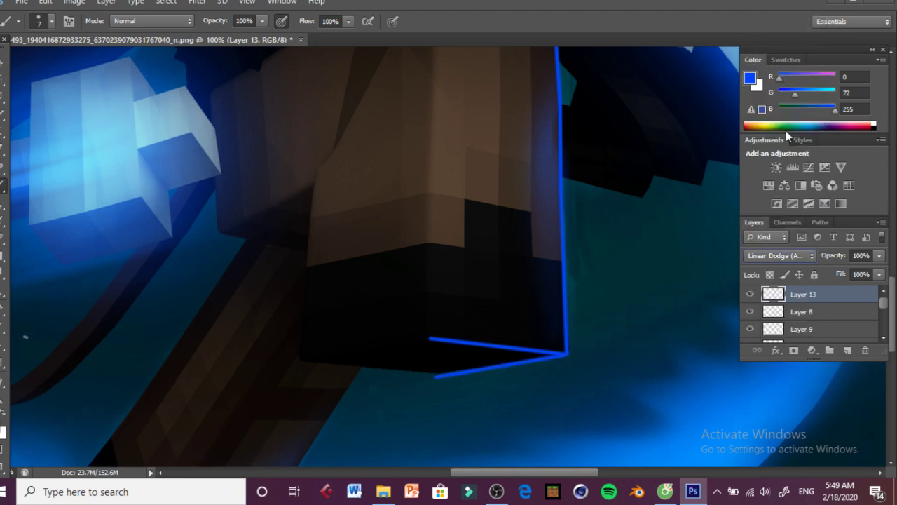
{"action": "left_click", "coordinate": [4, 238]}
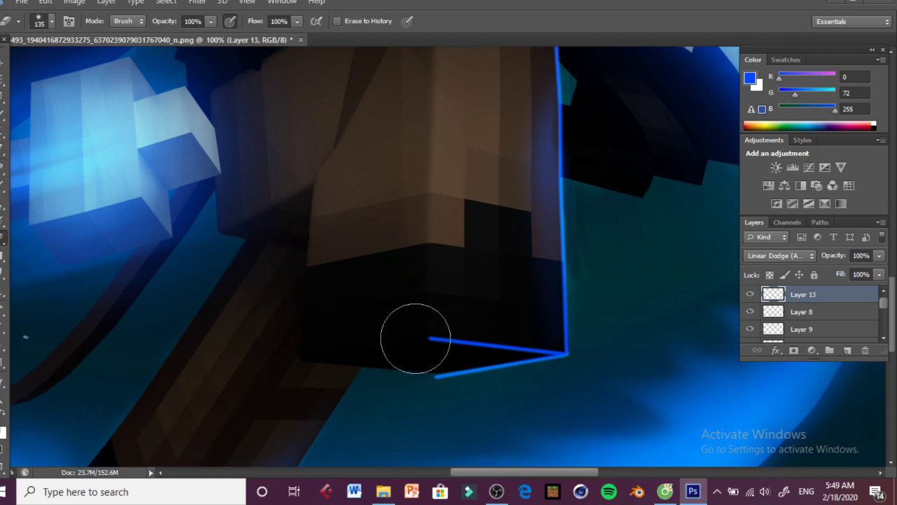
{"action": "left_click", "coordinate": [406, 341]}
{"action": "scroll", "coordinate": [430, 421], "scroll_direction": "up", "scroll_amount": 5}
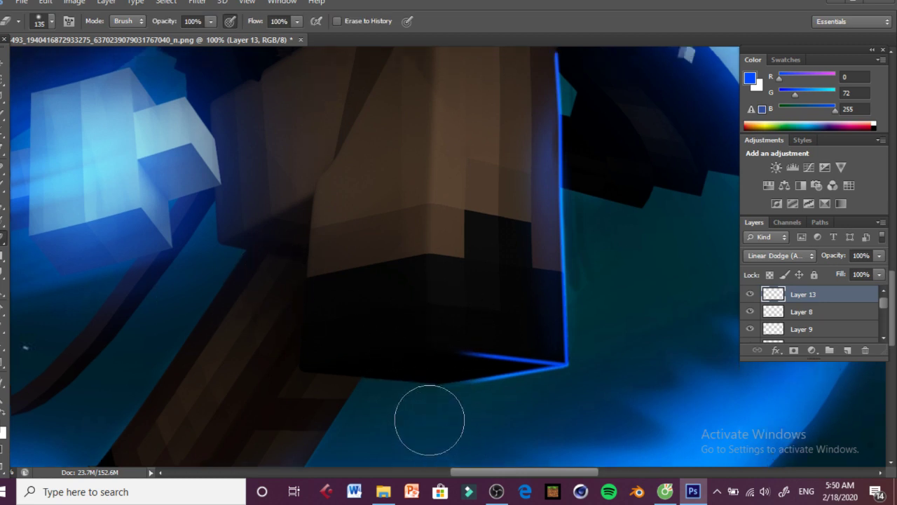
{"action": "scroll", "coordinate": [491, 203], "scroll_direction": "down", "scroll_amount": 5}
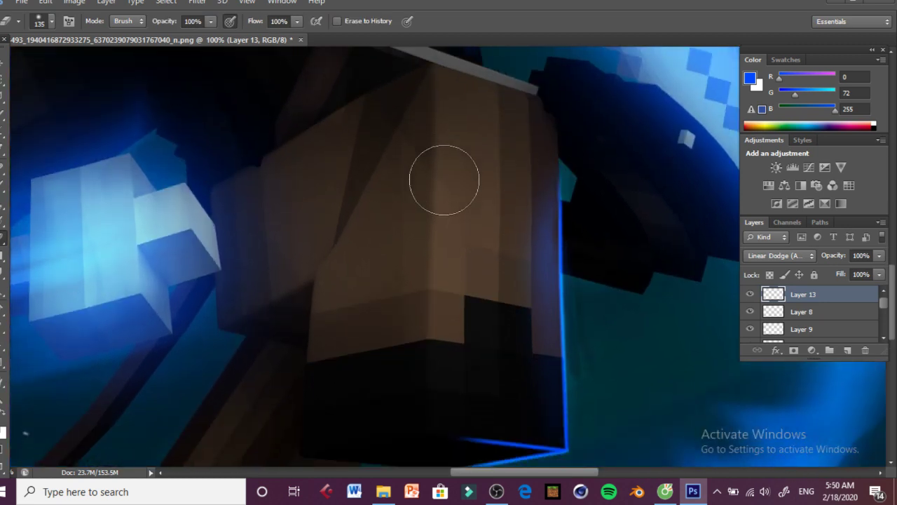
Step: Trace the rear leg's bottom edge and its sword-side edge up to the front boot with straight 7 px blue brush lines
{"action": "scroll", "coordinate": [150, 297], "scroll_direction": "down", "scroll_amount": 3}
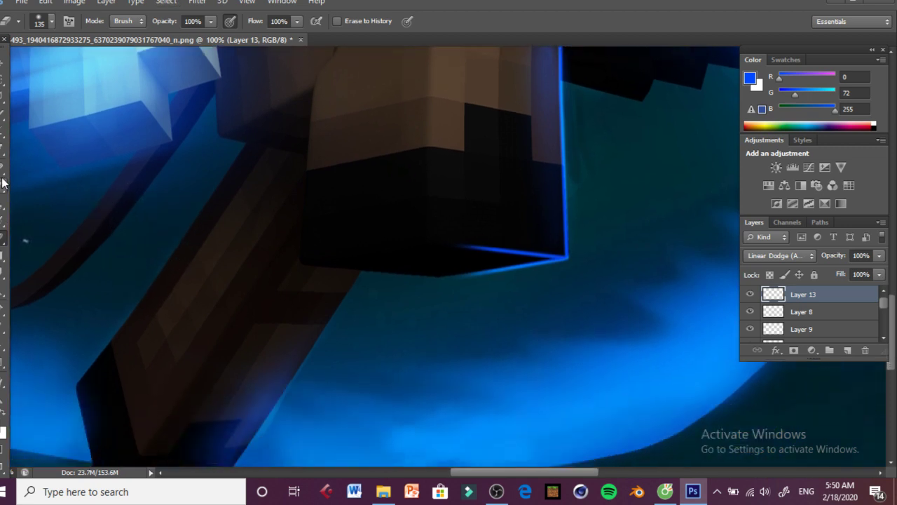
{"action": "key", "text": "b"}
{"action": "scroll", "coordinate": [355, 335], "scroll_direction": "down", "scroll_amount": 1}
{"action": "scroll", "coordinate": [356, 335], "scroll_direction": "down", "scroll_amount": 1}
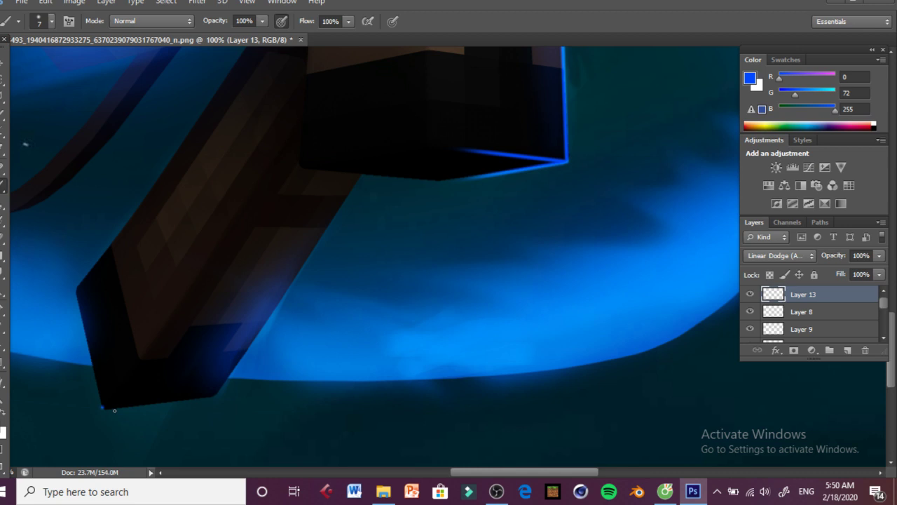
{"action": "left_click", "coordinate": [216, 394], "text": "shift"}
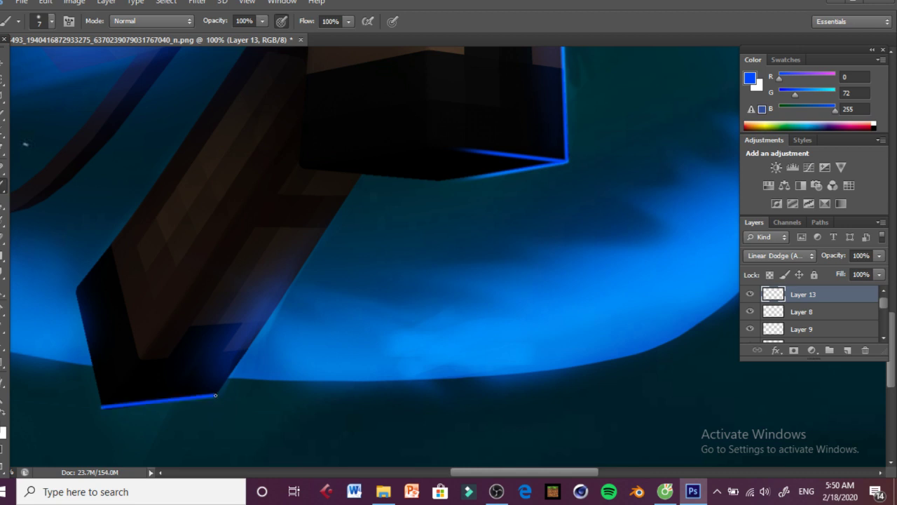
{"action": "left_click", "coordinate": [363, 174], "text": "shift"}
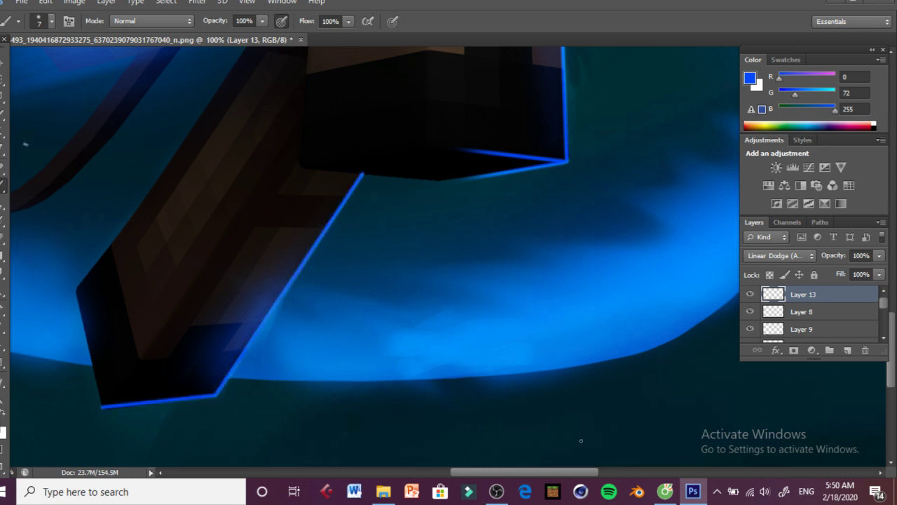
Step: Switch to the browser to check the AMON SCHOOL chat, and return to Photoshop
{"action": "left_click", "coordinate": [664, 492]}
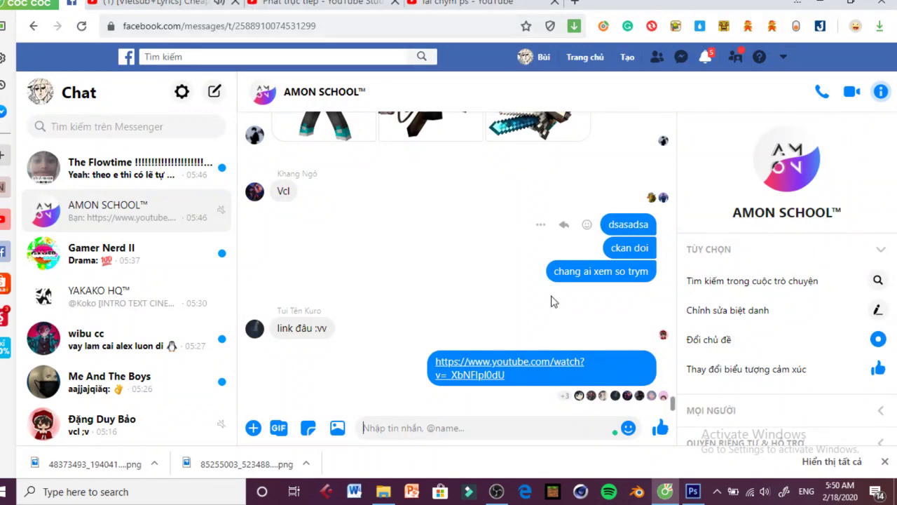
{"action": "left_click", "coordinate": [693, 491]}
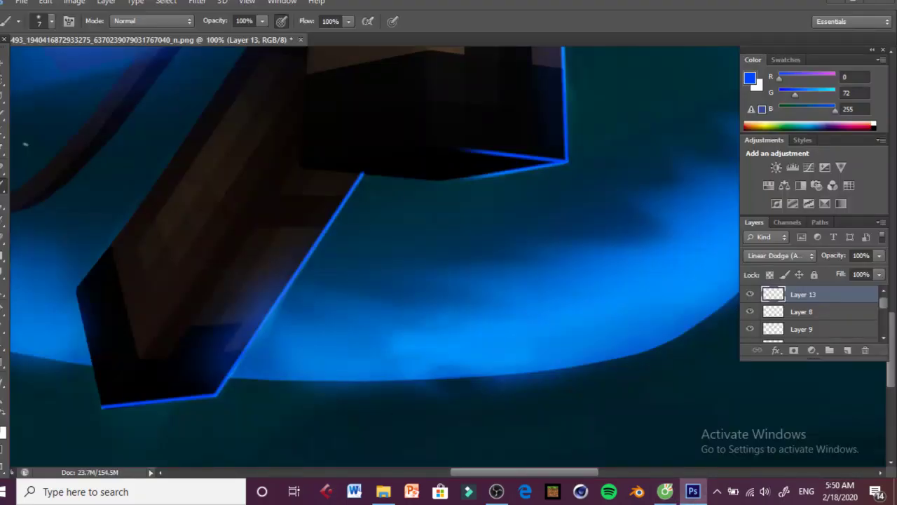
Step: Fade both ends of the rear leg's blue outline with the 135 px soft eraser
{"action": "key", "text": "e"}
{"action": "left_click_drag", "start_coordinate": [357, 190], "coordinate": [364, 161]}
{"action": "left_click_drag", "start_coordinate": [108, 390], "coordinate": [77, 393]}
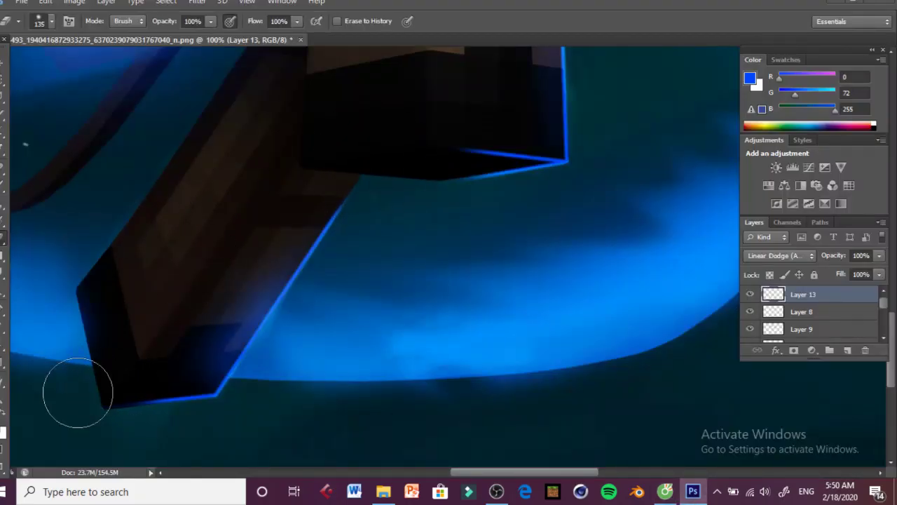
Step: Trace the upper edge of the dark shape beside the sword blade in 7 px blue lines, adding two short inward crease lines
{"action": "left_click", "coordinate": [5, 183]}
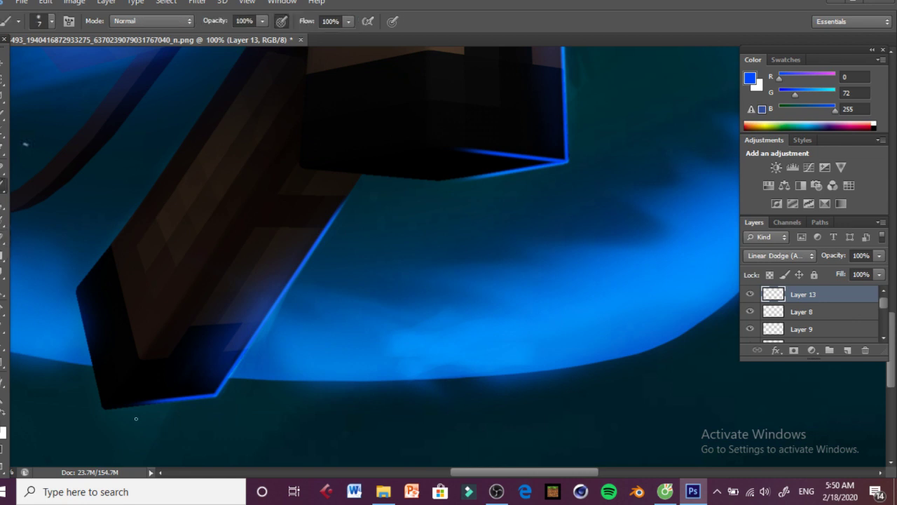
{"action": "left_click", "coordinate": [3, 396]}
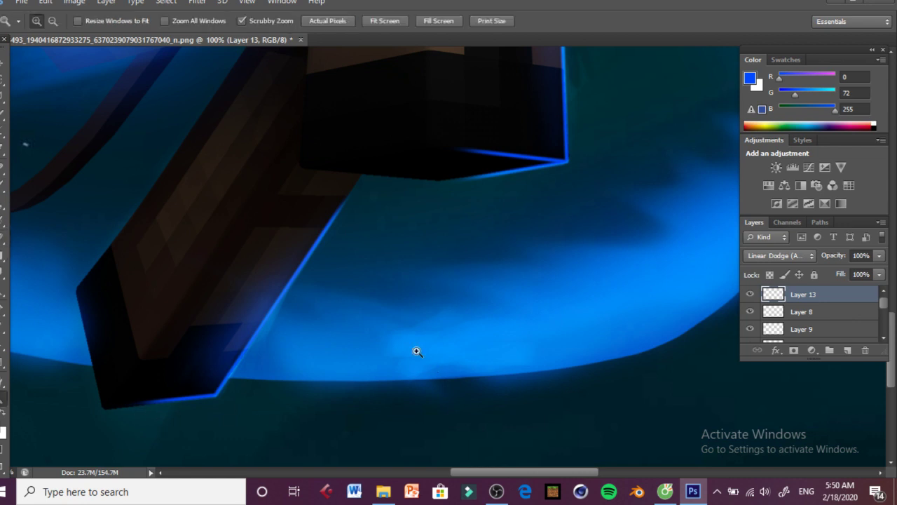
{"action": "scroll", "coordinate": [415, 350], "scroll_direction": "down", "scroll_amount": 10}
{"action": "scroll", "coordinate": [455, 272], "scroll_direction": "up", "scroll_amount": 5}
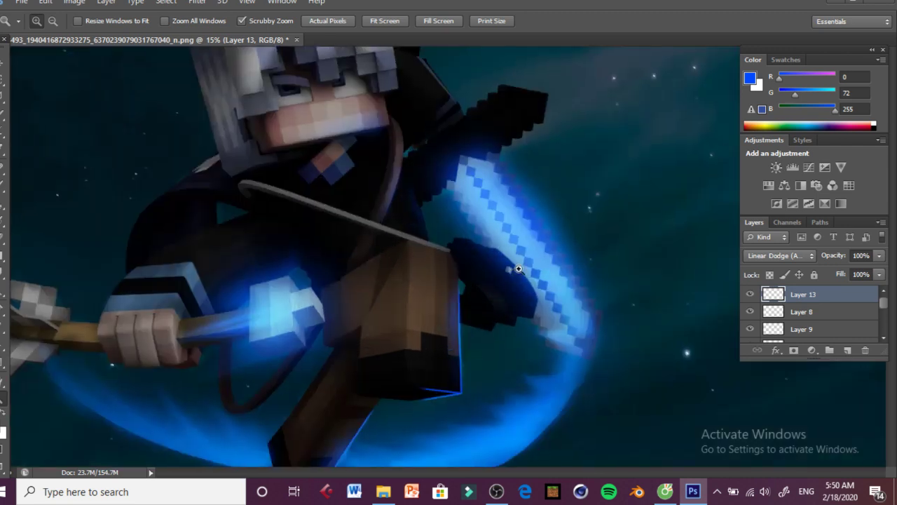
{"action": "scroll", "coordinate": [573, 309], "scroll_direction": "up", "scroll_amount": 5}
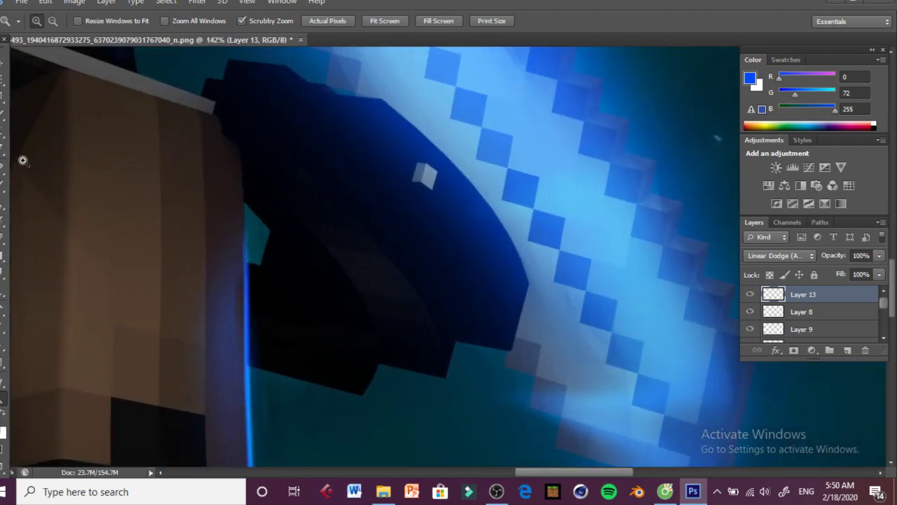
{"action": "key", "text": "b"}
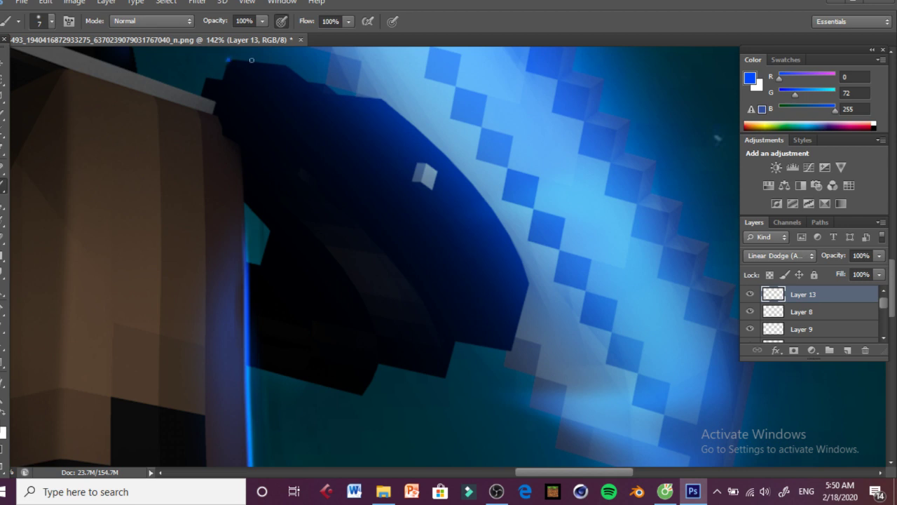
{"action": "left_click", "coordinate": [290, 69], "text": "shift"}
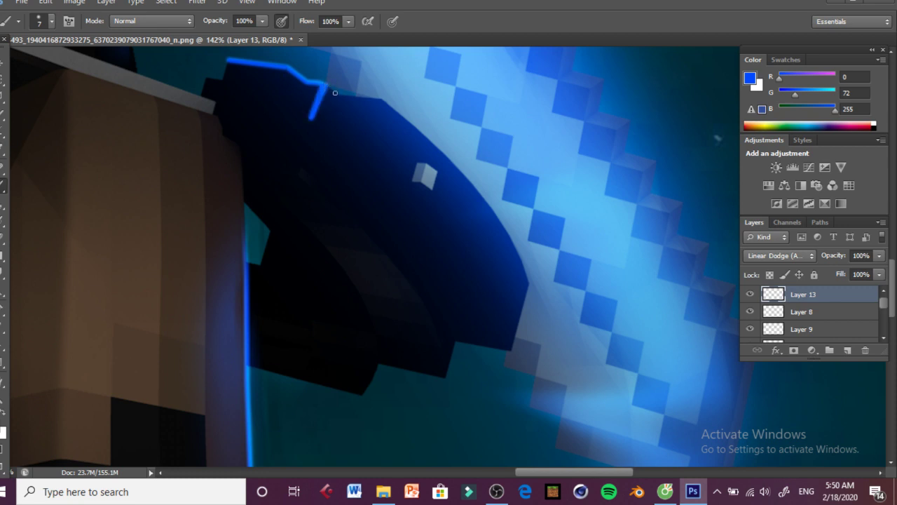
{"action": "left_click", "coordinate": [383, 101], "text": "shift"}
{"action": "left_click", "coordinate": [358, 144], "text": "shift"}
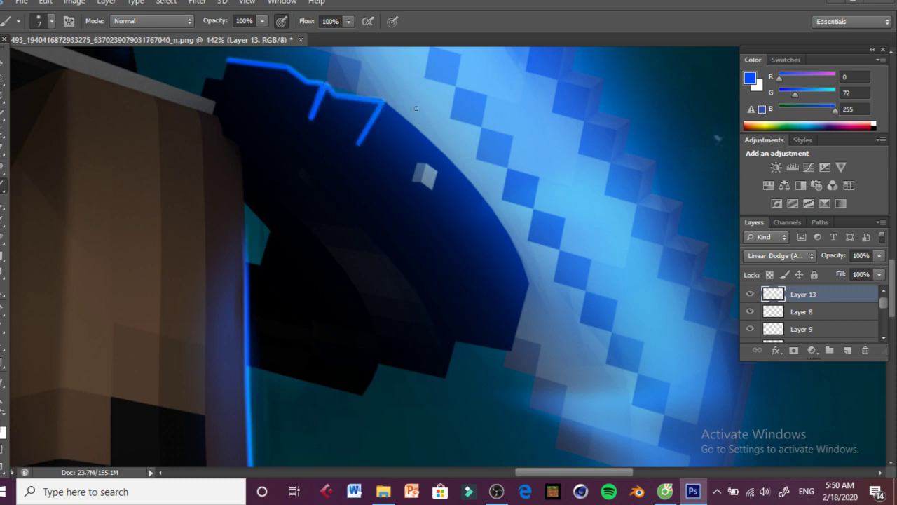
Step: Continue the blue outline along the dark shape's curved sword-side edge, around its lower corner, and along the short bottom edge
{"action": "left_click", "coordinate": [439, 148], "text": "shift"}
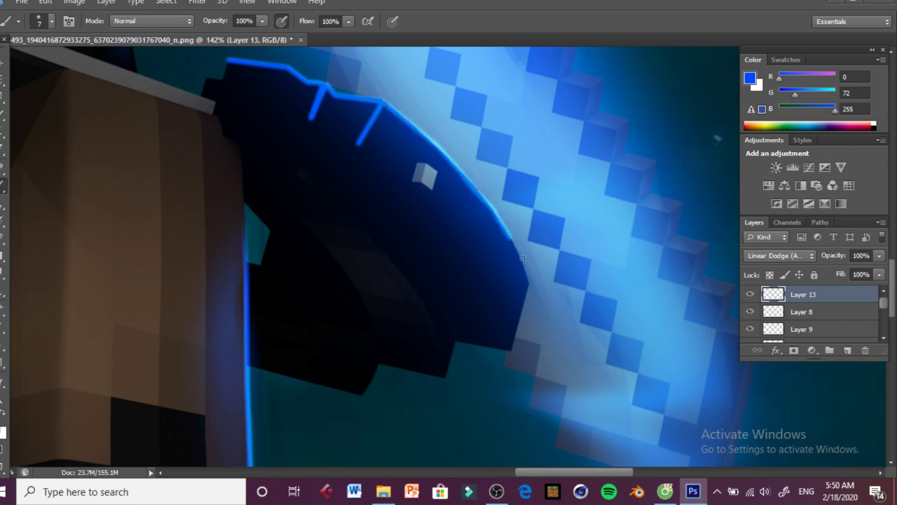
{"action": "left_click", "coordinate": [506, 351], "text": "shift"}
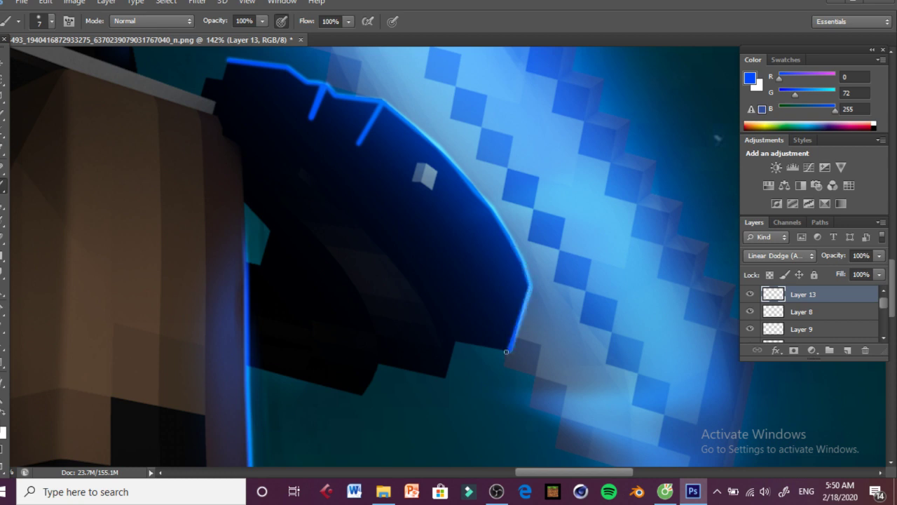
{"action": "left_click", "coordinate": [457, 341], "text": "shift"}
Step: Soften the crease lines and outline ends on the dark shape with the 135 px eraser, and check the whole artwork
{"action": "left_click", "coordinate": [3, 269]}
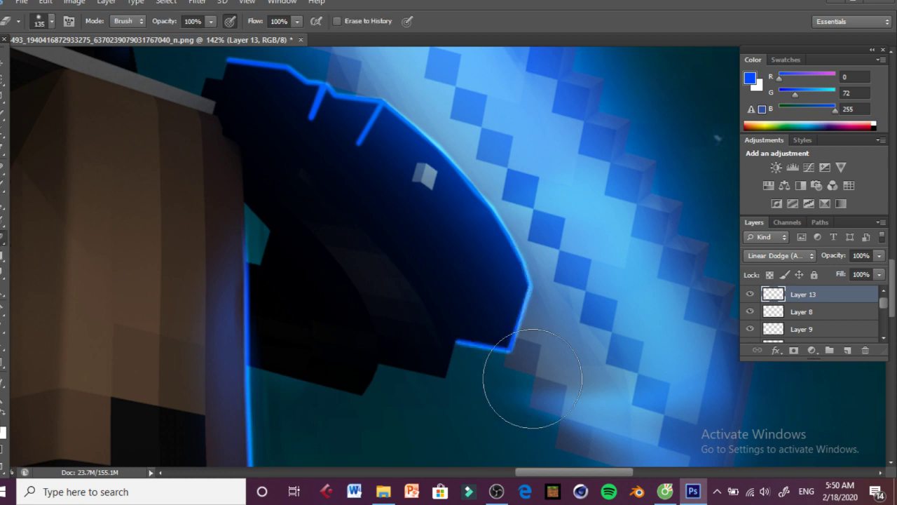
{"action": "mouse_move", "coordinate": [352, 196]}
{"action": "left_mouse_down"}
{"action": "mouse_move", "coordinate": [279, 208]}
{"action": "mouse_move", "coordinate": [302, 199]}
{"action": "mouse_move", "coordinate": [299, 223]}
{"action": "left_mouse_up"}
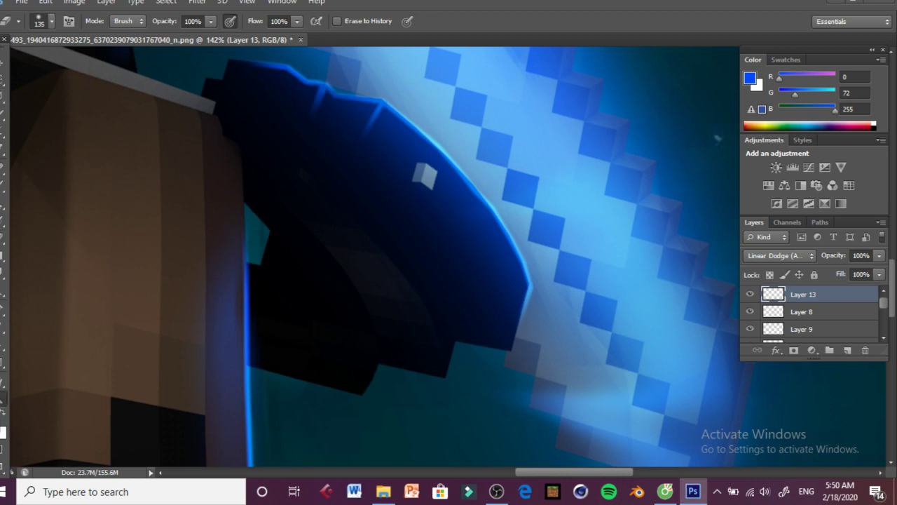
{"action": "key", "text": "z"}
{"action": "mouse_move", "coordinate": [487, 126]}
{"action": "left_mouse_down"}
{"action": "mouse_move", "coordinate": [436, 124]}
{"action": "mouse_move", "coordinate": [426, 175]}
{"action": "left_mouse_up"}
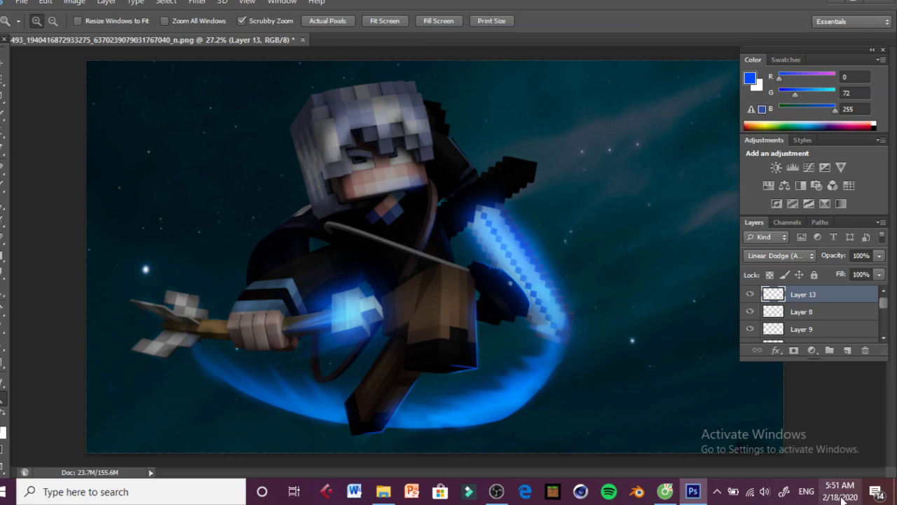
Step: Switch to the browser to check the AMON SCHOOL chat, the YouTube Studio dashboard and the livestream page, and return to Photoshop
{"action": "left_click", "coordinate": [664, 491]}
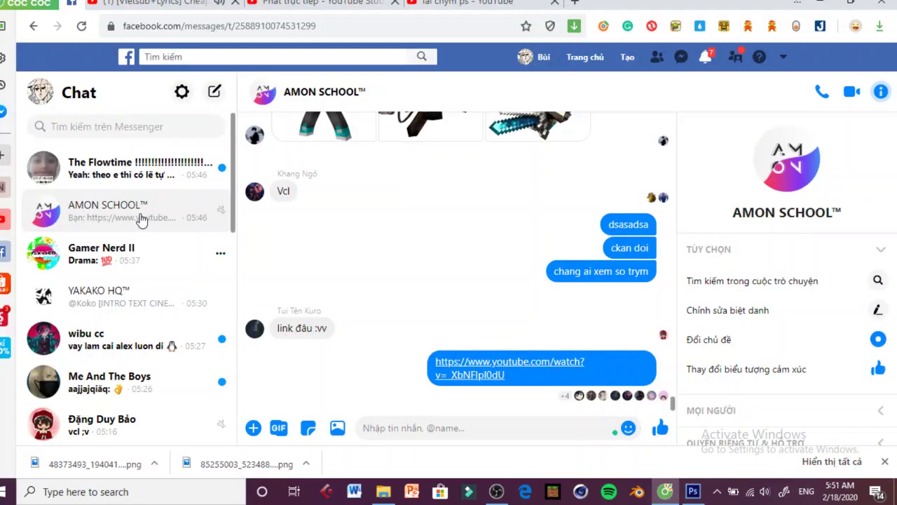
{"action": "left_click", "coordinate": [161, 3]}
{"action": "left_click", "coordinate": [341, 2]}
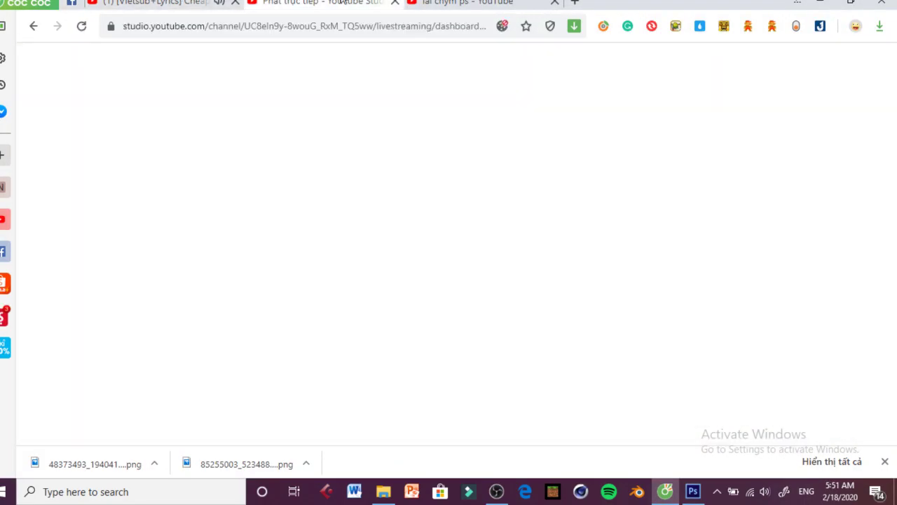
{"action": "left_click", "coordinate": [456, 3]}
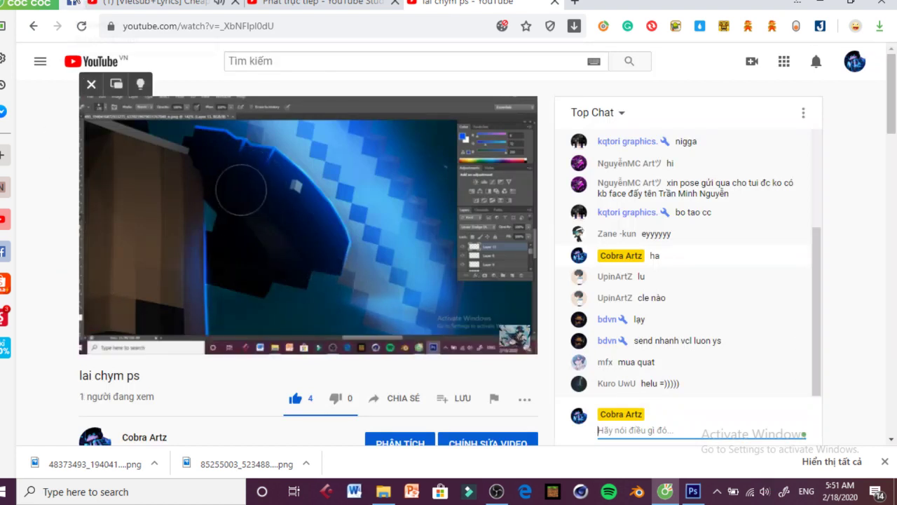
{"action": "left_click", "coordinate": [74, 3]}
{"action": "left_click", "coordinate": [693, 491]}
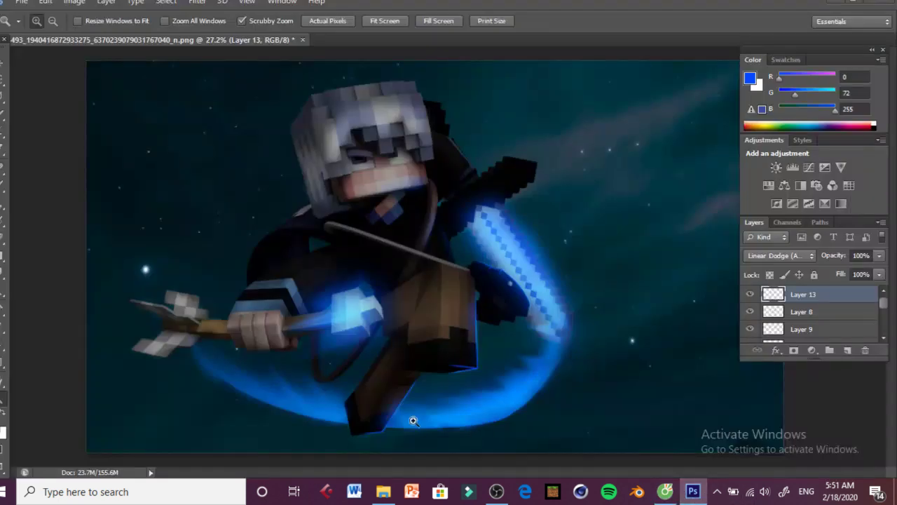
Step: Trace the arrowhead's large block along its lower front edge, slanted side edge and bottom edge with 7 px blue lines on Layer 13
{"action": "left_click_drag", "start_coordinate": [326, 357], "coordinate": [372, 368]}
{"action": "left_click_drag", "start_coordinate": [379, 271], "coordinate": [435, 273]}
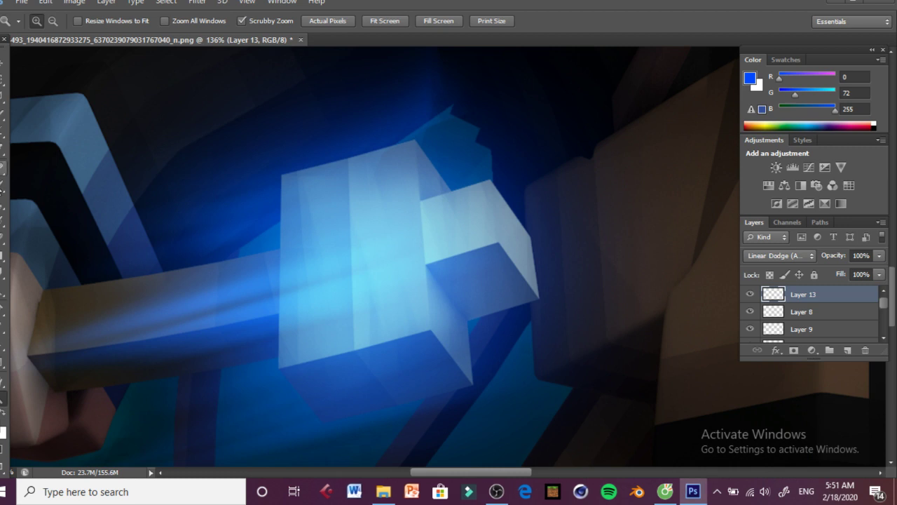
{"action": "left_click", "coordinate": [3, 184]}
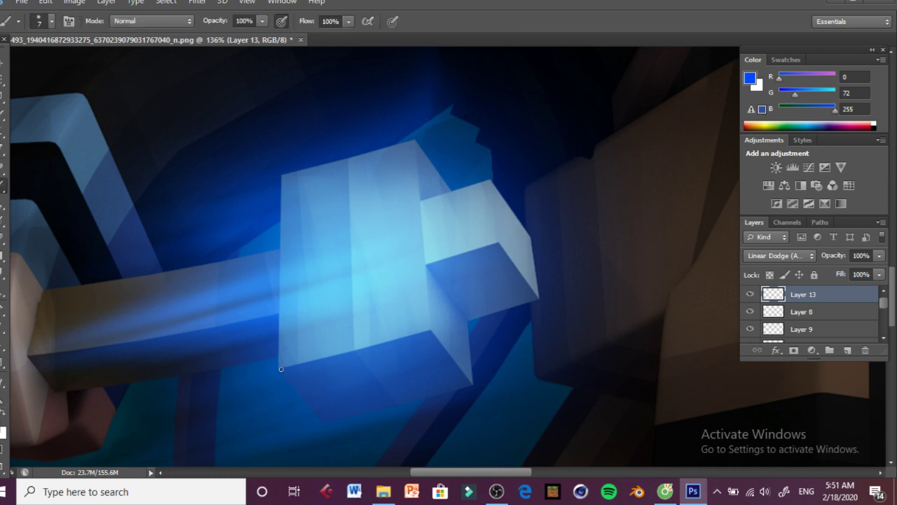
{"action": "left_click", "coordinate": [432, 328], "text": "shift"}
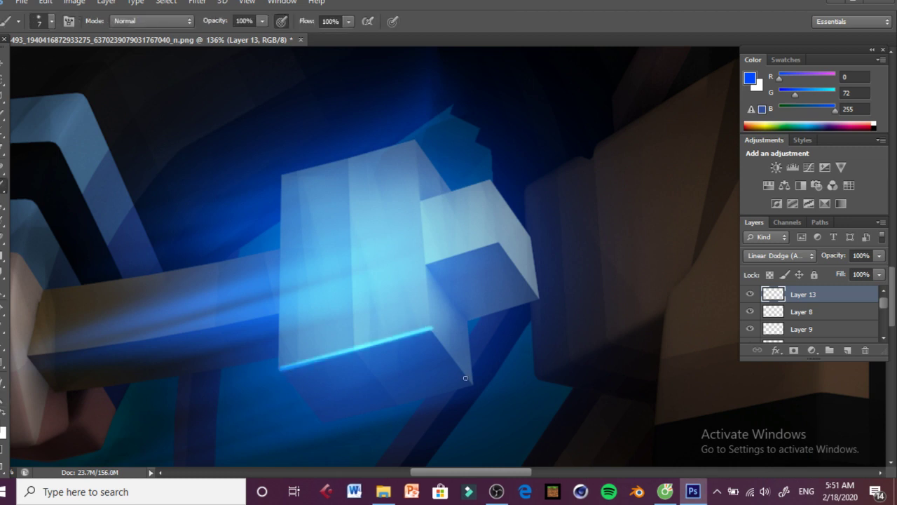
{"action": "left_click", "coordinate": [473, 385], "text": "shift"}
{"action": "left_click", "coordinate": [325, 423], "text": "shift"}
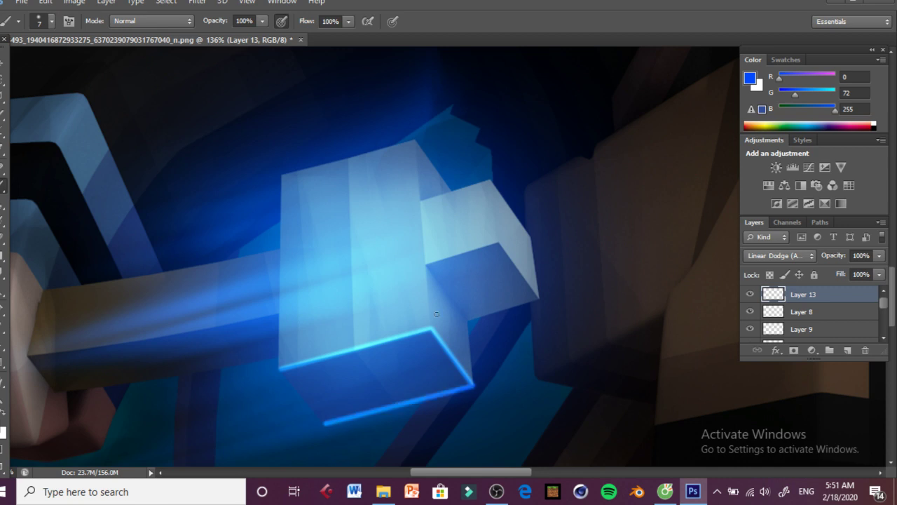
Step: Extend the 7 px blue outline around the arrowhead's inner notch and the dark underside of its small tip block, closing at the lower corner
{"action": "left_click", "coordinate": [431, 328]}
{"action": "left_click", "coordinate": [427, 266], "text": "shift"}
{"action": "left_click", "coordinate": [498, 243], "text": "shift"}
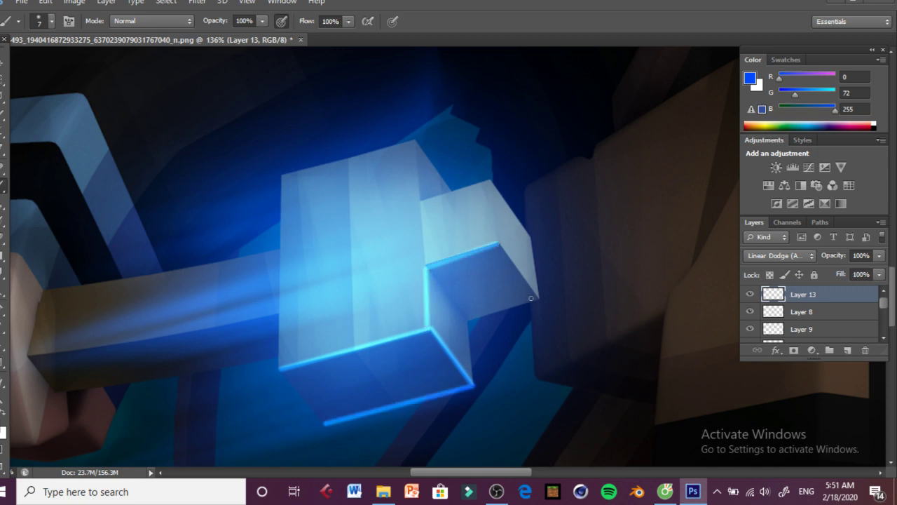
{"action": "left_click", "coordinate": [538, 298], "text": "shift"}
{"action": "left_click", "coordinate": [468, 321], "text": "shift"}
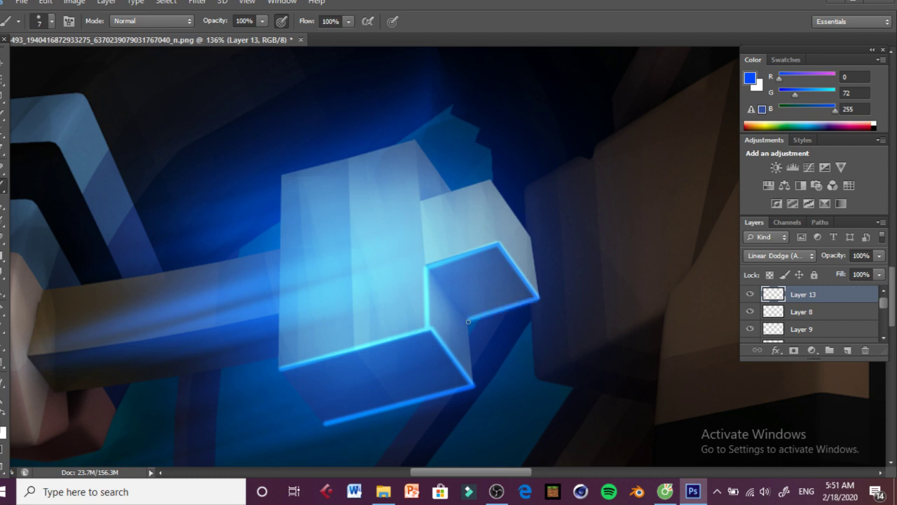
{"action": "left_click", "coordinate": [473, 383], "text": "shift"}
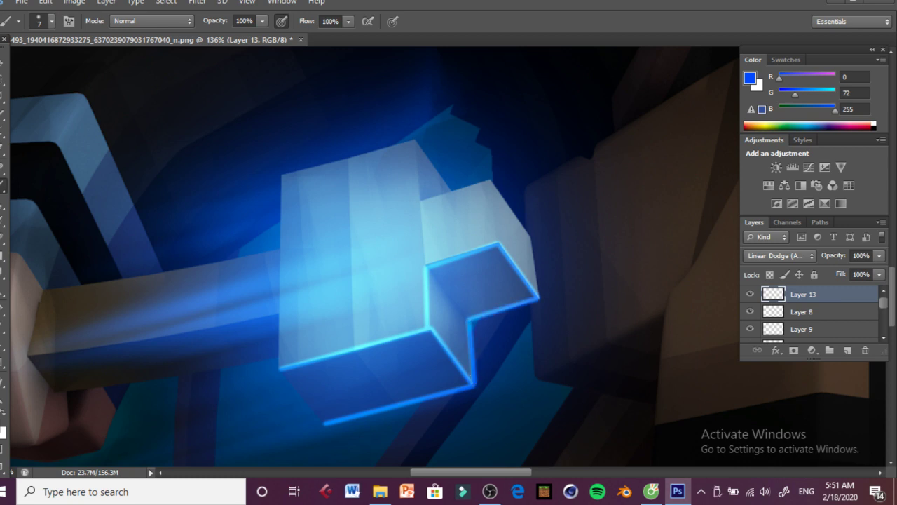
Step: Fade the outline ends on the arrowhead's lower block and around the inner notch with the 135 px eraser
{"action": "key", "text": "e"}
{"action": "mouse_move", "coordinate": [260, 380]}
{"action": "left_mouse_down"}
{"action": "mouse_move", "coordinate": [339, 334]}
{"action": "mouse_move", "coordinate": [325, 372]}
{"action": "mouse_move", "coordinate": [328, 457]}
{"action": "left_mouse_up"}
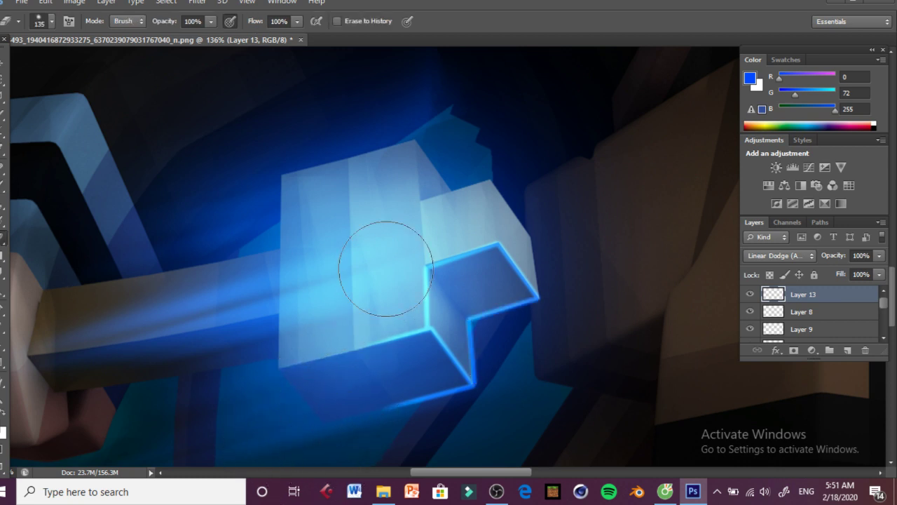
{"action": "left_click_drag", "start_coordinate": [384, 269], "coordinate": [420, 260]}
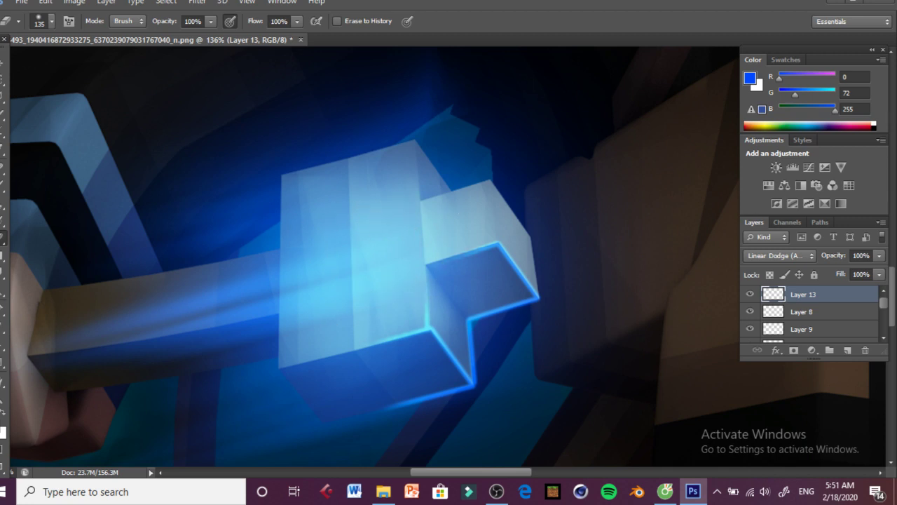
Step: Trace the small tip block's upper edge, front corner edge and outer side edges with 7 px blue lines
{"action": "key", "text": "b"}
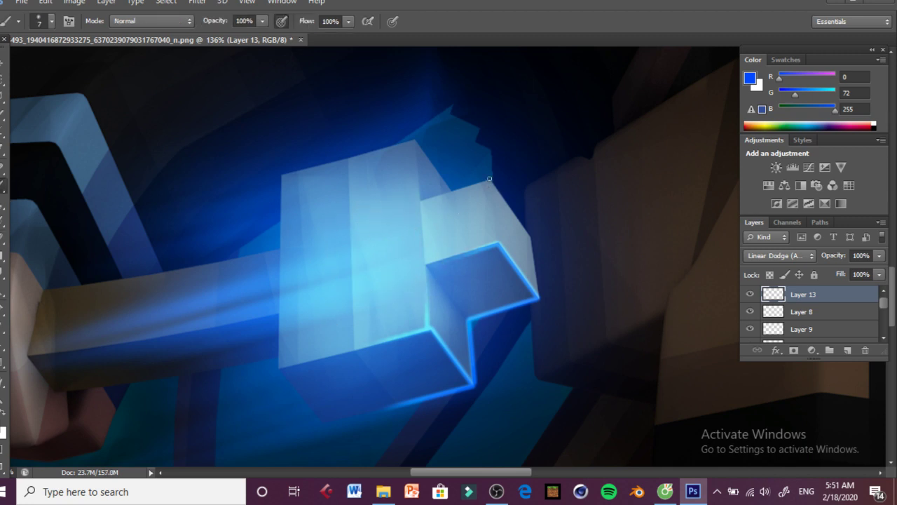
{"action": "left_click", "coordinate": [500, 244], "text": "shift"}
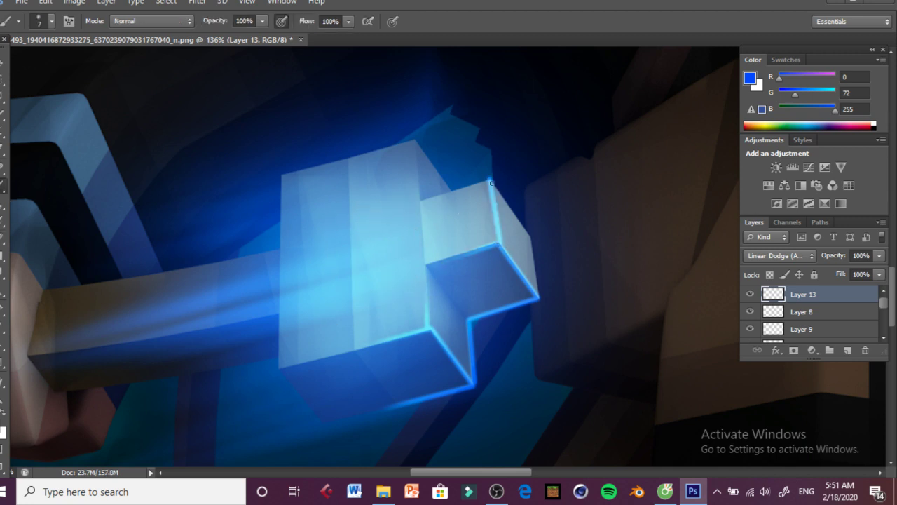
{"action": "left_click", "coordinate": [423, 203]}
{"action": "left_click", "coordinate": [487, 184], "text": "shift"}
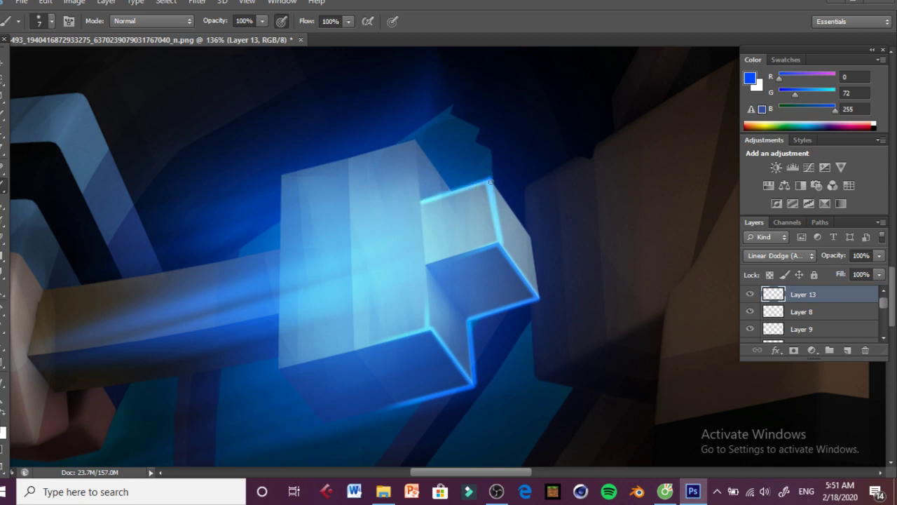
{"action": "left_click", "coordinate": [534, 238], "text": "shift"}
{"action": "left_click", "coordinate": [539, 295], "text": "shift"}
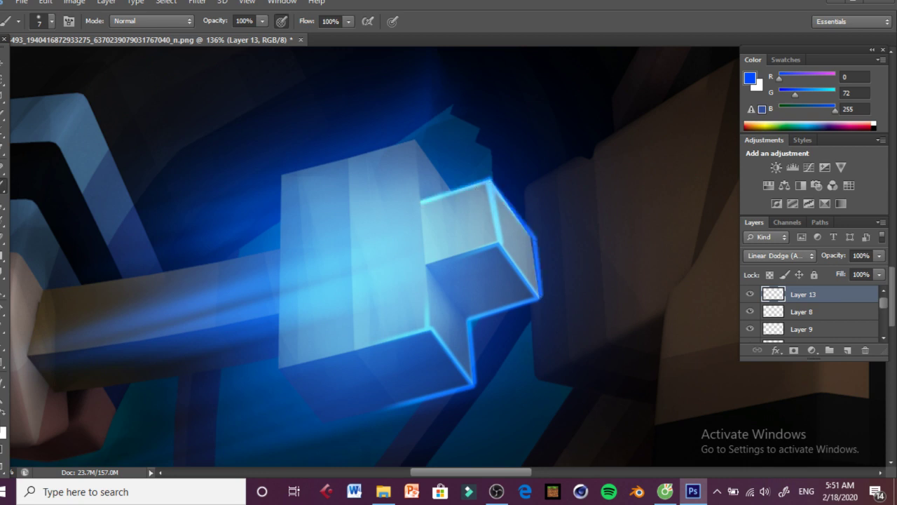
Step: Soften the tip block's upper outline with the 135 px eraser, and check the whole artwork
{"action": "key", "text": "e"}
{"action": "mouse_move", "coordinate": [603, 184]}
{"action": "left_mouse_down"}
{"action": "mouse_move", "coordinate": [567, 184]}
{"action": "mouse_move", "coordinate": [576, 170]}
{"action": "mouse_move", "coordinate": [488, 142]}
{"action": "mouse_move", "coordinate": [452, 164]}
{"action": "mouse_move", "coordinate": [444, 137]}
{"action": "left_mouse_up"}
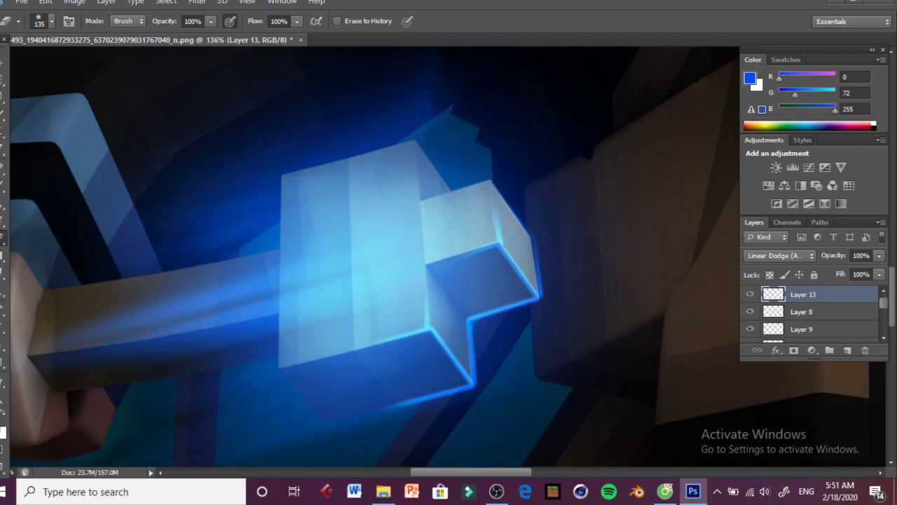
{"action": "key", "text": "z"}
{"action": "left_click_drag", "start_coordinate": [366, 316], "coordinate": [301, 293]}
{"action": "left_click_drag", "start_coordinate": [306, 389], "coordinate": [328, 387]}
{"action": "left_click_drag", "start_coordinate": [290, 312], "coordinate": [381, 209]}
{"action": "left_click", "coordinate": [381, 209], "text": "alt"}
Step: Make Layer 9 active and choose the last 40 px brush tip preset for painting on the hand holding the arrow
{"action": "left_click", "coordinate": [813, 311]}
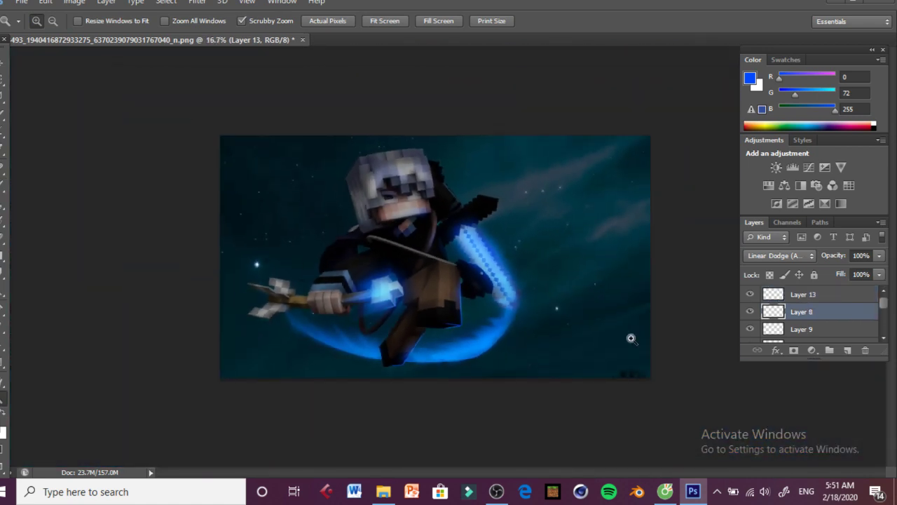
{"action": "left_click", "coordinate": [811, 328]}
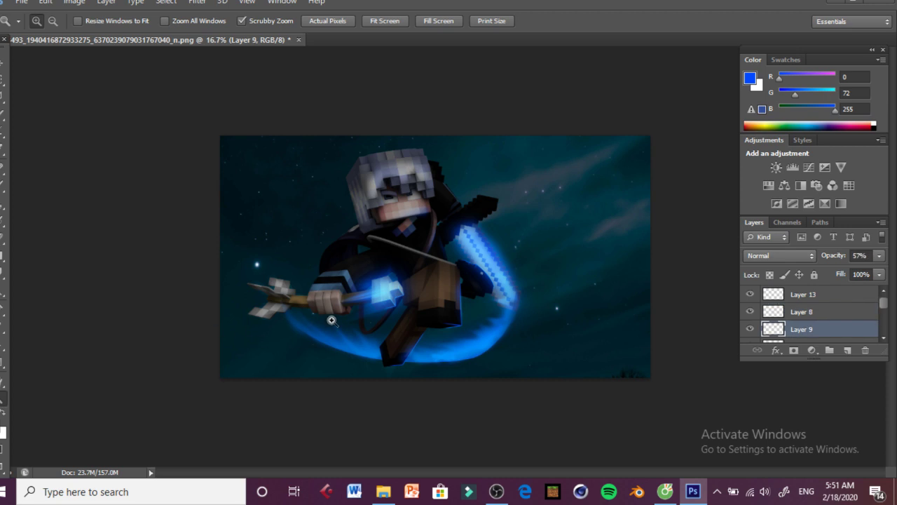
{"action": "mouse_move", "coordinate": [331, 320]}
{"action": "left_mouse_down"}
{"action": "mouse_move", "coordinate": [481, 325]}
{"action": "mouse_move", "coordinate": [326, 328]}
{"action": "left_mouse_up"}
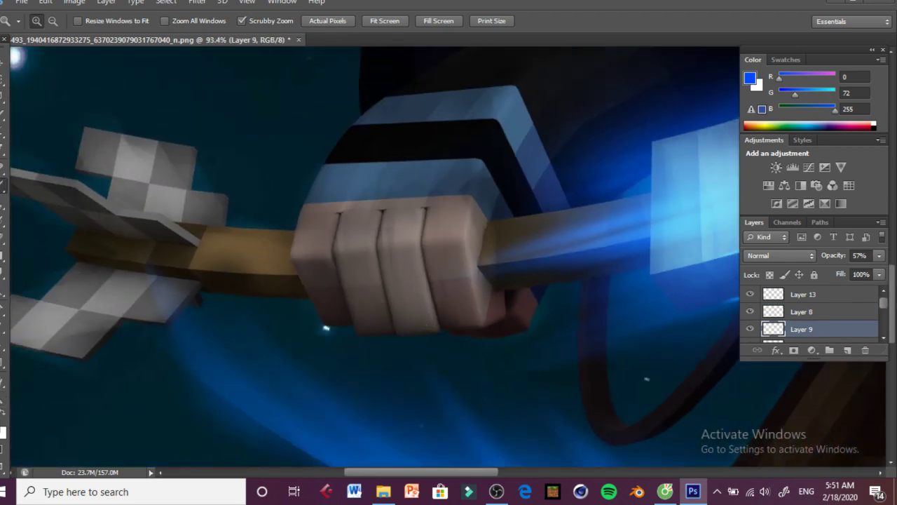
{"action": "key", "text": "b"}
{"action": "left_click", "coordinate": [43, 21]}
{"action": "left_click_drag", "start_coordinate": [138, 128], "coordinate": [134, 205]}
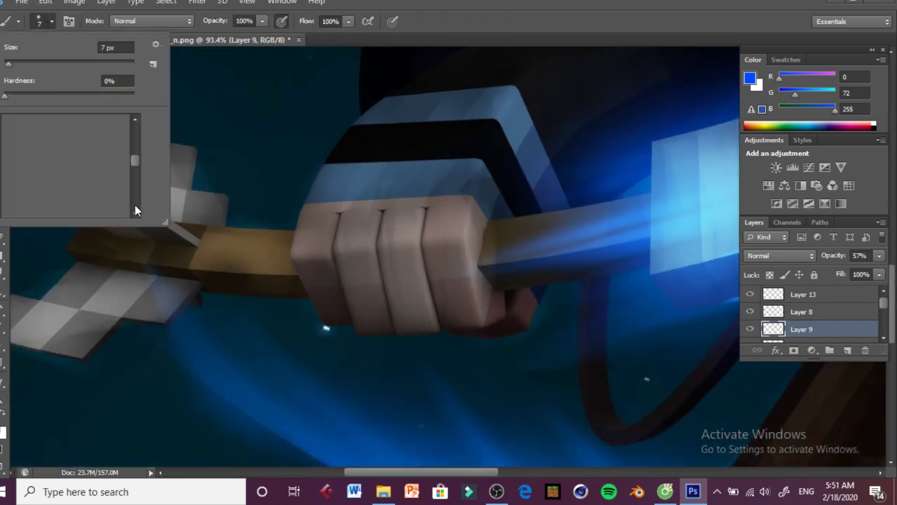
{"action": "left_click", "coordinate": [97, 207]}
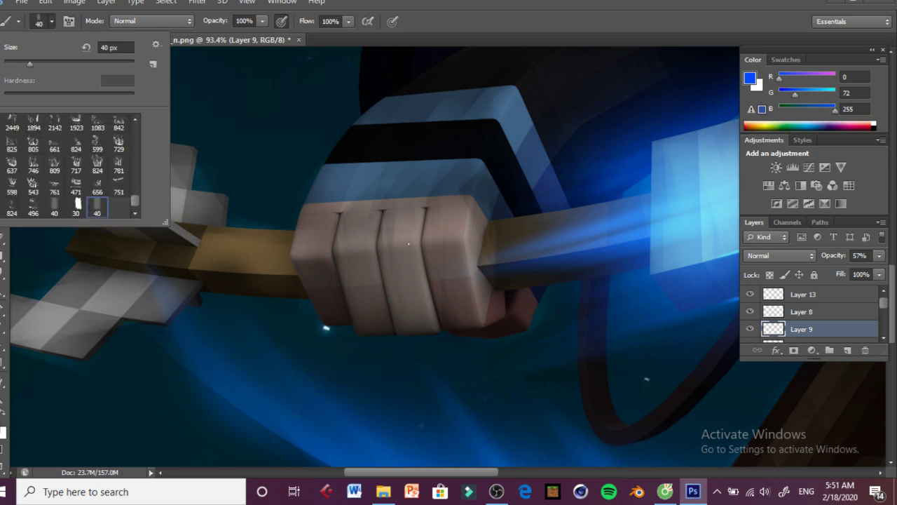
{"action": "key", "text": "Return"}
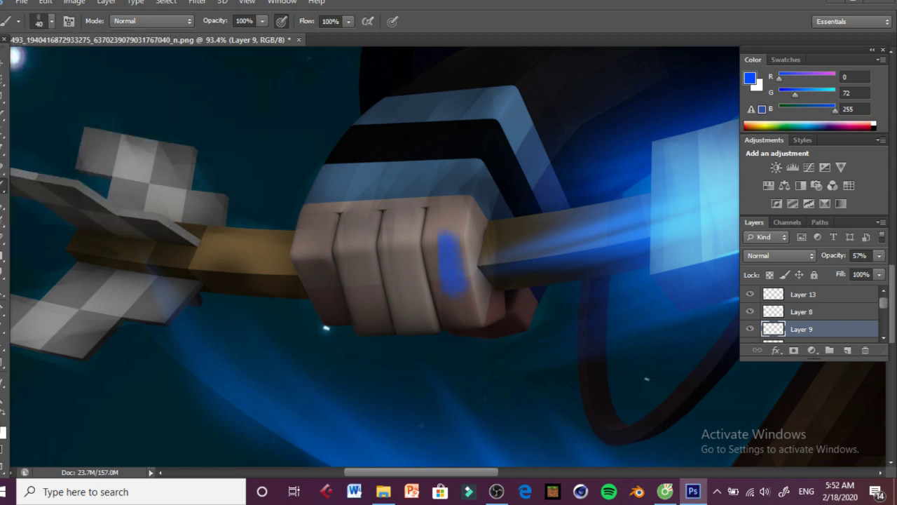
Step: Undo the blue test stroke on the finger nearest the arrowhead and set the brush size to 79 px
{"action": "left_click", "coordinate": [45, 2]}
{"action": "left_click", "coordinate": [59, 30]}
{"action": "left_click", "coordinate": [44, 2]}
{"action": "left_click", "coordinate": [56, 29]}
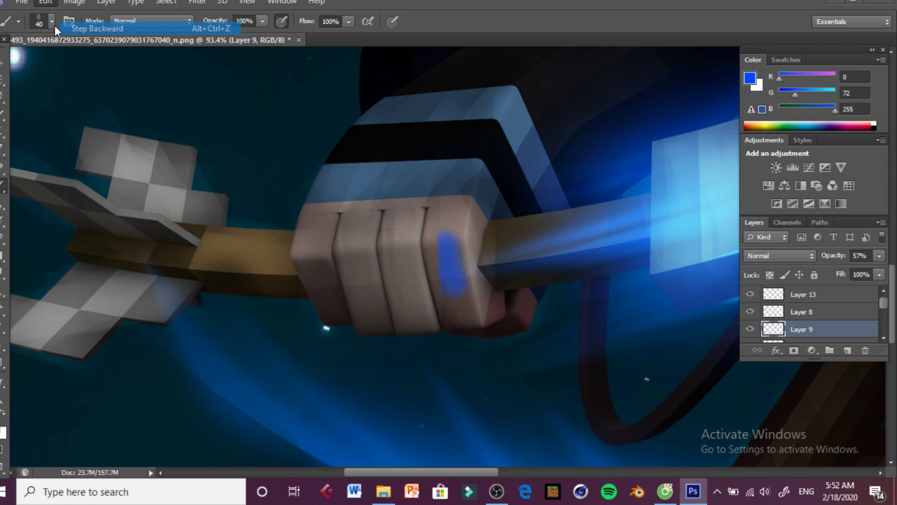
{"action": "left_click", "coordinate": [52, 22]}
{"action": "left_click", "coordinate": [56, 64]}
{"action": "key", "text": "Return"}
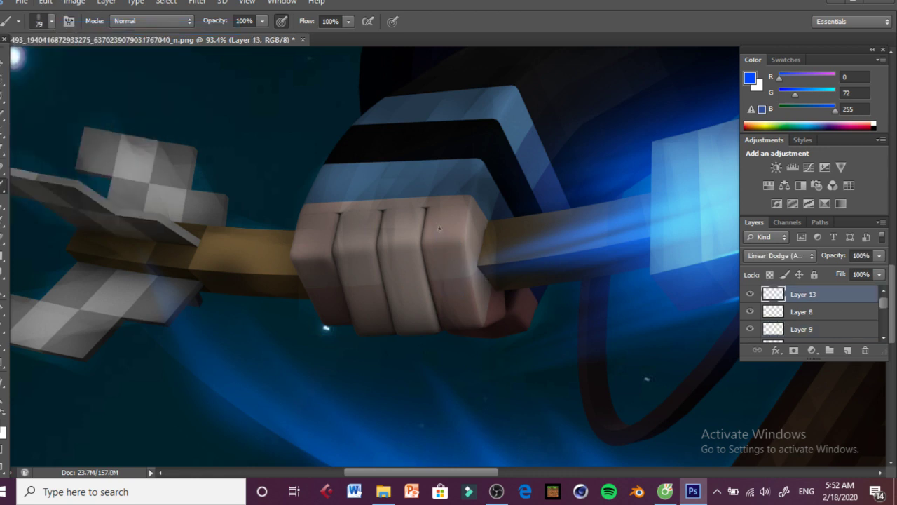
{"action": "mouse_move", "coordinate": [440, 228]}
{"action": "left_mouse_down"}
{"action": "mouse_move", "coordinate": [463, 284]}
{"action": "mouse_move", "coordinate": [459, 235]}
{"action": "mouse_move", "coordinate": [448, 276]}
{"action": "left_mouse_up"}
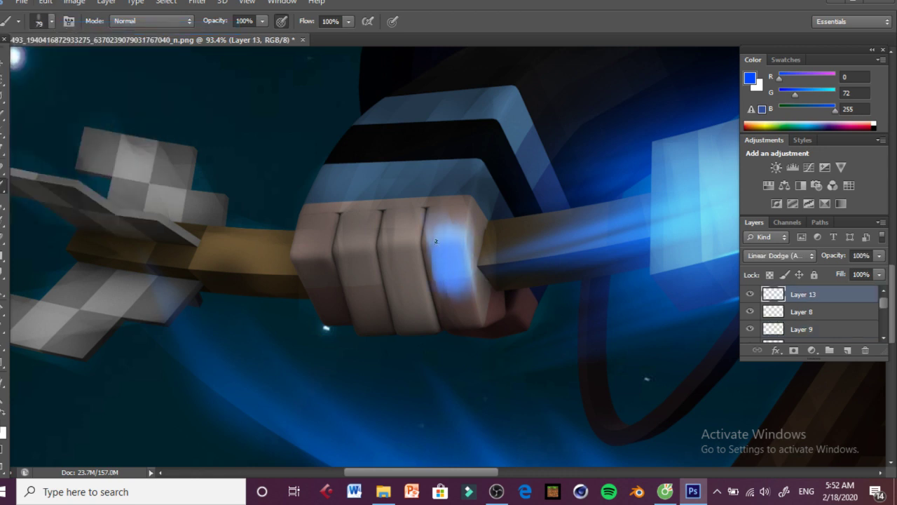
{"action": "left_click_drag", "start_coordinate": [436, 241], "coordinate": [453, 297]}
{"action": "left_click", "coordinate": [44, 2]}
{"action": "left_click", "coordinate": [50, 26]}
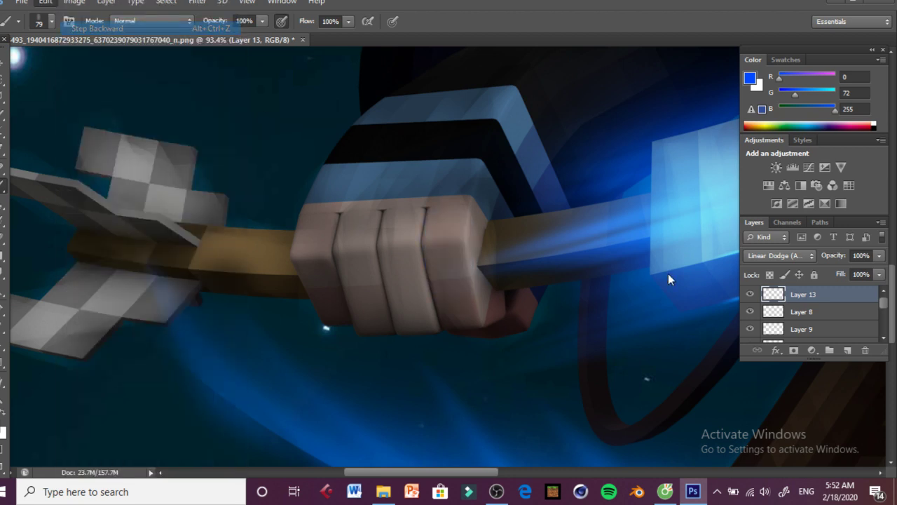
Step: Paint the finger nearest the arrowhead blue on Layer 9, and erase its far side with the 135 px eraser, leaving a soft edge glow
{"action": "left_click", "coordinate": [802, 328]}
{"action": "mouse_move", "coordinate": [446, 223]}
{"action": "left_mouse_down"}
{"action": "mouse_move", "coordinate": [462, 274]}
{"action": "mouse_move", "coordinate": [452, 222]}
{"action": "left_mouse_up"}
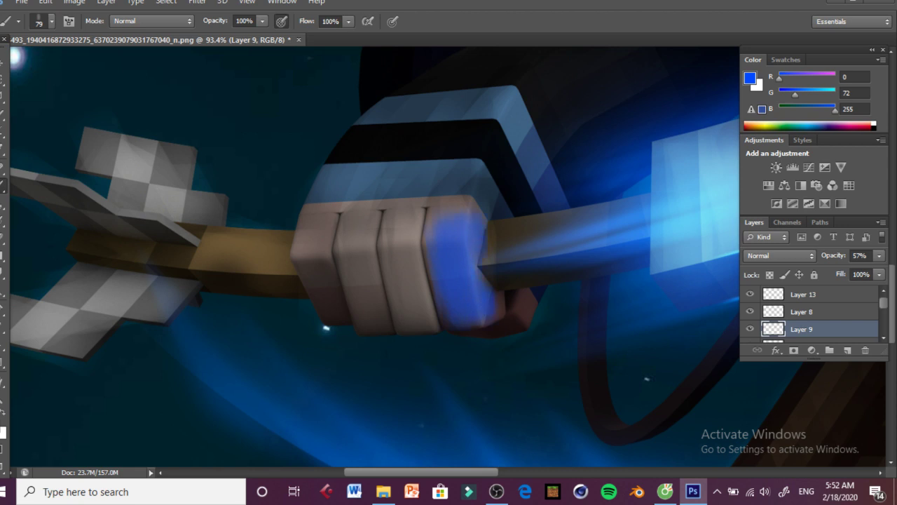
{"action": "left_click", "coordinate": [3, 236]}
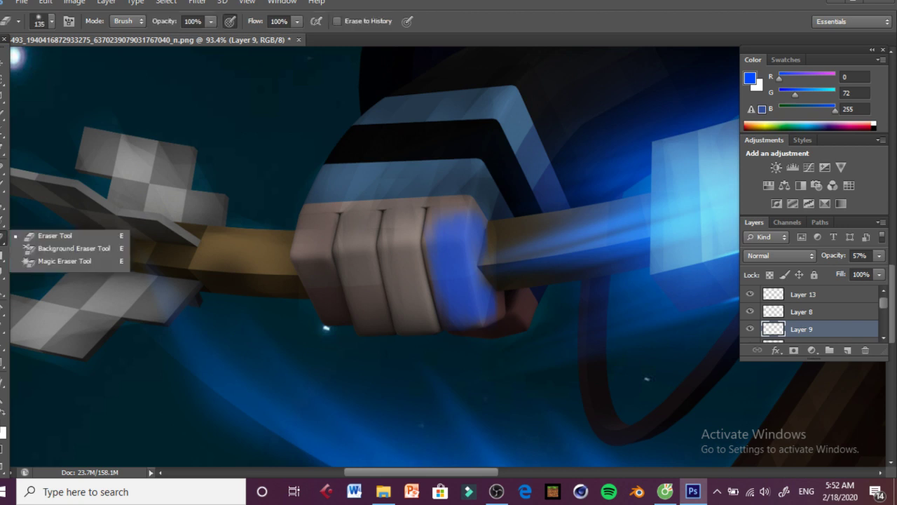
{"action": "left_click", "coordinate": [394, 211]}
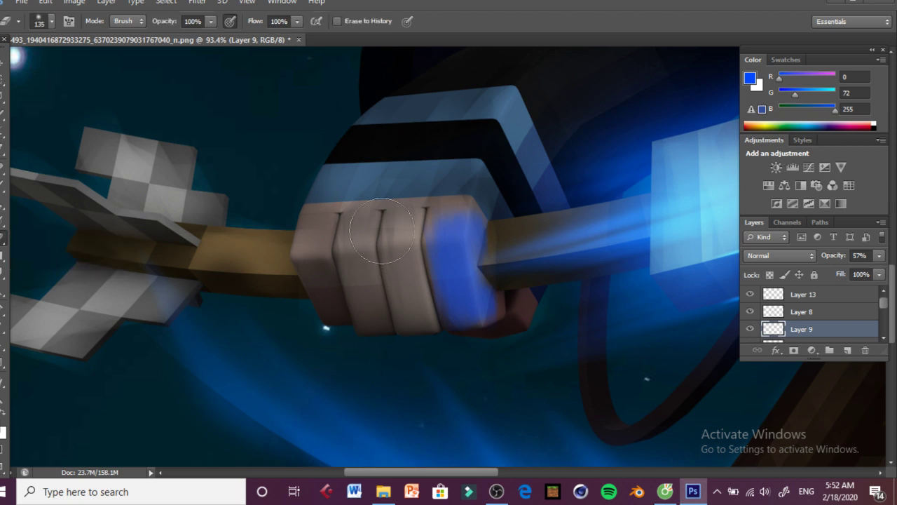
{"action": "left_click_drag", "start_coordinate": [382, 234], "coordinate": [397, 277]}
{"action": "left_click_drag", "start_coordinate": [384, 197], "coordinate": [426, 339]}
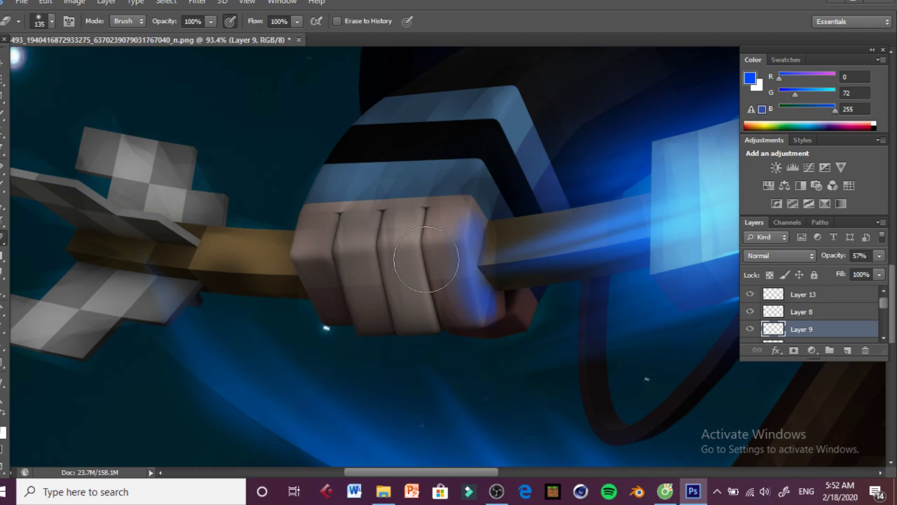
Step: Switch to the browser to check the AMON SCHOOL chat, and return to Photoshop
{"action": "left_click", "coordinate": [665, 491]}
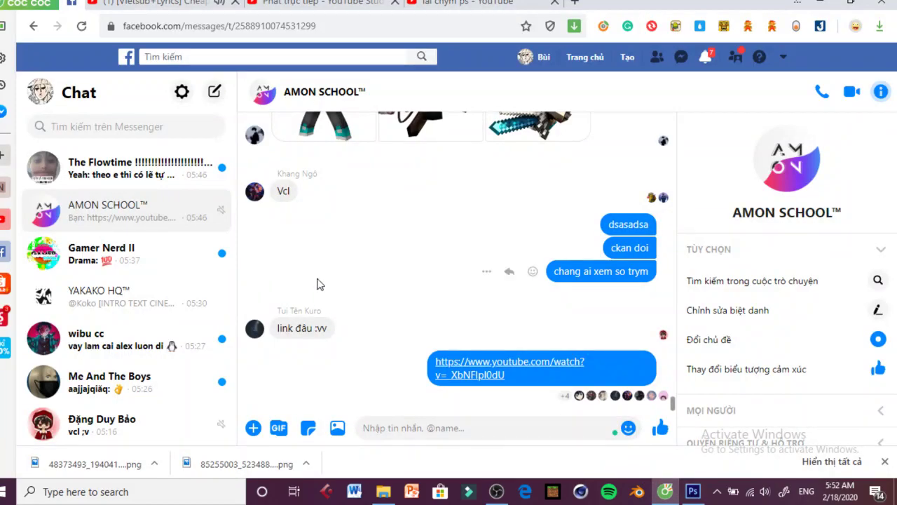
{"action": "left_click", "coordinate": [692, 490]}
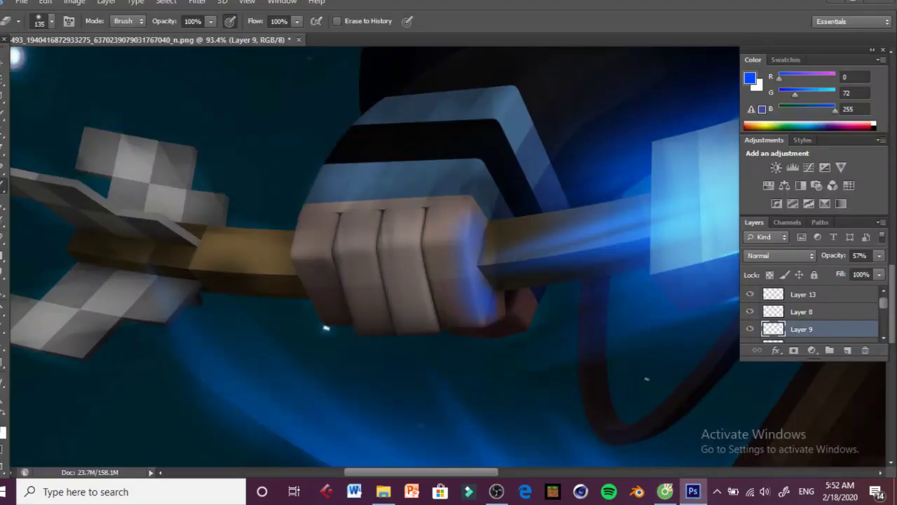
Step: Paint the two middle fingers blue with the 79 px brush on Layer 9, fading each one's side away from the arrowhead with the 135 px eraser
{"action": "key", "text": "b"}
{"action": "left_click_drag", "start_coordinate": [393, 214], "coordinate": [408, 274]}
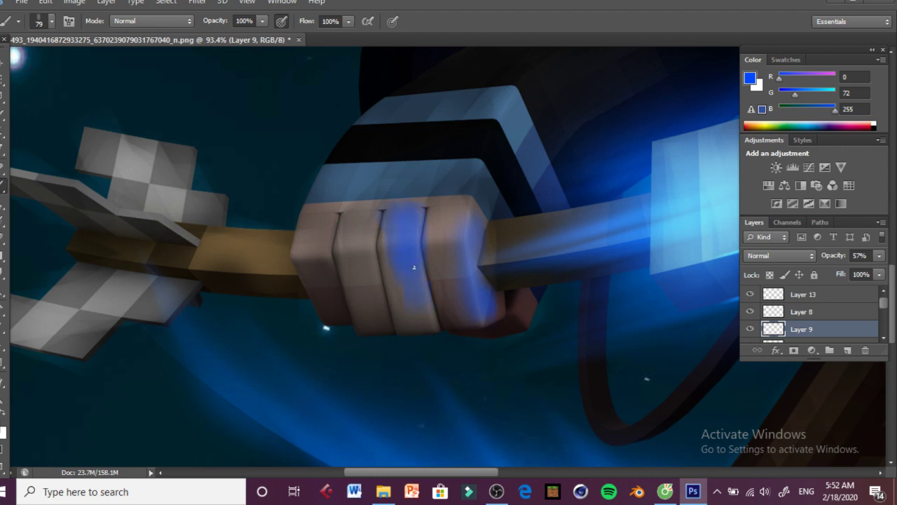
{"action": "key", "text": "e"}
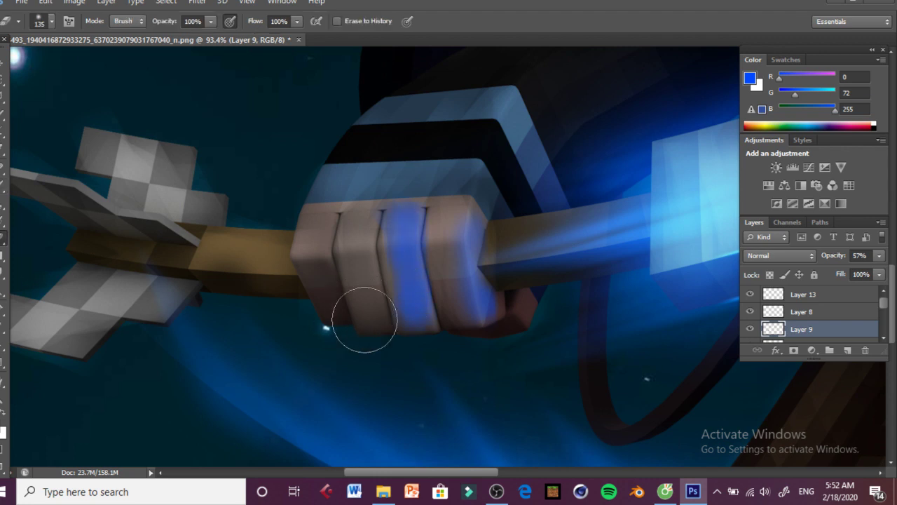
{"action": "mouse_move", "coordinate": [363, 319]}
{"action": "left_mouse_down"}
{"action": "mouse_move", "coordinate": [385, 297]}
{"action": "mouse_move", "coordinate": [375, 311]}
{"action": "mouse_move", "coordinate": [368, 228]}
{"action": "mouse_move", "coordinate": [379, 184]}
{"action": "left_mouse_up"}
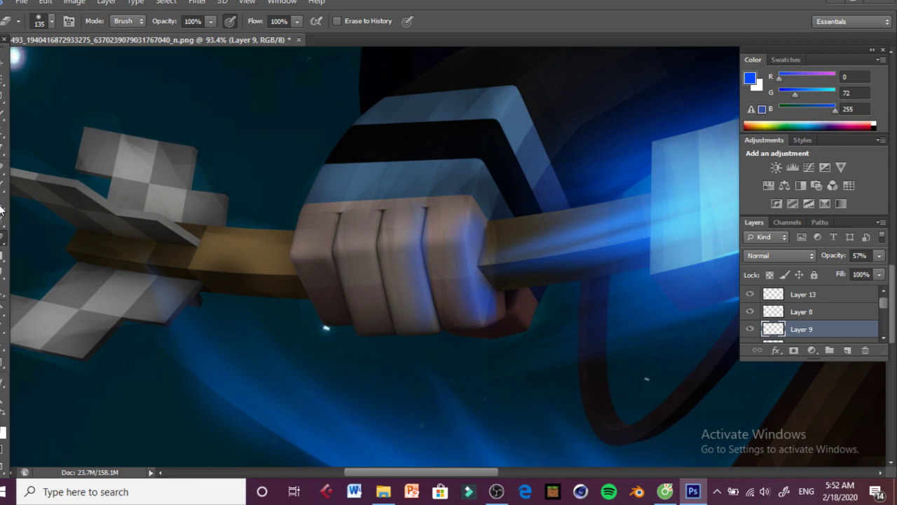
{"action": "key", "text": "b"}
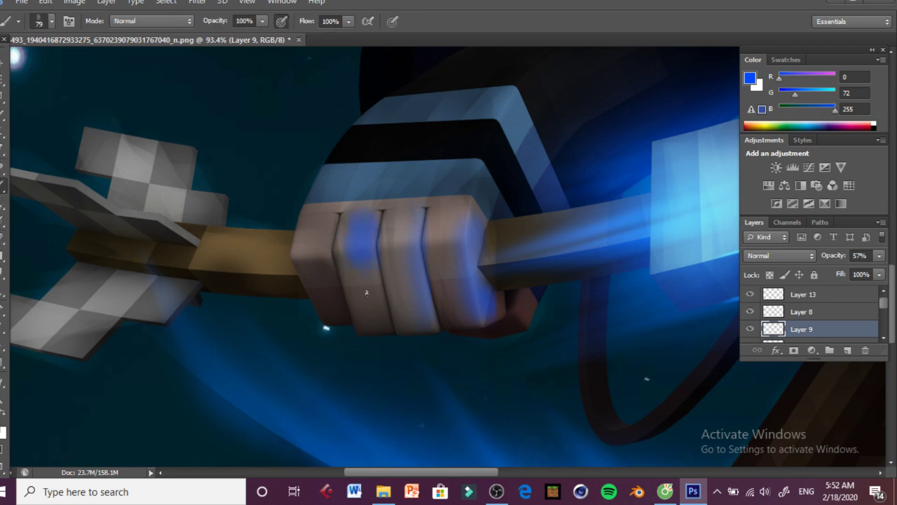
{"action": "key", "text": "e"}
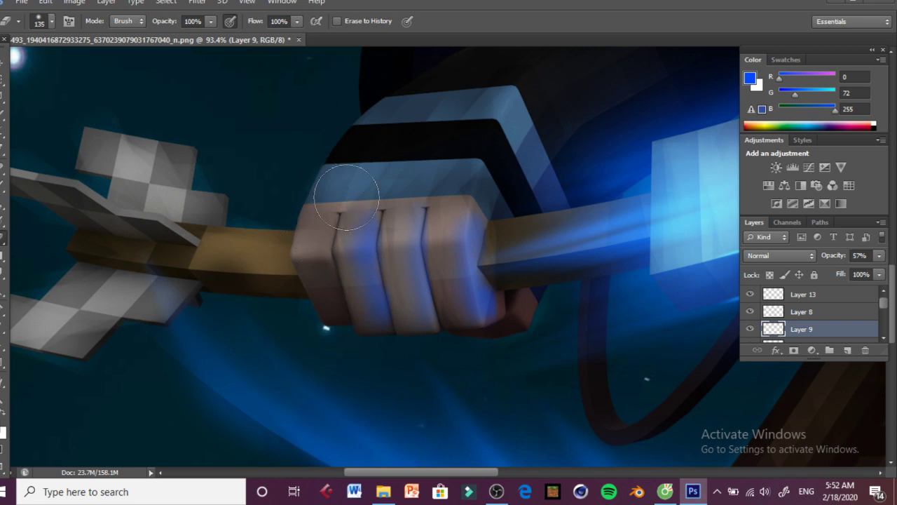
Step: Paint the finger farthest from the arrowhead blue with the 79 px brush on Layer 9, fading its outer side with the 135 px eraser
{"action": "key", "text": "b"}
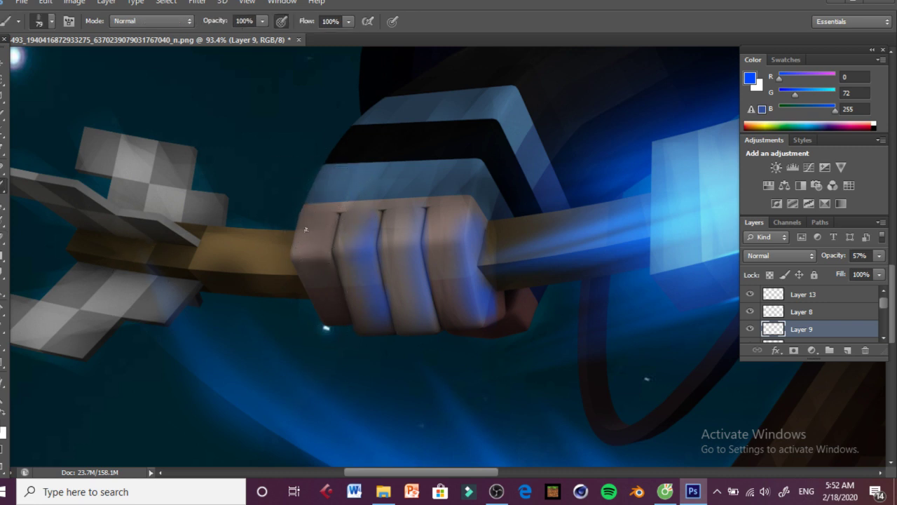
{"action": "left_click", "coordinate": [1, 259]}
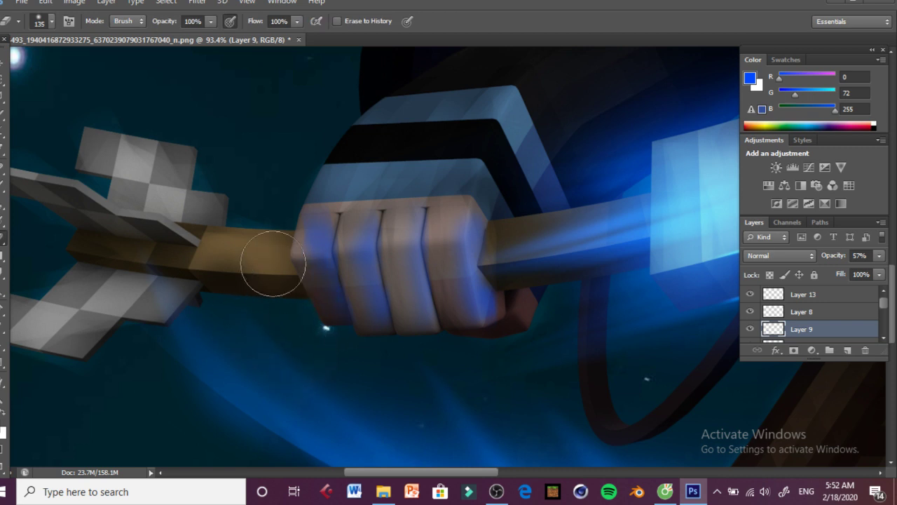
{"action": "mouse_move", "coordinate": [272, 263]}
{"action": "left_mouse_down"}
{"action": "mouse_move", "coordinate": [293, 222]}
{"action": "mouse_move", "coordinate": [303, 245]}
{"action": "mouse_move", "coordinate": [309, 208]}
{"action": "mouse_move", "coordinate": [310, 249]}
{"action": "left_mouse_up"}
{"action": "left_click", "coordinate": [807, 319]}
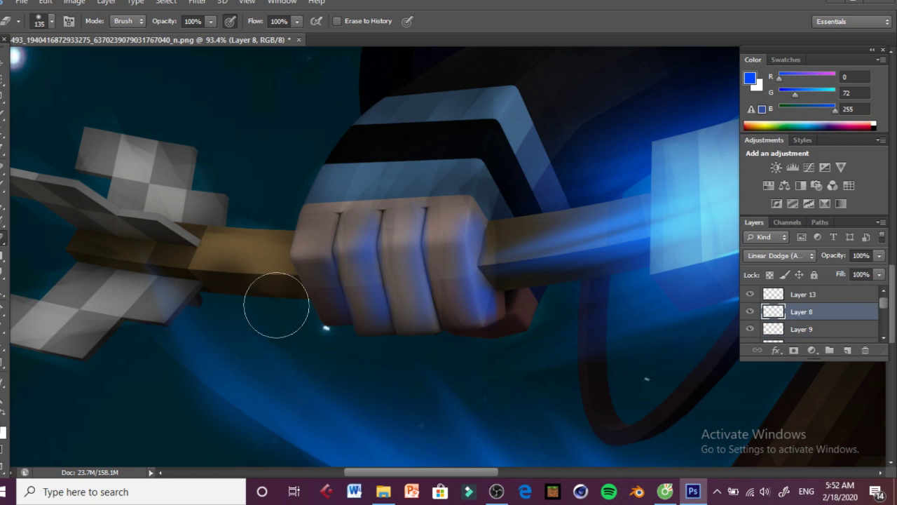
{"action": "left_click", "coordinate": [813, 328]}
{"action": "left_click_drag", "start_coordinate": [335, 234], "coordinate": [344, 345]}
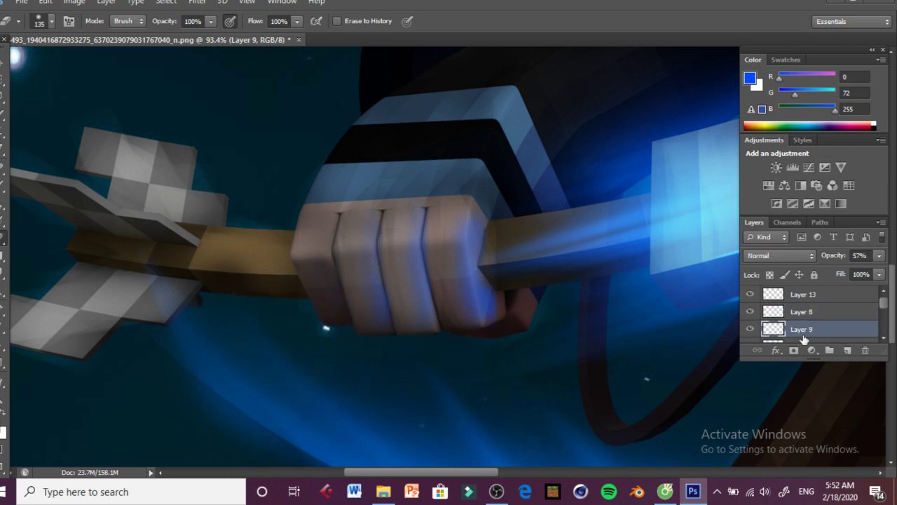
{"action": "scroll", "coordinate": [812, 335], "scroll_direction": "down", "scroll_amount": 2}
{"action": "left_click", "coordinate": [2, 200]}
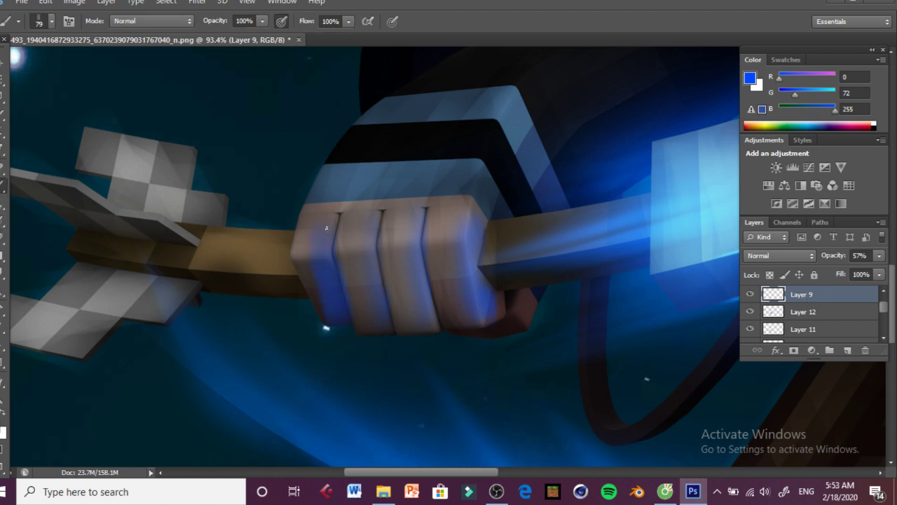
{"action": "left_click", "coordinate": [3, 239]}
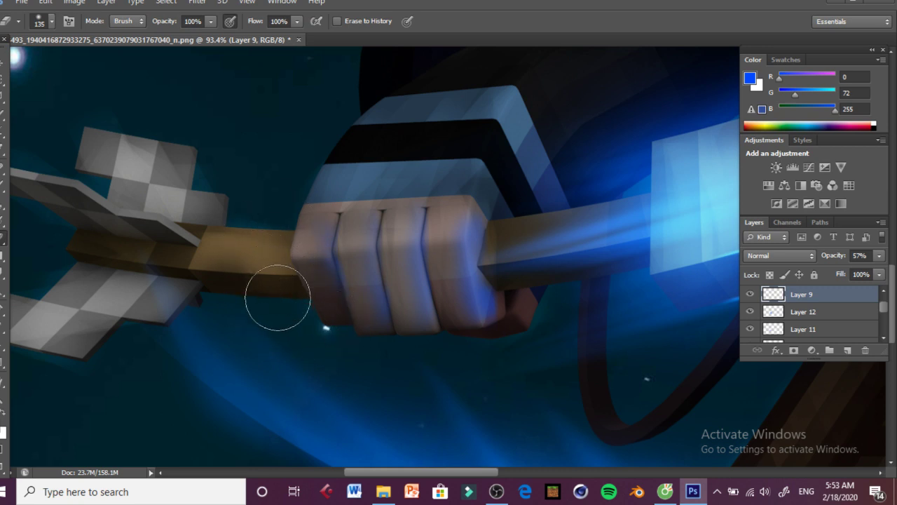
Step: On Layer 8, paint blue light over the finger nearest the arrowhead and erase its edges with the 135 px eraser to soften the glow
{"action": "left_click", "coordinate": [811, 314]}
{"action": "scroll", "coordinate": [810, 315], "scroll_direction": "up", "scroll_amount": 2}
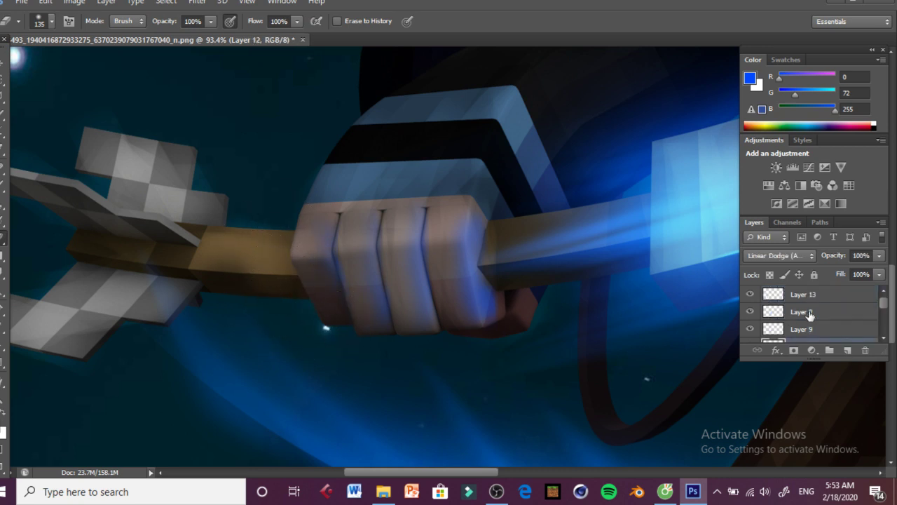
{"action": "scroll", "coordinate": [806, 323], "scroll_direction": "down", "scroll_amount": 1}
{"action": "scroll", "coordinate": [808, 318], "scroll_direction": "up", "scroll_amount": 1}
{"action": "left_click", "coordinate": [809, 313]}
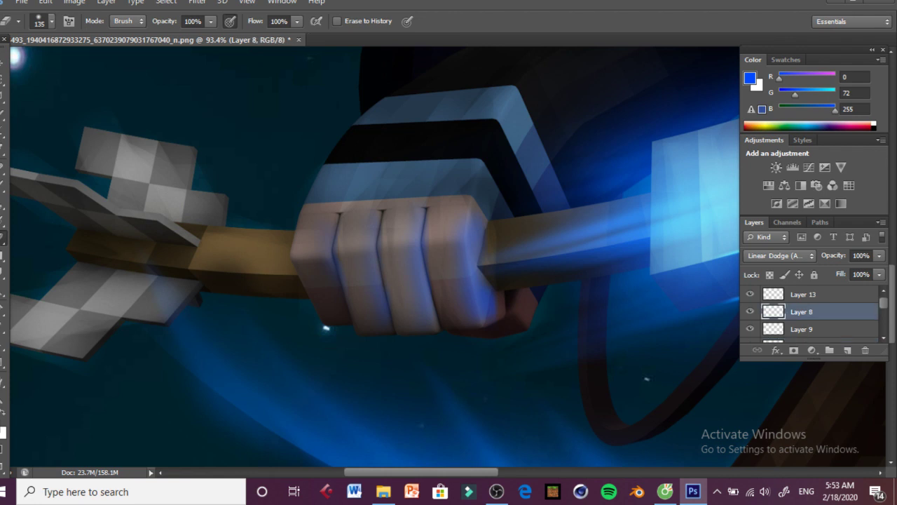
{"action": "left_click", "coordinate": [2, 186]}
{"action": "mouse_move", "coordinate": [470, 226]}
{"action": "left_mouse_down"}
{"action": "mouse_move", "coordinate": [478, 294]}
{"action": "mouse_move", "coordinate": [482, 283]}
{"action": "mouse_move", "coordinate": [457, 255]}
{"action": "mouse_move", "coordinate": [457, 288]}
{"action": "mouse_move", "coordinate": [466, 290]}
{"action": "mouse_move", "coordinate": [468, 280]}
{"action": "mouse_move", "coordinate": [455, 263]}
{"action": "mouse_move", "coordinate": [461, 306]}
{"action": "mouse_move", "coordinate": [436, 219]}
{"action": "left_mouse_up"}
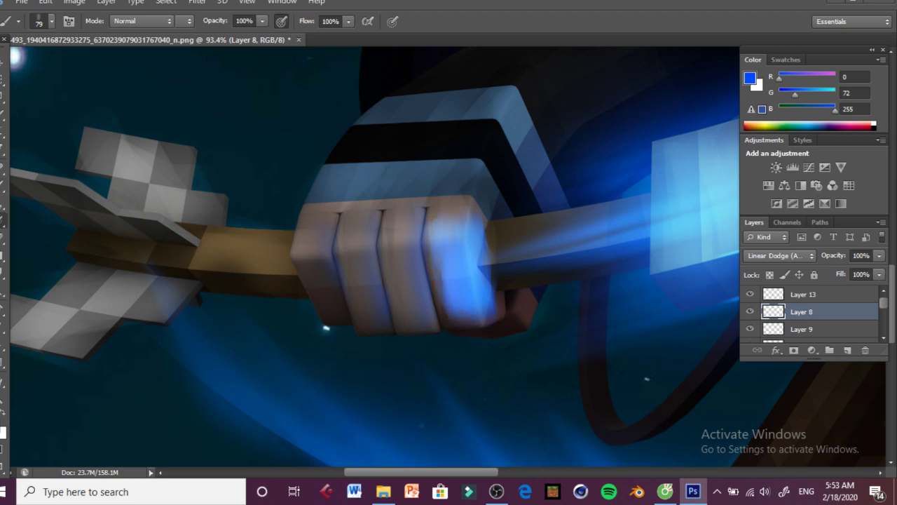
{"action": "left_click", "coordinate": [4, 219]}
{"action": "key", "text": "e"}
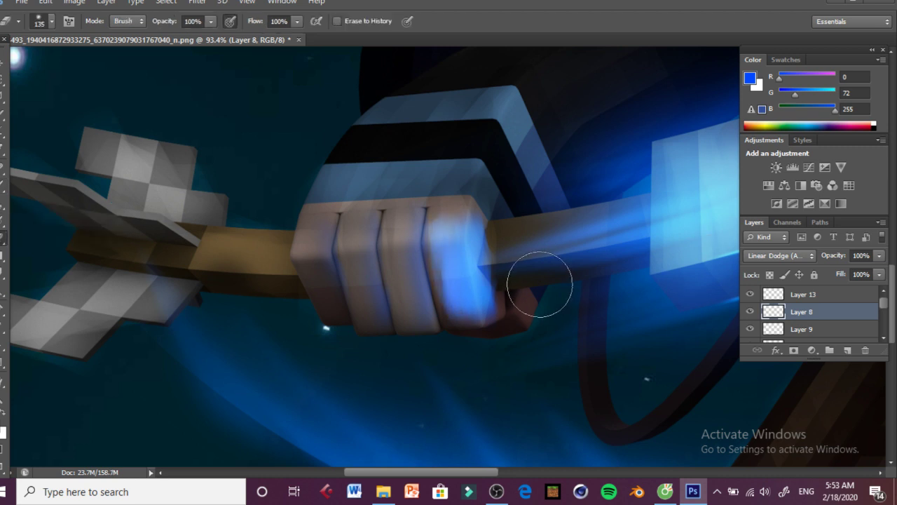
{"action": "mouse_move", "coordinate": [553, 291]}
{"action": "left_mouse_down"}
{"action": "mouse_move", "coordinate": [521, 240]}
{"action": "mouse_move", "coordinate": [523, 260]}
{"action": "mouse_move", "coordinate": [440, 244]}
{"action": "mouse_move", "coordinate": [428, 325]}
{"action": "left_mouse_up"}
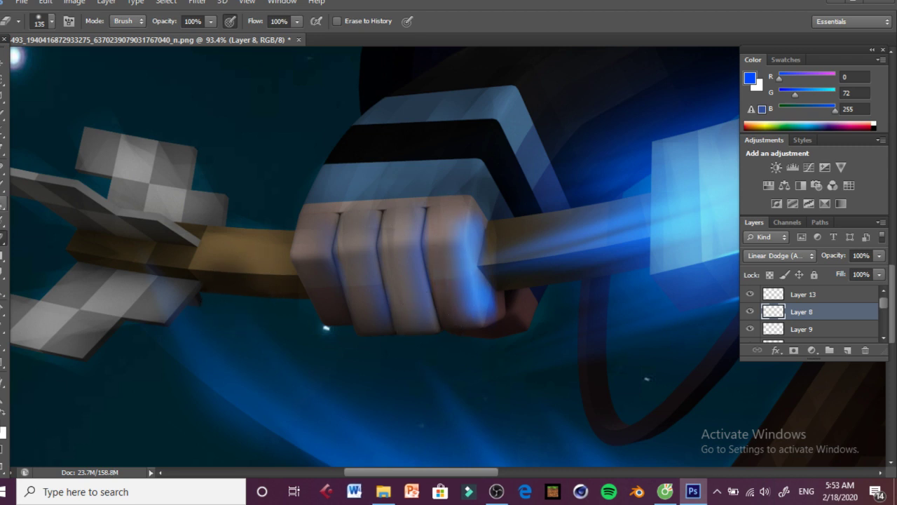
Step: Brush blue light onto the two middle fingers on Layer 8, fading each one's side away from the arrowhead with the 135 px eraser
{"action": "key", "text": "b"}
{"action": "mouse_move", "coordinate": [396, 238]}
{"action": "left_mouse_down"}
{"action": "mouse_move", "coordinate": [409, 283]}
{"action": "mouse_move", "coordinate": [398, 254]}
{"action": "mouse_move", "coordinate": [408, 312]}
{"action": "mouse_move", "coordinate": [410, 282]}
{"action": "mouse_move", "coordinate": [421, 301]}
{"action": "mouse_move", "coordinate": [404, 252]}
{"action": "mouse_move", "coordinate": [429, 206]}
{"action": "mouse_move", "coordinate": [410, 250]}
{"action": "mouse_move", "coordinate": [400, 224]}
{"action": "left_mouse_up"}
{"action": "left_click", "coordinate": [4, 238]}
{"action": "mouse_move", "coordinate": [446, 182]}
{"action": "left_mouse_down"}
{"action": "mouse_move", "coordinate": [445, 218]}
{"action": "mouse_move", "coordinate": [436, 174]}
{"action": "mouse_move", "coordinate": [371, 199]}
{"action": "mouse_move", "coordinate": [362, 224]}
{"action": "mouse_move", "coordinate": [388, 347]}
{"action": "mouse_move", "coordinate": [389, 326]}
{"action": "mouse_move", "coordinate": [402, 344]}
{"action": "left_mouse_up"}
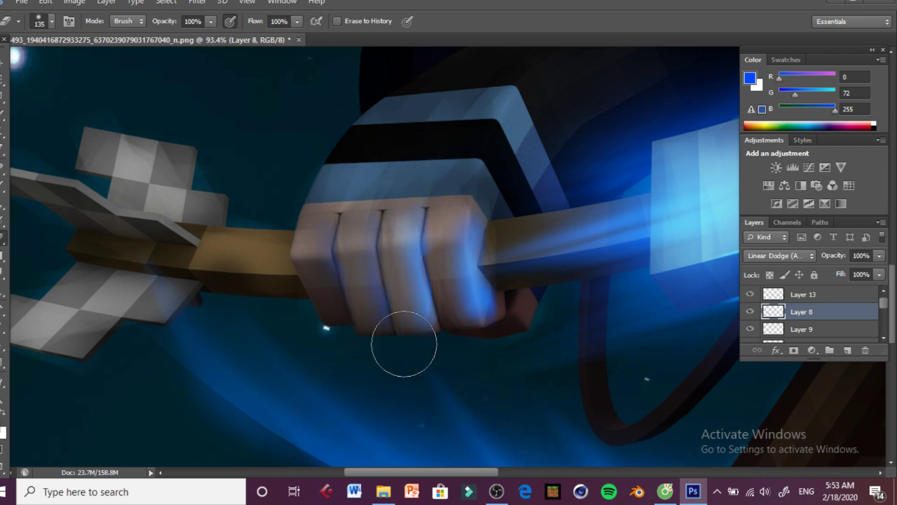
{"action": "left_click", "coordinate": [2, 191]}
{"action": "mouse_move", "coordinate": [355, 265]}
{"action": "left_mouse_down"}
{"action": "mouse_move", "coordinate": [369, 305]}
{"action": "mouse_move", "coordinate": [372, 268]}
{"action": "mouse_move", "coordinate": [374, 280]}
{"action": "mouse_move", "coordinate": [372, 306]}
{"action": "mouse_move", "coordinate": [363, 277]}
{"action": "mouse_move", "coordinate": [369, 322]}
{"action": "mouse_move", "coordinate": [372, 292]}
{"action": "mouse_move", "coordinate": [371, 311]}
{"action": "mouse_move", "coordinate": [365, 256]}
{"action": "left_mouse_up"}
{"action": "left_click", "coordinate": [4, 238]}
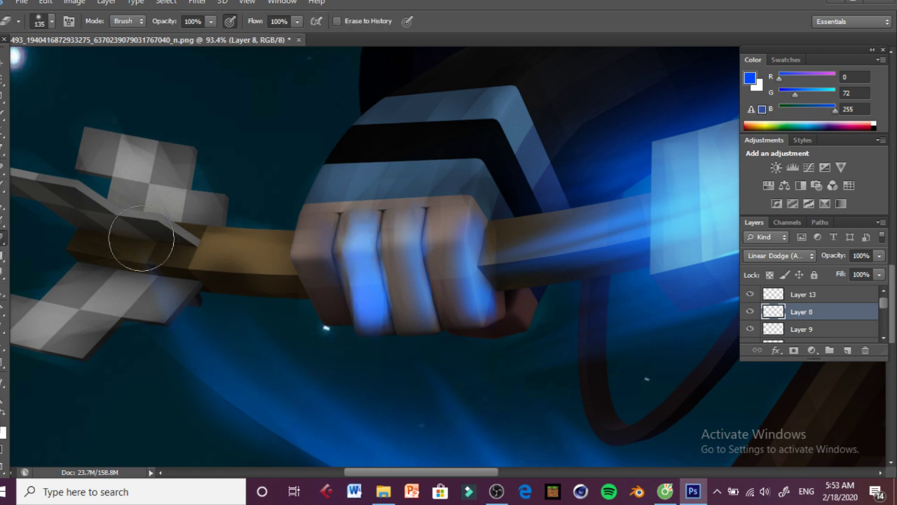
{"action": "mouse_move", "coordinate": [357, 184]}
{"action": "left_mouse_down"}
{"action": "mouse_move", "coordinate": [325, 239]}
{"action": "mouse_move", "coordinate": [341, 328]}
{"action": "mouse_move", "coordinate": [349, 314]}
{"action": "mouse_move", "coordinate": [356, 337]}
{"action": "left_mouse_up"}
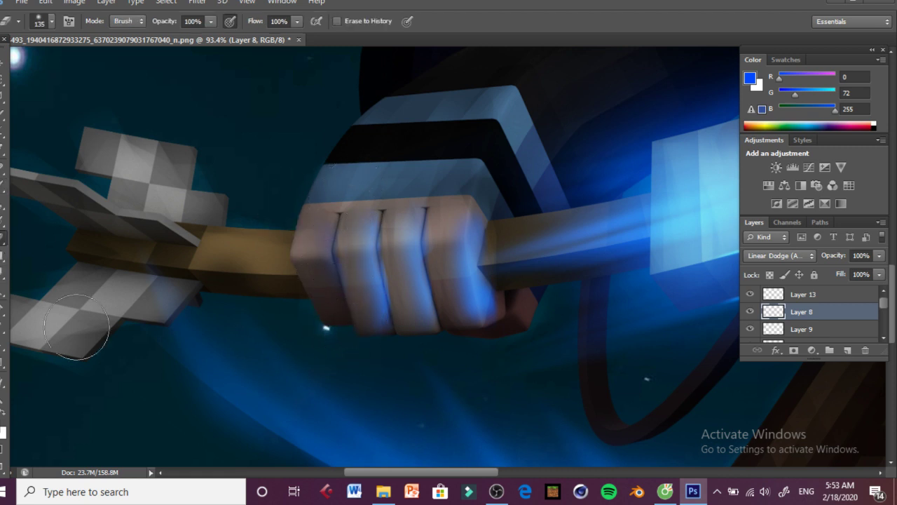
Step: Add blue light to the lower part of the finger farthest from the arrowhead on Layer 8 and soften it with the 135 px eraser
{"action": "key", "text": "b"}
{"action": "left_click_drag", "start_coordinate": [312, 265], "coordinate": [333, 318]}
{"action": "key", "text": "e"}
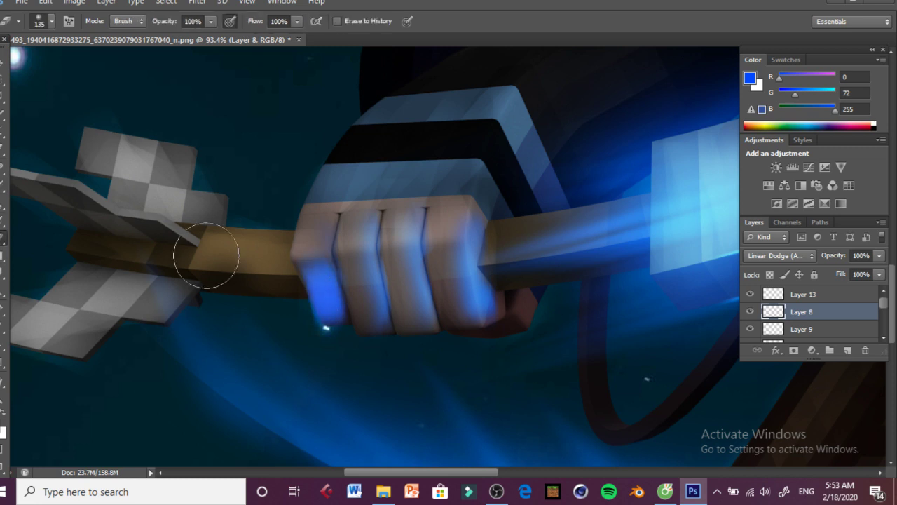
{"action": "mouse_move", "coordinate": [211, 254]}
{"action": "left_mouse_down"}
{"action": "mouse_move", "coordinate": [268, 245]}
{"action": "mouse_move", "coordinate": [289, 325]}
{"action": "mouse_move", "coordinate": [296, 302]}
{"action": "mouse_move", "coordinate": [298, 331]}
{"action": "mouse_move", "coordinate": [317, 340]}
{"action": "mouse_move", "coordinate": [322, 326]}
{"action": "mouse_move", "coordinate": [303, 348]}
{"action": "left_mouse_up"}
Step: Examine the hand glow against the whole picture and inspect the grey strap across the character's chest up close
{"action": "key", "text": "z"}
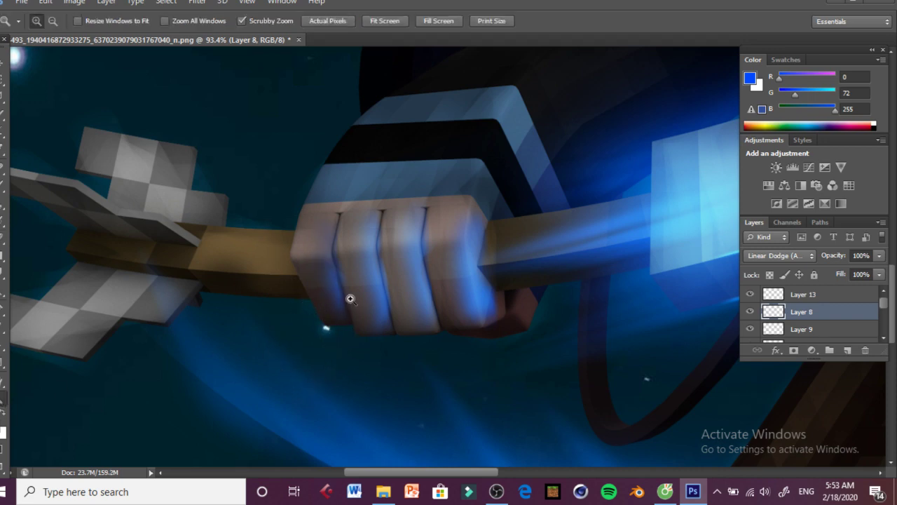
{"action": "mouse_move", "coordinate": [351, 297]}
{"action": "left_mouse_down"}
{"action": "mouse_move", "coordinate": [254, 283]}
{"action": "mouse_move", "coordinate": [391, 285]}
{"action": "left_mouse_up"}
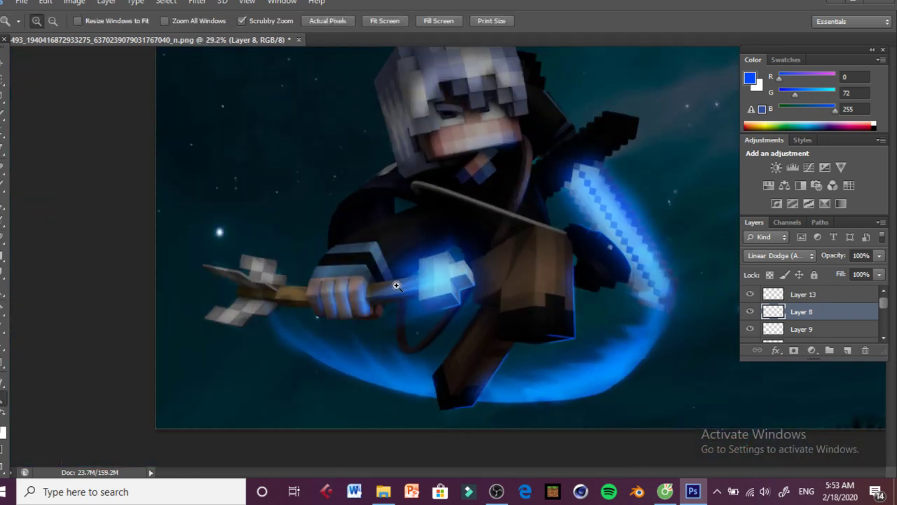
{"action": "left_click_drag", "start_coordinate": [421, 122], "coordinate": [386, 122]}
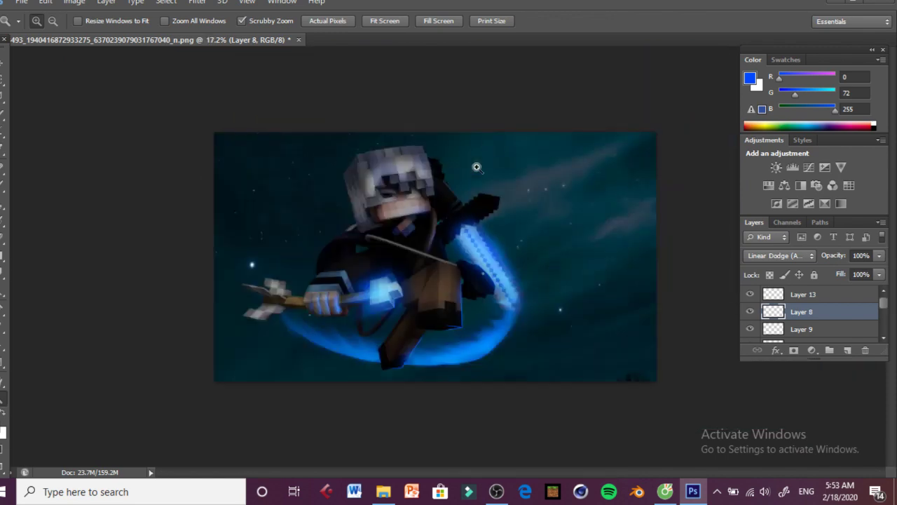
{"action": "left_click_drag", "start_coordinate": [421, 221], "coordinate": [444, 221]}
{"action": "left_click_drag", "start_coordinate": [298, 253], "coordinate": [562, 220]}
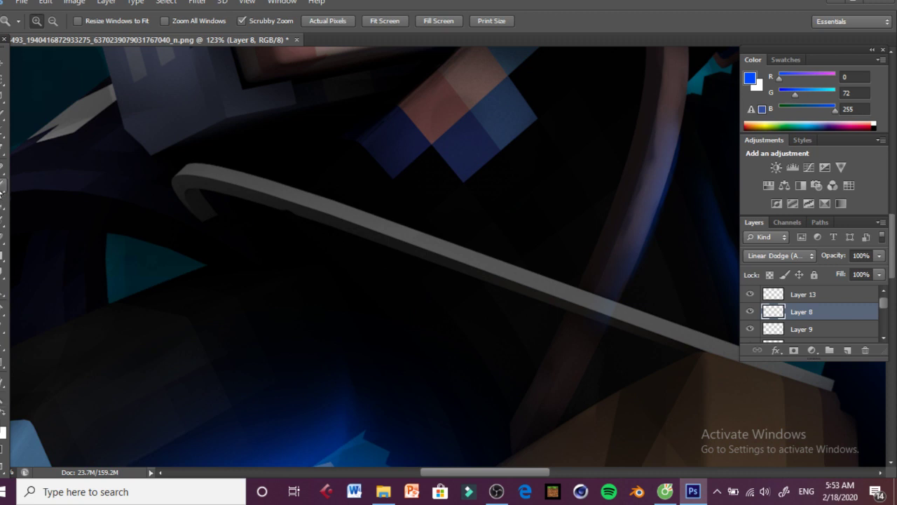
{"action": "left_click", "coordinate": [2, 185]}
{"action": "left_click", "coordinate": [3, 398]}
{"action": "left_click_drag", "start_coordinate": [284, 306], "coordinate": [105, 246]}
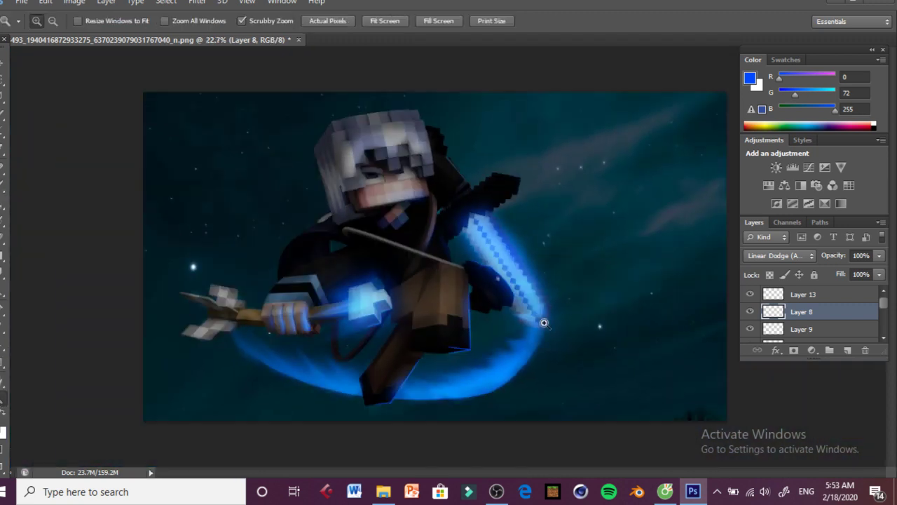
Step: Select Layer 13 and switch the brush to a soft round tip at 5 px with 0% hardness for work on the hand
{"action": "left_click", "coordinate": [832, 298]}
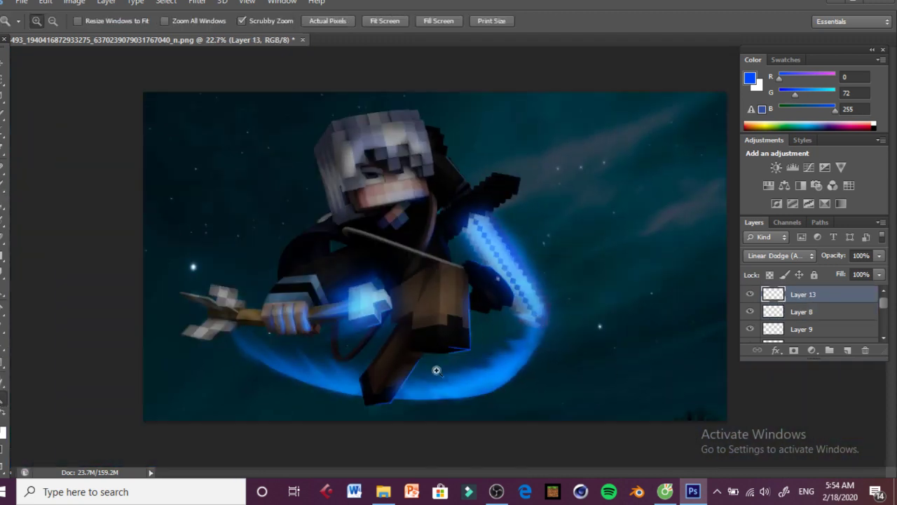
{"action": "left_click_drag", "start_coordinate": [535, 313], "coordinate": [624, 320]}
{"action": "left_click", "coordinate": [3, 185]}
{"action": "left_click", "coordinate": [48, 25]}
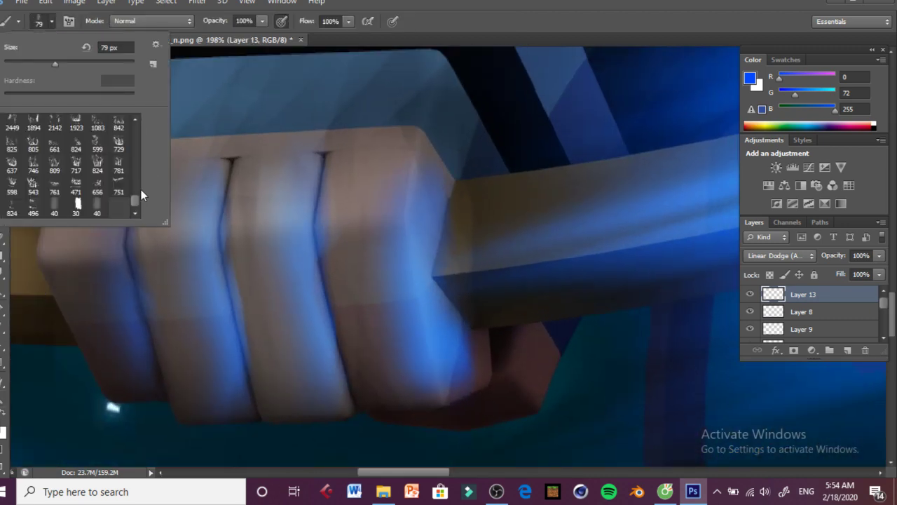
{"action": "scroll", "coordinate": [133, 202], "scroll_direction": "up", "scroll_amount": 5}
{"action": "left_click", "coordinate": [8, 133]}
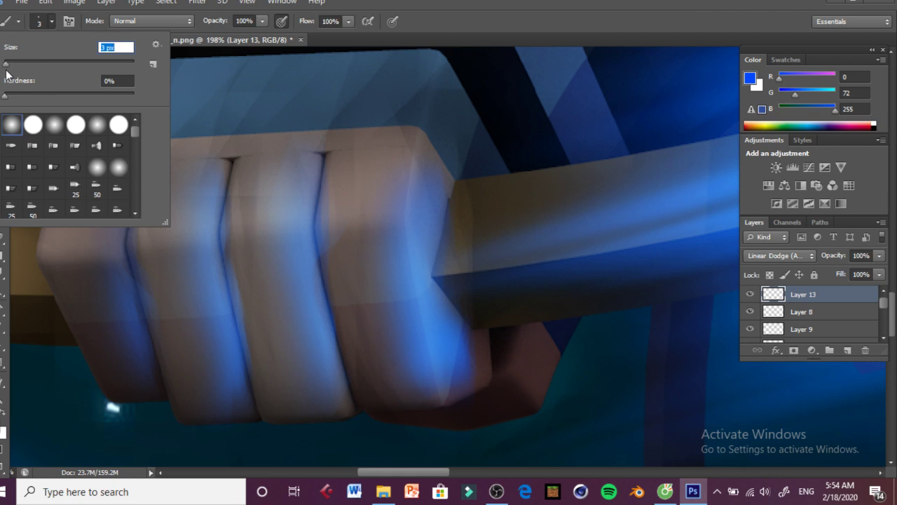
{"action": "left_click", "coordinate": [7, 69]}
Step: Trace the front and lower edges of the finger nearest the arrowhead with straight 5 px blue lines, fading the line ends with the 135 px eraser
{"action": "left_click", "coordinate": [417, 133]}
{"action": "left_click", "coordinate": [404, 215], "text": "shift"}
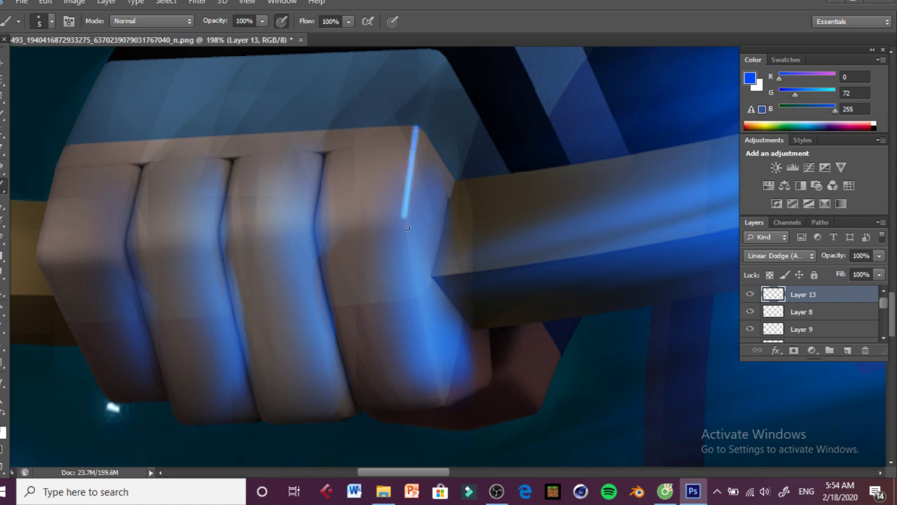
{"action": "left_click", "coordinate": [442, 403], "text": "shift"}
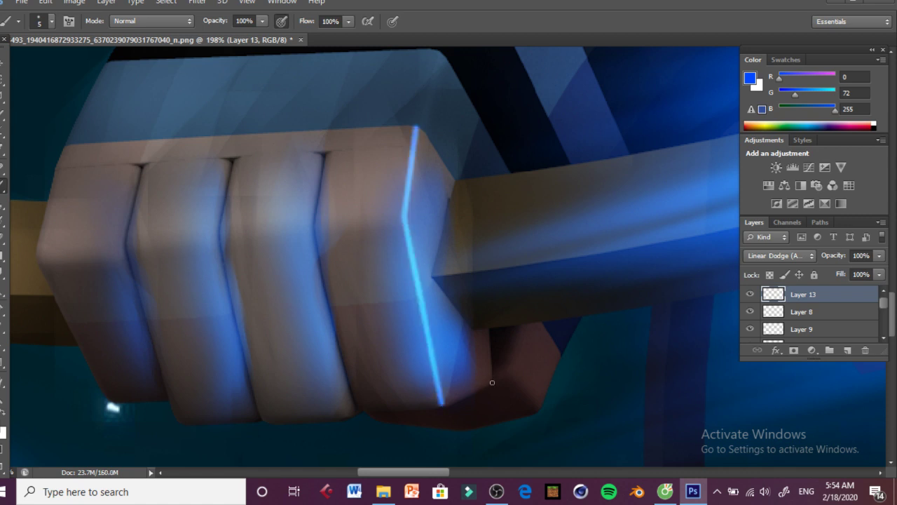
{"action": "left_click", "coordinate": [492, 382], "text": "shift"}
{"action": "left_click", "coordinate": [2, 240]}
{"action": "mouse_move", "coordinate": [500, 286]}
{"action": "left_mouse_down"}
{"action": "mouse_move", "coordinate": [538, 297]}
{"action": "mouse_move", "coordinate": [551, 329]}
{"action": "left_mouse_up"}
{"action": "left_click_drag", "start_coordinate": [444, 124], "coordinate": [458, 123]}
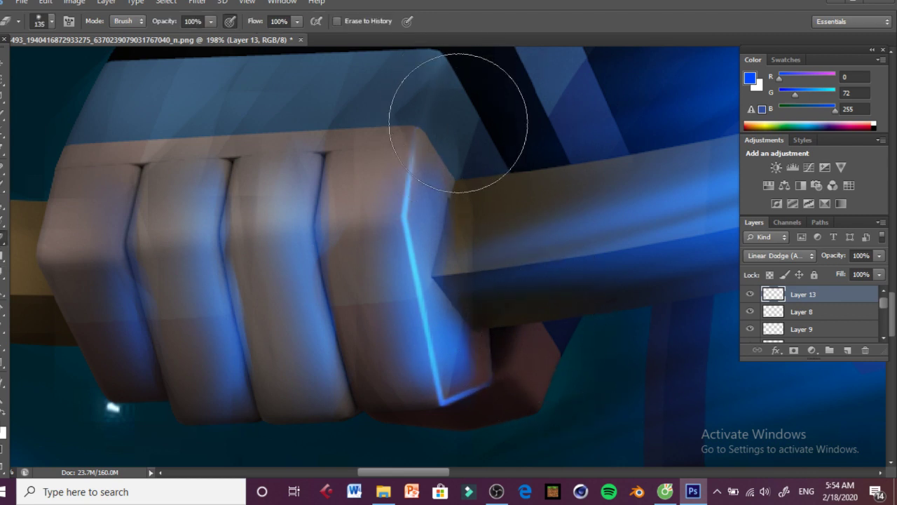
Step: Draw straight 5 px blue highlight lines down the arrowhead-side edges of the two middle fingers on Layer 13
{"action": "left_click", "coordinate": [5, 191]}
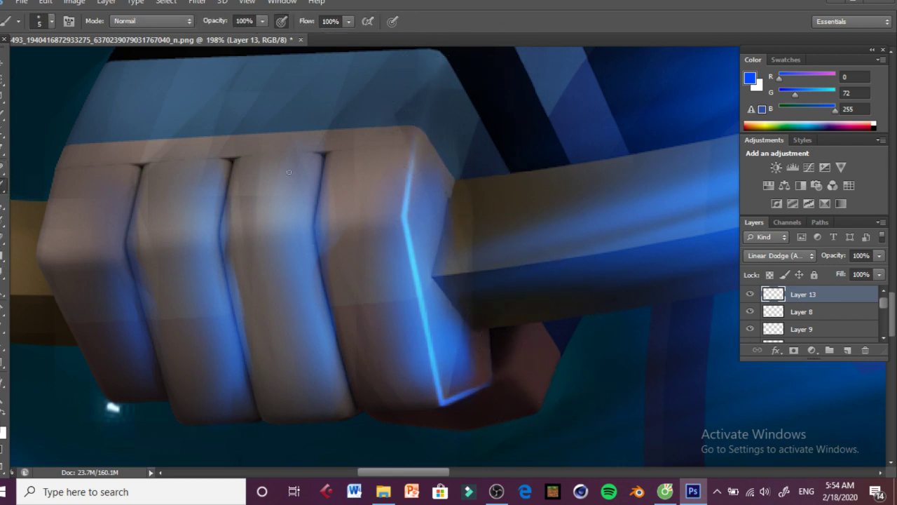
{"action": "left_click", "coordinate": [312, 221], "text": "shift"}
{"action": "left_click", "coordinate": [355, 415], "text": "shift"}
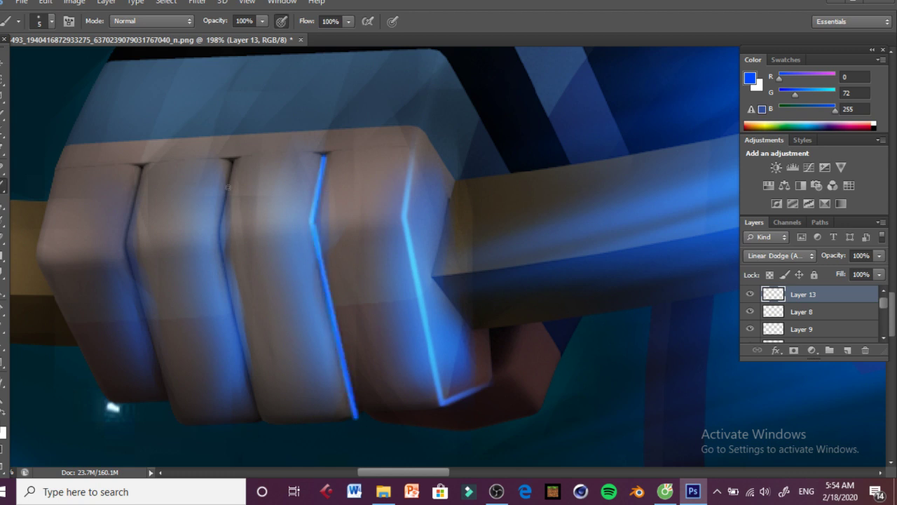
{"action": "left_click", "coordinate": [221, 235], "text": "shift"}
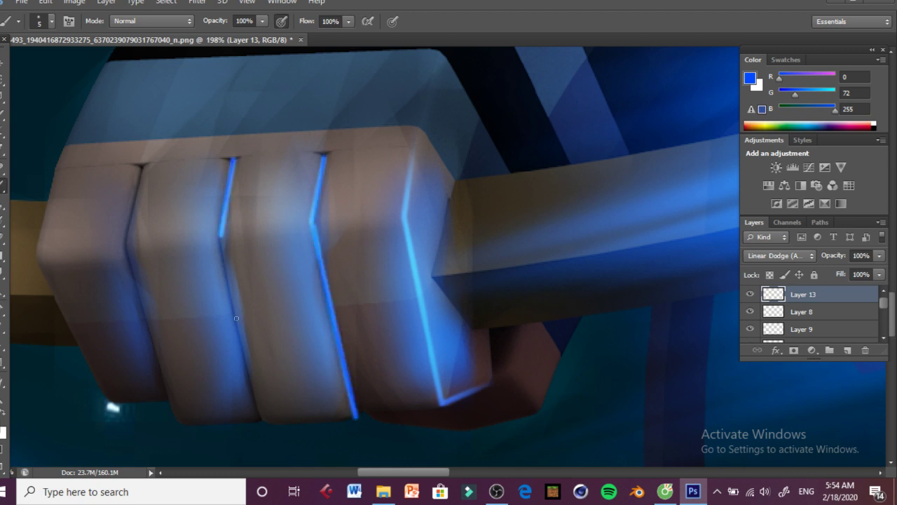
{"action": "left_click", "coordinate": [259, 414], "text": "shift"}
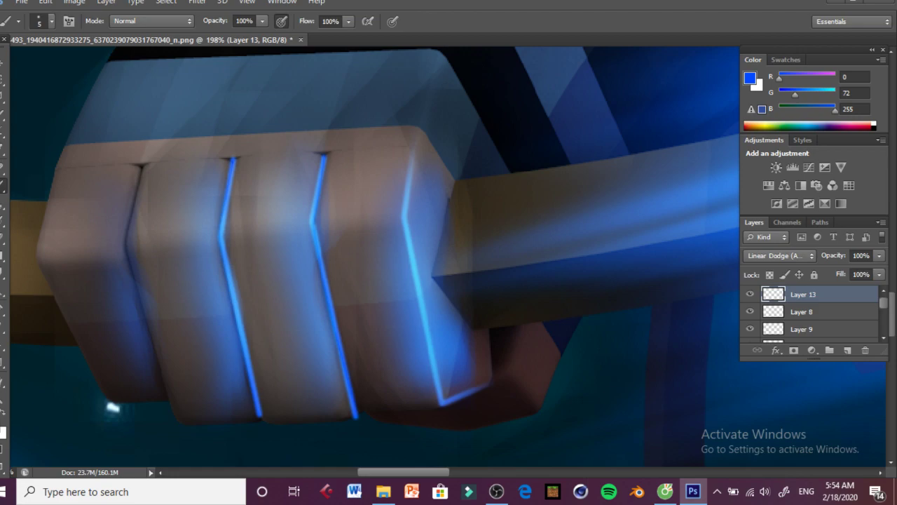
Step: Check the browser chat, return to Photoshop, and fade the ends of the two middle fingers' highlight lines with the 135 px eraser
{"action": "left_click", "coordinate": [665, 491]}
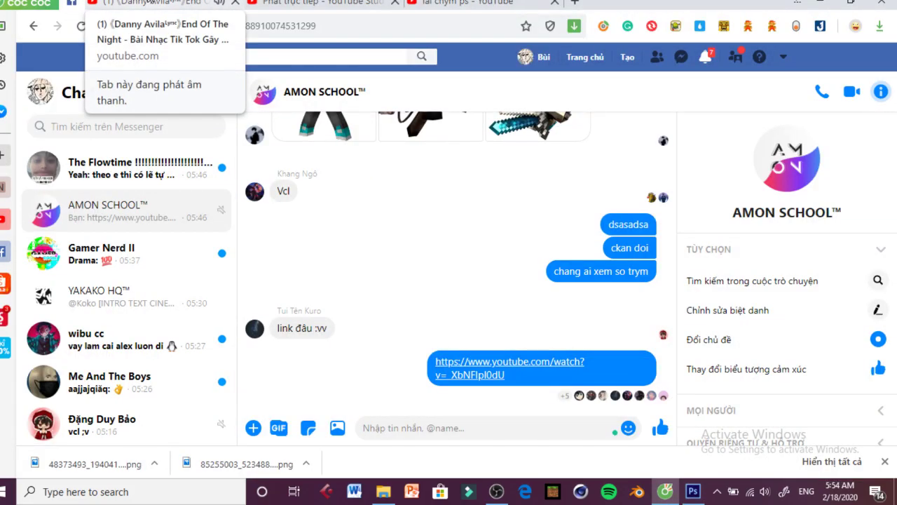
{"action": "left_click", "coordinate": [692, 491]}
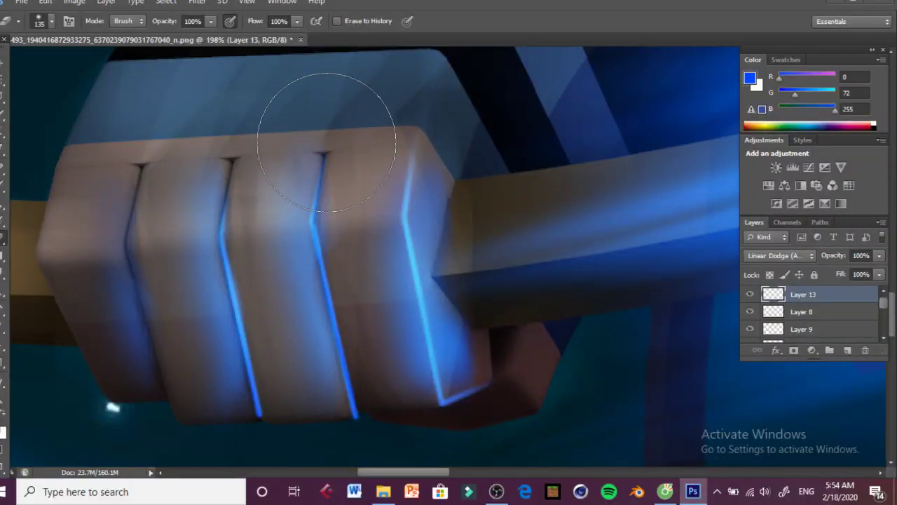
{"action": "left_click", "coordinate": [340, 412]}
{"action": "left_click", "coordinate": [239, 432]}
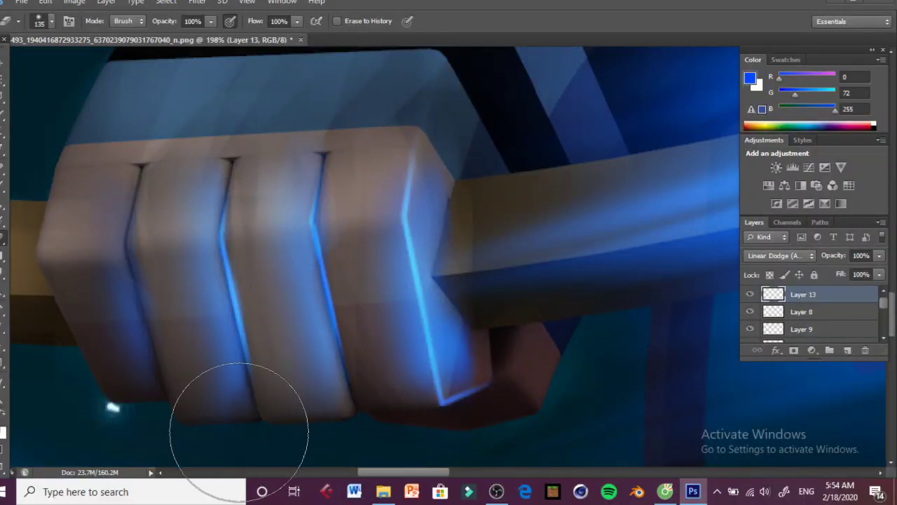
Step: Draw a straight 5 px blue highlight down the arrowhead-side edge of the outermost finger and fade its ends with the 135 px eraser
{"action": "left_click", "coordinate": [4, 185]}
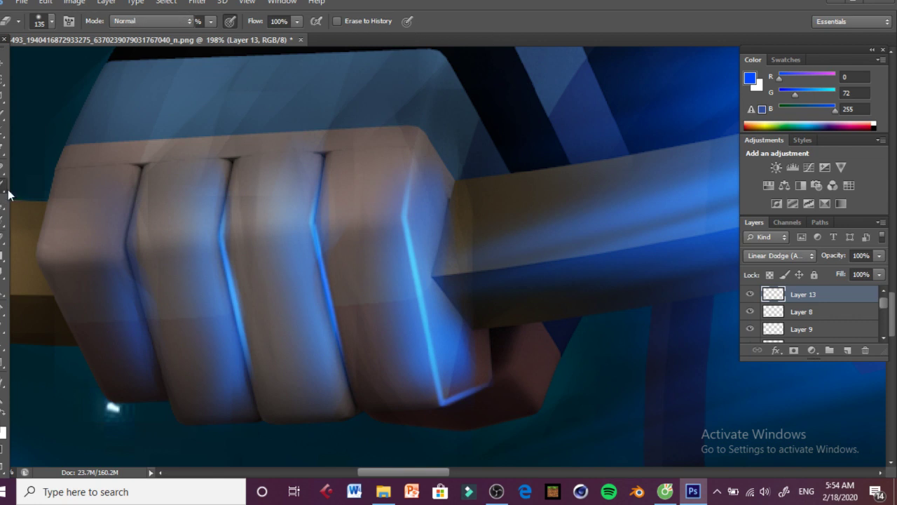
{"action": "left_click", "coordinate": [164, 398], "text": "shift"}
{"action": "key", "text": "e"}
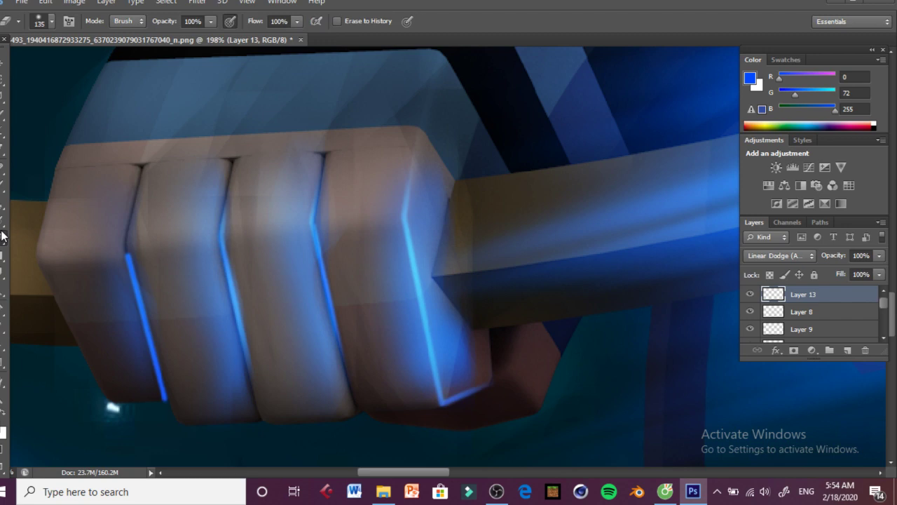
{"action": "scroll", "coordinate": [112, 280], "scroll_direction": "down", "scroll_amount": 1}
{"action": "left_click", "coordinate": [150, 357]}
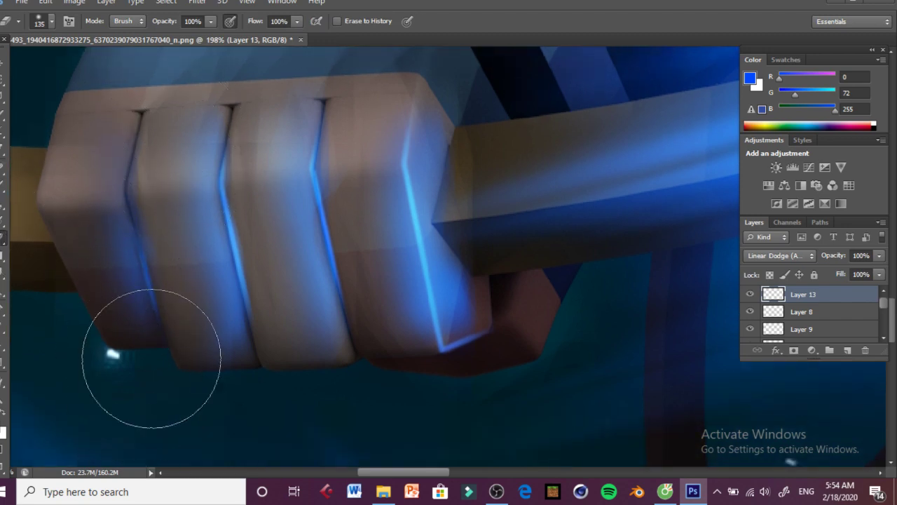
Step: Draw 5 px blue highlight lines along the arrowhead's rear and far upper edges on Layer 13, fading them with the 135 px eraser
{"action": "left_click", "coordinate": [3, 399]}
{"action": "mouse_move", "coordinate": [284, 315]}
{"action": "left_mouse_down"}
{"action": "mouse_move", "coordinate": [180, 266]}
{"action": "mouse_move", "coordinate": [150, 263]}
{"action": "left_mouse_up"}
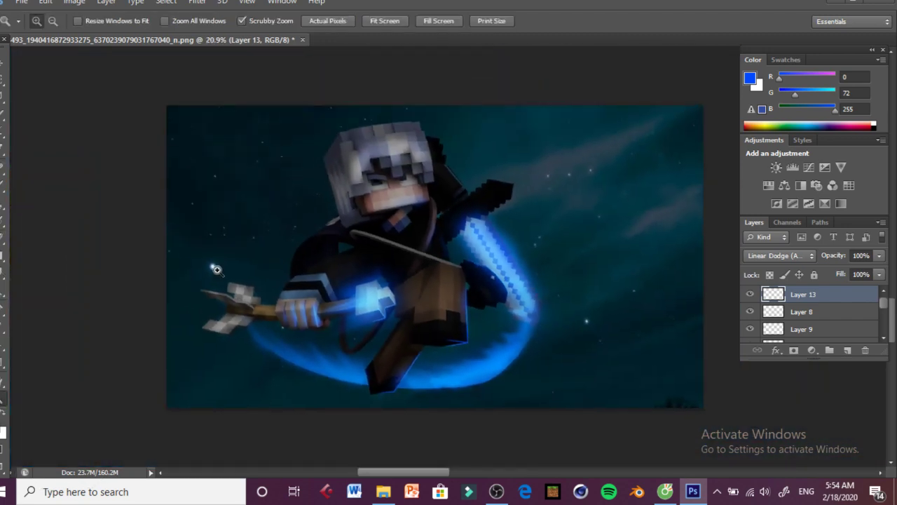
{"action": "left_click_drag", "start_coordinate": [335, 307], "coordinate": [441, 323]}
{"action": "key", "text": "b"}
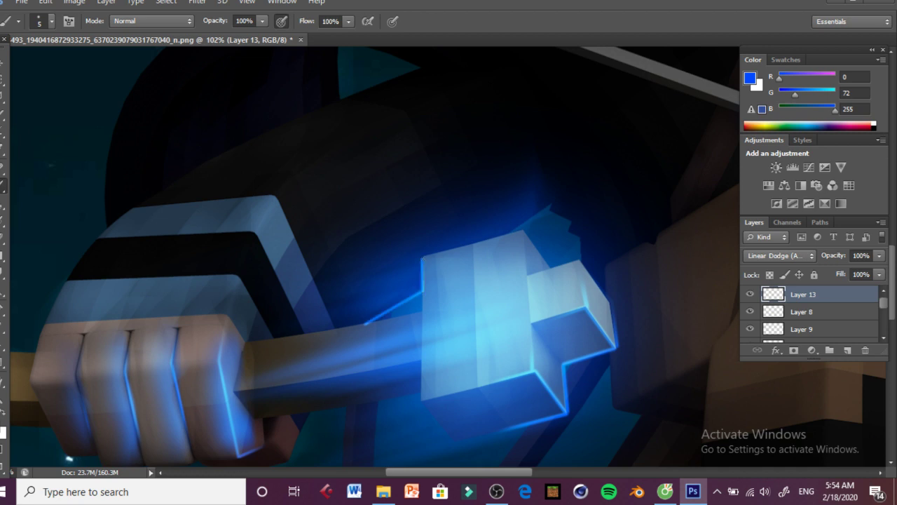
{"action": "key", "text": "e"}
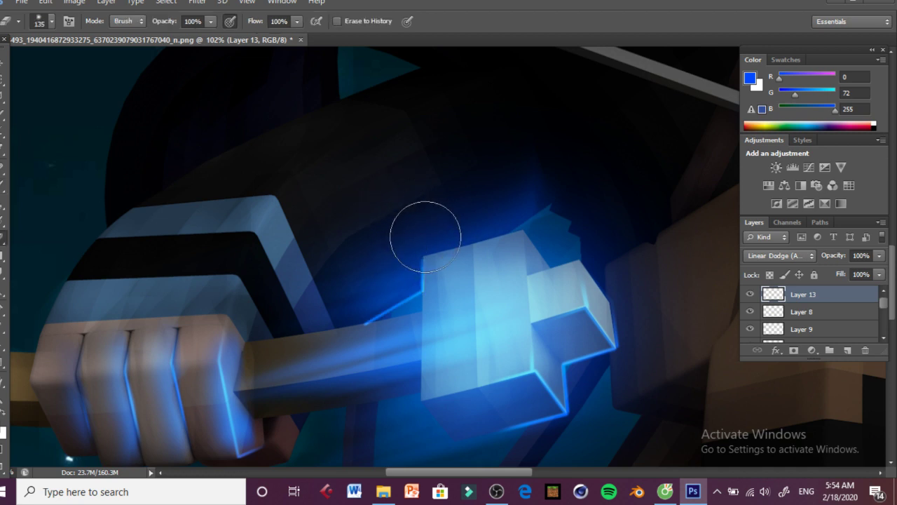
{"action": "key", "text": "b"}
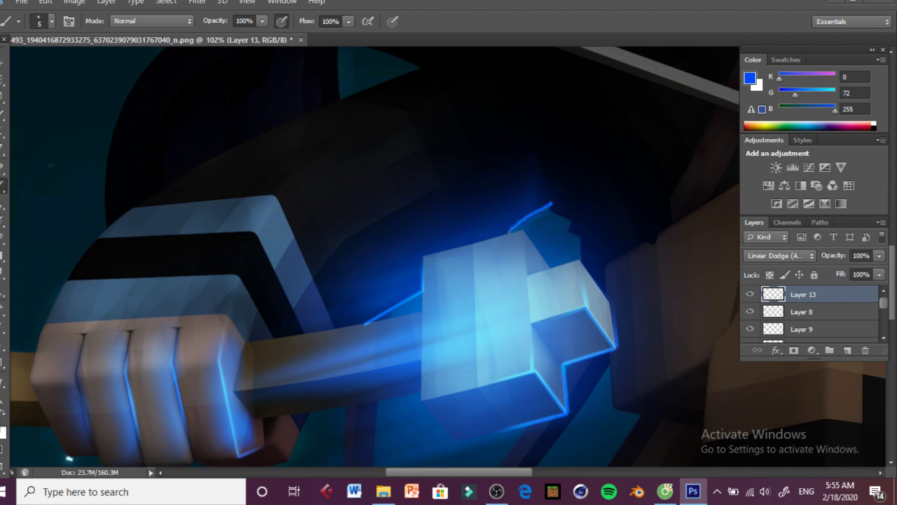
{"action": "key", "text": "e"}
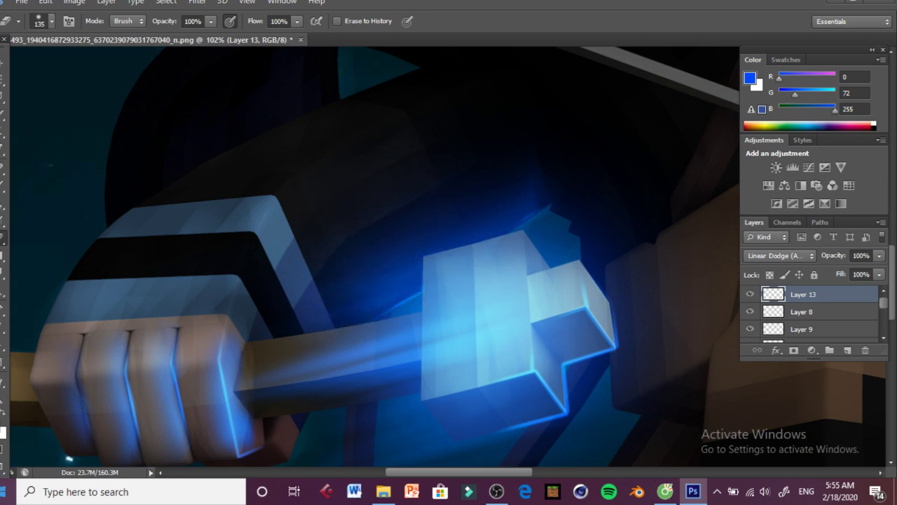
Step: Set the brush size to 11 px and paint the irises of both eyes blue on Layer 13
{"action": "key", "text": "z"}
{"action": "left_click_drag", "start_coordinate": [395, 220], "coordinate": [280, 182]}
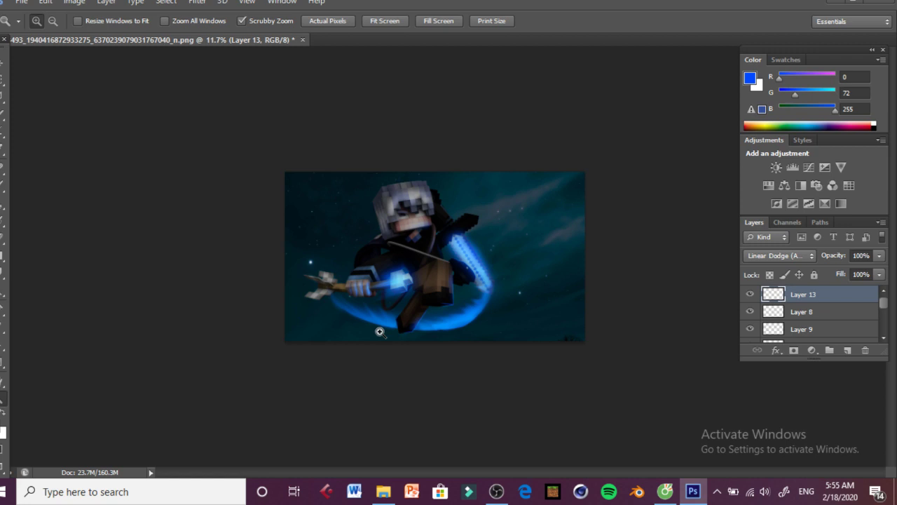
{"action": "left_click_drag", "start_coordinate": [374, 318], "coordinate": [400, 316]}
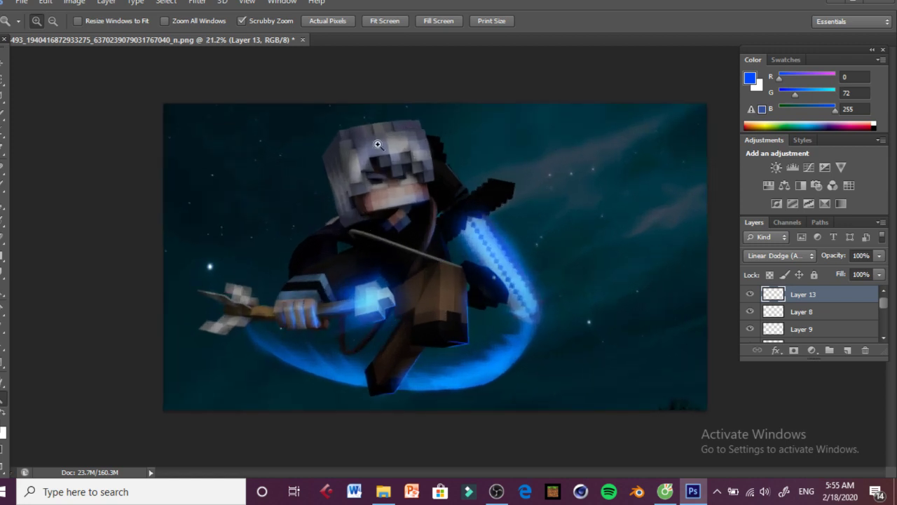
{"action": "mouse_move", "coordinate": [378, 144]}
{"action": "left_mouse_down"}
{"action": "mouse_move", "coordinate": [434, 202]}
{"action": "mouse_move", "coordinate": [363, 149]}
{"action": "left_mouse_up"}
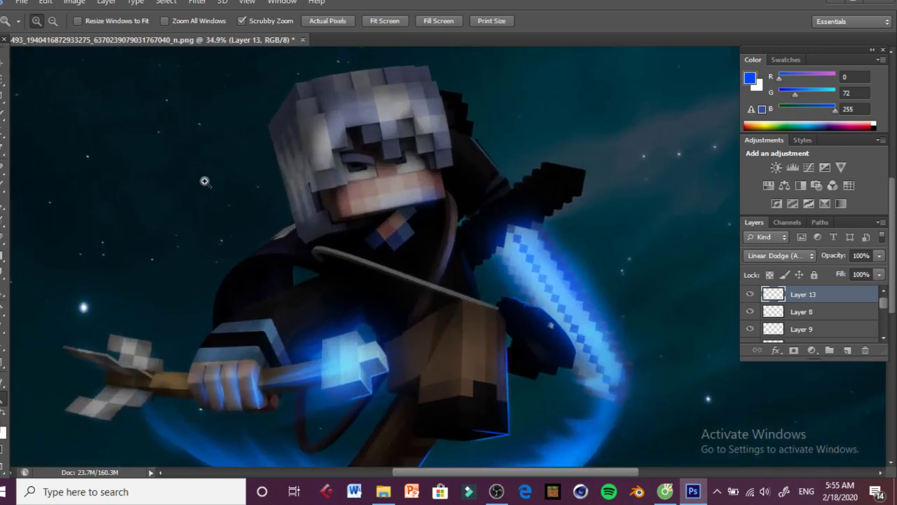
{"action": "left_click", "coordinate": [4, 185]}
{"action": "scroll", "coordinate": [448, 256], "scroll_direction": "up", "scroll_amount": 2}
{"action": "scroll", "coordinate": [449, 257], "scroll_direction": "down", "scroll_amount": 1}
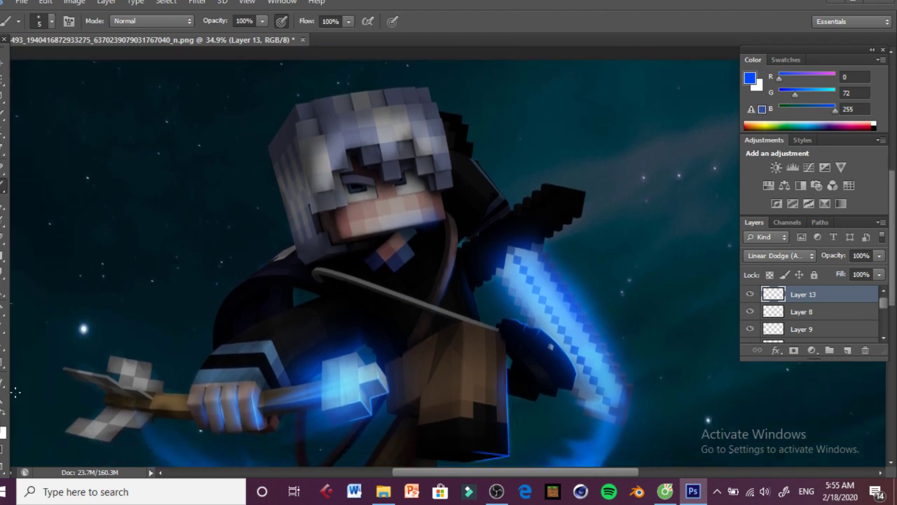
{"action": "left_click", "coordinate": [4, 398]}
{"action": "left_click_drag", "start_coordinate": [411, 175], "coordinate": [473, 182]}
{"action": "left_click", "coordinate": [3, 185]}
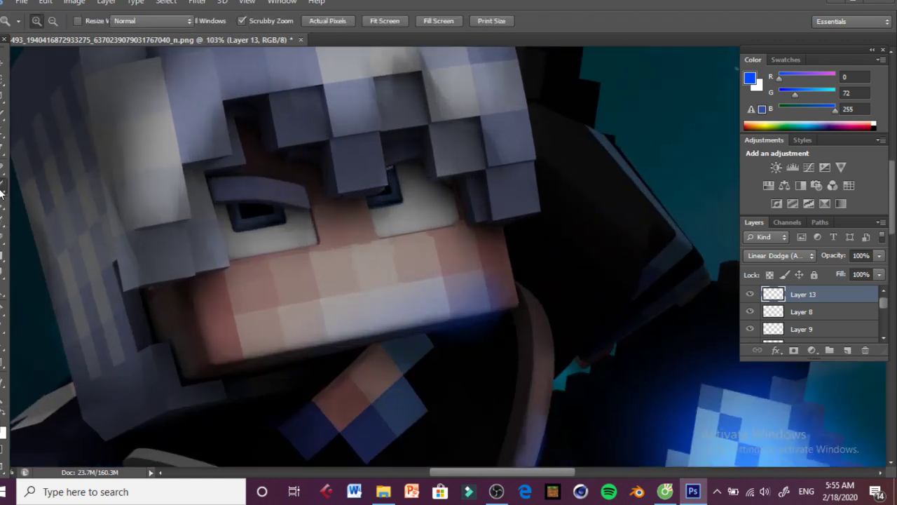
{"action": "left_click", "coordinate": [51, 21]}
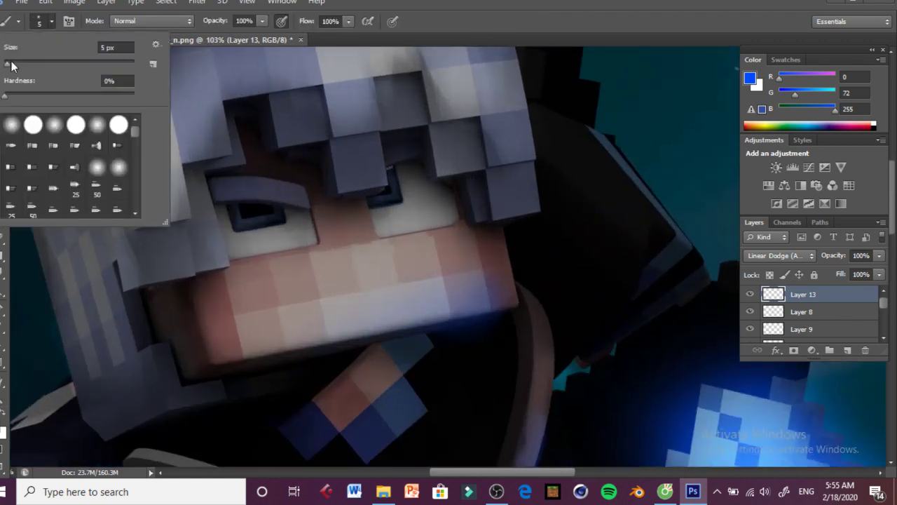
{"action": "left_click_drag", "start_coordinate": [11, 65], "coordinate": [15, 65]}
{"action": "left_click", "coordinate": [235, 207]}
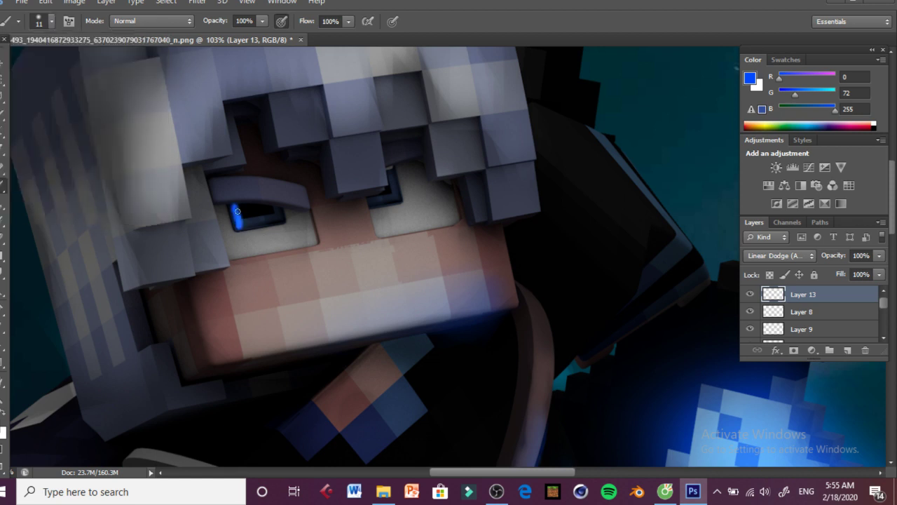
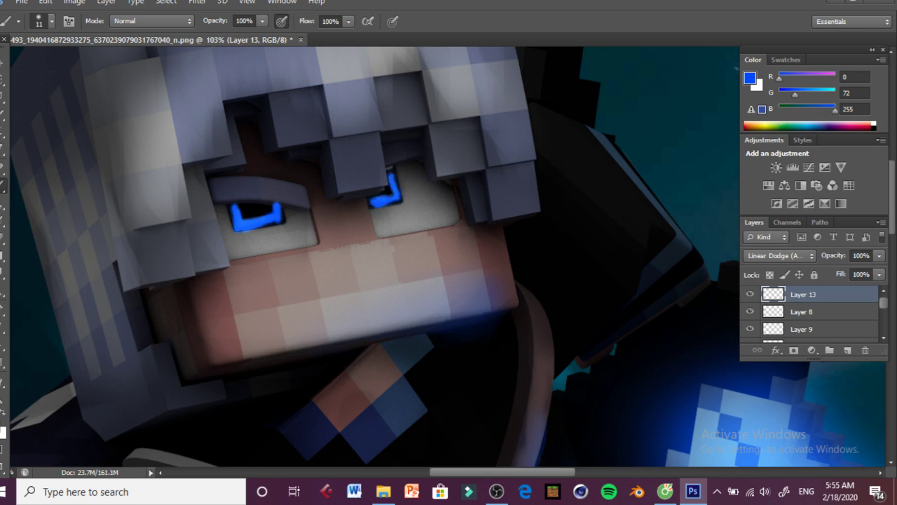
Step: Soften the blue paint on both eyes with the 135 px eraser
{"action": "key", "text": "e"}
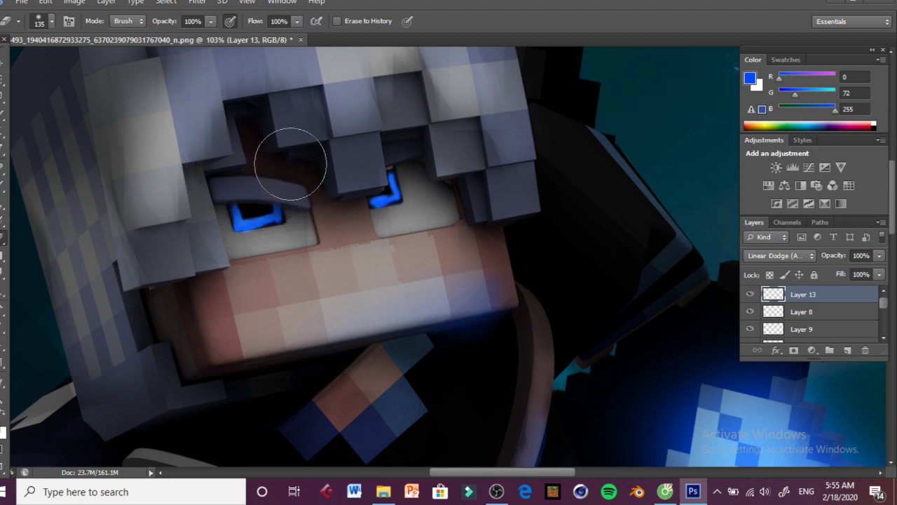
{"action": "left_click_drag", "start_coordinate": [290, 164], "coordinate": [298, 189]}
{"action": "left_click_drag", "start_coordinate": [376, 147], "coordinate": [370, 169]}
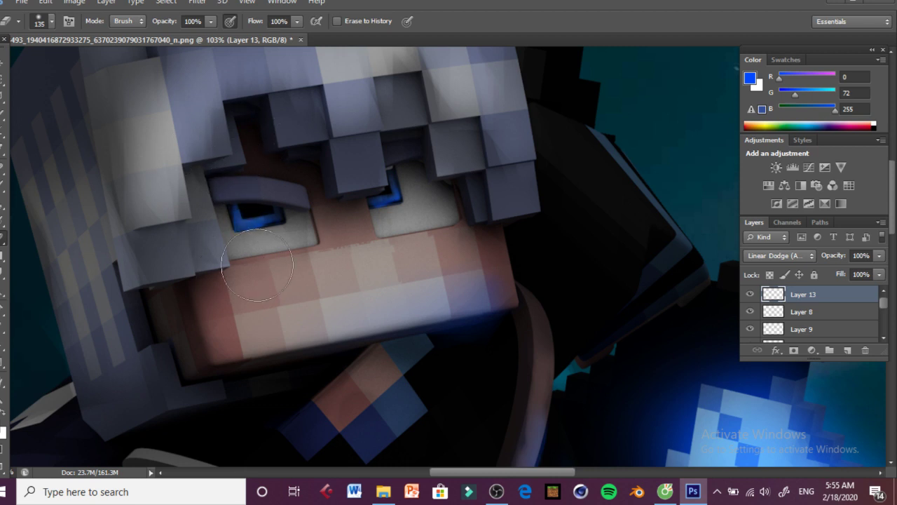
Step: Select Layer 8 and load the last 40 px textured brush tip for work on the legs
{"action": "key", "text": "z"}
{"action": "left_click_drag", "start_coordinate": [294, 233], "coordinate": [256, 194]}
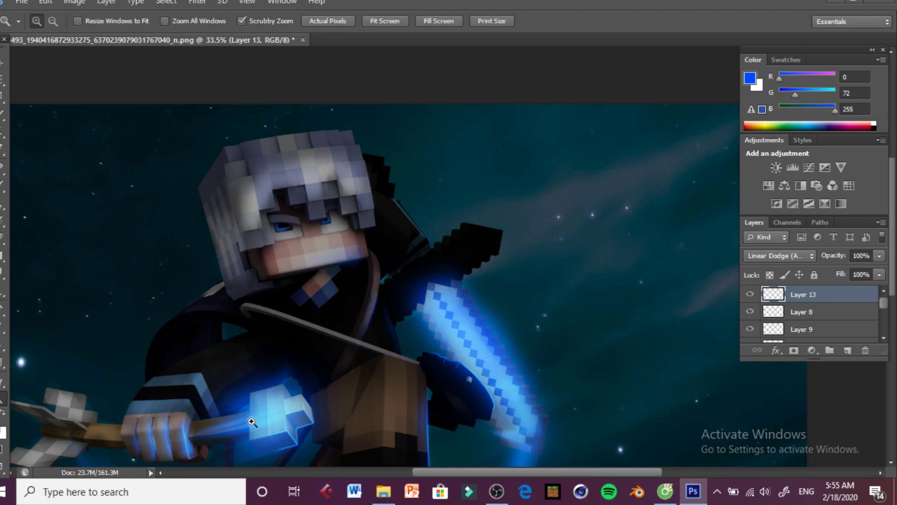
{"action": "left_click_drag", "start_coordinate": [302, 355], "coordinate": [352, 369]}
{"action": "scroll", "coordinate": [343, 246], "scroll_direction": "down", "scroll_amount": 5}
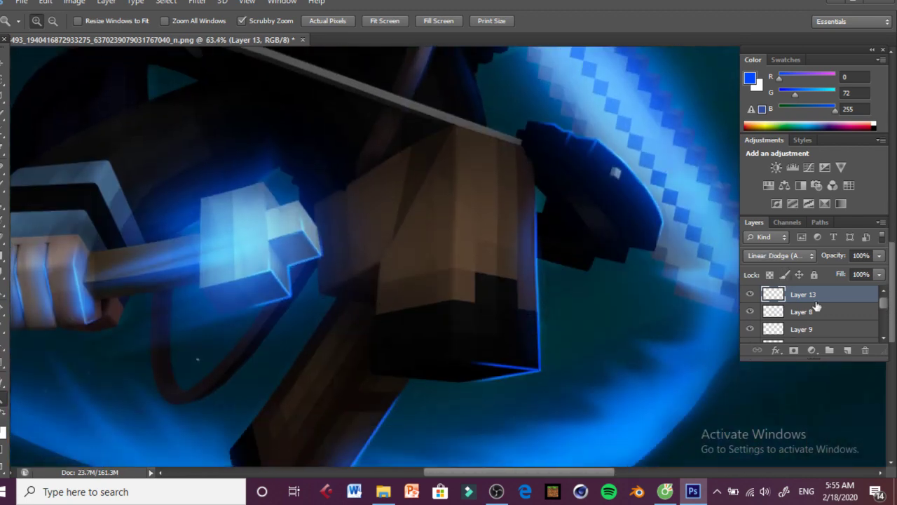
{"action": "left_click", "coordinate": [822, 316]}
{"action": "key", "text": "b"}
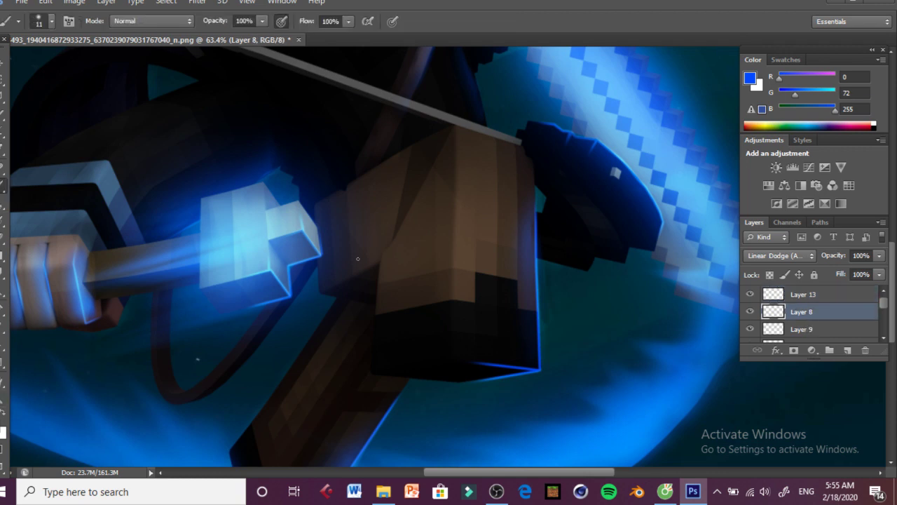
{"action": "left_click", "coordinate": [51, 25]}
{"action": "mouse_move", "coordinate": [137, 134]}
{"action": "left_mouse_down"}
{"action": "mouse_move", "coordinate": [144, 204]}
{"action": "mouse_move", "coordinate": [138, 201]}
{"action": "left_mouse_up"}
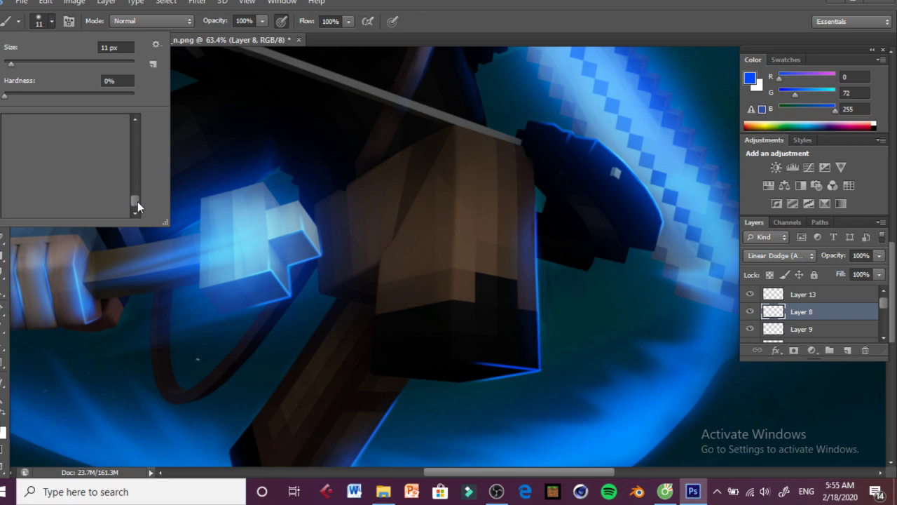
{"action": "left_click", "coordinate": [98, 205]}
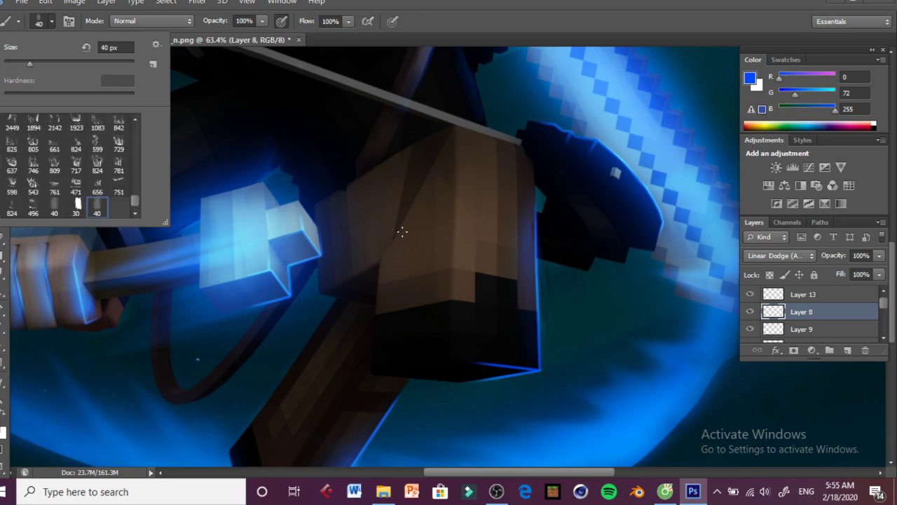
{"action": "left_click", "coordinate": [336, 270]}
{"action": "left_click_drag", "start_coordinate": [337, 270], "coordinate": [344, 263]}
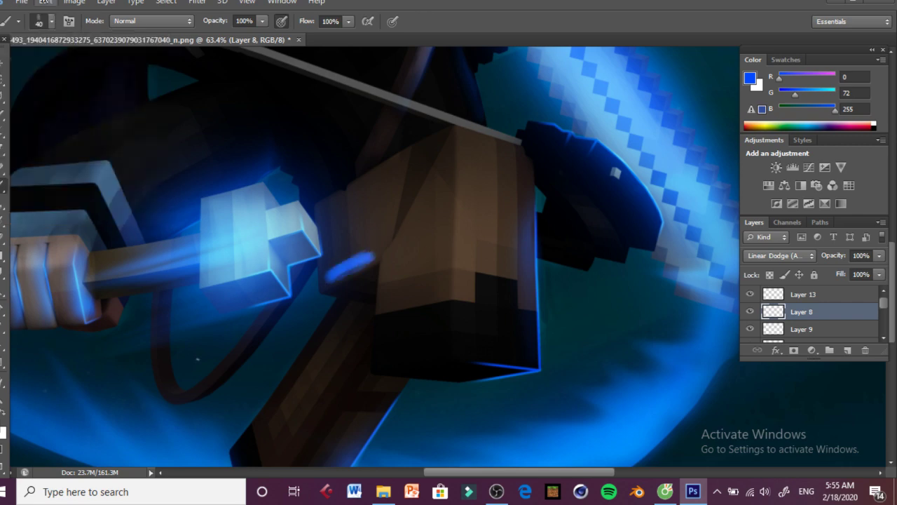
{"action": "left_click", "coordinate": [45, 1]}
{"action": "left_click", "coordinate": [75, 25]}
Step: Set the brush size to 83 px and paint blue light on the leg surfaces beside the arrowhead on Layer 13
{"action": "left_click", "coordinate": [42, 23]}
{"action": "left_click_drag", "start_coordinate": [46, 62], "coordinate": [57, 64]}
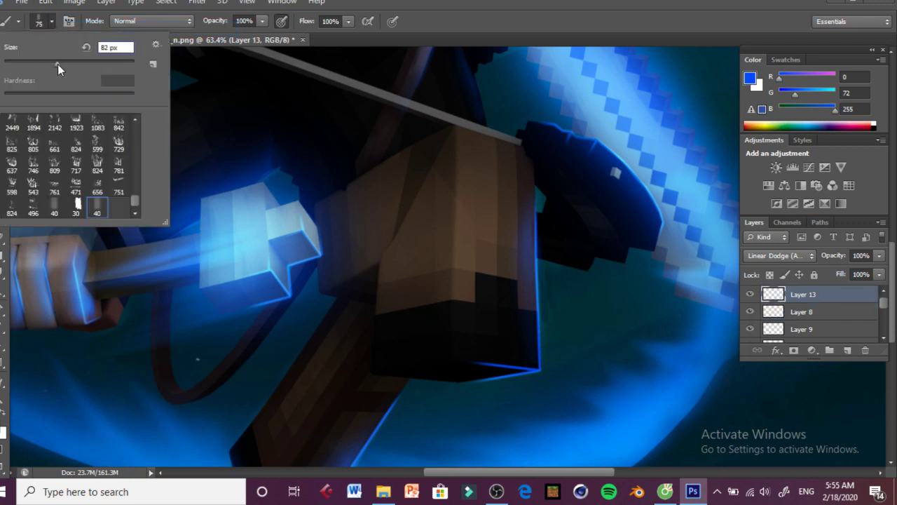
{"action": "left_click", "coordinate": [340, 215]}
{"action": "mouse_move", "coordinate": [340, 215]}
{"action": "left_mouse_down"}
{"action": "mouse_move", "coordinate": [327, 282]}
{"action": "mouse_move", "coordinate": [335, 286]}
{"action": "mouse_move", "coordinate": [363, 242]}
{"action": "mouse_move", "coordinate": [382, 237]}
{"action": "mouse_move", "coordinate": [389, 335]}
{"action": "mouse_move", "coordinate": [408, 248]}
{"action": "mouse_move", "coordinate": [413, 329]}
{"action": "mouse_move", "coordinate": [423, 231]}
{"action": "mouse_move", "coordinate": [392, 272]}
{"action": "left_mouse_up"}
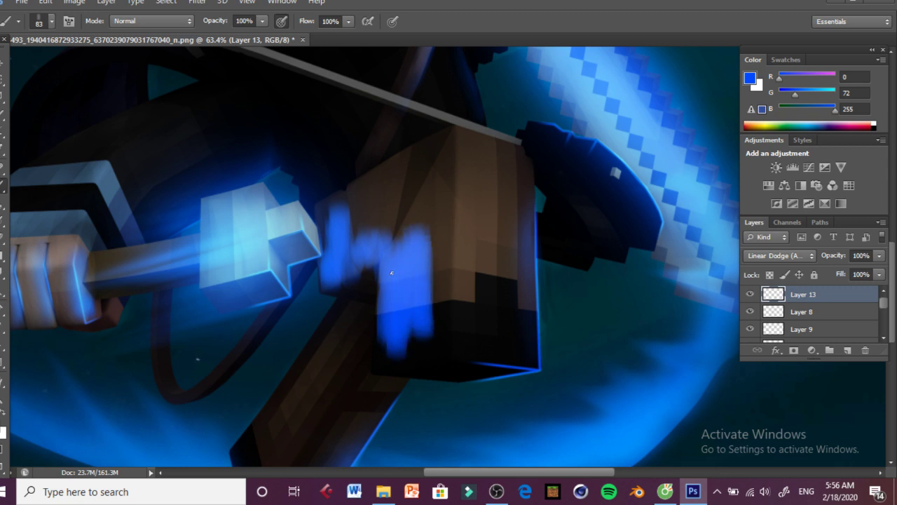
Step: Enlarge the brush to 112 px and broaden the blue paint across the leg faces nearest the arrowhead
{"action": "left_click", "coordinate": [49, 22]}
{"action": "left_click_drag", "start_coordinate": [46, 60], "coordinate": [99, 87]}
{"action": "left_click", "coordinate": [420, 241]}
{"action": "mouse_move", "coordinate": [420, 242]}
{"action": "left_mouse_down"}
{"action": "mouse_move", "coordinate": [425, 216]}
{"action": "mouse_move", "coordinate": [421, 262]}
{"action": "left_mouse_up"}
{"action": "mouse_move", "coordinate": [396, 319]}
{"action": "left_mouse_down"}
{"action": "mouse_move", "coordinate": [386, 348]}
{"action": "mouse_move", "coordinate": [408, 250]}
{"action": "mouse_move", "coordinate": [395, 221]}
{"action": "mouse_move", "coordinate": [371, 246]}
{"action": "mouse_move", "coordinate": [347, 238]}
{"action": "mouse_move", "coordinate": [346, 210]}
{"action": "left_mouse_up"}
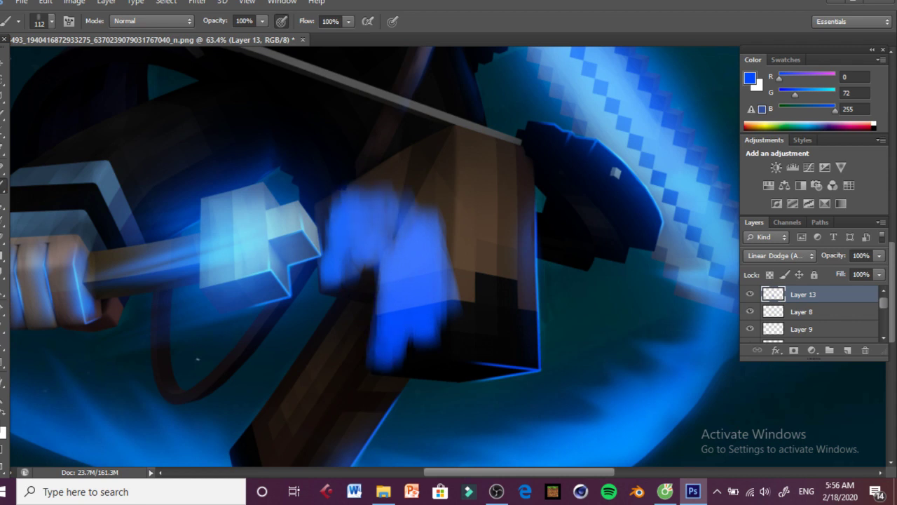
Step: Fade the blue paint beside the arrowhead into a soft glow, erasing at 267 px and again at 411 px
{"action": "key", "text": "e"}
{"action": "left_click", "coordinate": [50, 21]}
{"action": "left_click_drag", "start_coordinate": [54, 62], "coordinate": [106, 63]}
{"action": "mouse_move", "coordinate": [364, 143]}
{"action": "left_mouse_down"}
{"action": "mouse_move", "coordinate": [425, 148]}
{"action": "mouse_move", "coordinate": [373, 145]}
{"action": "mouse_move", "coordinate": [442, 199]}
{"action": "mouse_move", "coordinate": [464, 301]}
{"action": "left_mouse_up"}
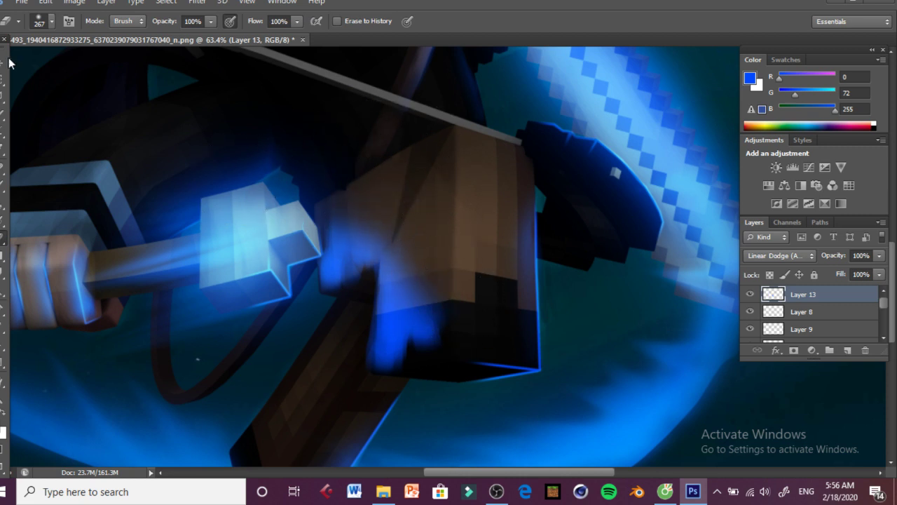
{"action": "left_click", "coordinate": [39, 20]}
{"action": "left_click_drag", "start_coordinate": [106, 61], "coordinate": [115, 60]}
{"action": "mouse_move", "coordinate": [398, 193]}
{"action": "left_mouse_down"}
{"action": "mouse_move", "coordinate": [449, 258]}
{"action": "mouse_move", "coordinate": [469, 309]}
{"action": "mouse_move", "coordinate": [466, 346]}
{"action": "mouse_move", "coordinate": [430, 395]}
{"action": "mouse_move", "coordinate": [432, 381]}
{"action": "mouse_move", "coordinate": [436, 400]}
{"action": "mouse_move", "coordinate": [417, 381]}
{"action": "left_mouse_up"}
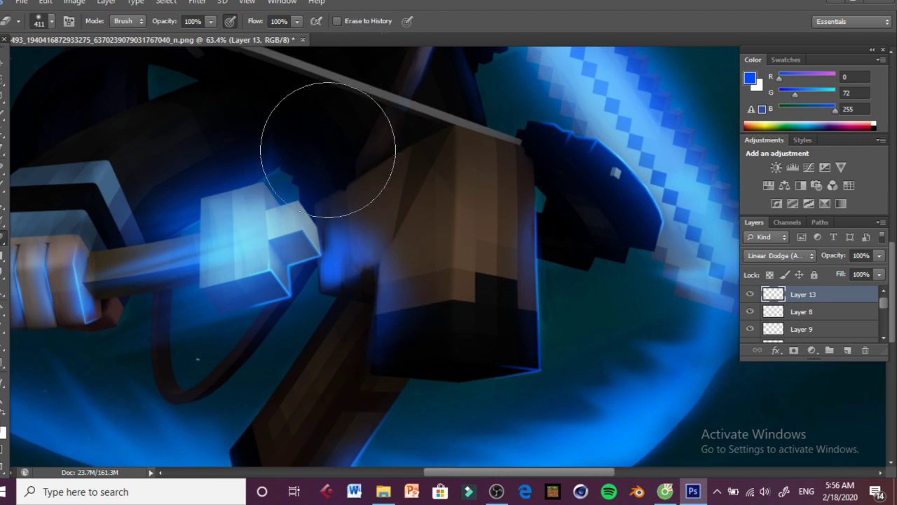
{"action": "left_click_drag", "start_coordinate": [328, 150], "coordinate": [330, 180]}
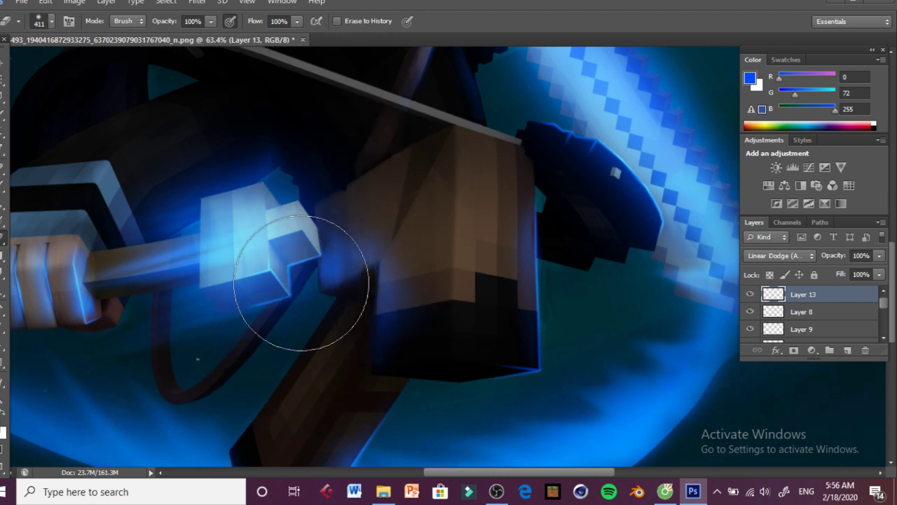
Step: Paint blue light down the arrowhead-facing side of the rear lower leg with the 112 px brush, softening it with the 411 px eraser
{"action": "scroll", "coordinate": [301, 282], "scroll_direction": "down", "scroll_amount": 4}
{"action": "left_click", "coordinate": [5, 188]}
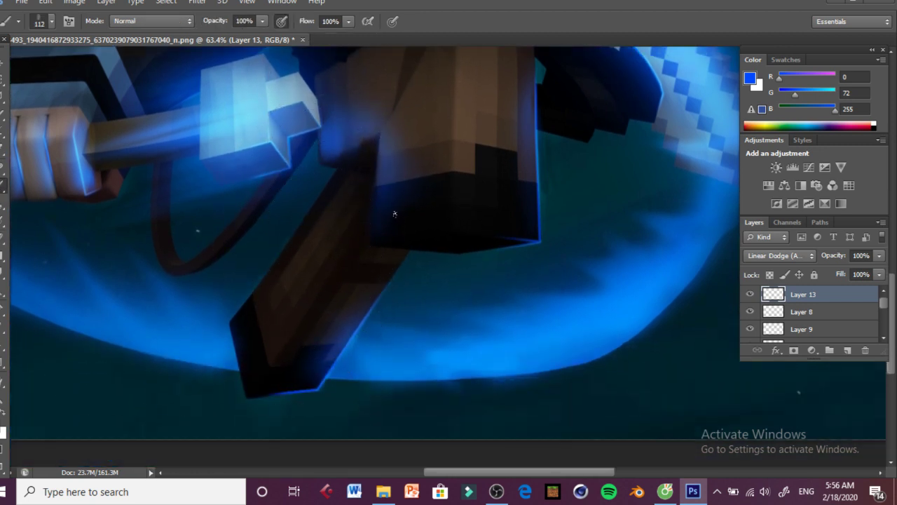
{"action": "mouse_move", "coordinate": [351, 198]}
{"action": "left_mouse_down"}
{"action": "mouse_move", "coordinate": [313, 250]}
{"action": "mouse_move", "coordinate": [331, 206]}
{"action": "mouse_move", "coordinate": [286, 308]}
{"action": "mouse_move", "coordinate": [252, 314]}
{"action": "mouse_move", "coordinate": [243, 327]}
{"action": "mouse_move", "coordinate": [333, 193]}
{"action": "mouse_move", "coordinate": [335, 214]}
{"action": "left_mouse_up"}
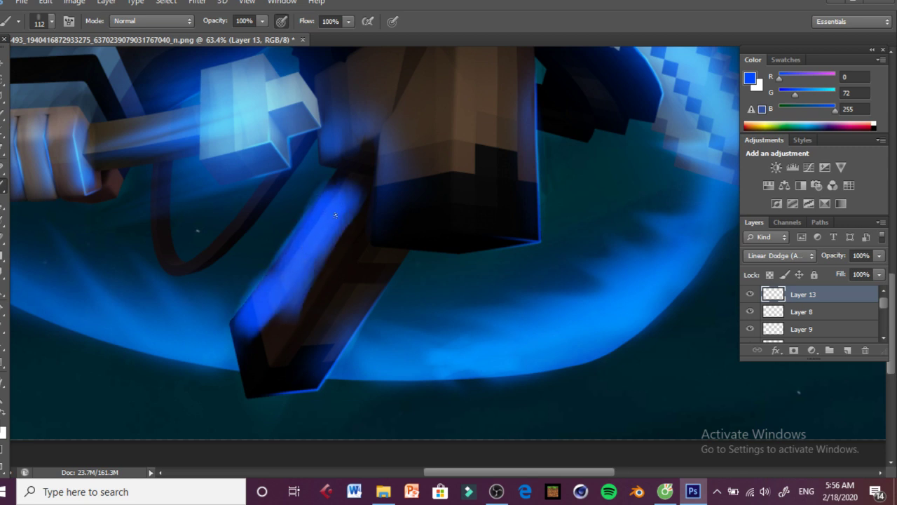
{"action": "left_click_drag", "start_coordinate": [314, 260], "coordinate": [284, 322]}
{"action": "left_click", "coordinate": [3, 239]}
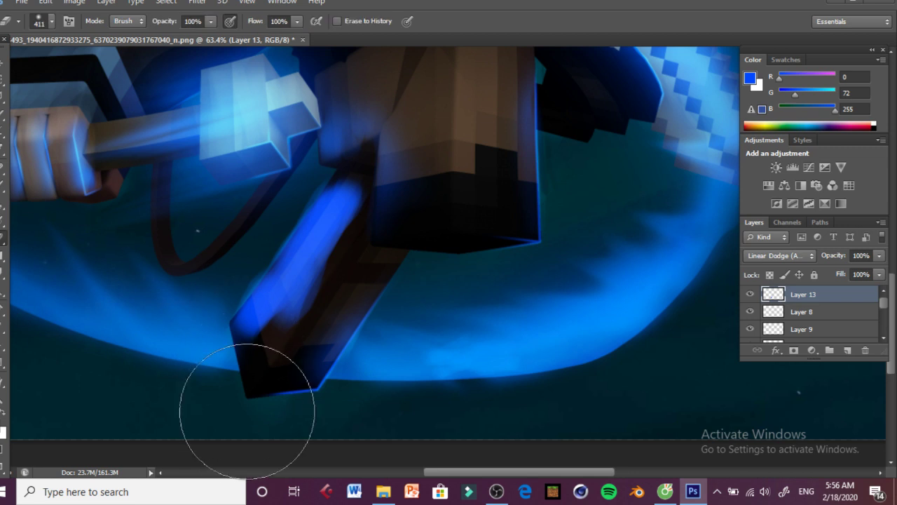
{"action": "left_click_drag", "start_coordinate": [247, 412], "coordinate": [311, 375]}
{"action": "mouse_move", "coordinate": [401, 250]}
{"action": "left_mouse_down"}
{"action": "mouse_move", "coordinate": [371, 286]}
{"action": "mouse_move", "coordinate": [402, 216]}
{"action": "mouse_move", "coordinate": [389, 251]}
{"action": "mouse_move", "coordinate": [349, 295]}
{"action": "mouse_move", "coordinate": [266, 352]}
{"action": "left_mouse_up"}
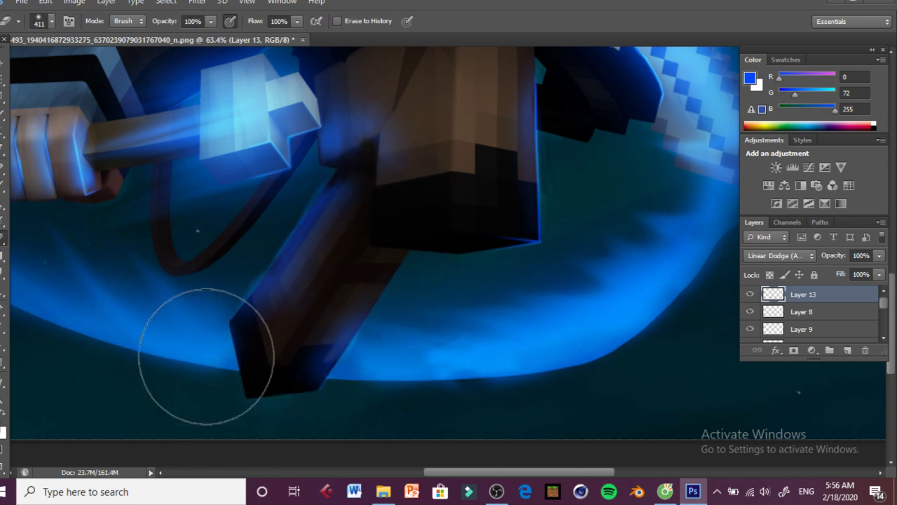
Step: Compare the rear lower leg's lighting with Layer 13 hidden and shown
{"action": "key", "text": "z"}
{"action": "left_click_drag", "start_coordinate": [252, 294], "coordinate": [615, 190]}
{"action": "left_click", "coordinate": [815, 312]}
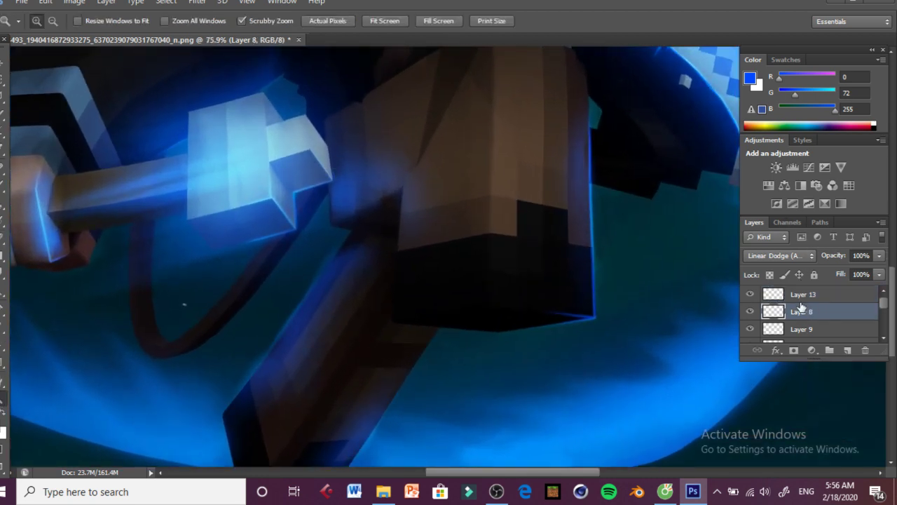
{"action": "left_click", "coordinate": [799, 295]}
{"action": "left_click", "coordinate": [750, 295]}
{"action": "left_click", "coordinate": [750, 294]}
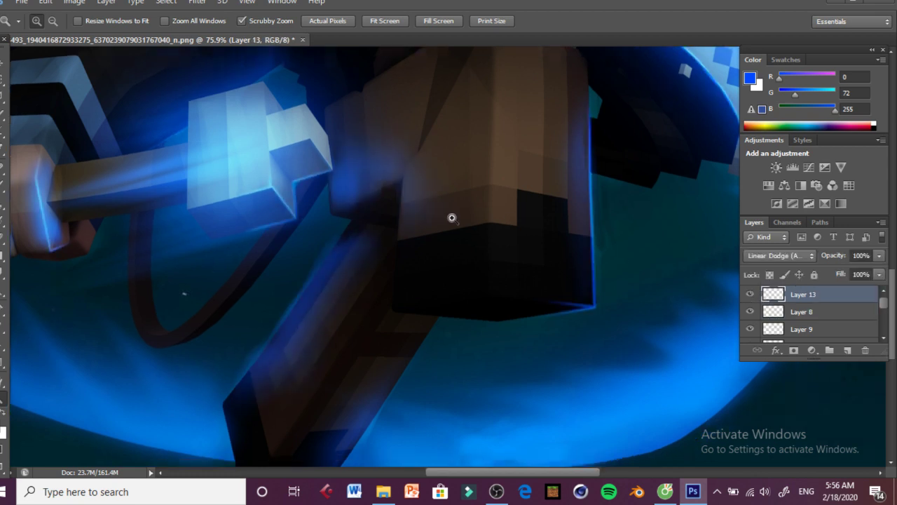
Step: Switch to the soft round brush at 9 px with 0% hardness for the rear leg's rim light on Layer 13
{"action": "scroll", "coordinate": [450, 214], "scroll_direction": "down", "scroll_amount": 2}
{"action": "left_click", "coordinate": [2, 186]}
{"action": "left_click", "coordinate": [43, 21]}
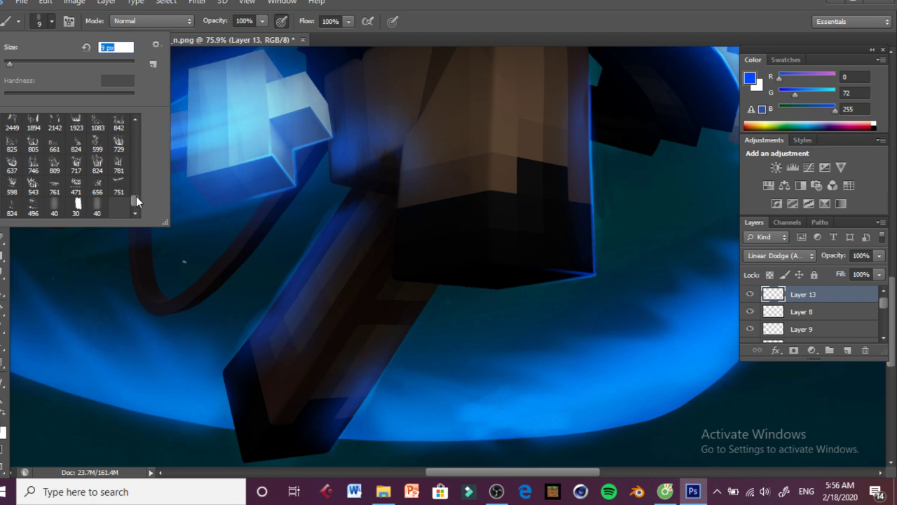
{"action": "left_click_drag", "start_coordinate": [138, 196], "coordinate": [136, 130]}
{"action": "left_click", "coordinate": [12, 125]}
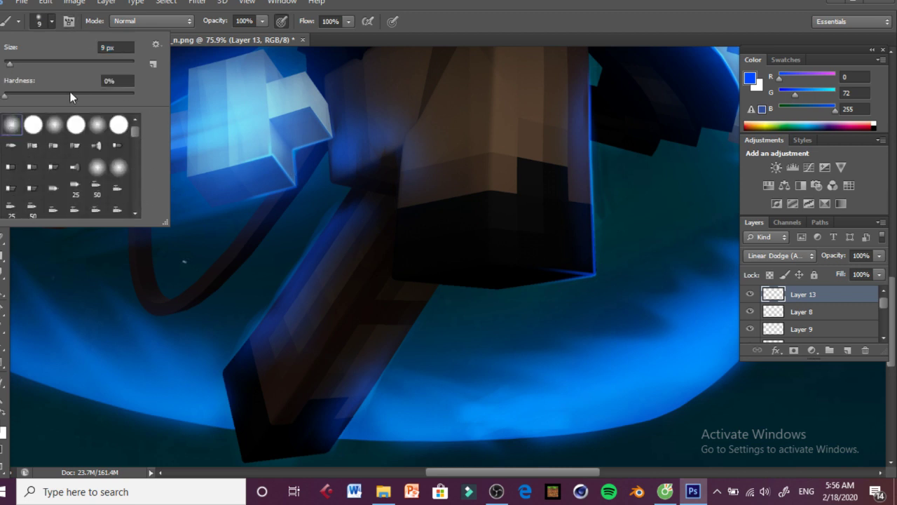
Step: Check Layer 13's contribution by toggling its visibility, and erase its blue glow from the arrowhead-facing side of the rear lower leg at 411 px
{"action": "left_click", "coordinate": [750, 294]}
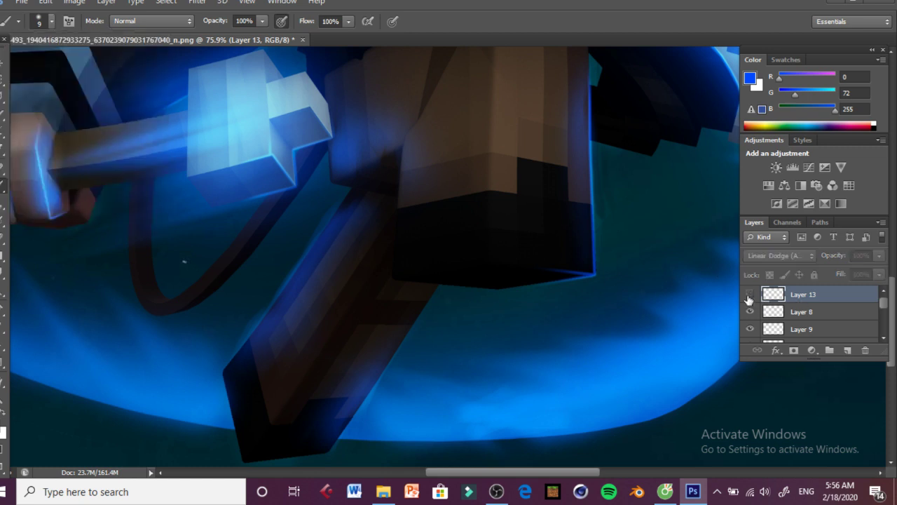
{"action": "left_click", "coordinate": [750, 294]}
{"action": "left_click", "coordinate": [750, 294]}
{"action": "left_click", "coordinate": [750, 295]}
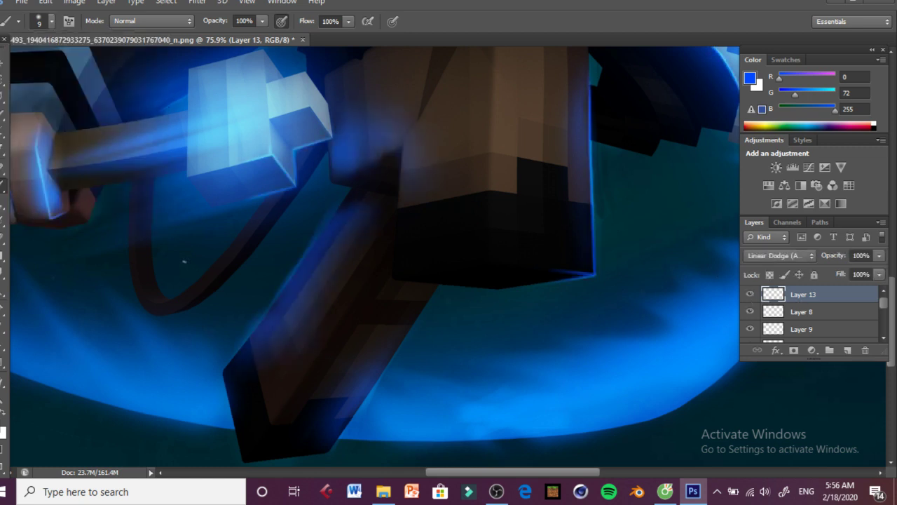
{"action": "left_click", "coordinate": [3, 235]}
{"action": "mouse_move", "coordinate": [299, 211]}
{"action": "left_mouse_down"}
{"action": "mouse_move", "coordinate": [372, 201]}
{"action": "mouse_move", "coordinate": [371, 148]}
{"action": "mouse_move", "coordinate": [345, 261]}
{"action": "mouse_move", "coordinate": [316, 328]}
{"action": "mouse_move", "coordinate": [244, 348]}
{"action": "mouse_move", "coordinate": [235, 319]}
{"action": "left_mouse_up"}
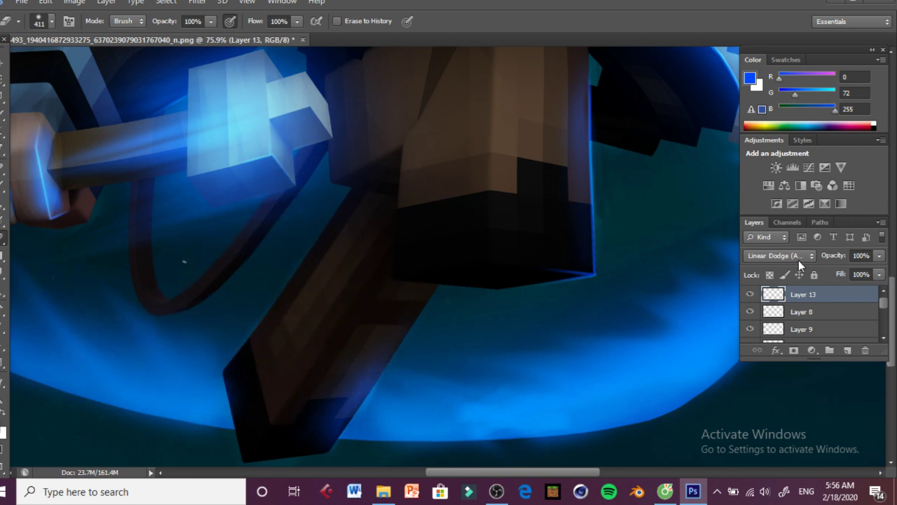
Step: Draw a 9 px blue rim along the rear lower leg's right and bottom edges on Layer 13, fading its ends with the 411 px eraser
{"action": "key", "text": "b"}
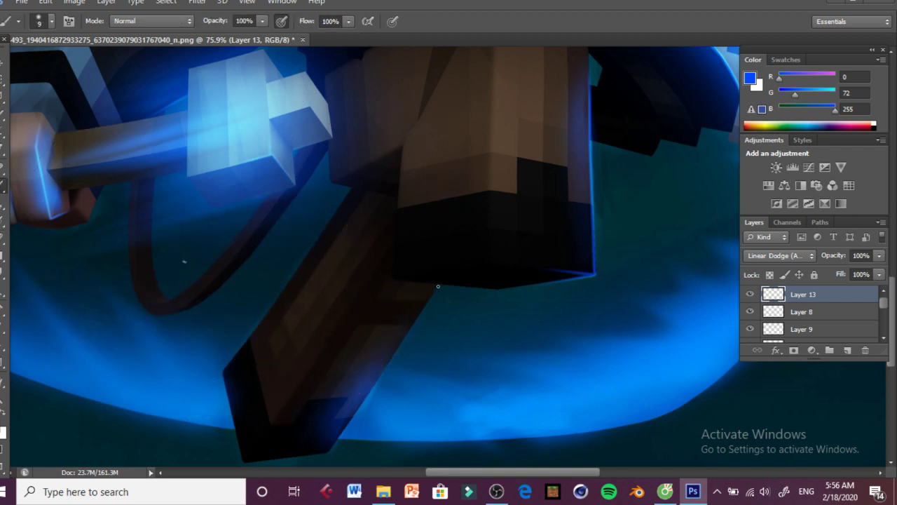
{"action": "left_click", "coordinate": [324, 450], "text": "shift"}
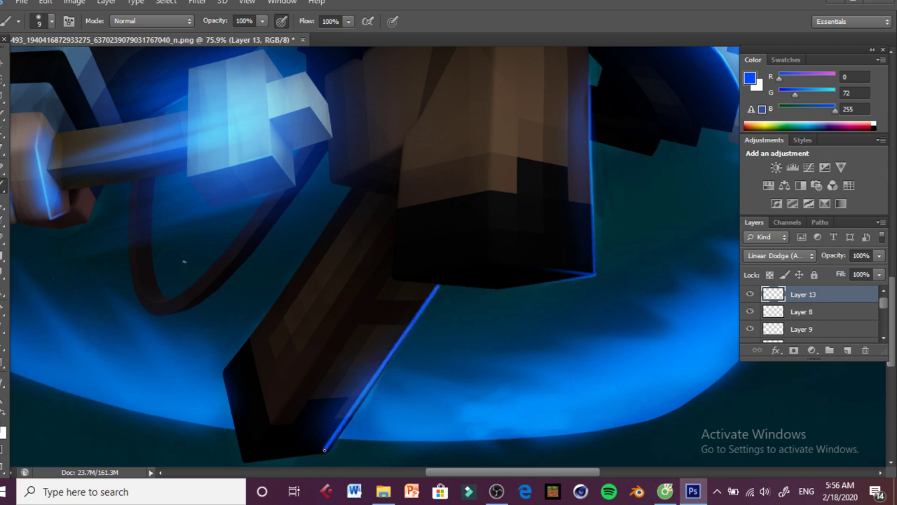
{"action": "left_click", "coordinate": [45, 2]}
{"action": "left_click", "coordinate": [92, 27]}
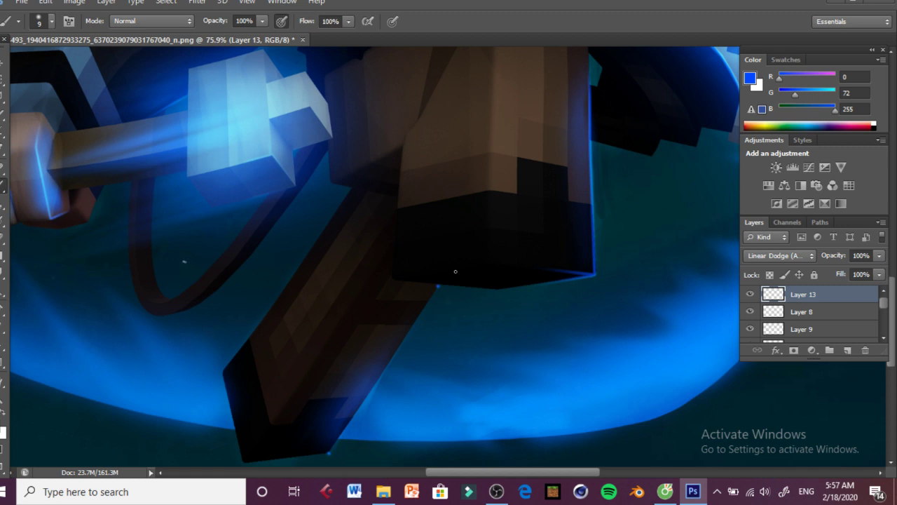
{"action": "left_click", "coordinate": [438, 288], "text": "shift"}
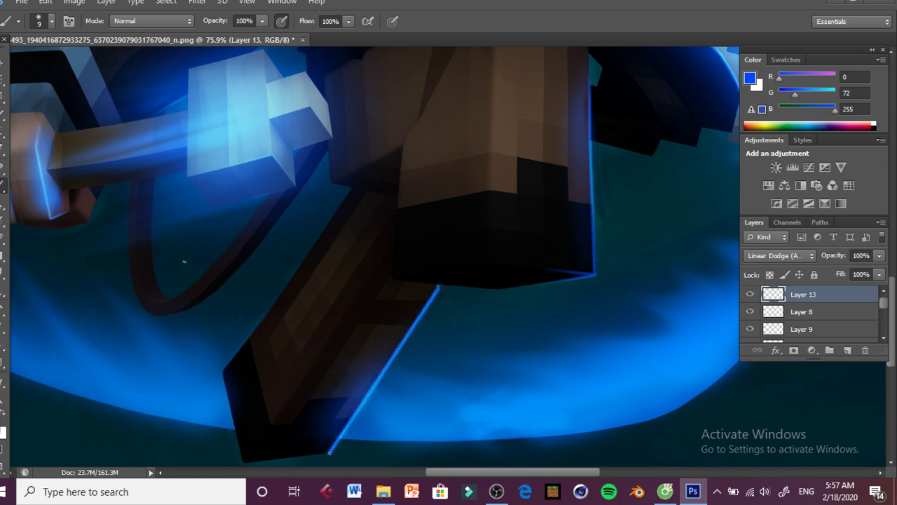
{"action": "left_click", "coordinate": [246, 463], "text": "shift"}
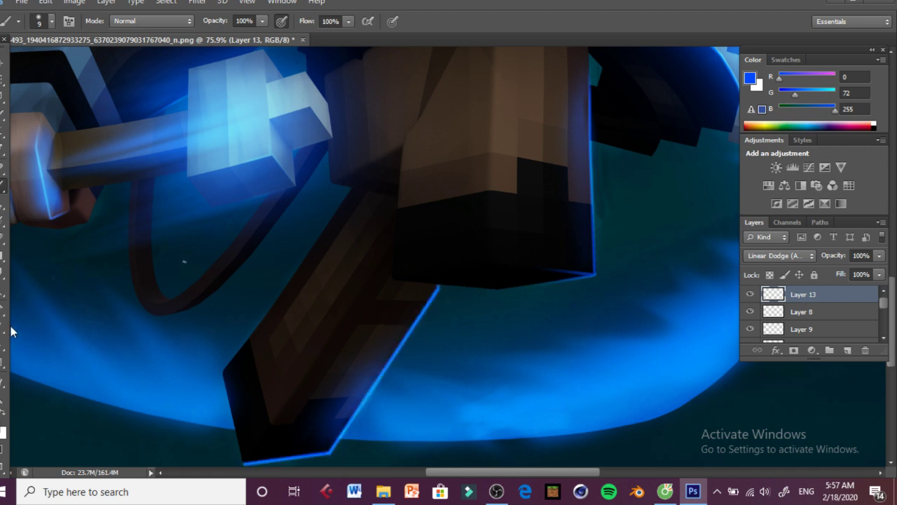
{"action": "left_click", "coordinate": [2, 249]}
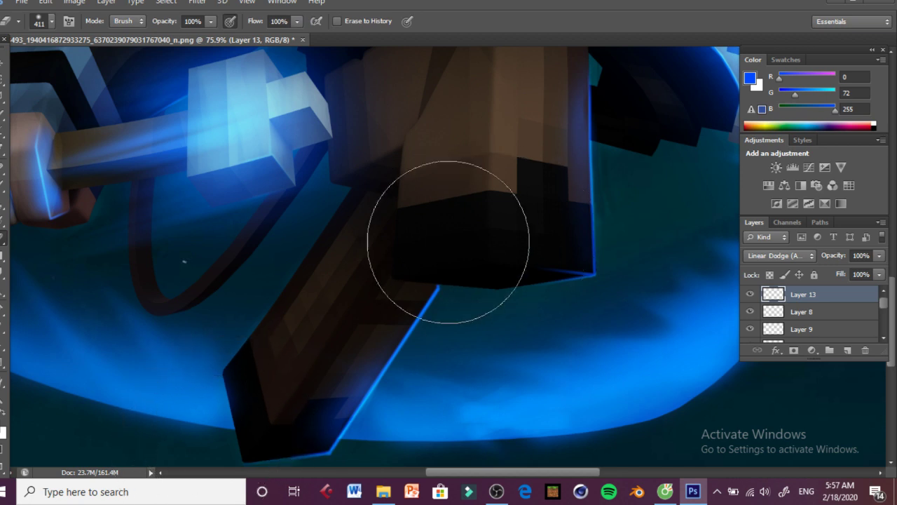
{"action": "left_click", "coordinate": [448, 274]}
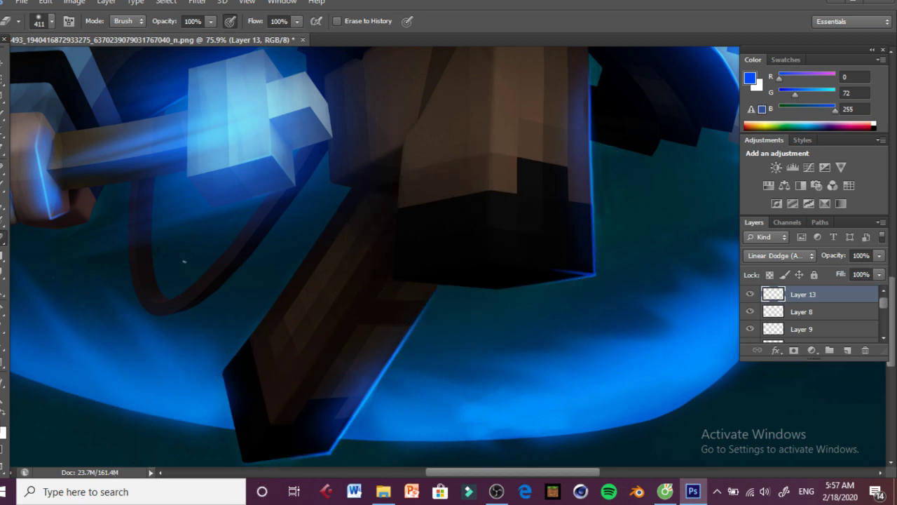
{"action": "key", "text": "l"}
{"action": "left_click", "coordinate": [398, 239]}
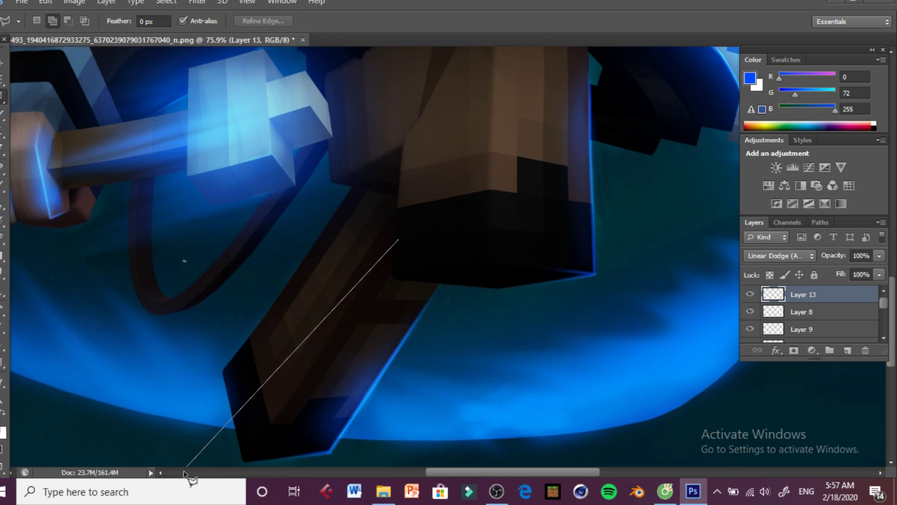
{"action": "left_click", "coordinate": [186, 470]}
{"action": "left_click", "coordinate": [479, 261]}
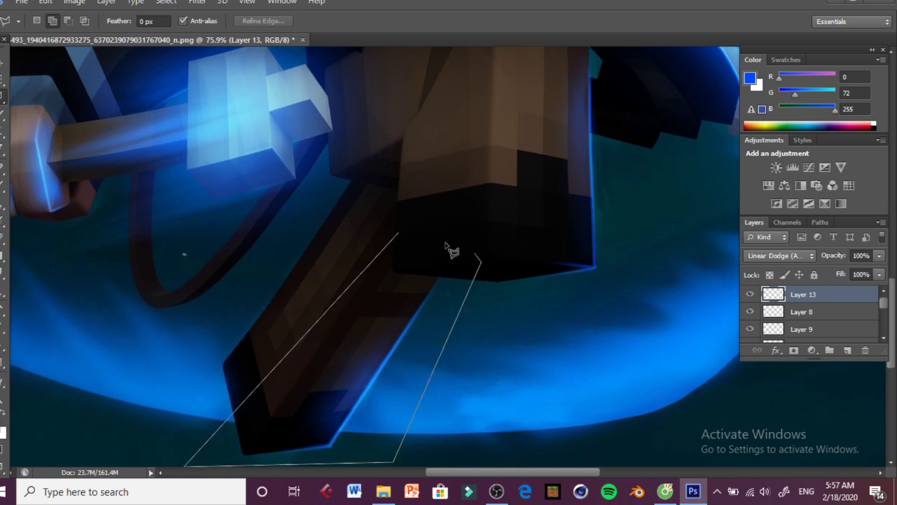
{"action": "left_click", "coordinate": [399, 237]}
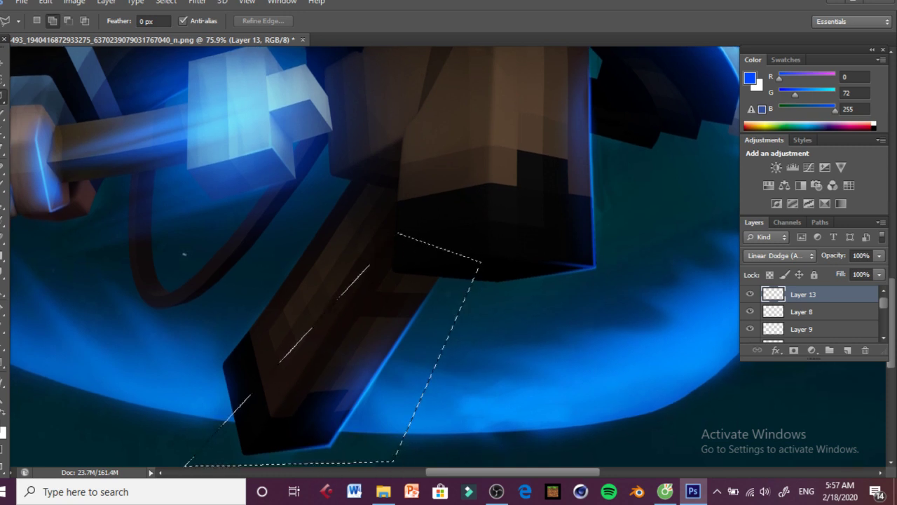
{"action": "left_click", "coordinate": [4, 63]}
{"action": "mouse_move", "coordinate": [338, 323]}
{"action": "left_mouse_down"}
{"action": "mouse_move", "coordinate": [334, 314]}
{"action": "mouse_move", "coordinate": [341, 320]}
{"action": "left_mouse_up"}
{"action": "key", "text": "ctrl+d"}
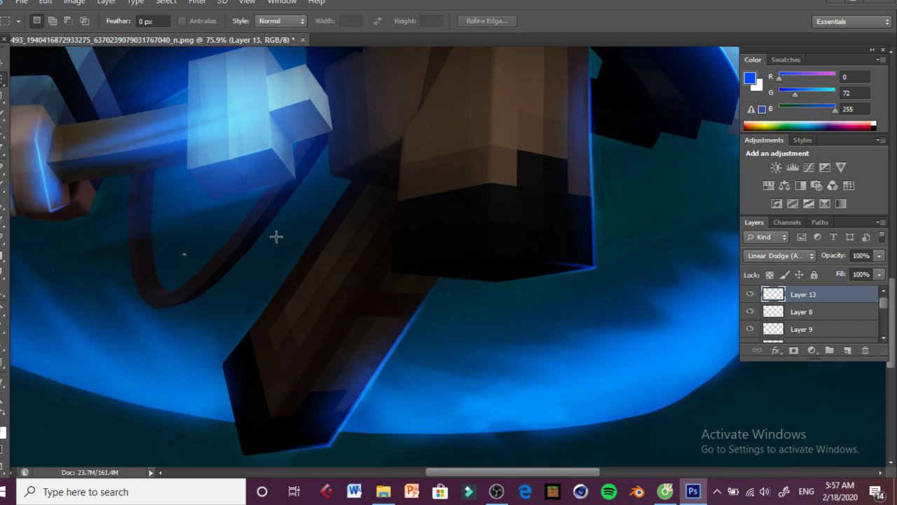
Step: Paint the arrowhead-facing side of the rear lower leg blue on Layer 8 with the textured brush at 145 px
{"action": "left_click", "coordinate": [4, 405]}
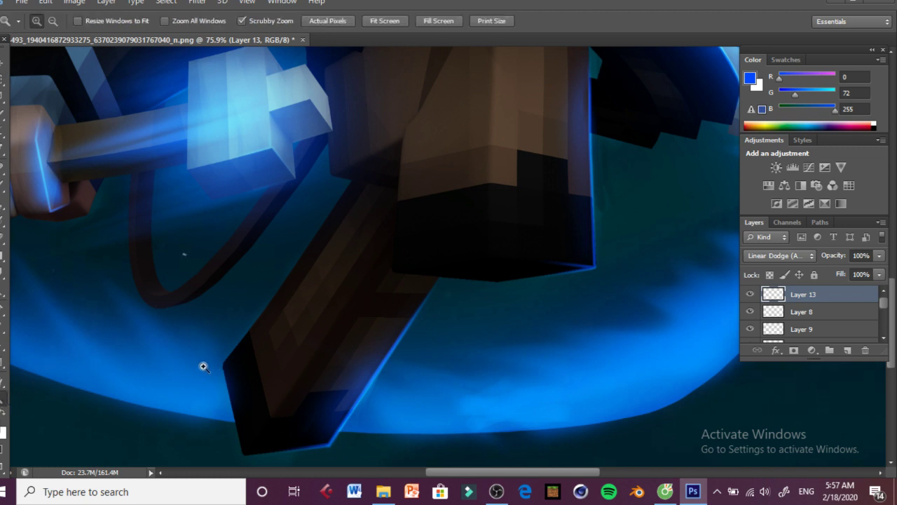
{"action": "left_click_drag", "start_coordinate": [203, 366], "coordinate": [266, 339]}
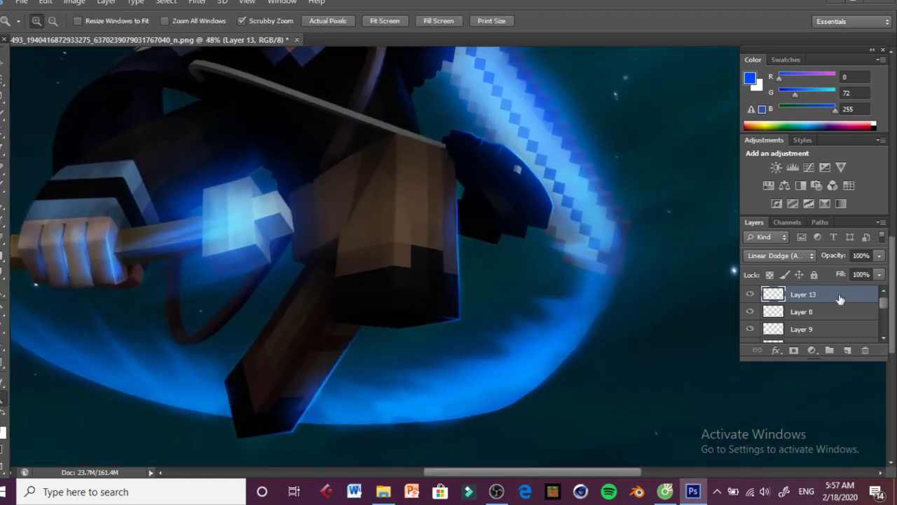
{"action": "left_click", "coordinate": [813, 319]}
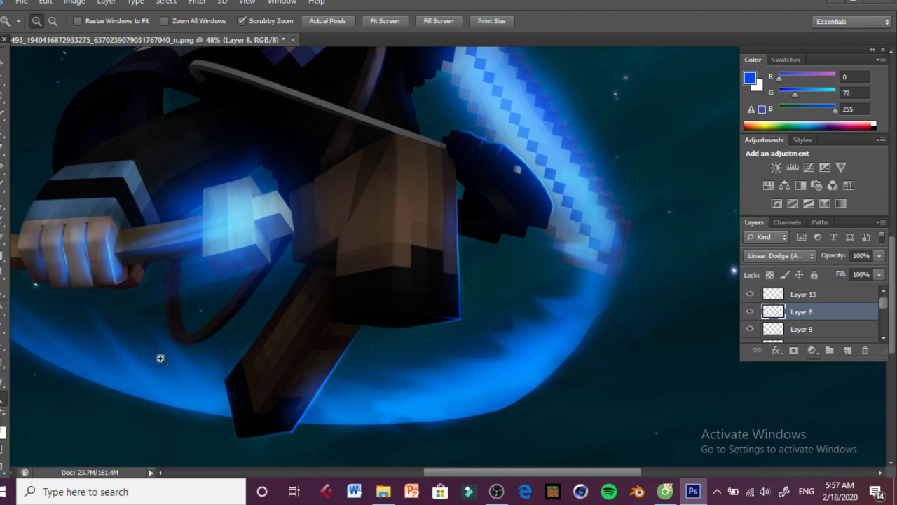
{"action": "left_click", "coordinate": [197, 418]}
{"action": "left_click", "coordinate": [5, 194]}
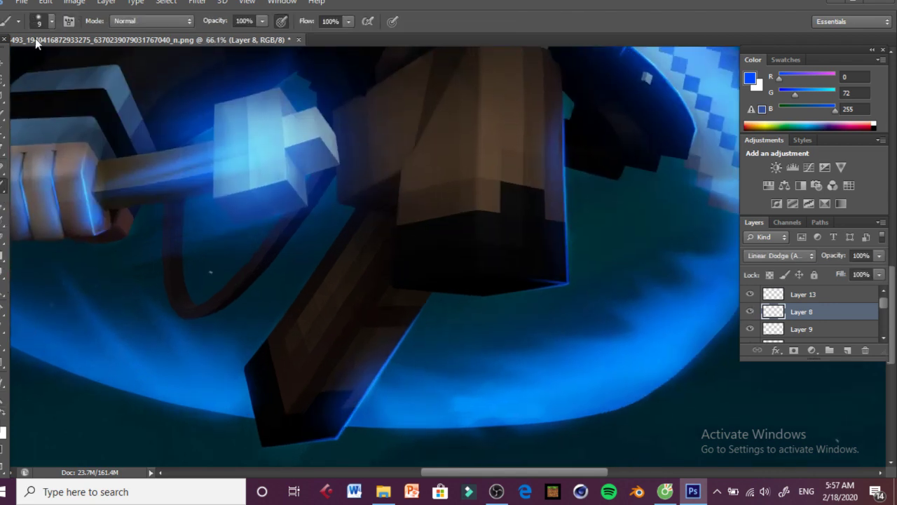
{"action": "left_click", "coordinate": [46, 21]}
{"action": "left_click_drag", "start_coordinate": [134, 135], "coordinate": [142, 205]}
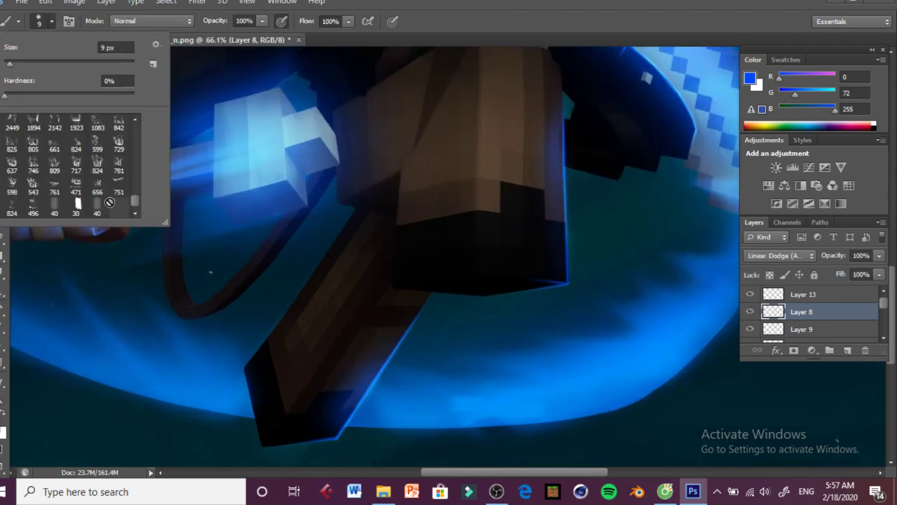
{"action": "left_click", "coordinate": [97, 209]}
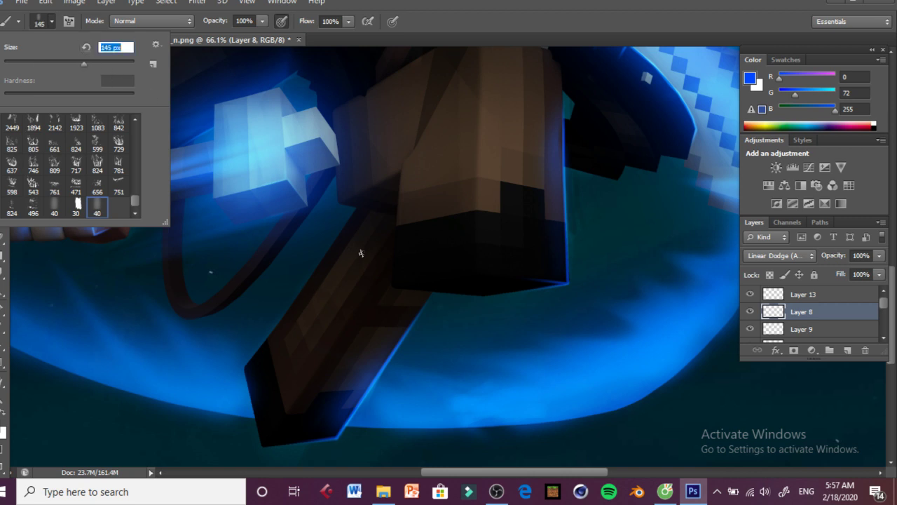
{"action": "mouse_move", "coordinate": [361, 253]}
{"action": "left_mouse_down"}
{"action": "mouse_move", "coordinate": [319, 332]}
{"action": "mouse_move", "coordinate": [262, 362]}
{"action": "mouse_move", "coordinate": [301, 319]}
{"action": "mouse_move", "coordinate": [260, 394]}
{"action": "mouse_move", "coordinate": [351, 260]}
{"action": "left_mouse_up"}
{"action": "left_click_drag", "start_coordinate": [308, 326], "coordinate": [300, 326]}
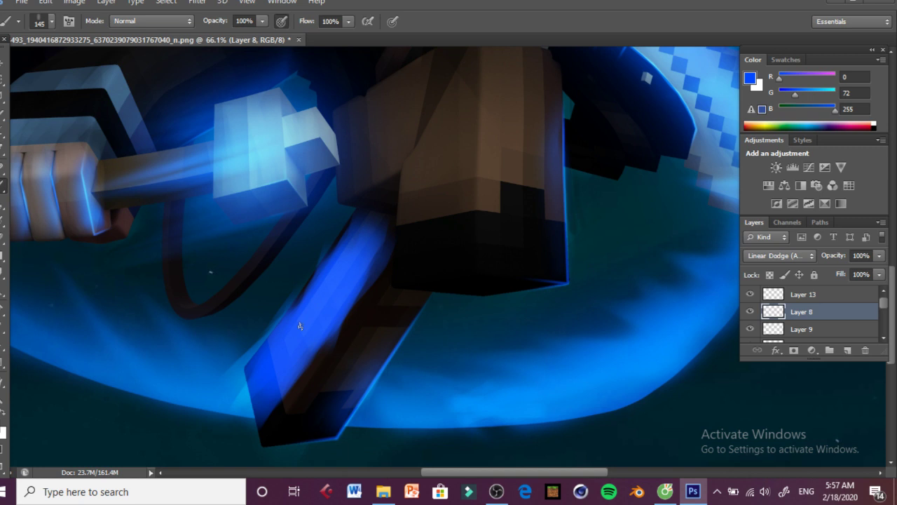
{"action": "key", "text": "e"}
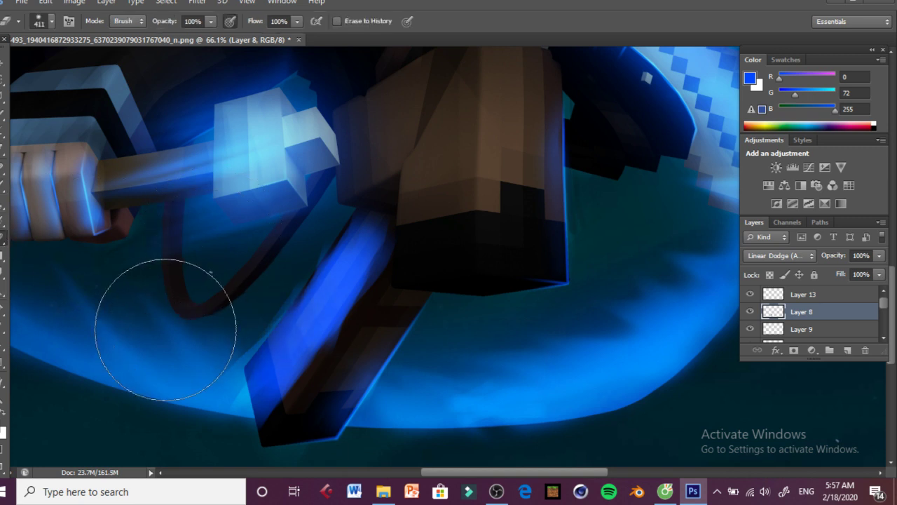
{"action": "mouse_move", "coordinate": [239, 434]}
{"action": "left_mouse_down"}
{"action": "mouse_move", "coordinate": [260, 450]}
{"action": "mouse_move", "coordinate": [346, 414]}
{"action": "mouse_move", "coordinate": [381, 380]}
{"action": "left_mouse_up"}
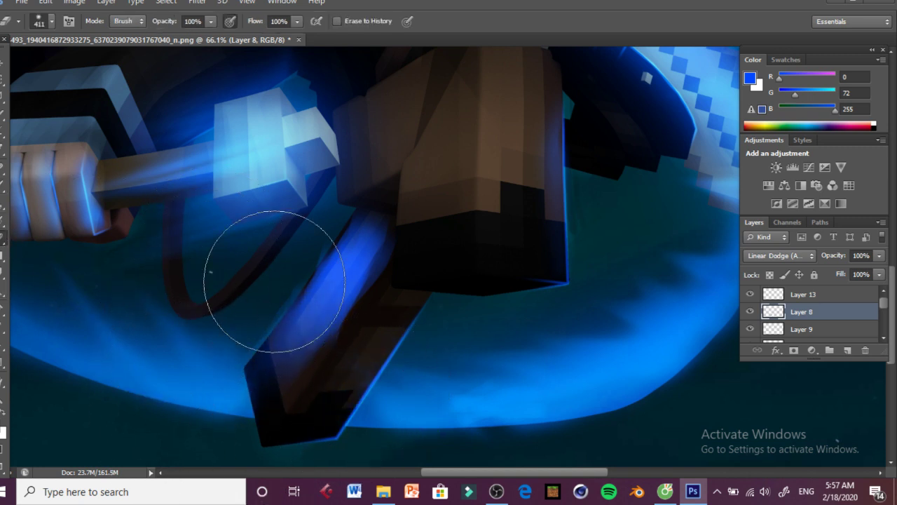
{"action": "left_click", "coordinate": [52, 2]}
{"action": "left_click", "coordinate": [78, 29]}
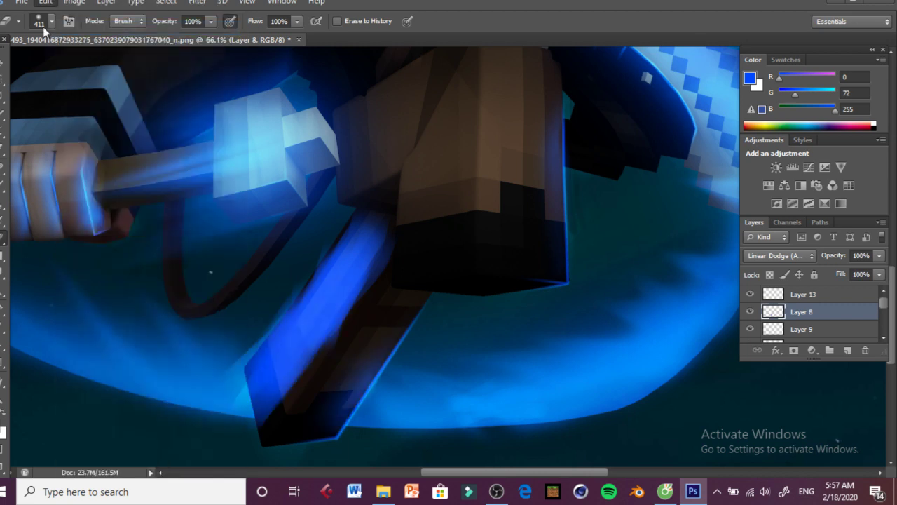
{"action": "left_click", "coordinate": [44, 23]}
{"action": "left_click", "coordinate": [49, 63]}
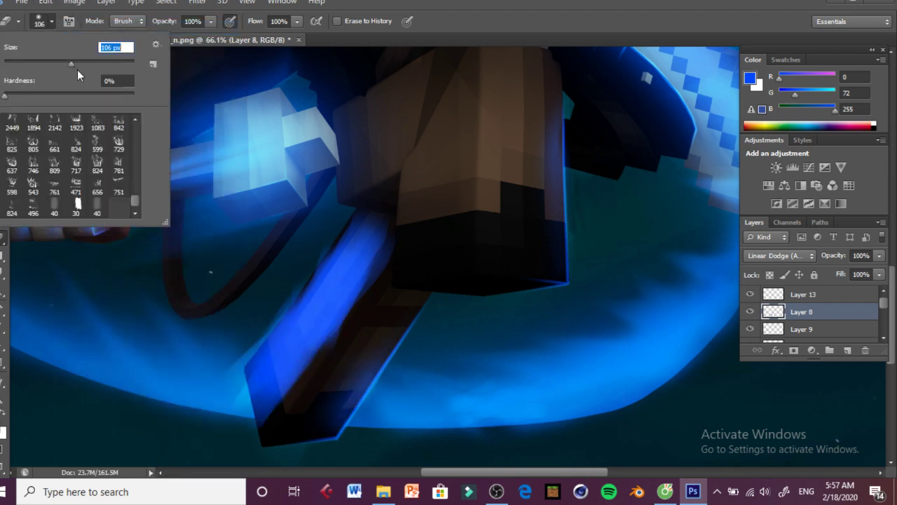
{"action": "left_click", "coordinate": [112, 343]}
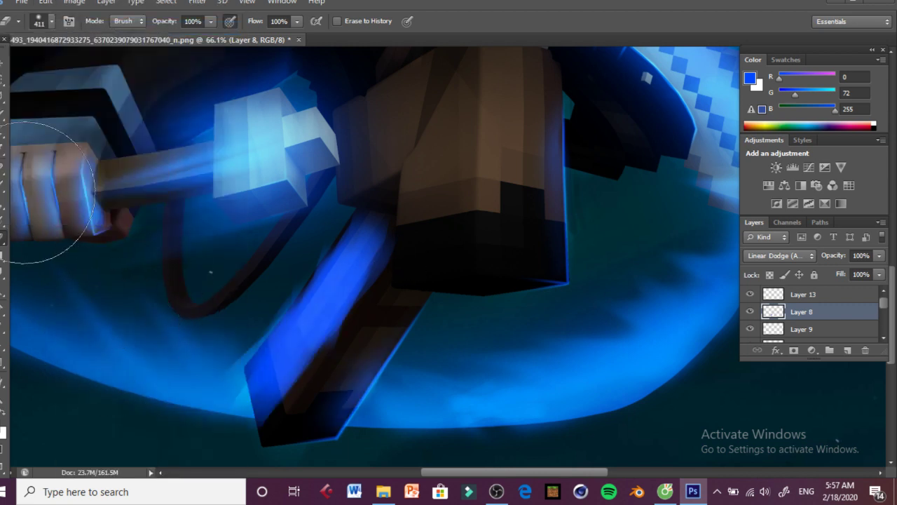
Step: Outline the leg's arrowhead-facing side with a polygonal selection, erase its blue paint to a soft glow at 411 px, and deselect
{"action": "left_click", "coordinate": [3, 96]}
{"action": "mouse_move", "coordinate": [437, 222]}
{"action": "left_mouse_down"}
{"action": "mouse_move", "coordinate": [311, 449]}
{"action": "mouse_move", "coordinate": [220, 452]}
{"action": "mouse_move", "coordinate": [144, 333]}
{"action": "mouse_move", "coordinate": [303, 241]}
{"action": "mouse_move", "coordinate": [433, 183]}
{"action": "mouse_move", "coordinate": [437, 223]}
{"action": "left_mouse_up"}
{"action": "key", "text": "e"}
{"action": "mouse_move", "coordinate": [460, 280]}
{"action": "left_mouse_down"}
{"action": "mouse_move", "coordinate": [428, 252]}
{"action": "mouse_move", "coordinate": [354, 408]}
{"action": "mouse_move", "coordinate": [275, 463]}
{"action": "mouse_move", "coordinate": [243, 450]}
{"action": "mouse_move", "coordinate": [136, 301]}
{"action": "left_mouse_up"}
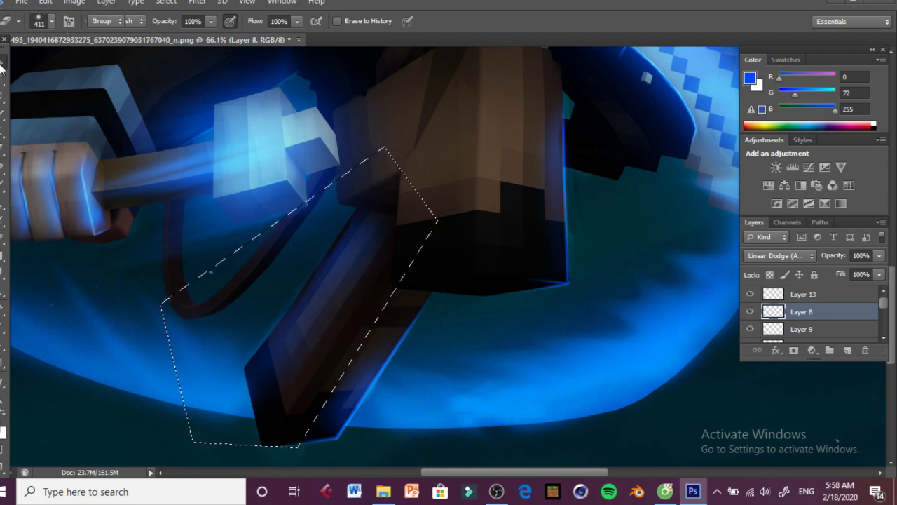
{"action": "key", "text": "v"}
{"action": "key", "text": "ctrl+d"}
{"action": "mouse_move", "coordinate": [293, 236]}
{"action": "left_mouse_down"}
{"action": "mouse_move", "coordinate": [225, 207]}
{"action": "mouse_move", "coordinate": [251, 199]}
{"action": "mouse_move", "coordinate": [298, 226]}
{"action": "left_mouse_up"}
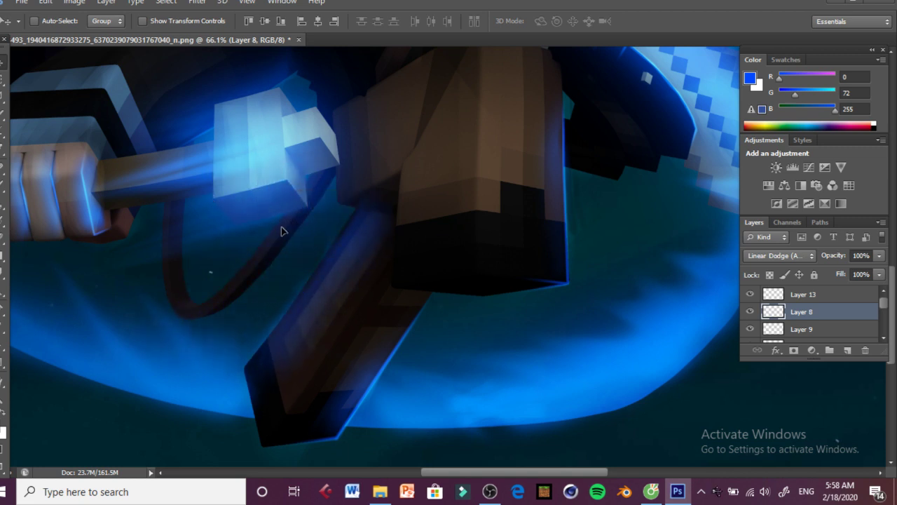
Step: Paint blue light over the right side of the rear lower leg on Layer 8 with the 145 px brush
{"action": "left_click", "coordinate": [3, 399]}
{"action": "left_click", "coordinate": [3, 80]}
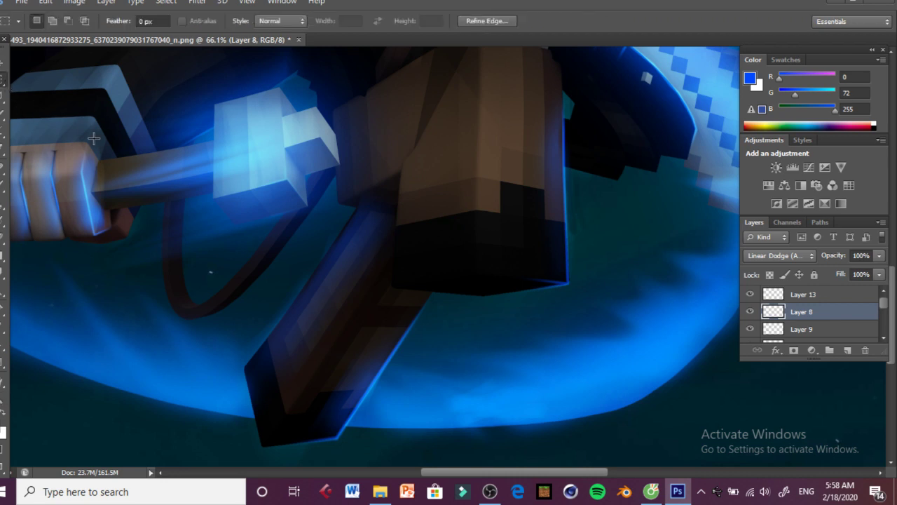
{"action": "left_click", "coordinate": [6, 187]}
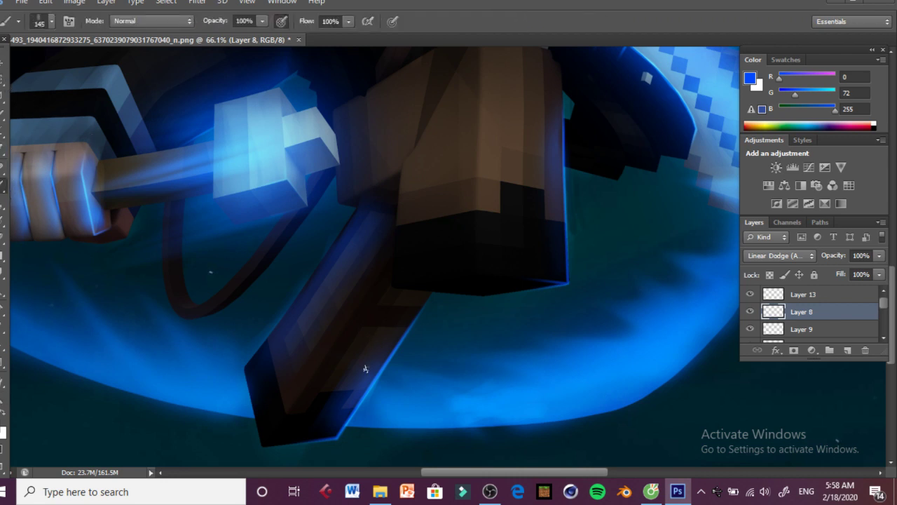
{"action": "left_click", "coordinate": [346, 380]}
{"action": "mouse_move", "coordinate": [328, 407]}
{"action": "left_mouse_down"}
{"action": "mouse_move", "coordinate": [386, 304]}
{"action": "mouse_move", "coordinate": [356, 376]}
{"action": "mouse_move", "coordinate": [415, 284]}
{"action": "left_mouse_up"}
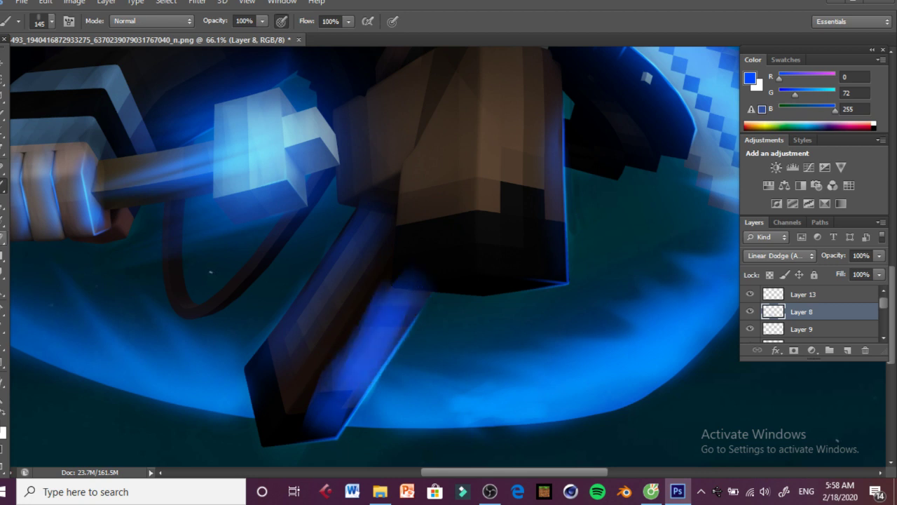
Step: Outline the right side of the rear lower leg with a polygonal selection that reaches past the leg's bottom edge
{"action": "key", "text": "e"}
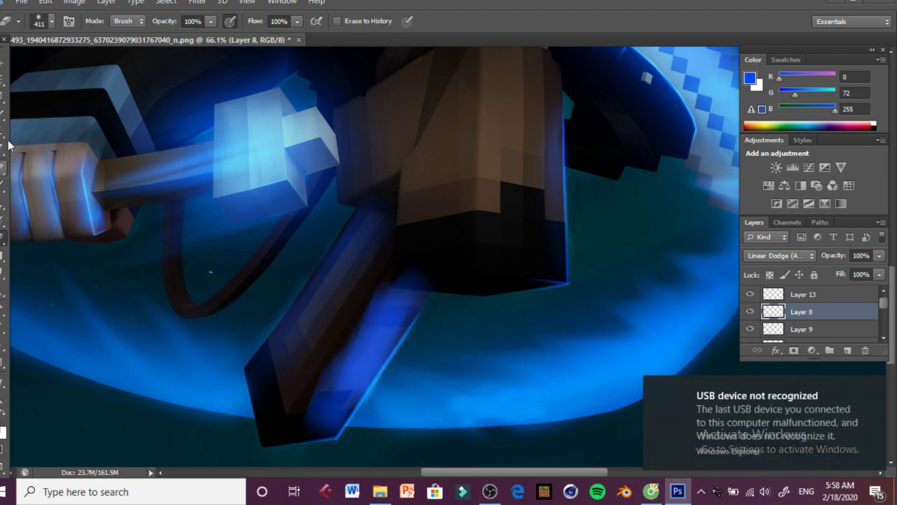
{"action": "left_click", "coordinate": [3, 99]}
{"action": "left_click", "coordinate": [400, 243]}
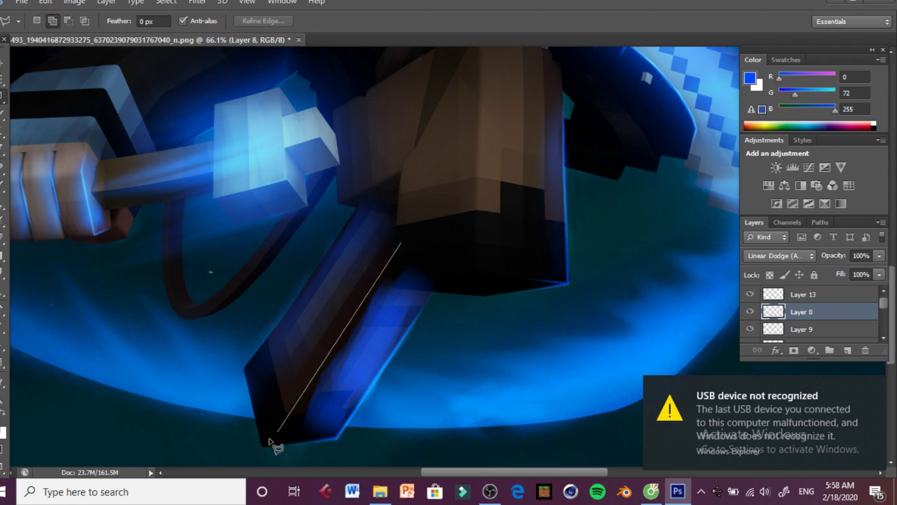
{"action": "left_click", "coordinate": [254, 456]}
{"action": "left_click", "coordinate": [432, 456]}
{"action": "left_click", "coordinate": [535, 237]}
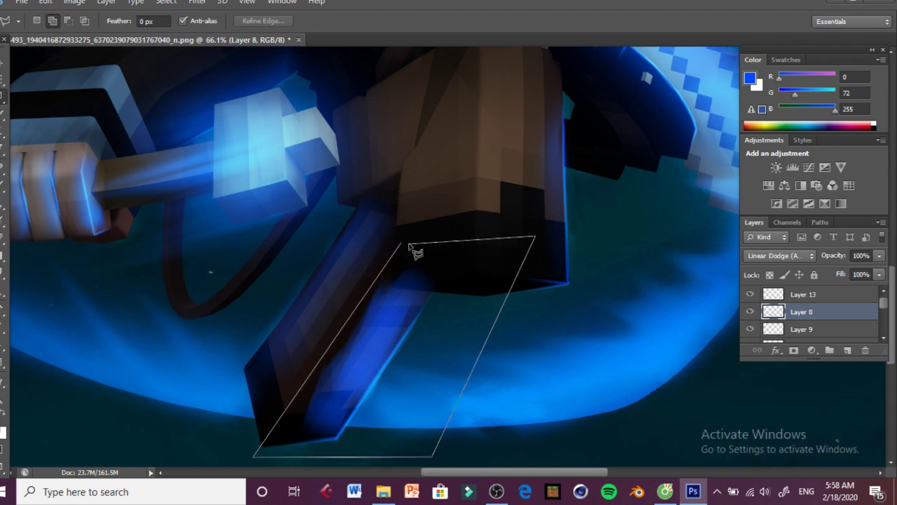
{"action": "left_click", "coordinate": [402, 245]}
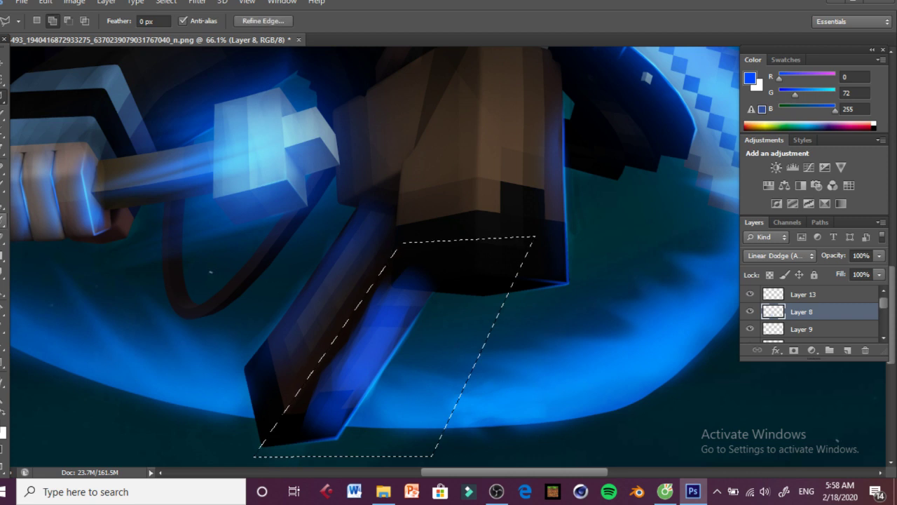
Step: Erase the blue paint inside the selection to a faint glow with the 411 px eraser, and deselect
{"action": "left_click", "coordinate": [3, 237]}
{"action": "mouse_move", "coordinate": [343, 262]}
{"action": "left_mouse_down"}
{"action": "mouse_move", "coordinate": [275, 332]}
{"action": "mouse_move", "coordinate": [272, 316]}
{"action": "mouse_move", "coordinate": [257, 401]}
{"action": "left_mouse_up"}
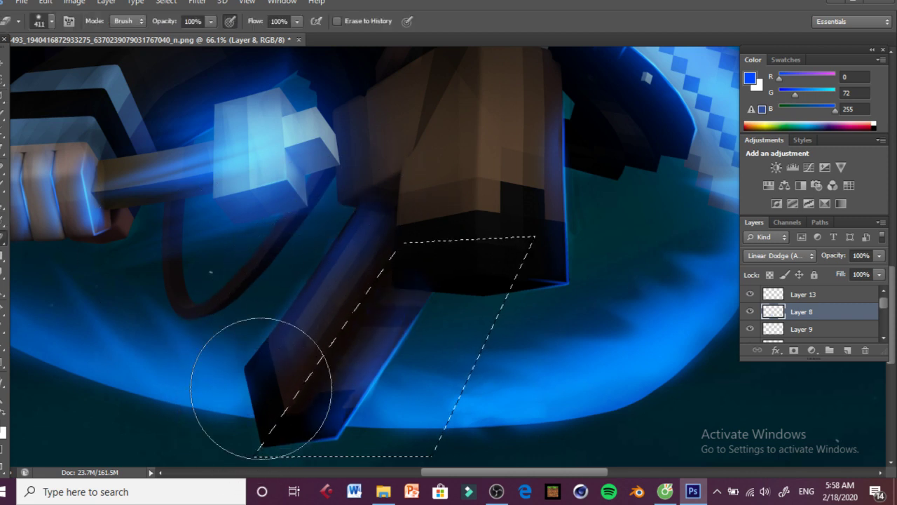
{"action": "left_click", "coordinate": [4, 80]}
{"action": "left_click", "coordinate": [160, 170]}
Step: Paint blue light on the front leg beside the arrowhead on Layer 8 at 145 px, and soften it with the 411 px eraser
{"action": "left_click", "coordinate": [3, 185]}
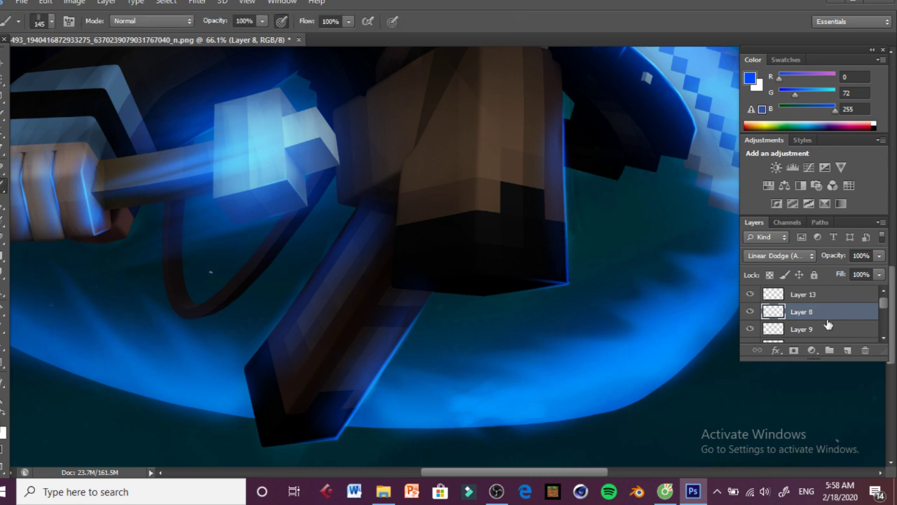
{"action": "left_click", "coordinate": [813, 295]}
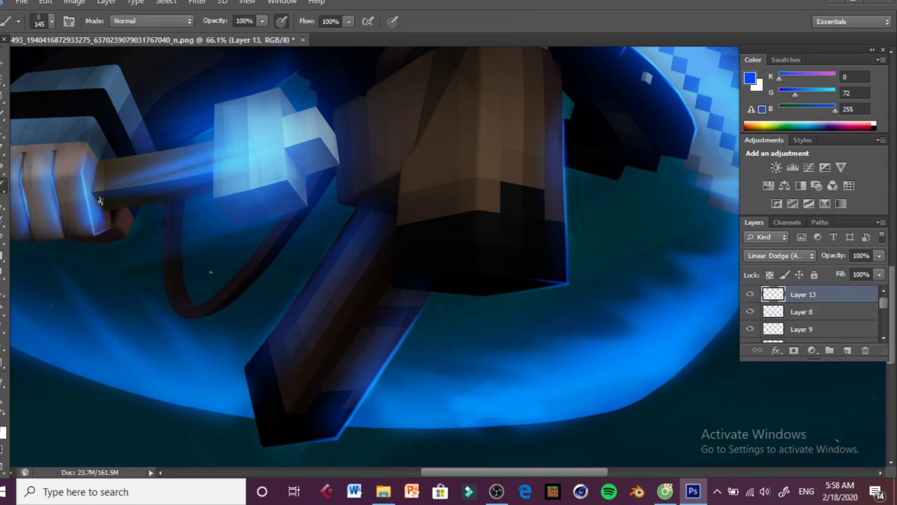
{"action": "left_click", "coordinate": [51, 22]}
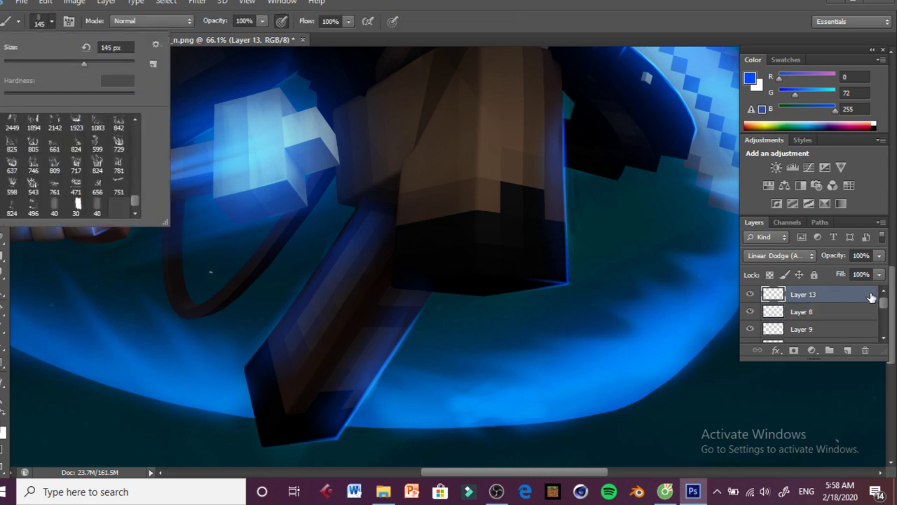
{"action": "left_click", "coordinate": [837, 313]}
{"action": "left_click", "coordinate": [837, 313]}
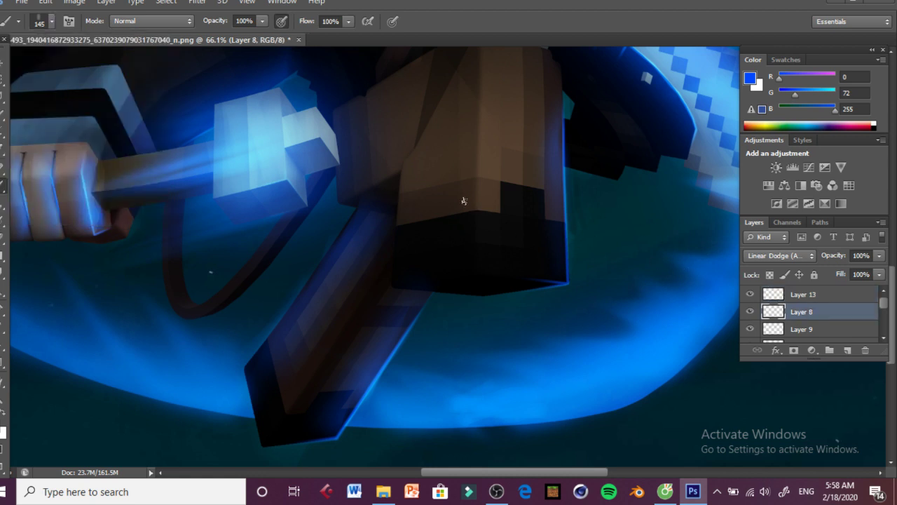
{"action": "mouse_move", "coordinate": [358, 123]}
{"action": "left_mouse_down"}
{"action": "mouse_move", "coordinate": [357, 172]}
{"action": "mouse_move", "coordinate": [350, 163]}
{"action": "mouse_move", "coordinate": [375, 117]}
{"action": "mouse_move", "coordinate": [406, 136]}
{"action": "mouse_move", "coordinate": [404, 201]}
{"action": "mouse_move", "coordinate": [412, 205]}
{"action": "mouse_move", "coordinate": [418, 123]}
{"action": "mouse_move", "coordinate": [405, 247]}
{"action": "mouse_move", "coordinate": [417, 185]}
{"action": "mouse_move", "coordinate": [417, 255]}
{"action": "mouse_move", "coordinate": [437, 120]}
{"action": "mouse_move", "coordinate": [432, 222]}
{"action": "left_mouse_up"}
{"action": "key", "text": "e"}
{"action": "scroll", "coordinate": [460, 260], "scroll_direction": "up", "scroll_amount": 3}
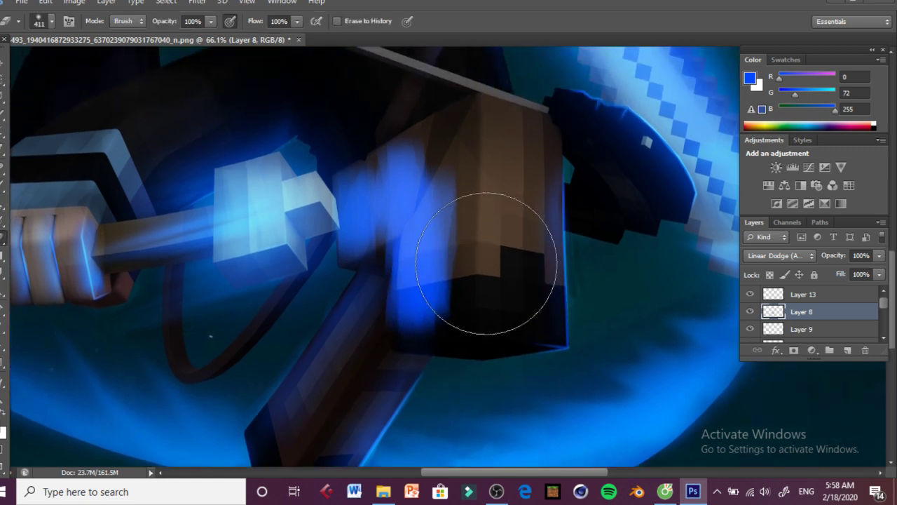
{"action": "mouse_move", "coordinate": [461, 260]}
{"action": "left_mouse_down"}
{"action": "mouse_move", "coordinate": [424, 130]}
{"action": "mouse_move", "coordinate": [390, 132]}
{"action": "mouse_move", "coordinate": [457, 136]}
{"action": "mouse_move", "coordinate": [481, 257]}
{"action": "mouse_move", "coordinate": [473, 323]}
{"action": "mouse_move", "coordinate": [461, 327]}
{"action": "mouse_move", "coordinate": [461, 316]}
{"action": "left_mouse_up"}
Step: Draw a blue rim along the front leg's arrowhead-facing edges on Layer 13 with a soft round 8 px brush
{"action": "left_click", "coordinate": [806, 295]}
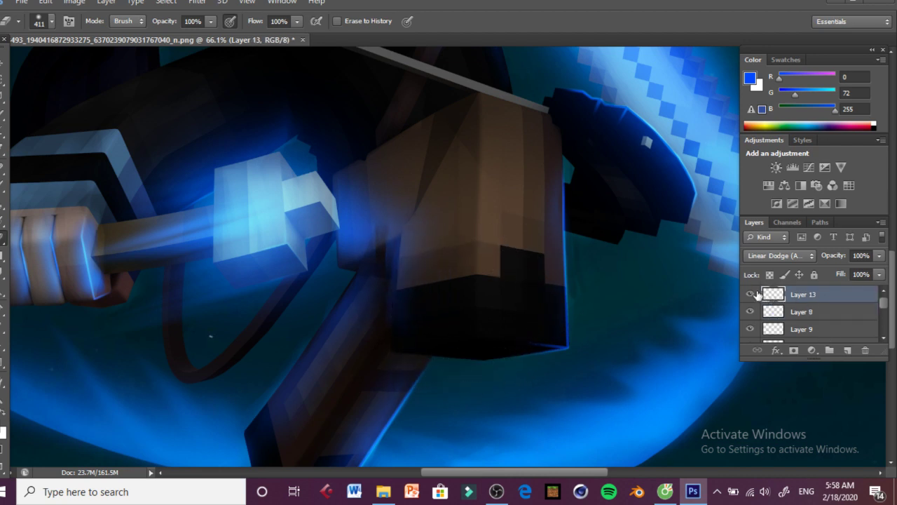
{"action": "left_click", "coordinate": [750, 294]}
{"action": "left_click", "coordinate": [751, 295]}
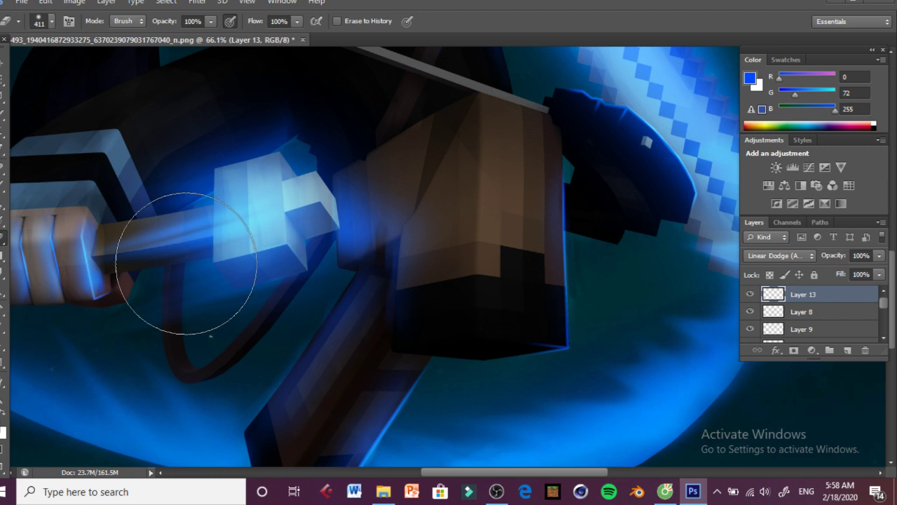
{"action": "key", "text": "b"}
{"action": "left_click", "coordinate": [32, 24]}
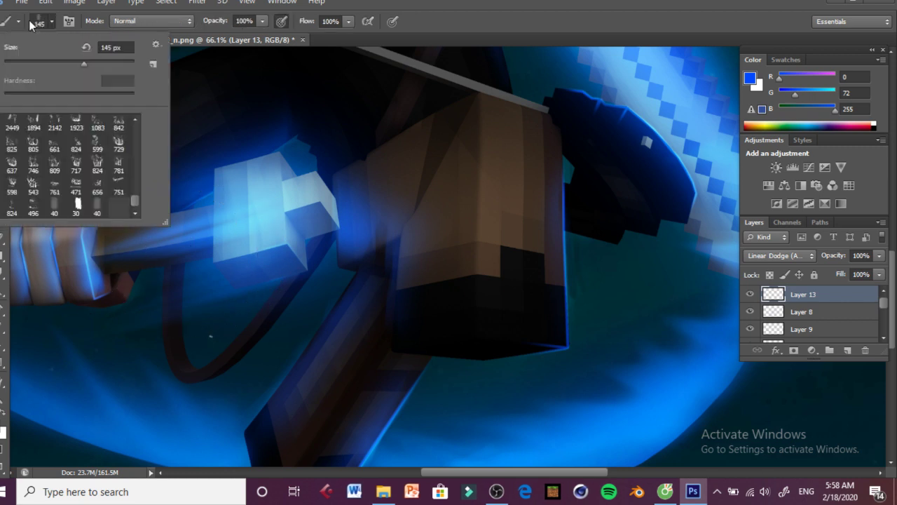
{"action": "left_click_drag", "start_coordinate": [133, 200], "coordinate": [120, 127]}
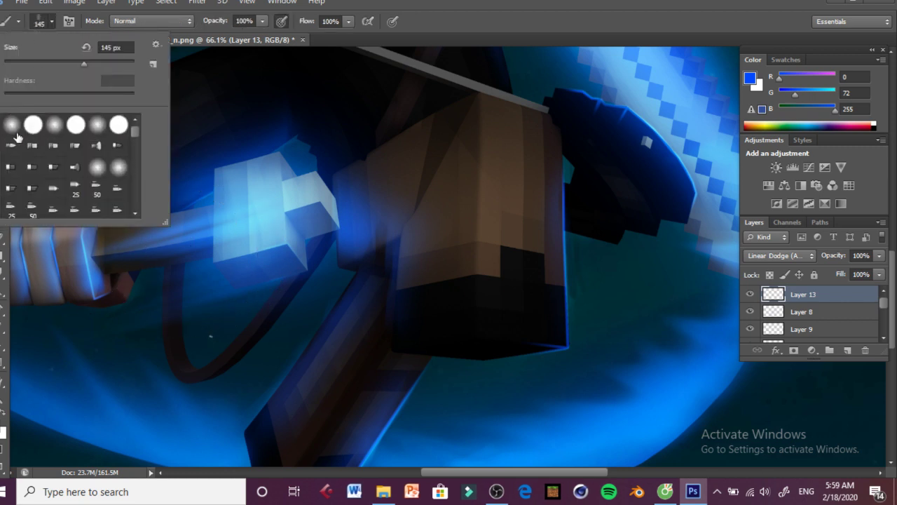
{"action": "left_click", "coordinate": [14, 129]}
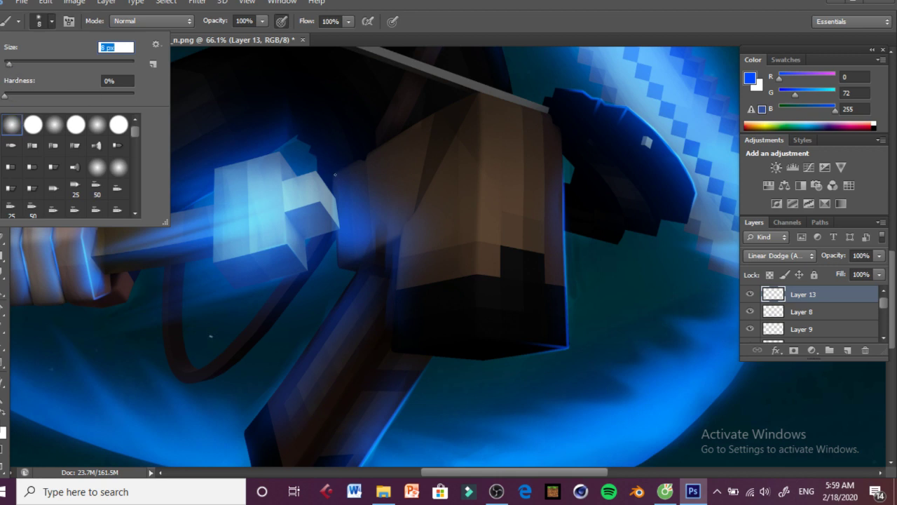
{"action": "key", "text": "Return"}
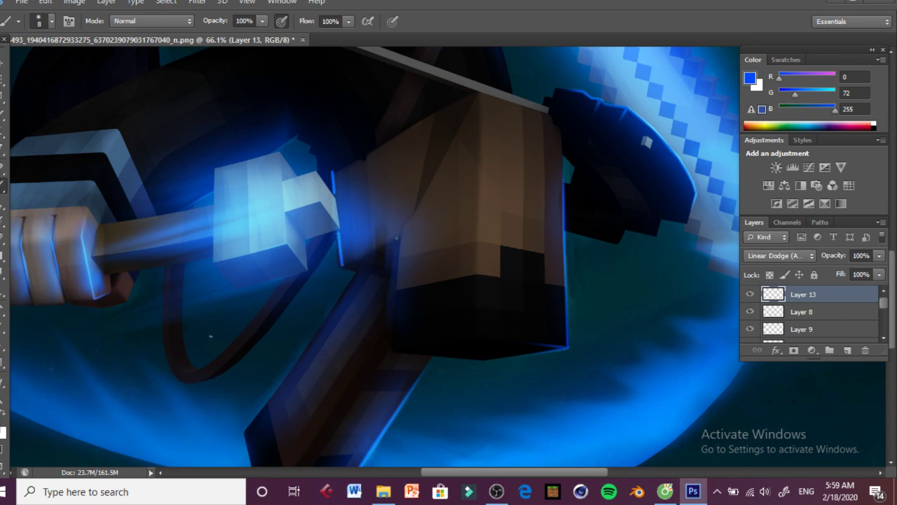
{"action": "left_click", "coordinate": [396, 348], "text": "shift"}
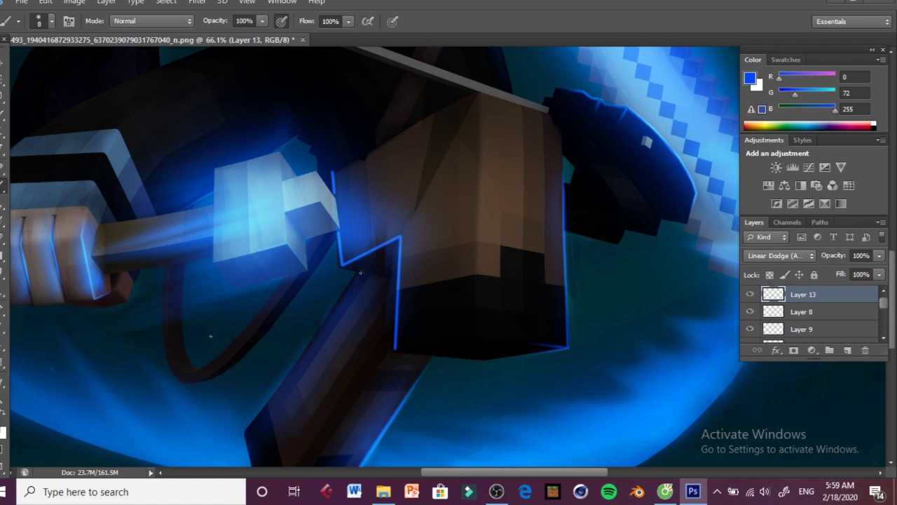
Step: Try fading the lower end of the front leg's rim with the 411 px eraser, and undo it
{"action": "left_click", "coordinate": [3, 239]}
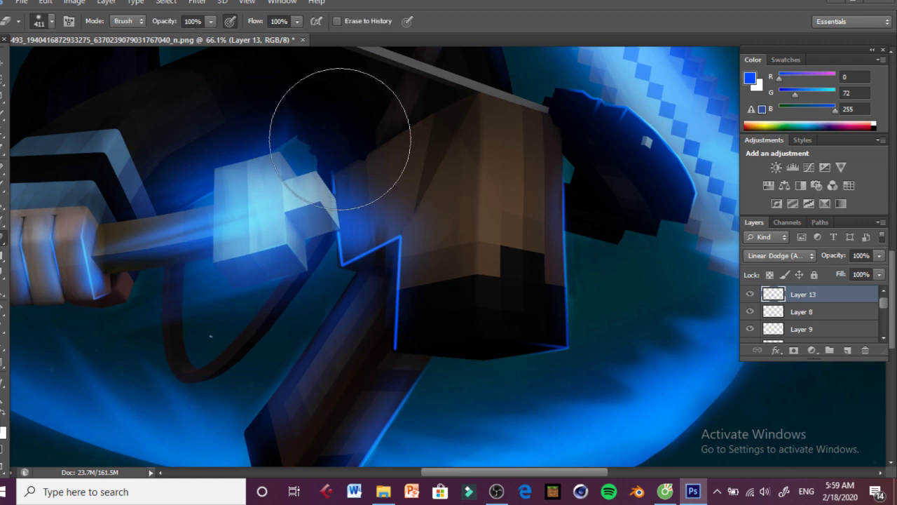
{"action": "left_click", "coordinate": [403, 342]}
{"action": "left_click", "coordinate": [45, 1]}
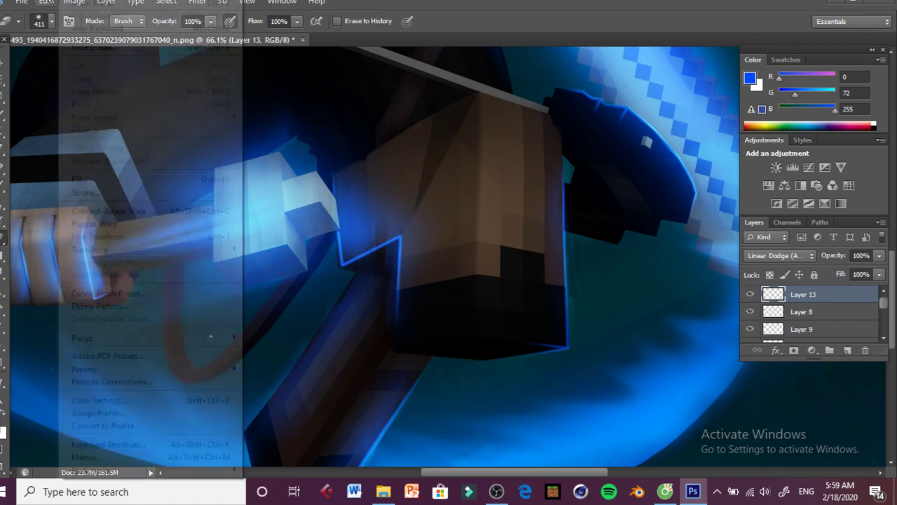
{"action": "left_click", "coordinate": [77, 27]}
Step: Fade the ends of the front leg's blue rim with the eraser at 127 px
{"action": "left_click", "coordinate": [51, 21]}
{"action": "left_click", "coordinate": [34, 63]}
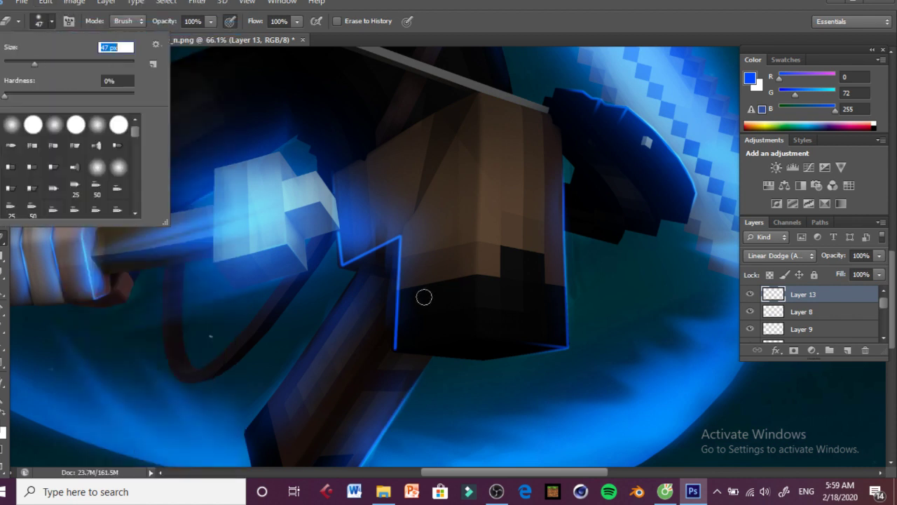
{"action": "key", "text": "Return"}
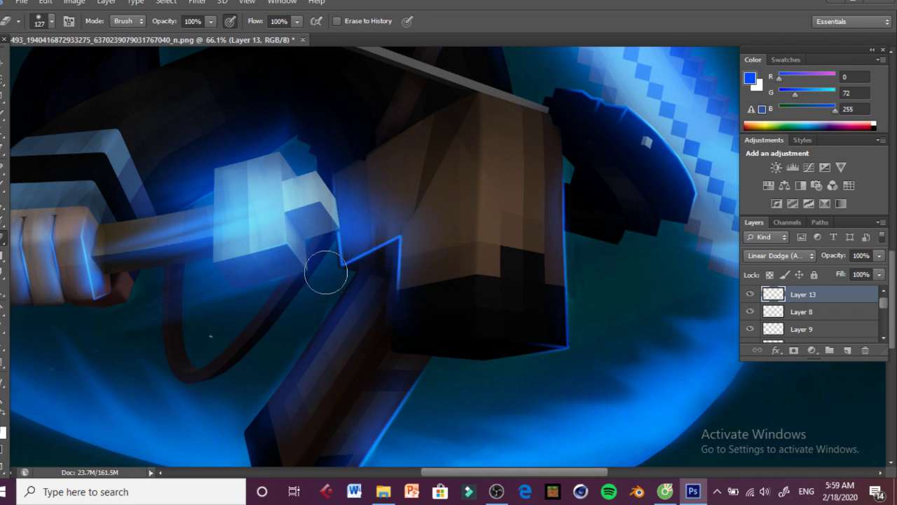
Step: Draw an 8 px blue rim along the rear lower leg's left edges on Layer 13, and fade its ends with the 127 px eraser
{"action": "key", "text": "b"}
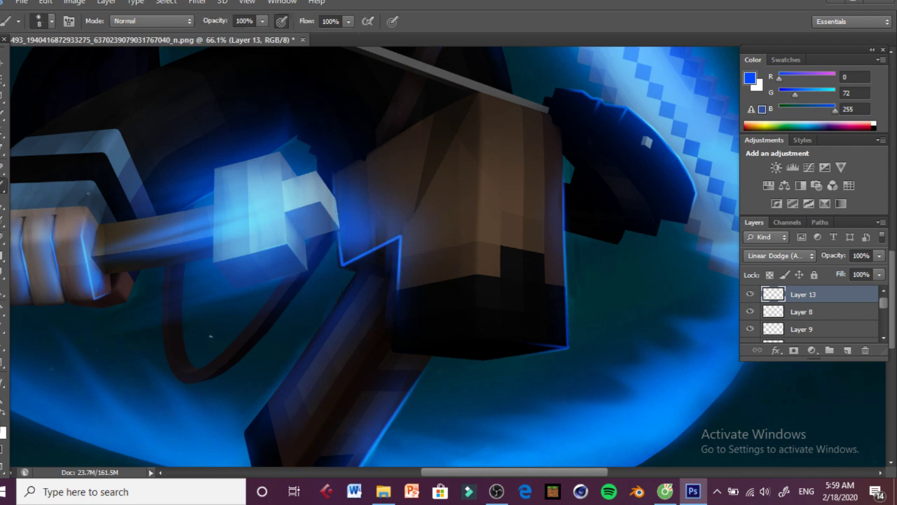
{"action": "scroll", "coordinate": [245, 373], "scroll_direction": "down", "scroll_amount": 2}
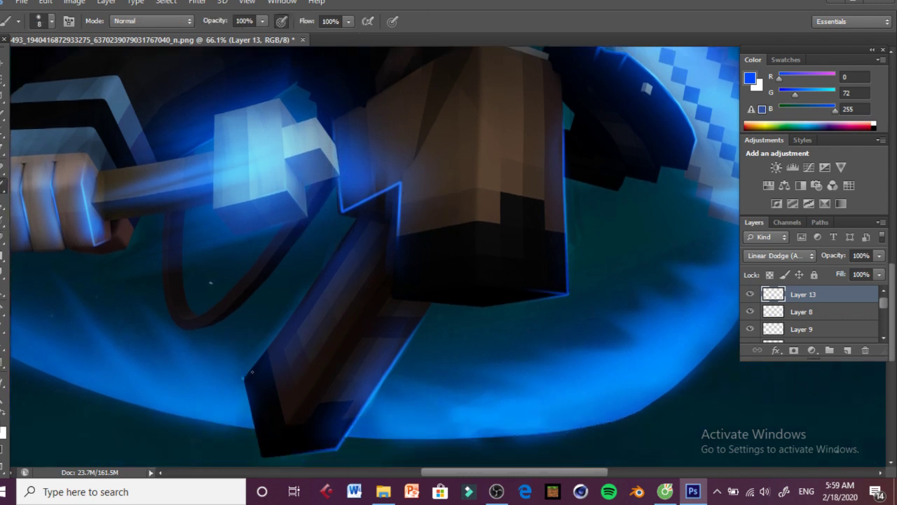
{"action": "left_click", "coordinate": [361, 215], "text": "shift"}
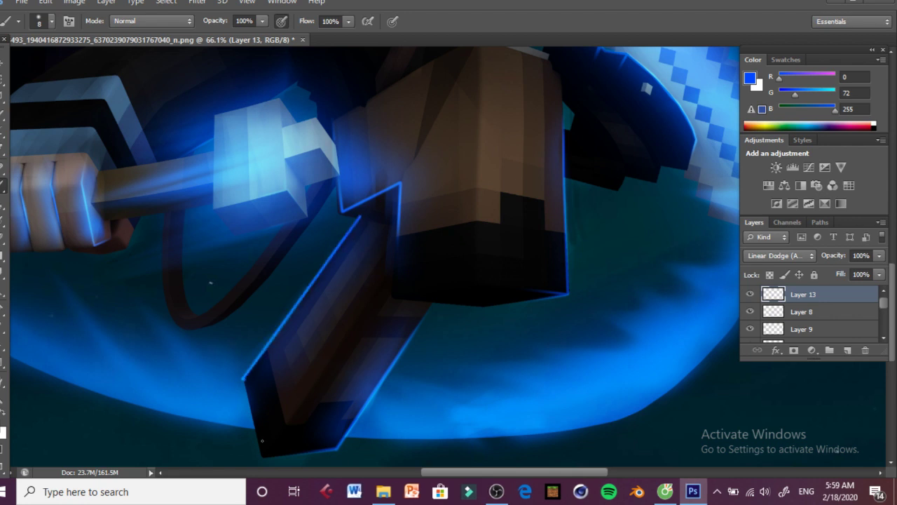
{"action": "left_click", "coordinate": [3, 238]}
{"action": "mouse_move", "coordinate": [238, 445]}
{"action": "left_mouse_down"}
{"action": "mouse_move", "coordinate": [261, 451]}
{"action": "mouse_move", "coordinate": [246, 456]}
{"action": "left_mouse_up"}
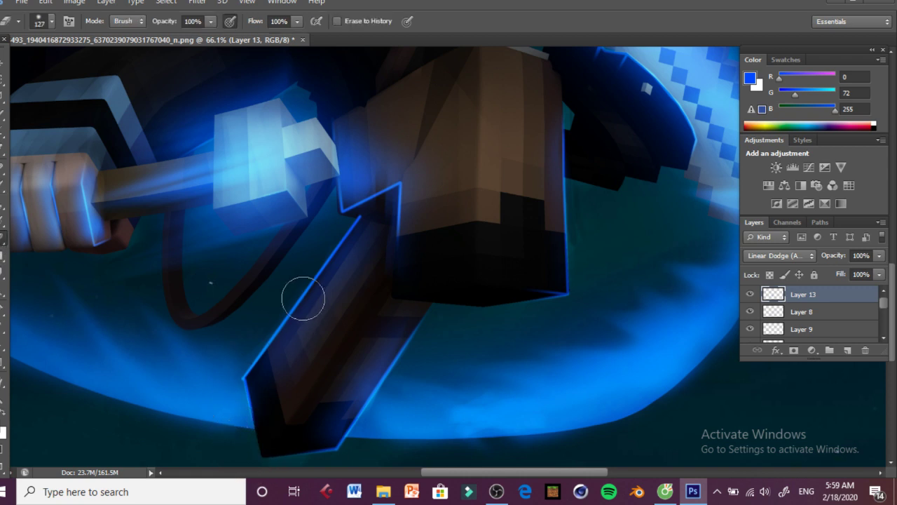
{"action": "mouse_move", "coordinate": [304, 298]}
{"action": "left_mouse_down"}
{"action": "mouse_move", "coordinate": [362, 234]}
{"action": "mouse_move", "coordinate": [350, 273]}
{"action": "left_mouse_up"}
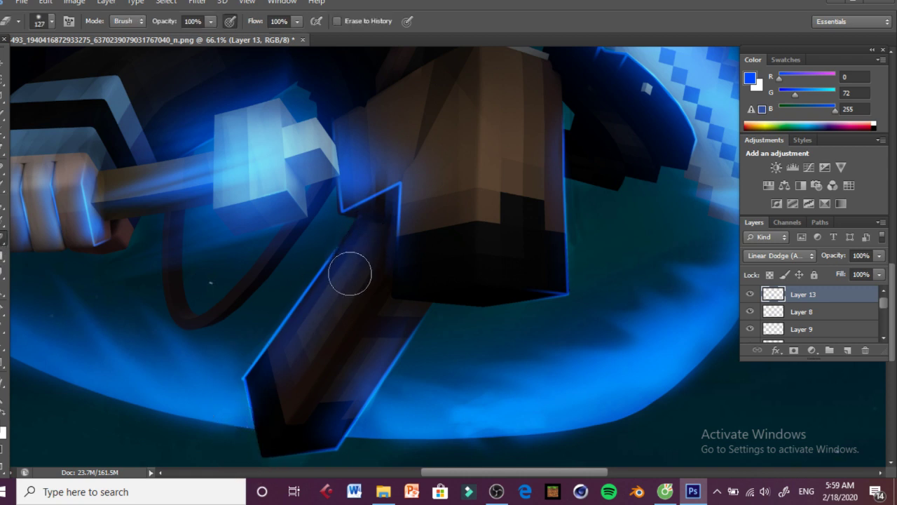
Step: Draw an 8 px blue rim along the sword-facing edge of the chest strap on Layer 13, fading its ends with the 127 px eraser
{"action": "key", "text": "z"}
{"action": "key", "text": "ctrl+0"}
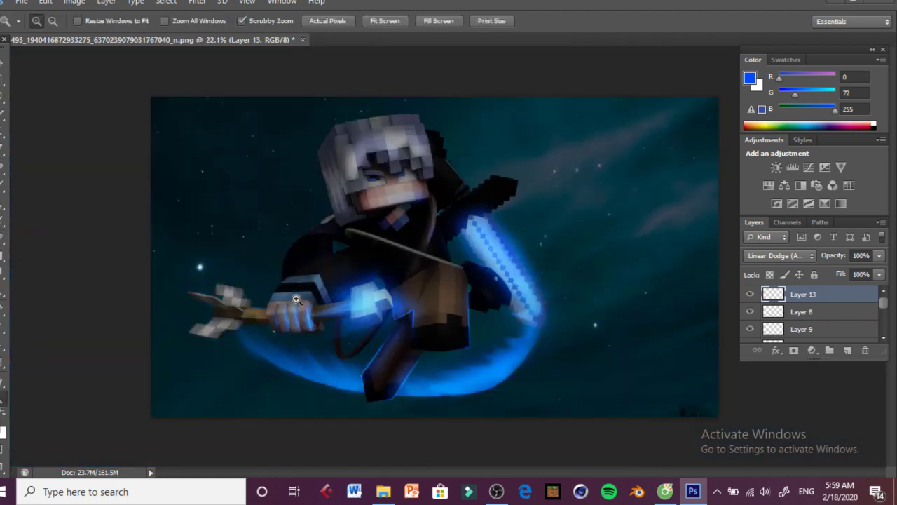
{"action": "scroll", "coordinate": [296, 299], "scroll_direction": "up", "scroll_amount": 5}
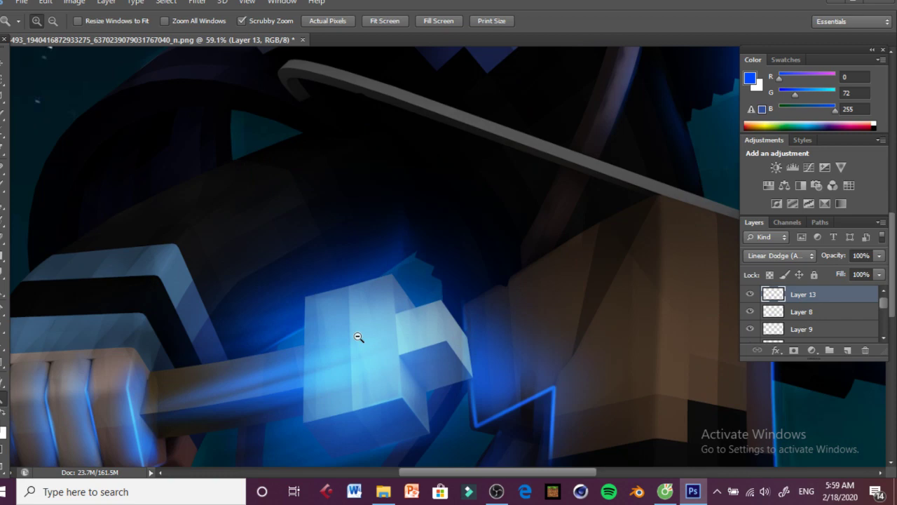
{"action": "scroll", "coordinate": [359, 337], "scroll_direction": "down", "scroll_amount": 5}
{"action": "scroll", "coordinate": [481, 252], "scroll_direction": "up", "scroll_amount": 4}
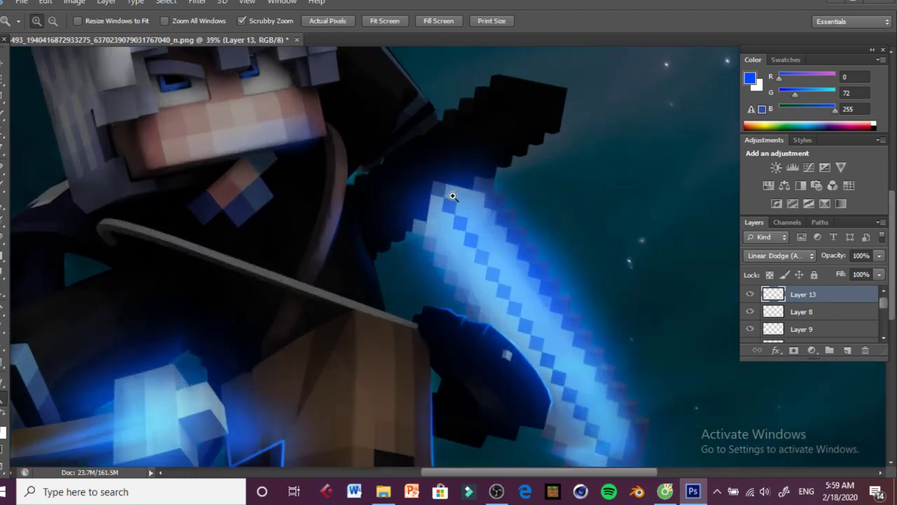
{"action": "scroll", "coordinate": [453, 197], "scroll_direction": "up", "scroll_amount": 4}
{"action": "key", "text": "b"}
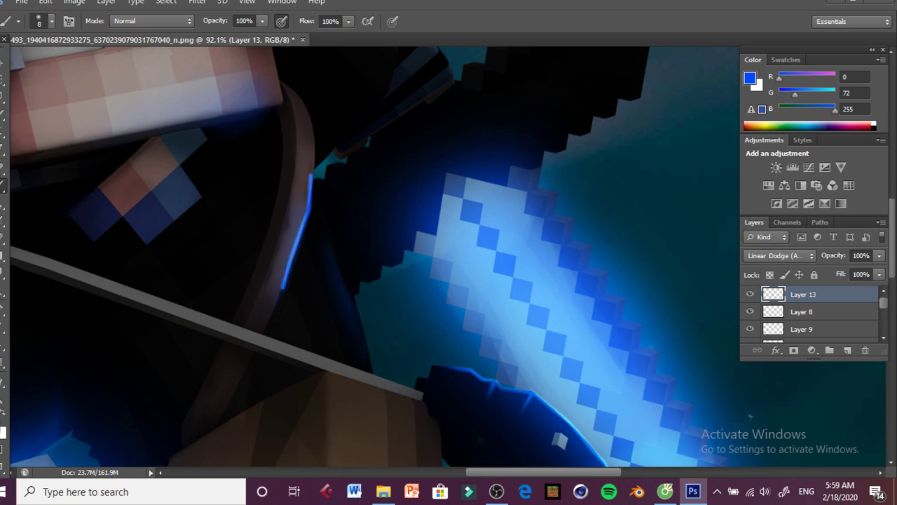
{"action": "key", "text": "e"}
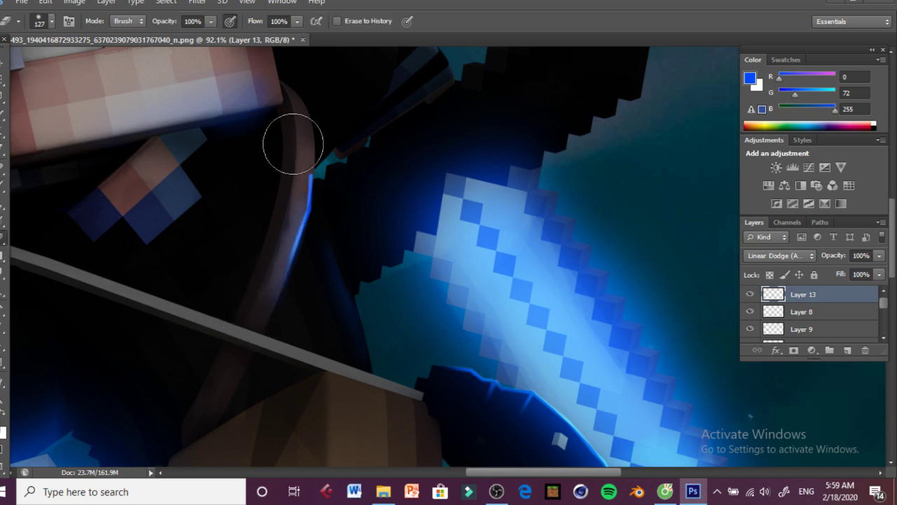
{"action": "left_click_drag", "start_coordinate": [290, 144], "coordinate": [298, 181]}
Step: Draw an 8 px blue rim along the lowest edge of the sword-side hair block on Layer 13, fading its ends with the 127 px eraser
{"action": "key", "text": "z"}
{"action": "left_click_drag", "start_coordinate": [281, 286], "coordinate": [214, 248]}
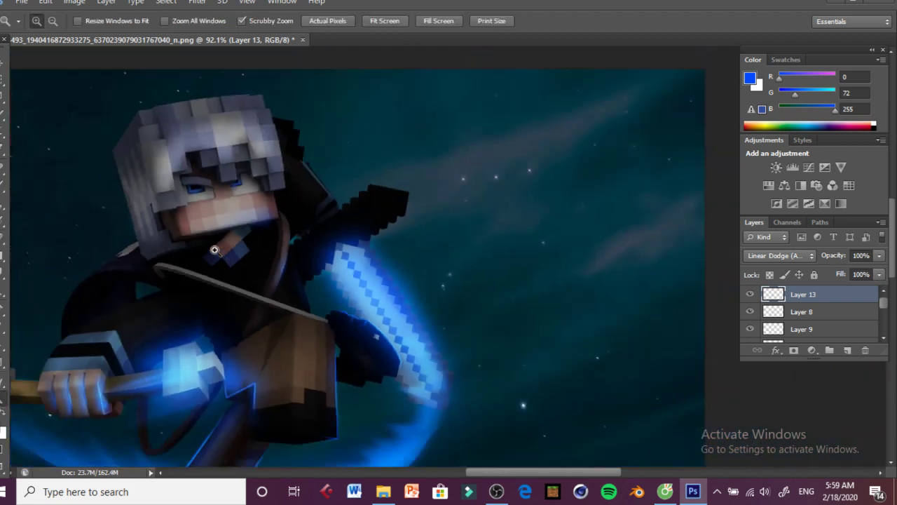
{"action": "mouse_move", "coordinate": [365, 376]}
{"action": "left_mouse_down"}
{"action": "mouse_move", "coordinate": [394, 379]}
{"action": "mouse_move", "coordinate": [365, 376]}
{"action": "mouse_move", "coordinate": [338, 268]}
{"action": "left_mouse_up"}
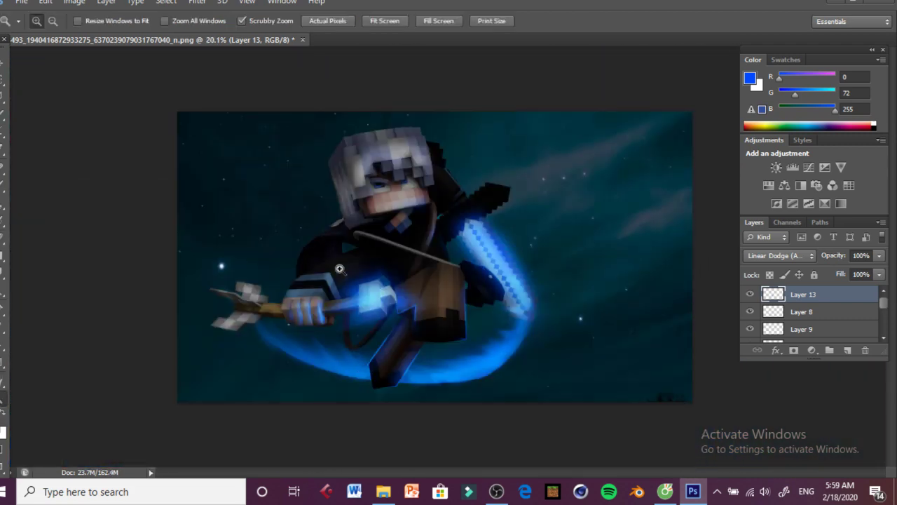
{"action": "left_click_drag", "start_coordinate": [359, 176], "coordinate": [456, 156]}
{"action": "left_click_drag", "start_coordinate": [595, 158], "coordinate": [645, 158]}
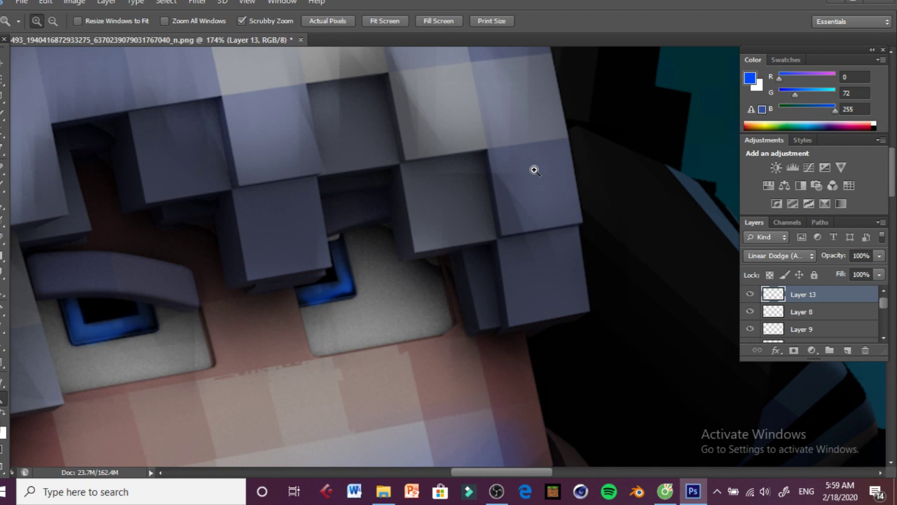
{"action": "left_click", "coordinate": [2, 184]}
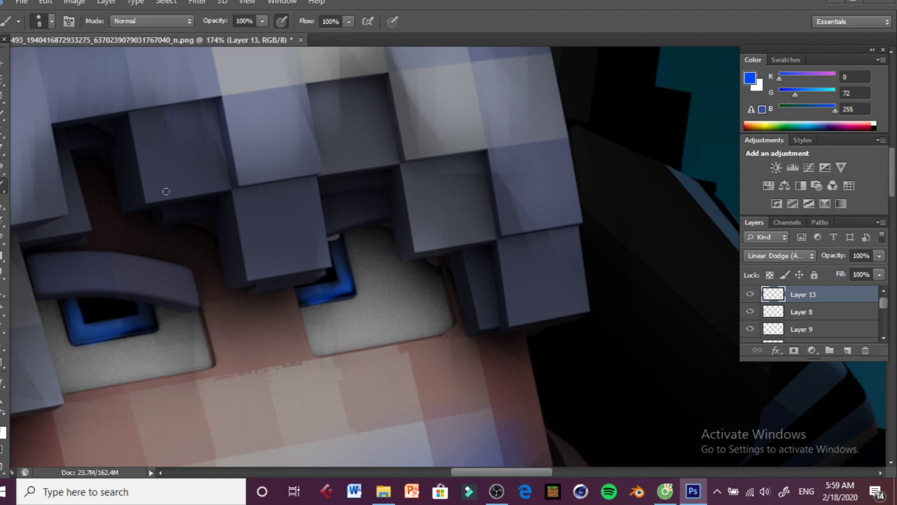
{"action": "left_click", "coordinate": [588, 309], "text": "shift"}
{"action": "left_click", "coordinate": [2, 237]}
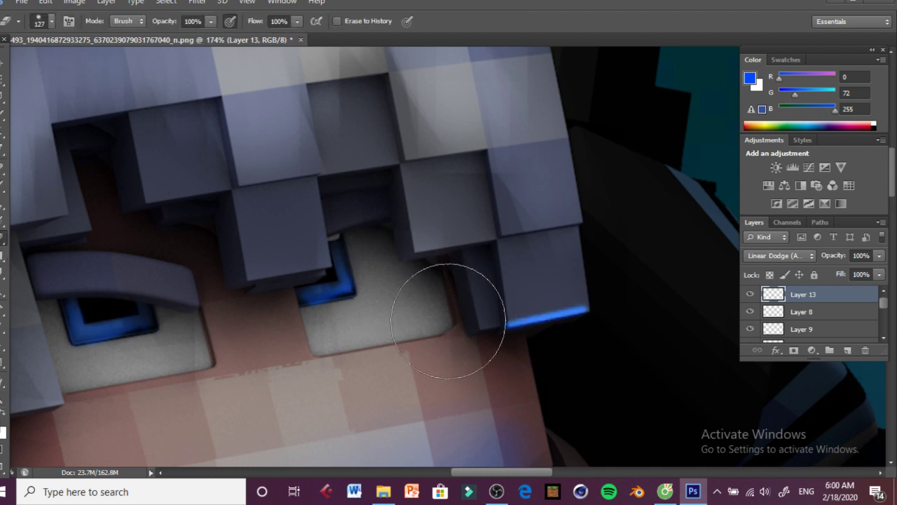
{"action": "left_click_drag", "start_coordinate": [458, 318], "coordinate": [503, 307]}
{"action": "left_click_drag", "start_coordinate": [655, 246], "coordinate": [632, 248]}
Step: Draw an 8 px blue rim along the face's sword-side and lower edges on Layer 13, and fade its far end with the 127 px eraser
{"action": "left_click", "coordinate": [2, 185]}
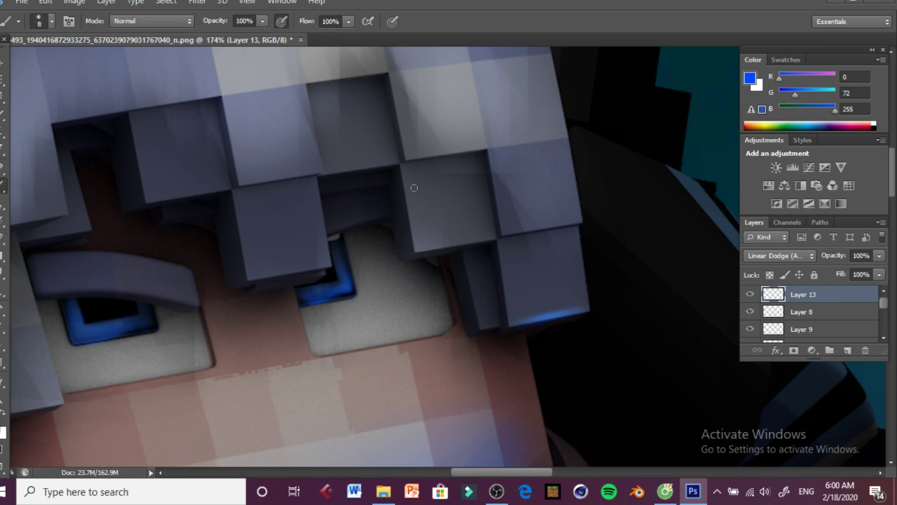
{"action": "scroll", "coordinate": [488, 319], "scroll_direction": "down", "scroll_amount": 1}
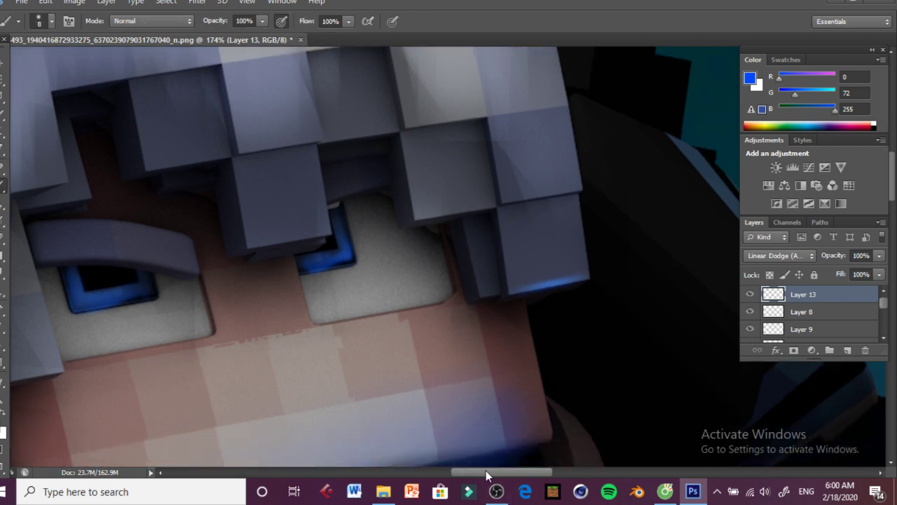
{"action": "left_click_drag", "start_coordinate": [487, 472], "coordinate": [480, 472]}
{"action": "scroll", "coordinate": [557, 311], "scroll_direction": "down", "scroll_amount": 4}
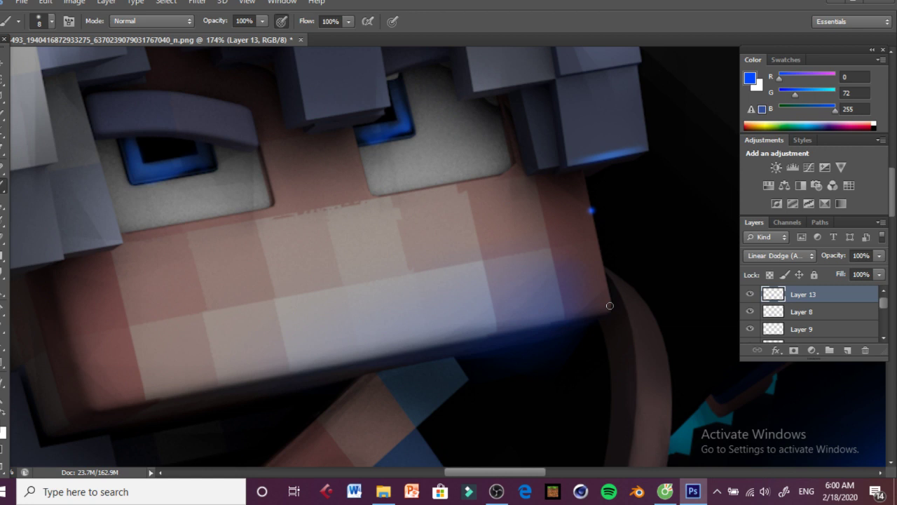
{"action": "left_click", "coordinate": [610, 306], "text": "shift"}
{"action": "left_click", "coordinate": [160, 396], "text": "shift"}
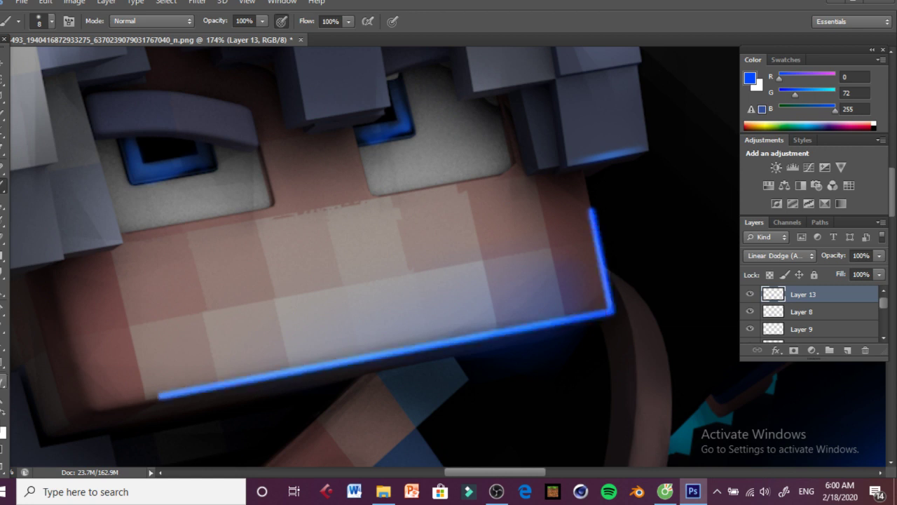
{"action": "left_click", "coordinate": [2, 237]}
{"action": "mouse_move", "coordinate": [168, 392]}
{"action": "left_mouse_down"}
{"action": "mouse_move", "coordinate": [141, 391]}
{"action": "mouse_move", "coordinate": [231, 378]}
{"action": "left_mouse_up"}
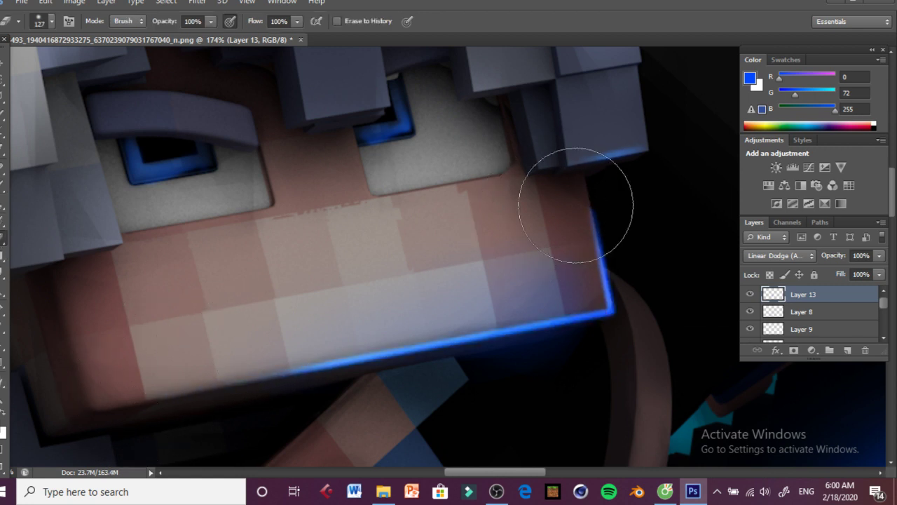
Step: Review the whole image, and open the Duplicate Layer settings for Layer 0
{"action": "left_click", "coordinate": [2, 398]}
{"action": "left_click_drag", "start_coordinate": [470, 225], "coordinate": [372, 196]}
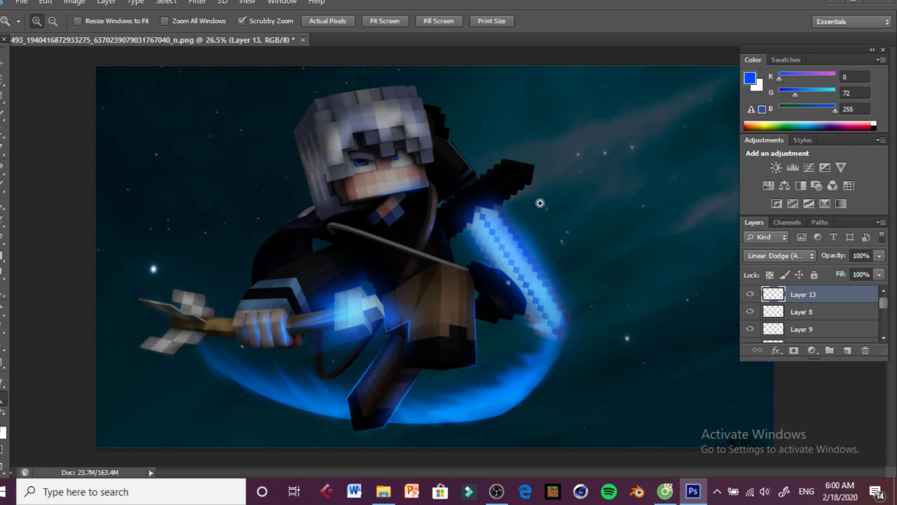
{"action": "left_click_drag", "start_coordinate": [427, 193], "coordinate": [338, 218]}
{"action": "left_click_drag", "start_coordinate": [447, 253], "coordinate": [495, 281]}
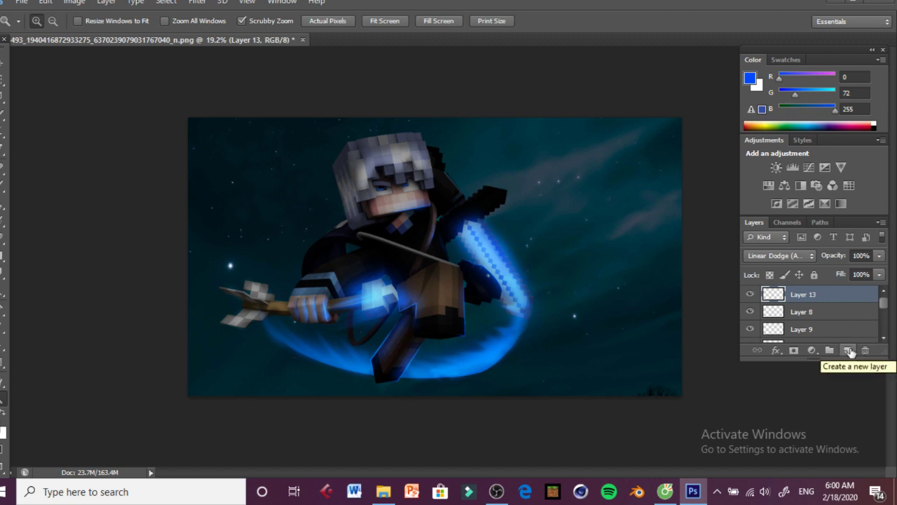
{"action": "scroll", "coordinate": [823, 325], "scroll_direction": "down", "scroll_amount": 5}
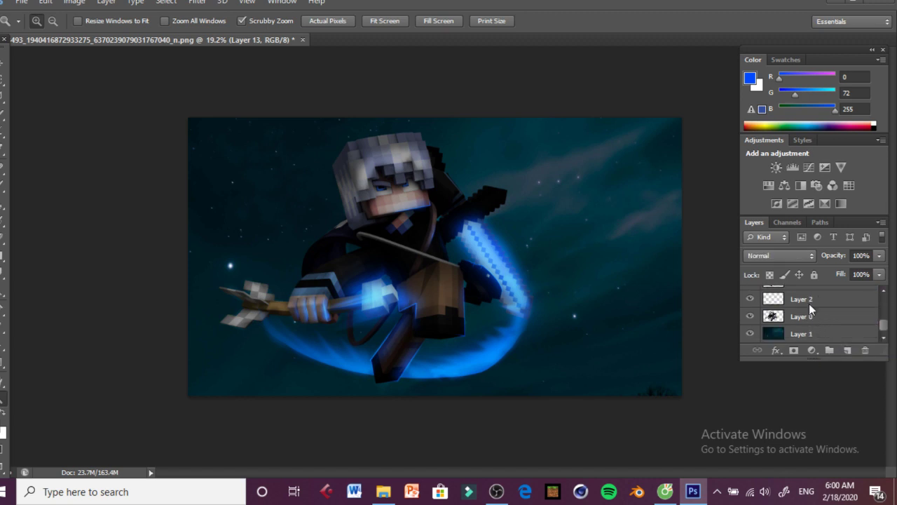
{"action": "right_click", "coordinate": [810, 312]}
{"action": "left_click", "coordinate": [565, 99]}
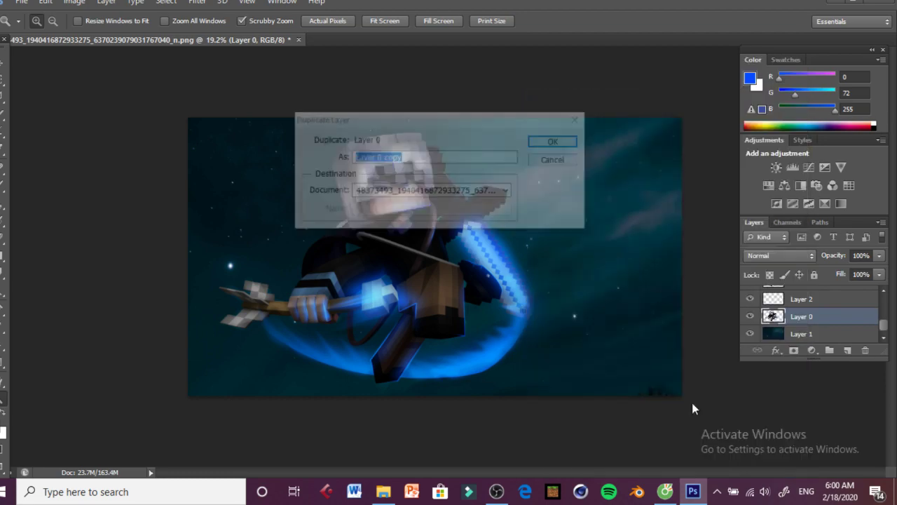
Step: Switch to the browser and request ending the "lai chym ps" live stream in YouTube Studio
{"action": "left_click", "coordinate": [664, 491]}
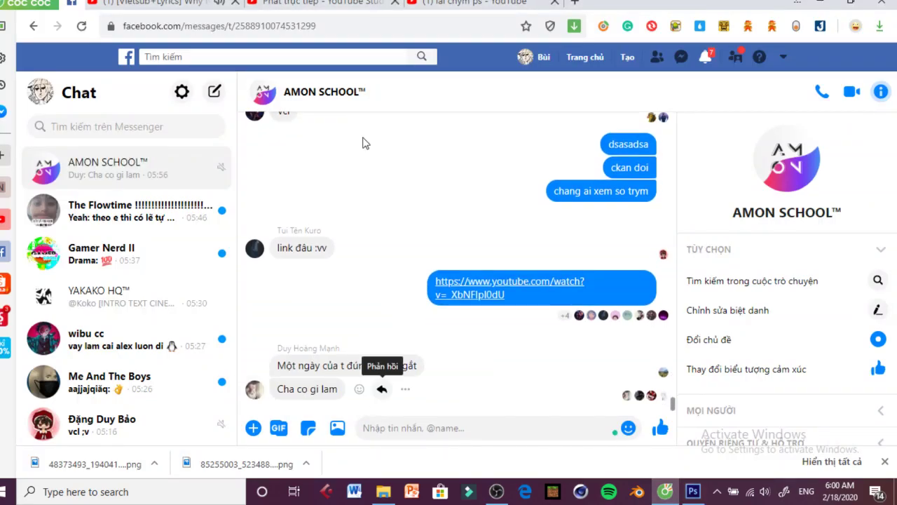
{"action": "left_click", "coordinate": [344, 4]}
{"action": "left_click", "coordinate": [526, 4]}
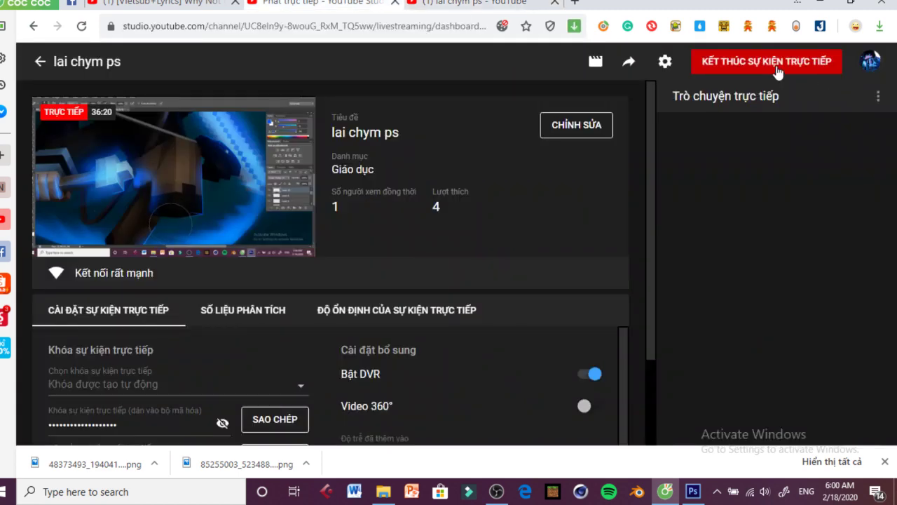
{"action": "left_click", "coordinate": [140, 4]}
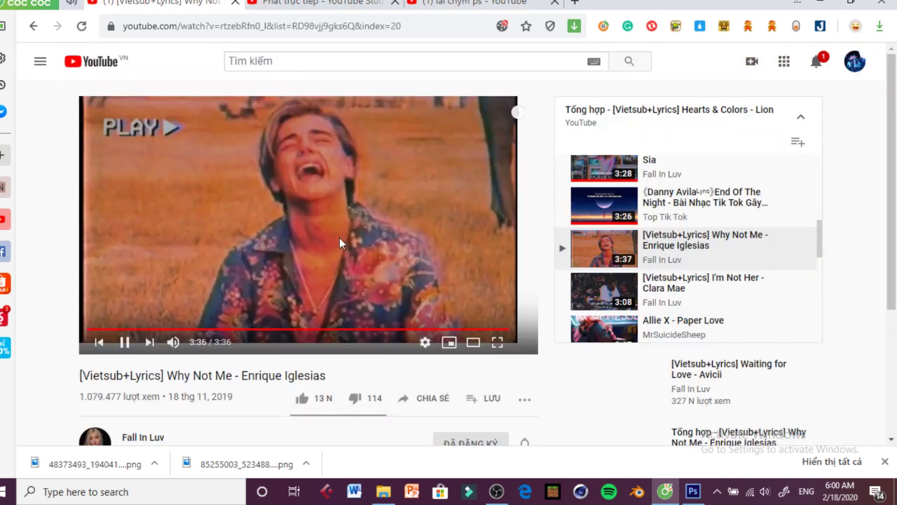
{"action": "left_click", "coordinate": [301, 3]}
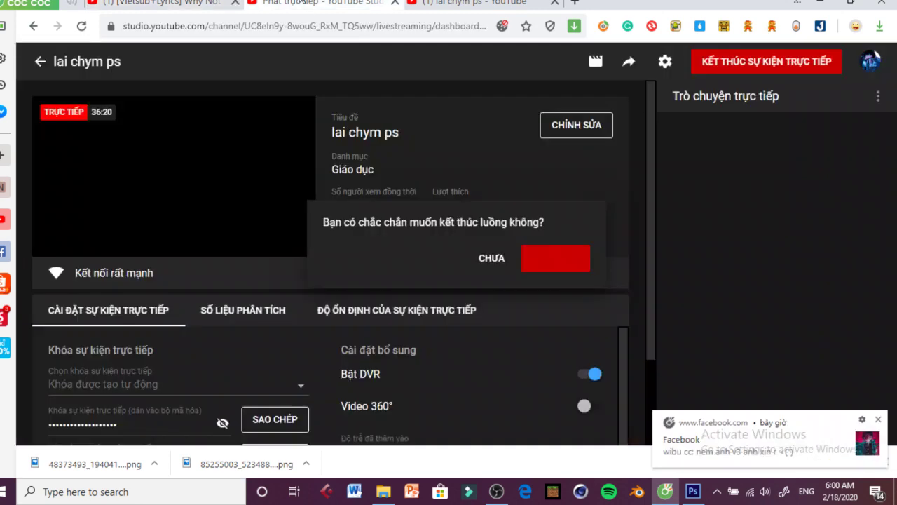